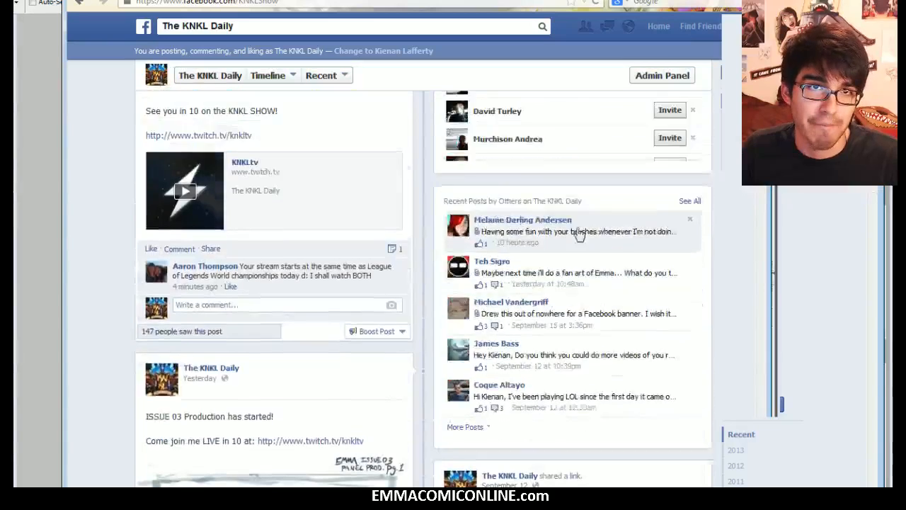
Step: Filter The KNKL Daily page's timeline to show only Posts by Others
scroll(444, 150, "up", 1)
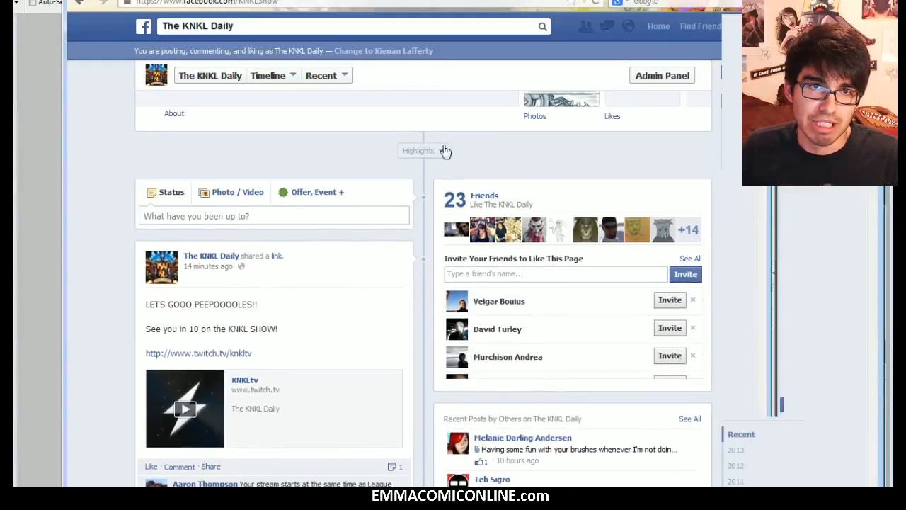
left_click(445, 149)
left_click(444, 196)
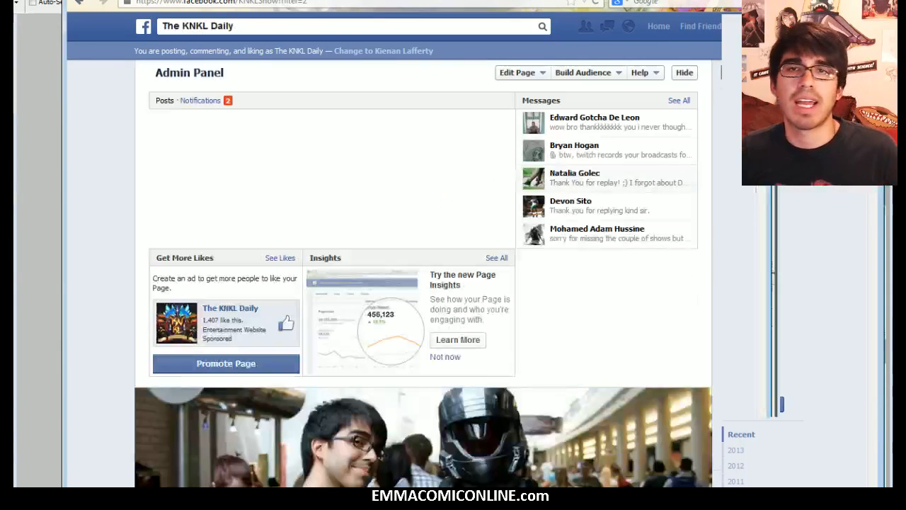
Step: Look through the newest community posts and fan art on the filtered timeline
scroll(871, 233, "down", 3)
scroll(872, 233, "down", 2)
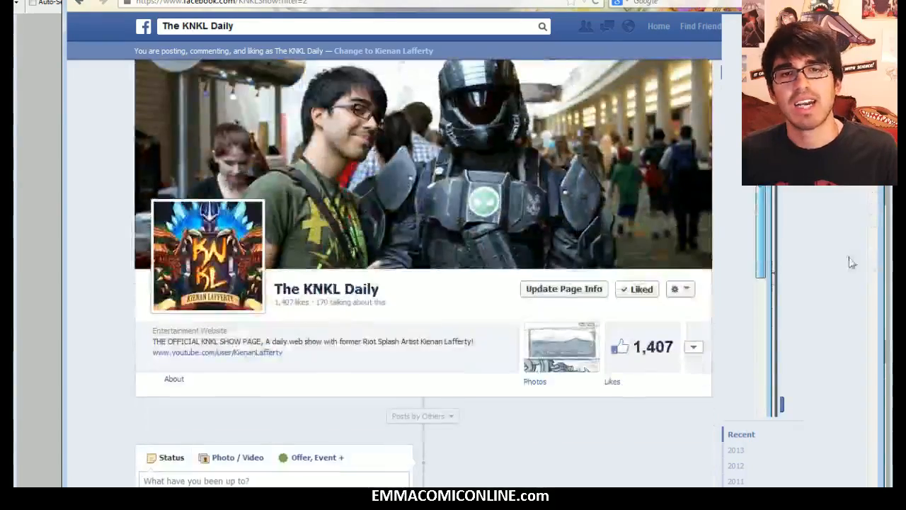
scroll(871, 233, "down", 2)
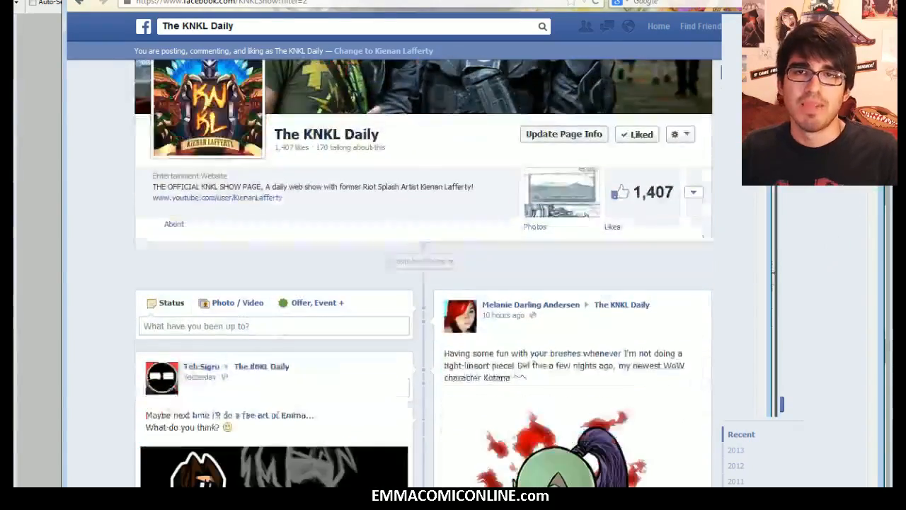
scroll(872, 233, "down", 2)
scroll(496, 284, "down", 3)
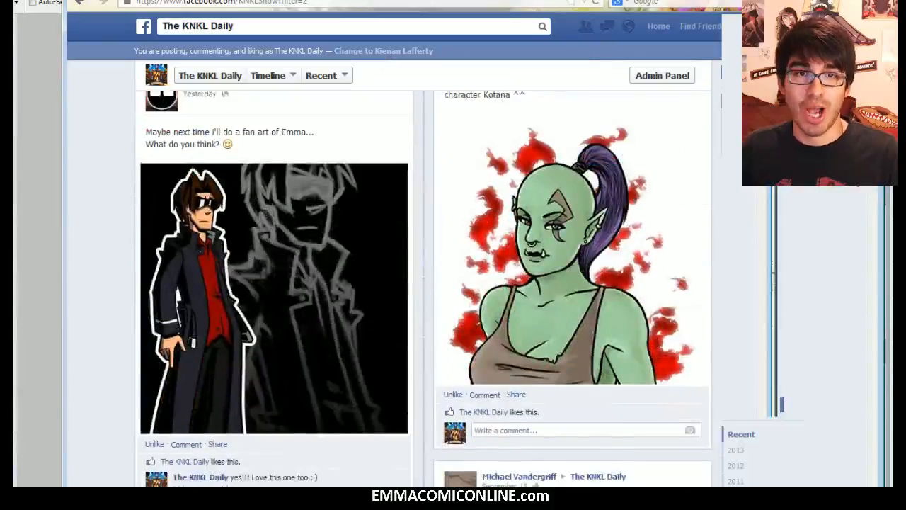
scroll(495, 284, "up", 2)
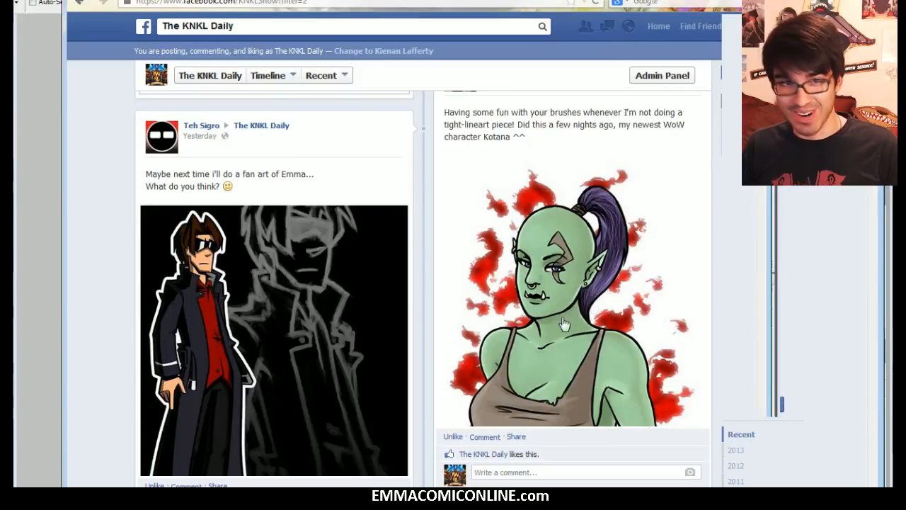
scroll(259, 252, "down", 1)
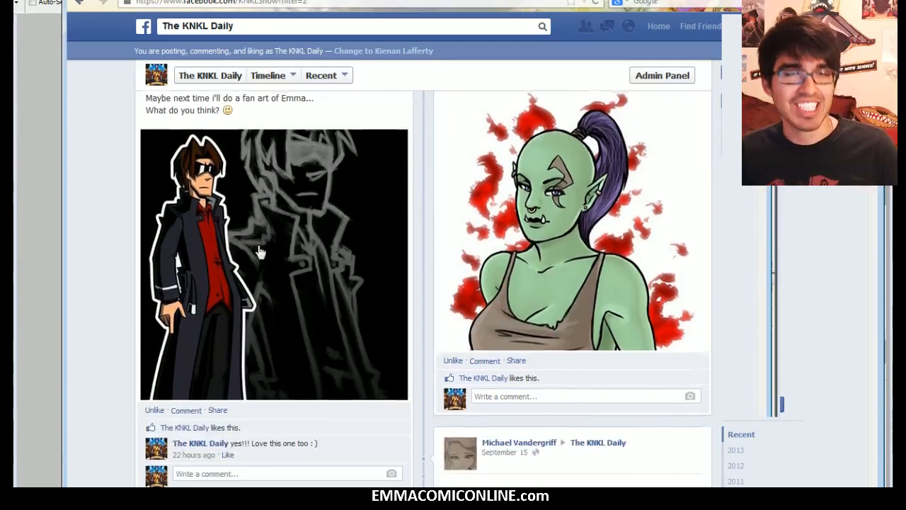
scroll(239, 242, "down", 3)
scroll(239, 244, "down", 3)
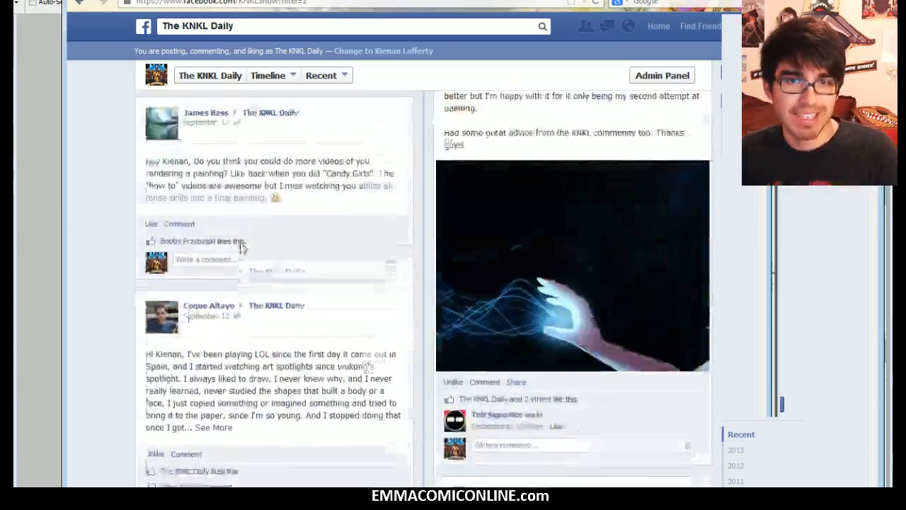
Step: View the Facebook banner painting of the glowing hand at full size, and return to the timeline
scroll(597, 289, "up", 1)
left_click(597, 290)
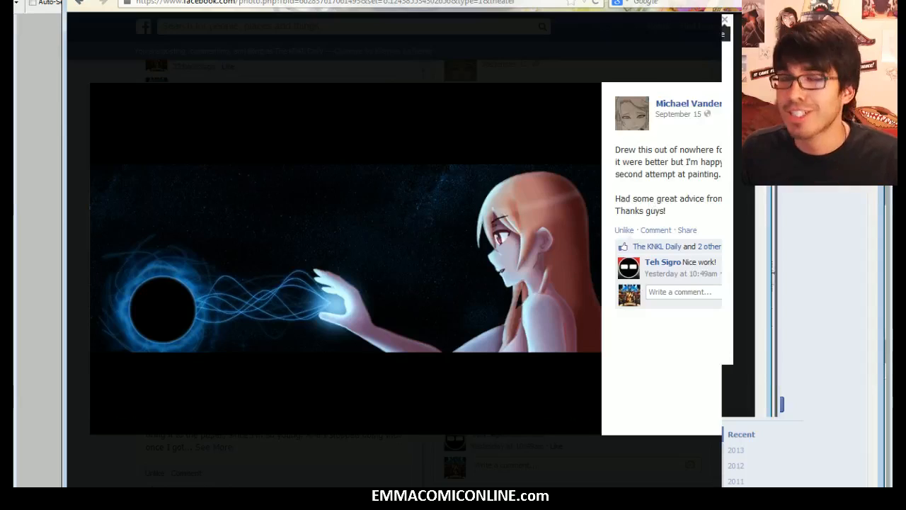
left_click(724, 20)
Step: Browse the older community posts down to the Emma fan art, and switch to the line drawing in Photoshop
scroll(371, 294, "down", 4)
scroll(367, 293, "up", 4)
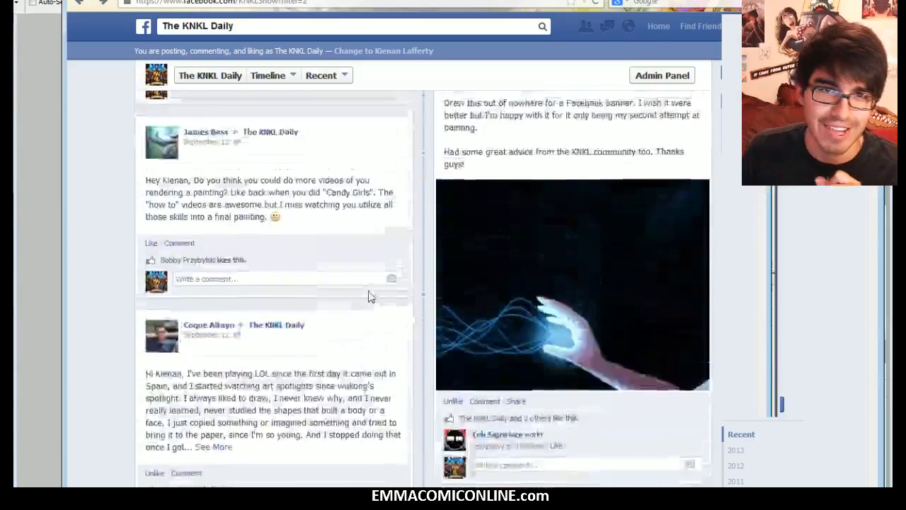
scroll(369, 293, "down", 5)
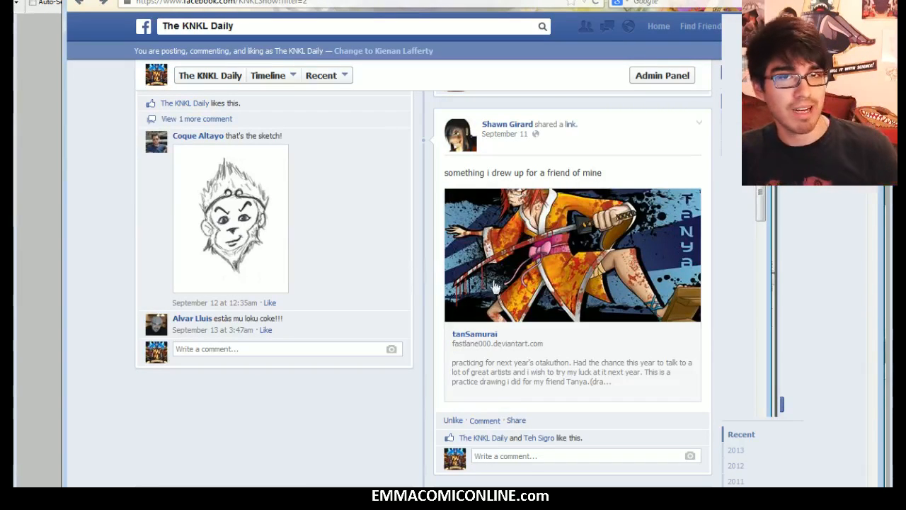
scroll(442, 269, "down", 2)
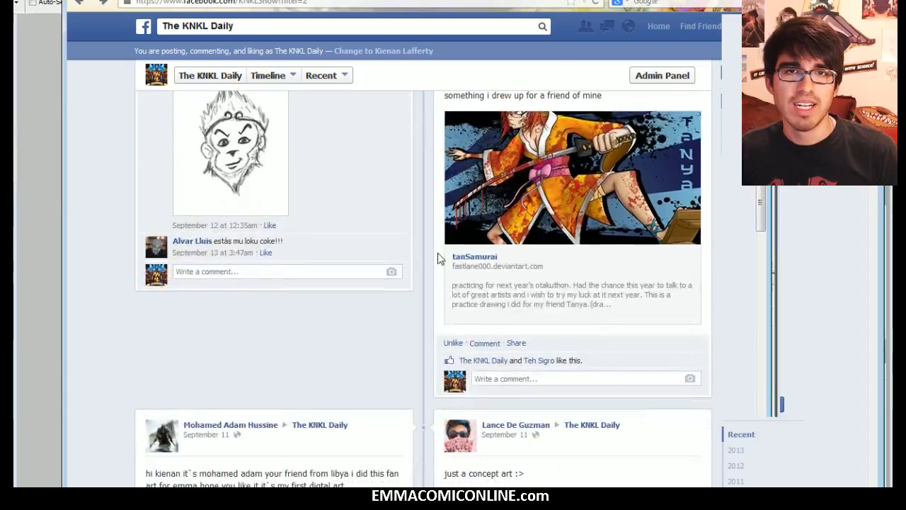
scroll(437, 259, "down", 10)
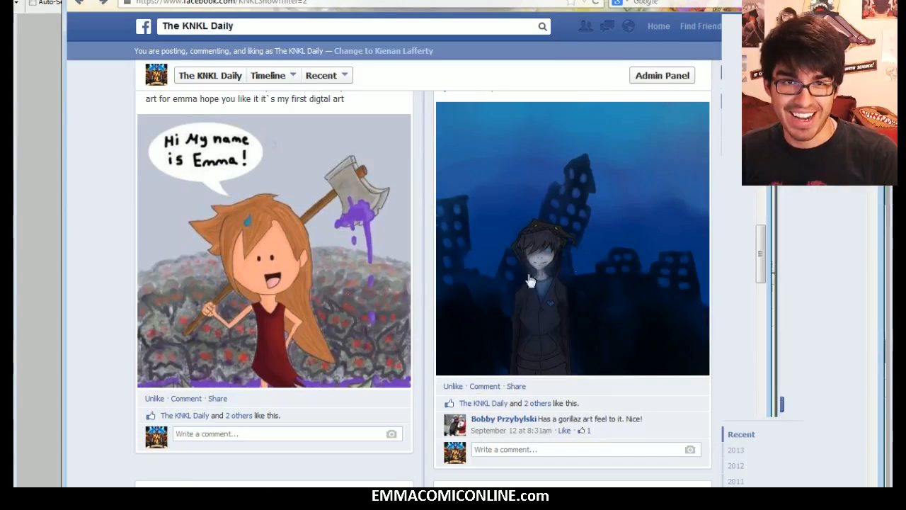
scroll(580, 269, "down", 2)
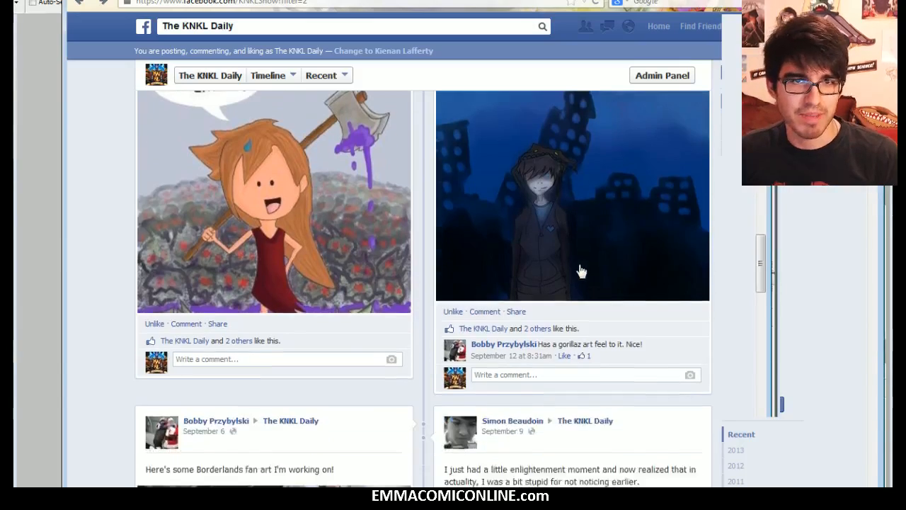
scroll(582, 284, "down", 4)
scroll(585, 303, "up", 5)
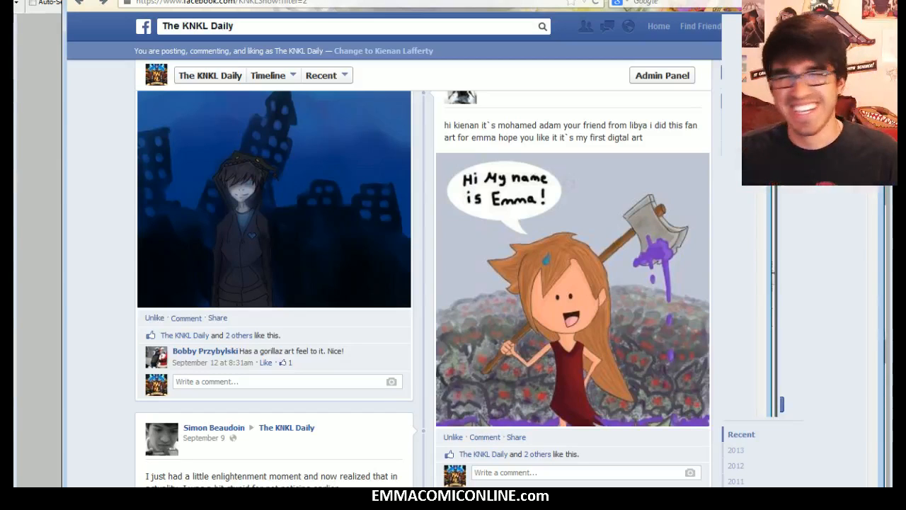
left_click(726, 1)
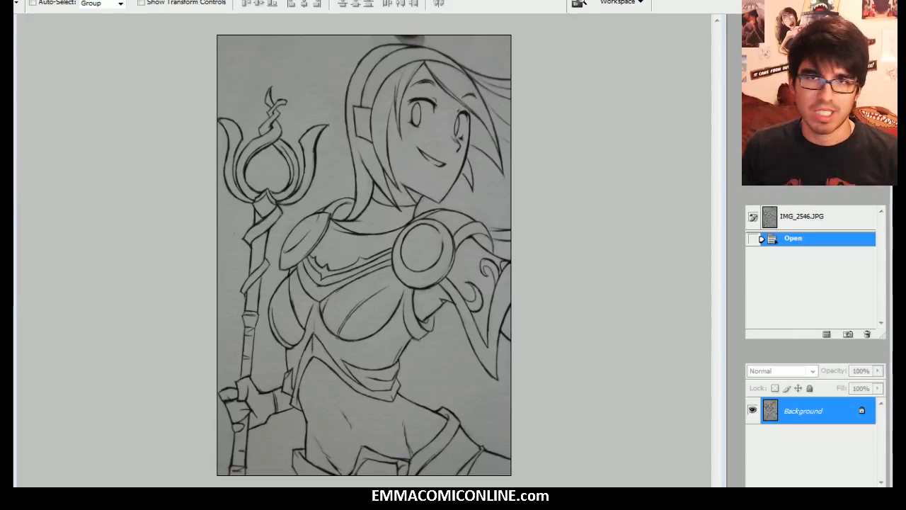
Step: Examine the line quality of the photographed drawing up close, and return to the full view
key("ctrl+plus")
key("ctrl+plus")
key("ctrl+plus")
key("ctrl+plus")
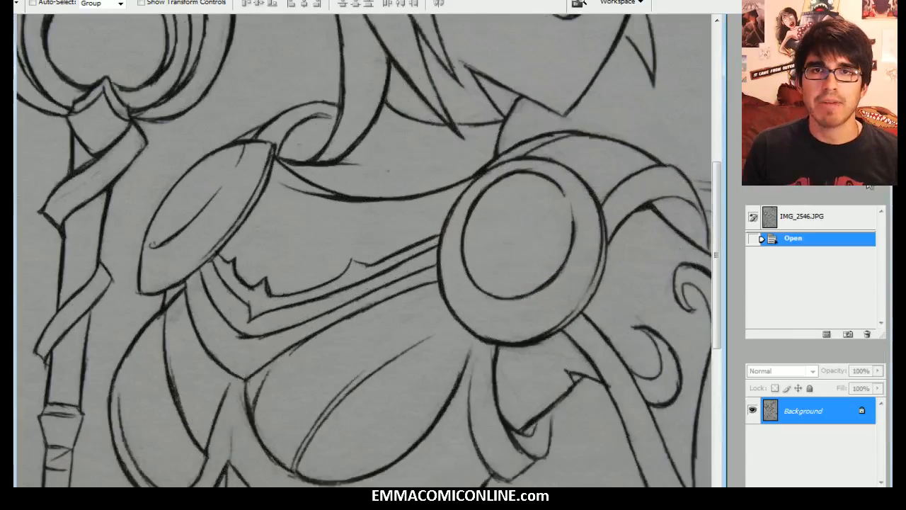
left_click_drag(814, 106, 827, 70)
left_click_drag(832, 184, 850, 184)
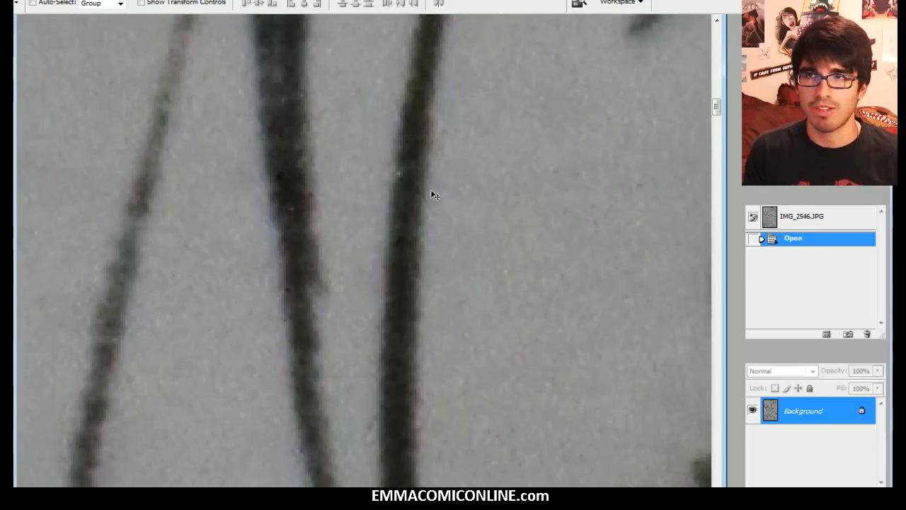
left_click_drag(839, 185, 826, 184)
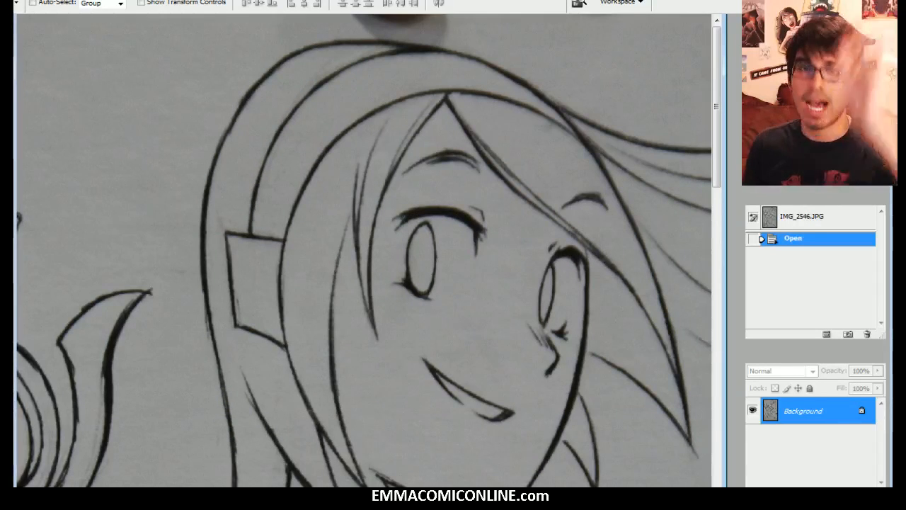
scroll(362, 251, "down", 3)
key("ctrl+minus")
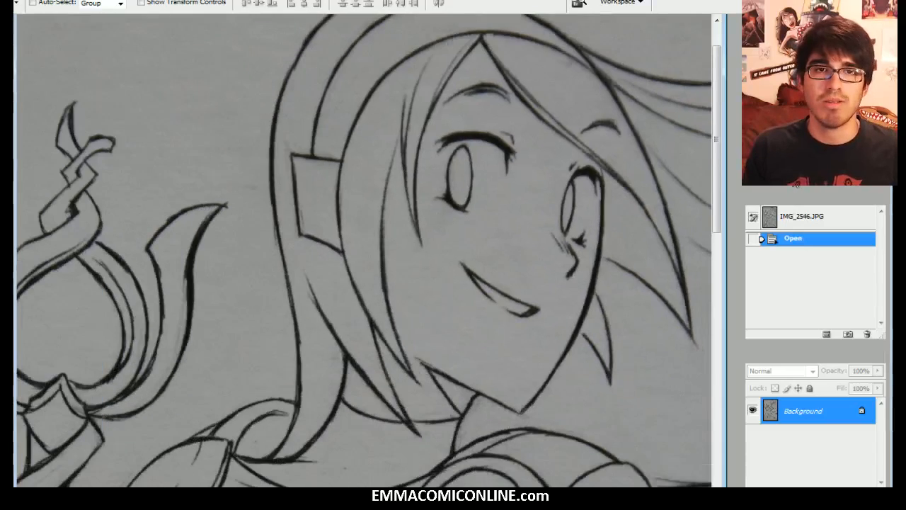
key("ctrl+minus")
key("ctrl+minus")
key("ctrl+minus")
key("ctrl+minus")
key("ctrl+minus")
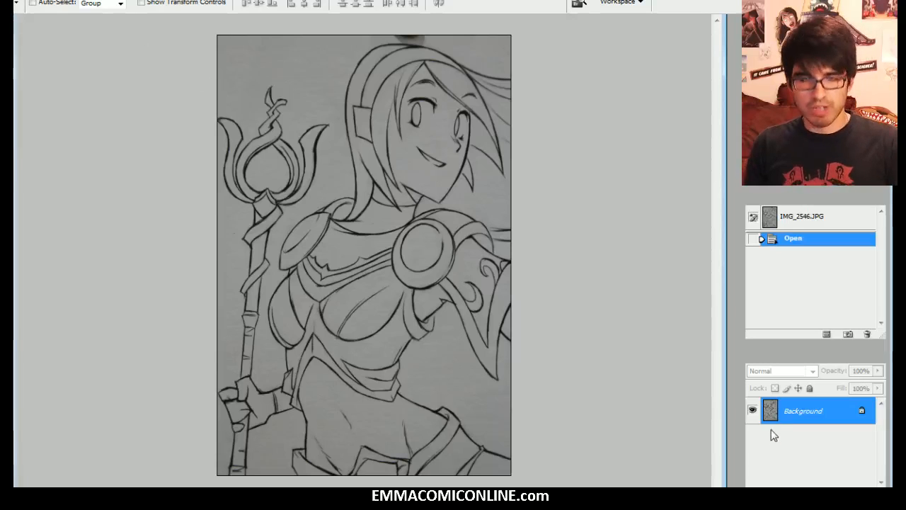
Step: Convert the locked Background into an editable layer named Layer 0
double_click(806, 411)
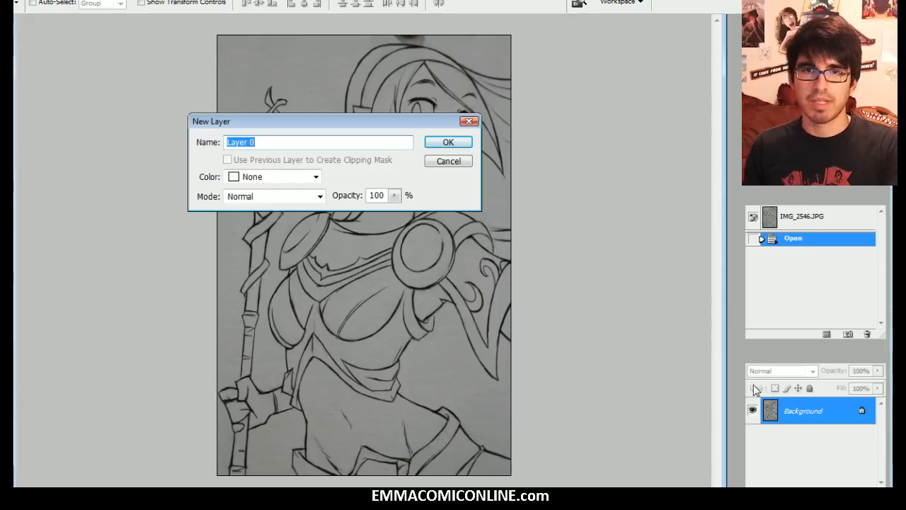
key("Return")
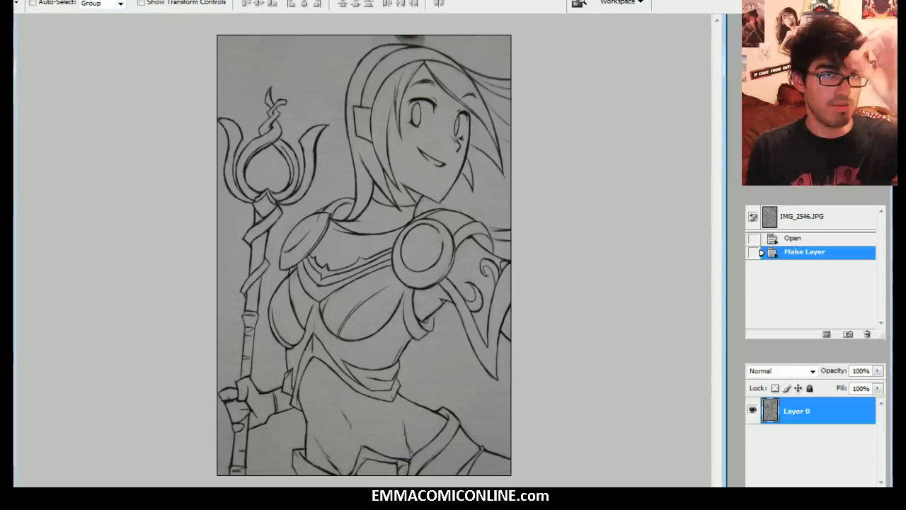
left_click(100, 0)
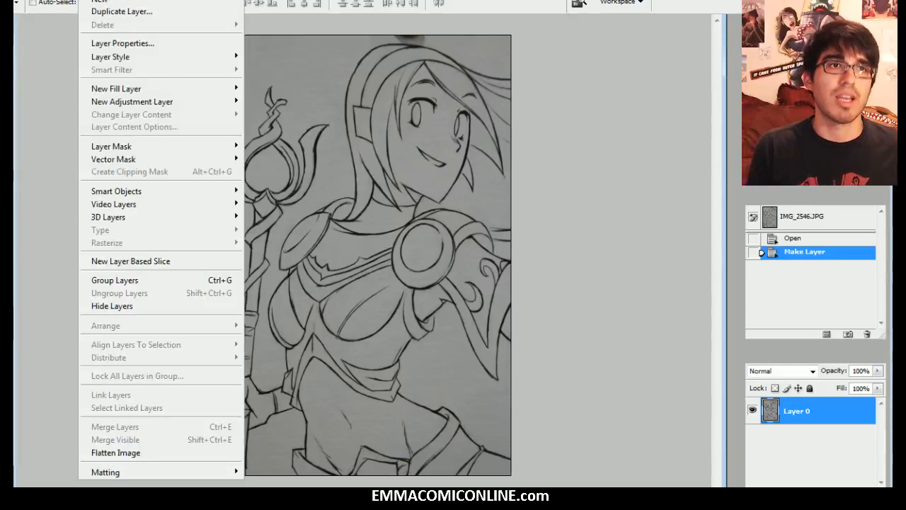
mouse_move(61, 2)
mouse_move(80, 20)
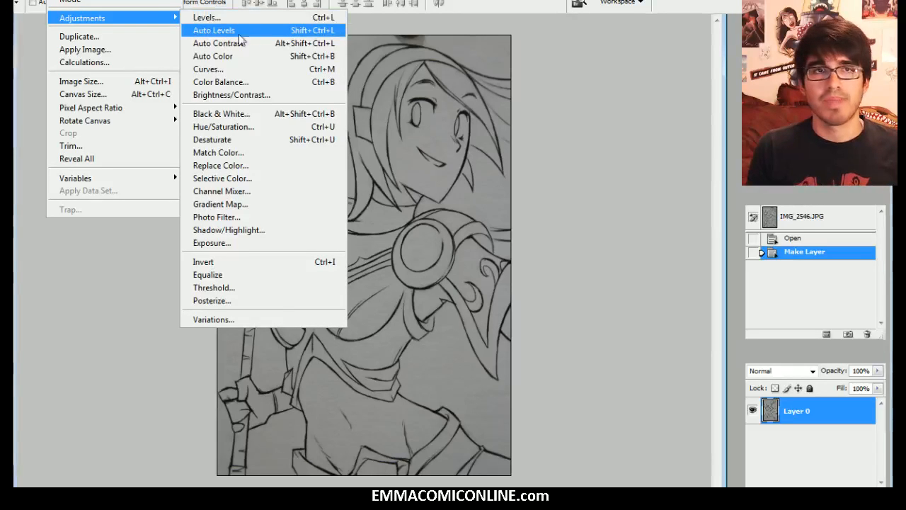
left_click(252, 0)
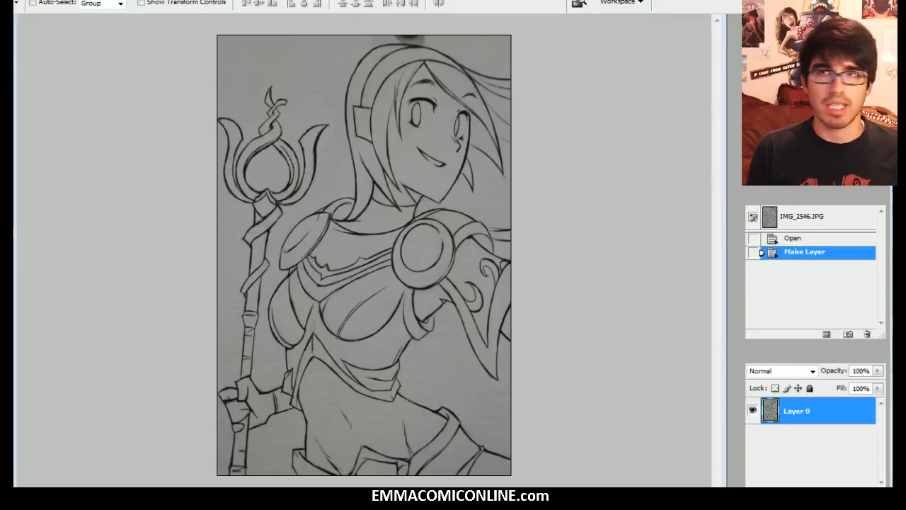
key("shift+Tab")
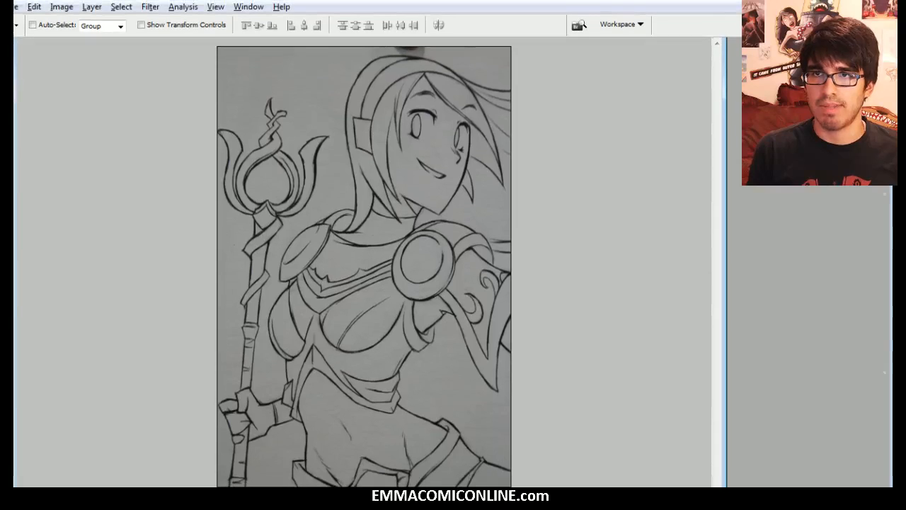
Step: Open the Brightness/Contrast adjustment for Layer 0 and place its dialog beside the drawing
left_click(62, 6)
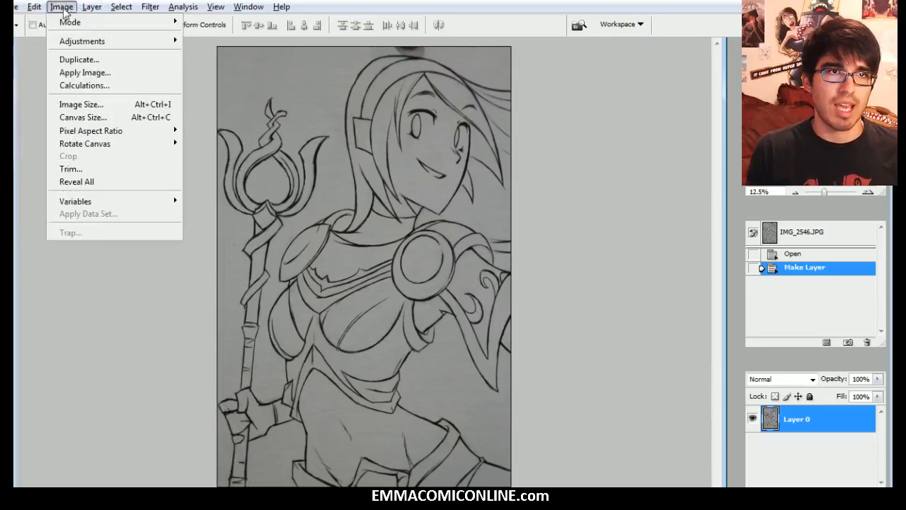
mouse_move(83, 41)
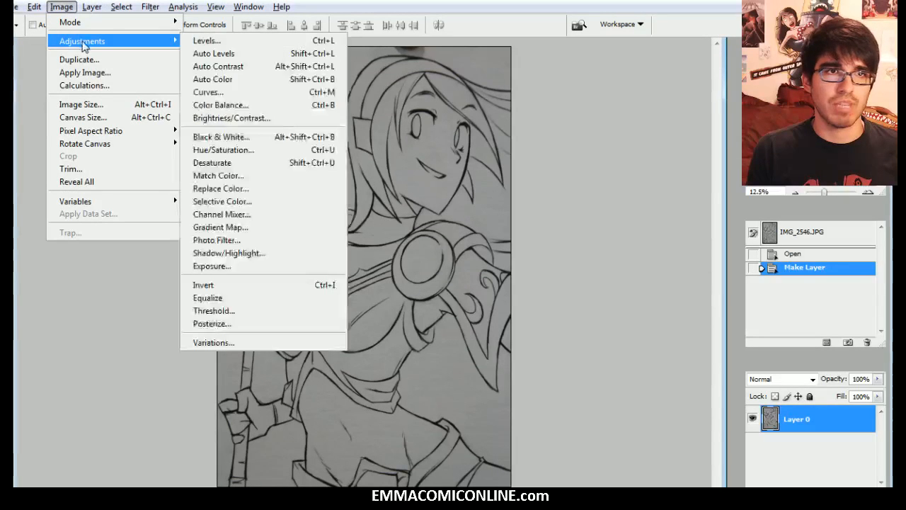
left_click(247, 119)
left_click_drag(686, 94, 644, 218)
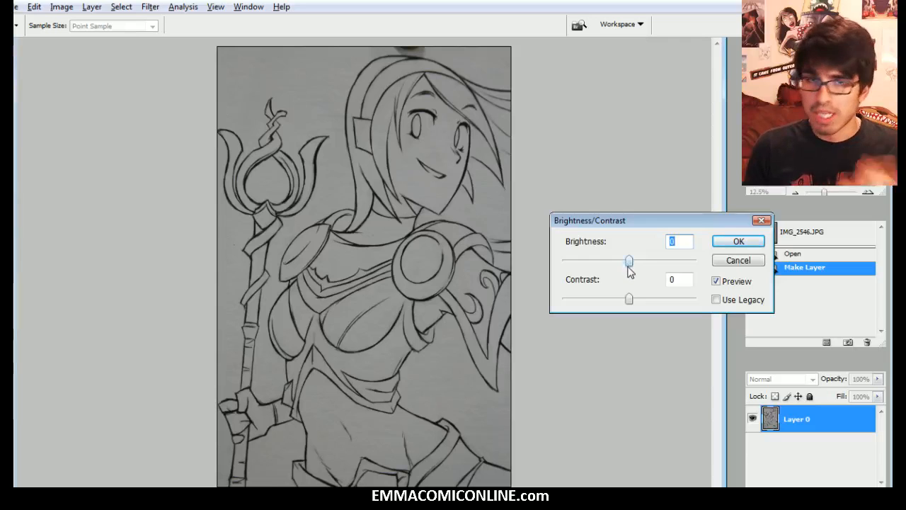
Step: Try brightness +98 and contrast +63 on the drawing with the preview on
left_click_drag(628, 263, 676, 262)
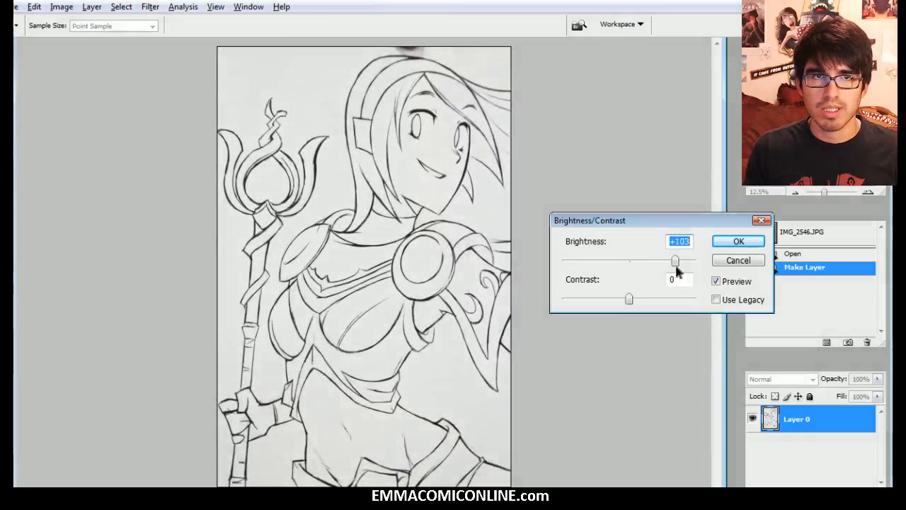
mouse_move(629, 301)
left_mouse_down()
mouse_move(684, 297)
mouse_move(670, 296)
left_mouse_up()
mouse_move(674, 263)
left_mouse_down()
mouse_move(681, 263)
mouse_move(673, 266)
left_mouse_up()
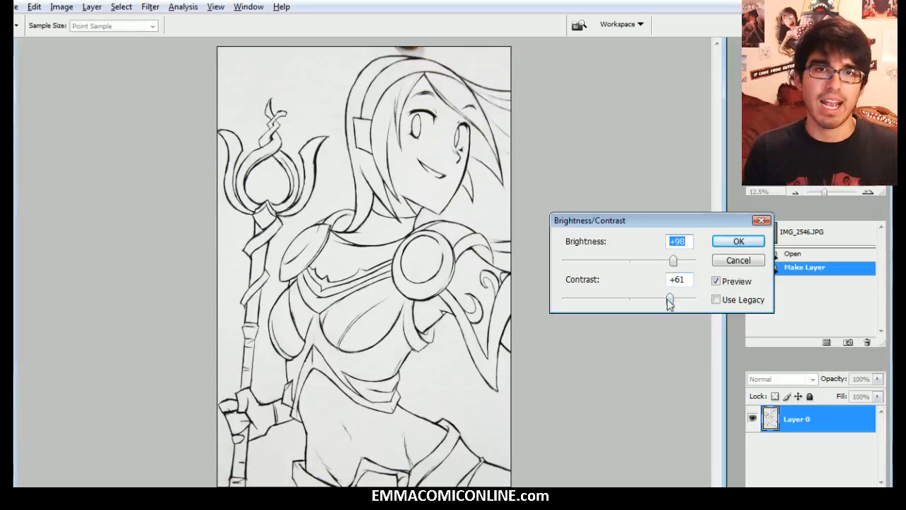
left_click_drag(670, 301, 671, 302)
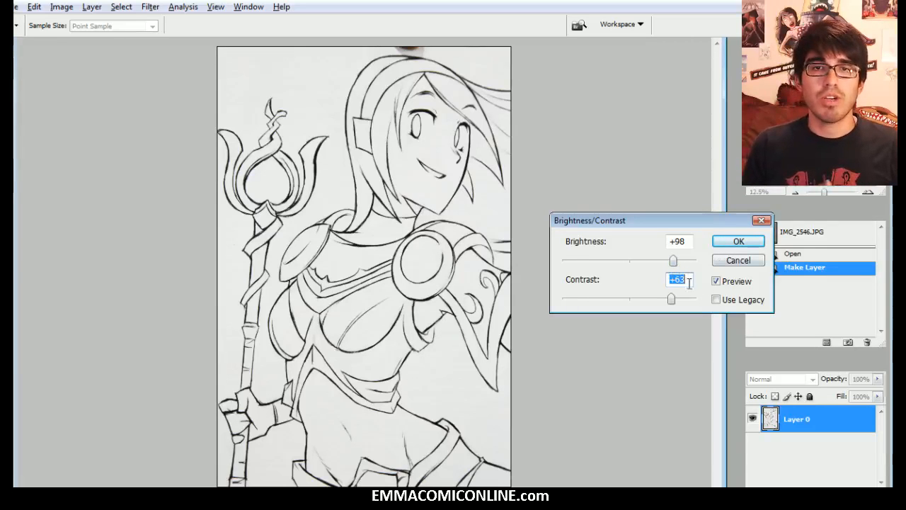
left_click(716, 282)
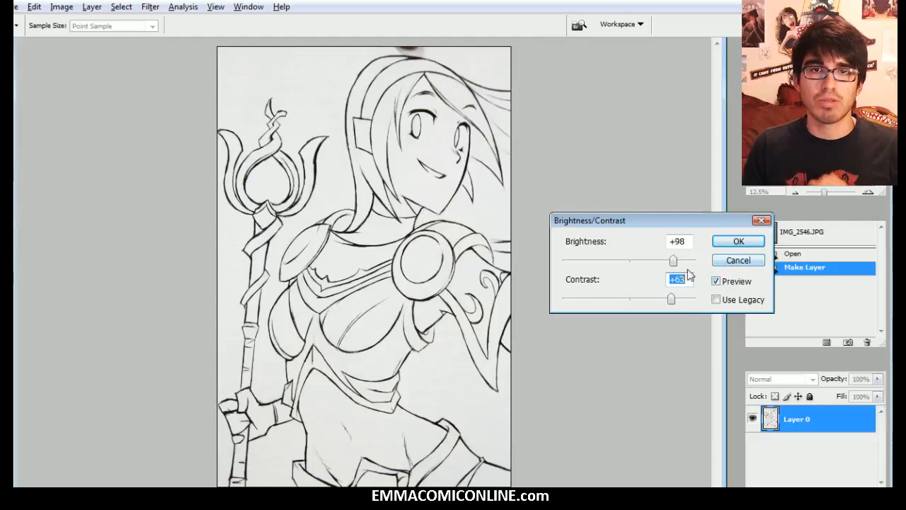
Step: Lower the brightness to +5 and the contrast to +2, and shift the dialog slightly
left_click_drag(662, 261, 631, 261)
left_click_drag(670, 299, 633, 301)
left_click_drag(694, 221, 673, 219)
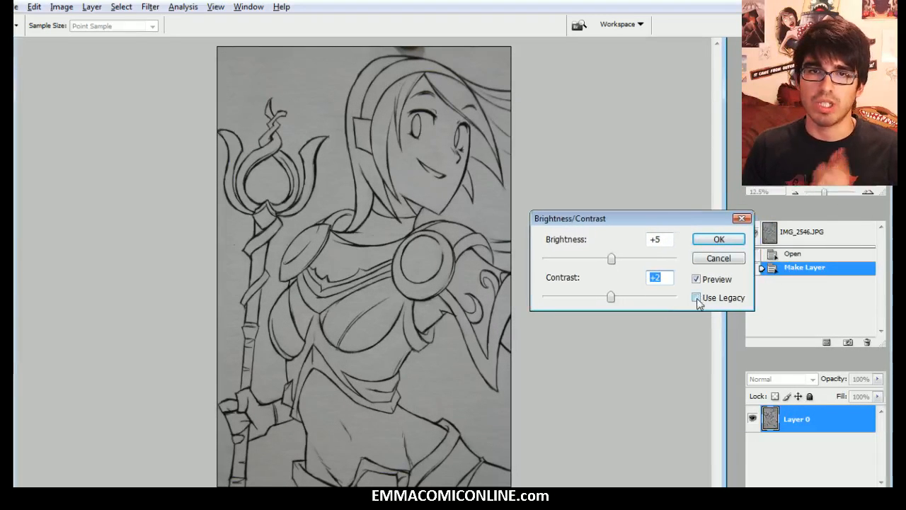
Step: Enable the legacy mode of Brightness/Contrast and apply brightness +52 and contrast +51 to the drawing
left_click(696, 299)
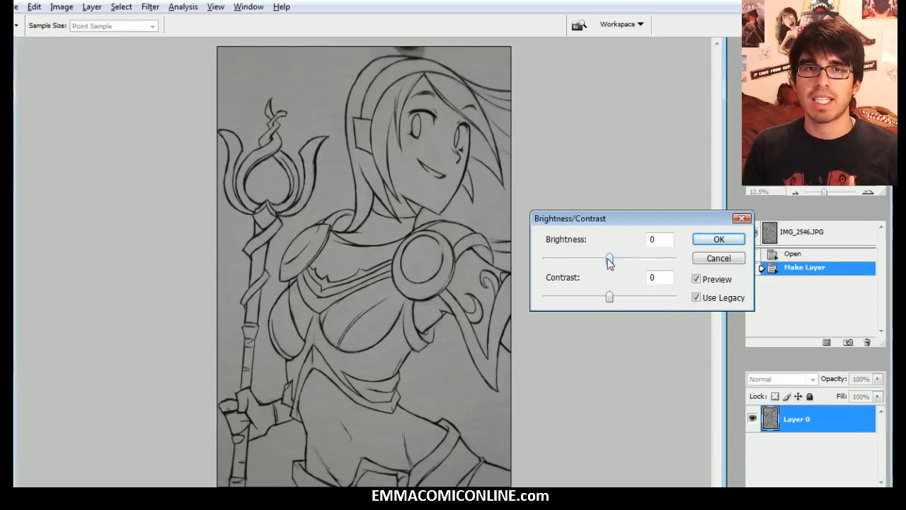
left_click_drag(609, 260, 643, 259)
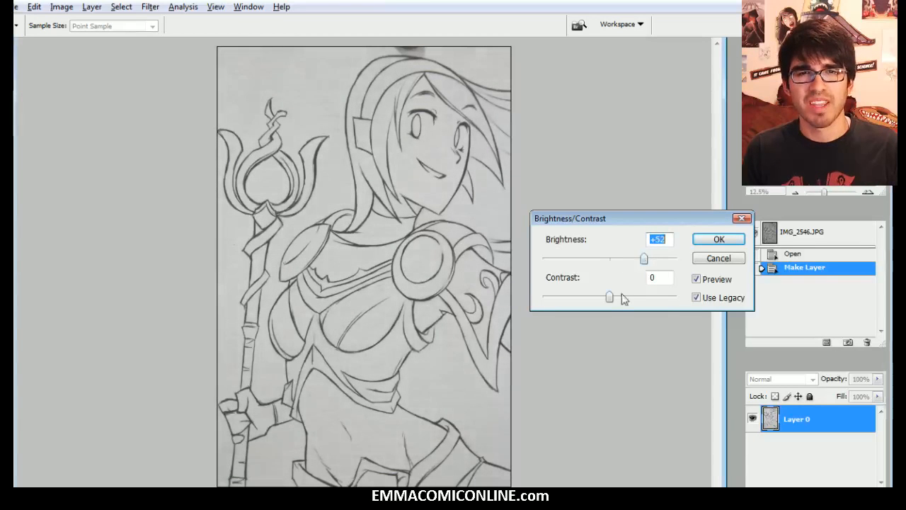
mouse_move(611, 298)
left_mouse_down()
mouse_move(656, 297)
mouse_move(645, 297)
left_mouse_up()
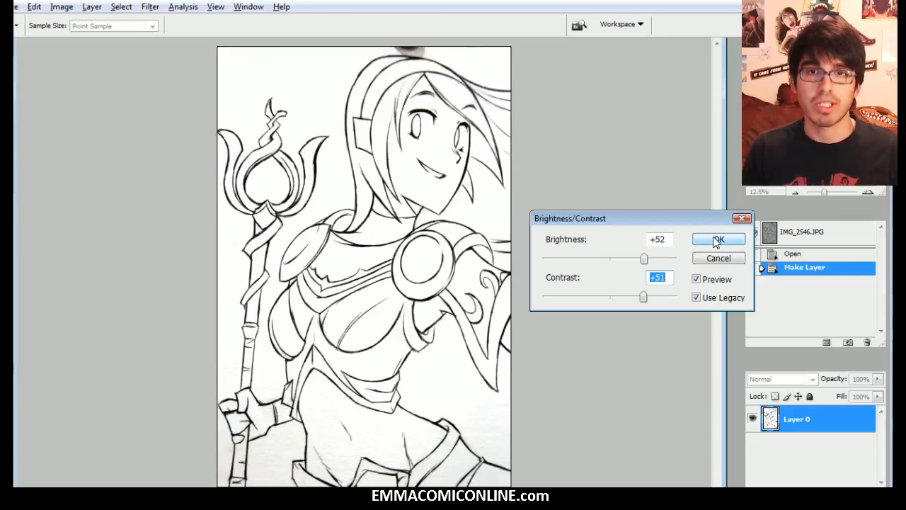
left_click(718, 242)
Step: With the Brush active, sample the dark outline above the head as foreground colour, and replace it with white (ffffff)
left_click(867, 193)
left_click(868, 193)
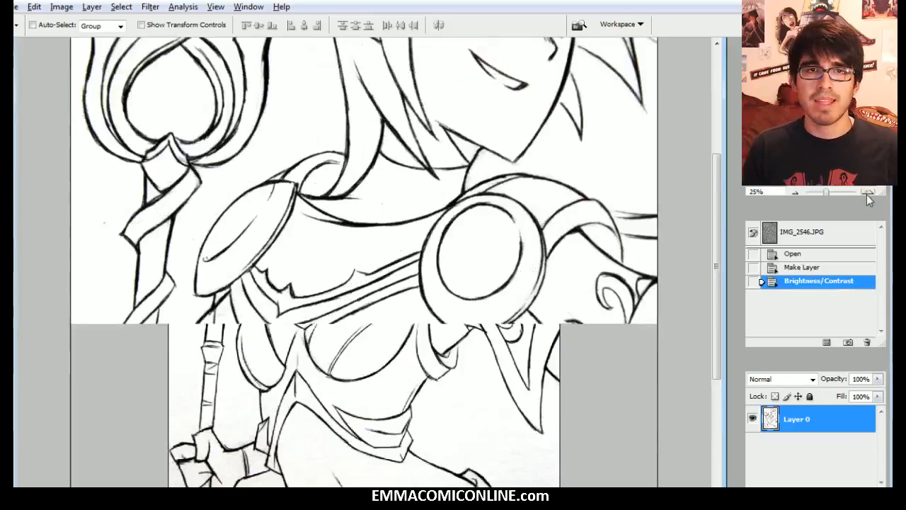
left_click(867, 193)
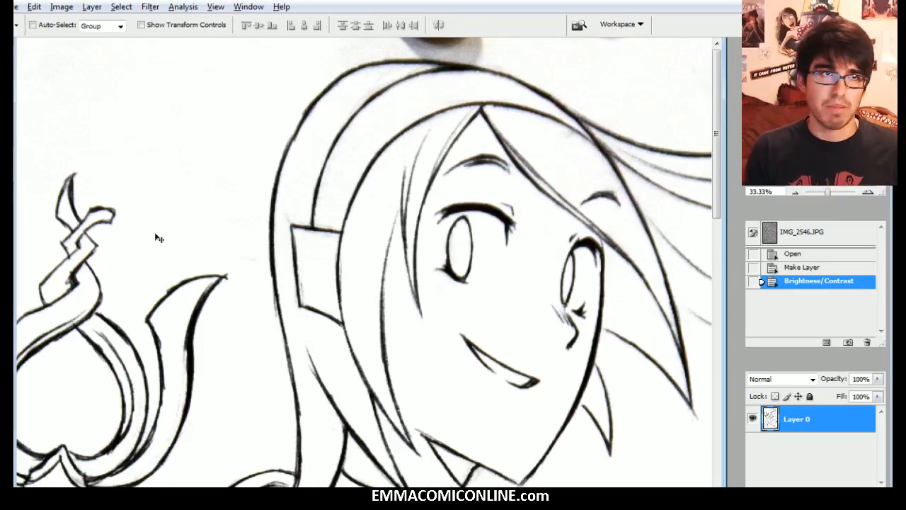
key("b")
left_click(7, 441)
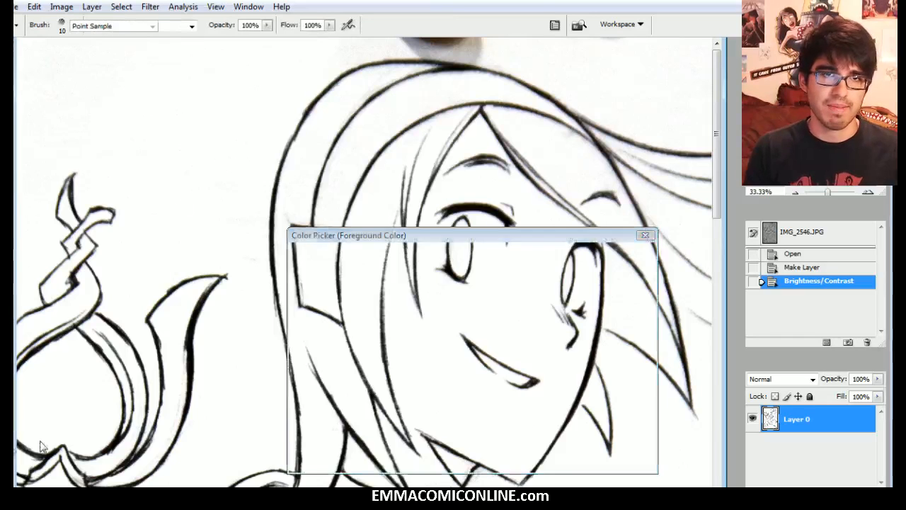
left_click(458, 71)
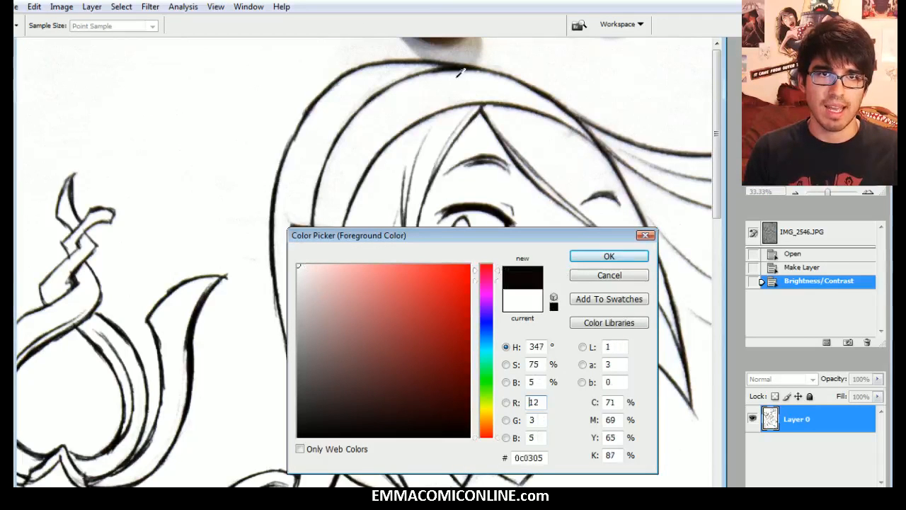
left_click(608, 256)
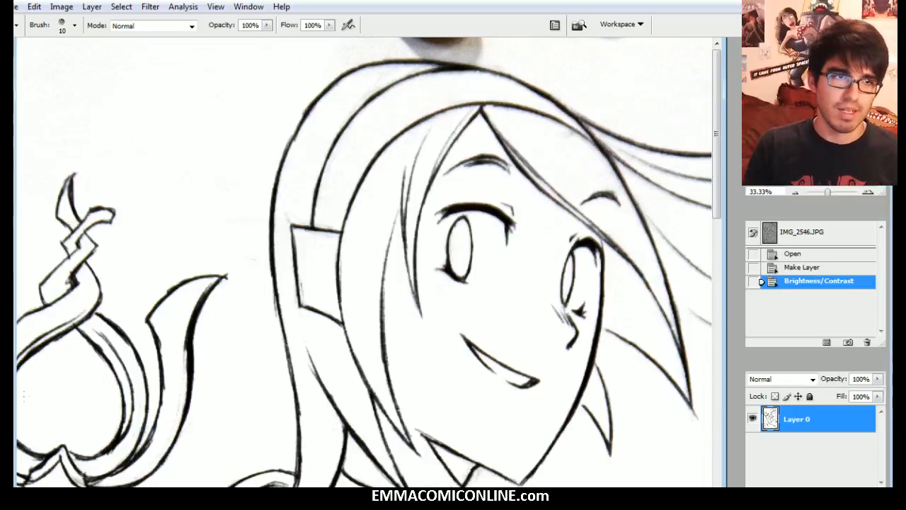
left_click(14, 439)
left_click(291, 259)
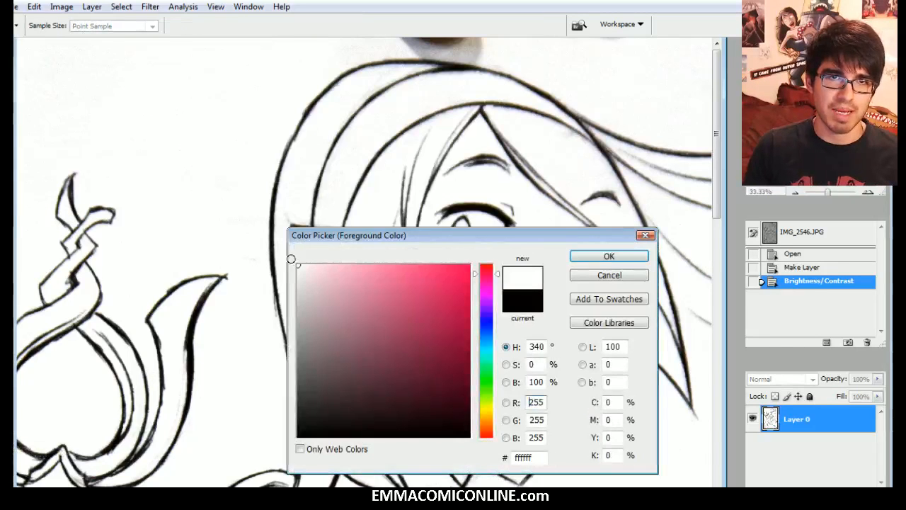
left_click(598, 259)
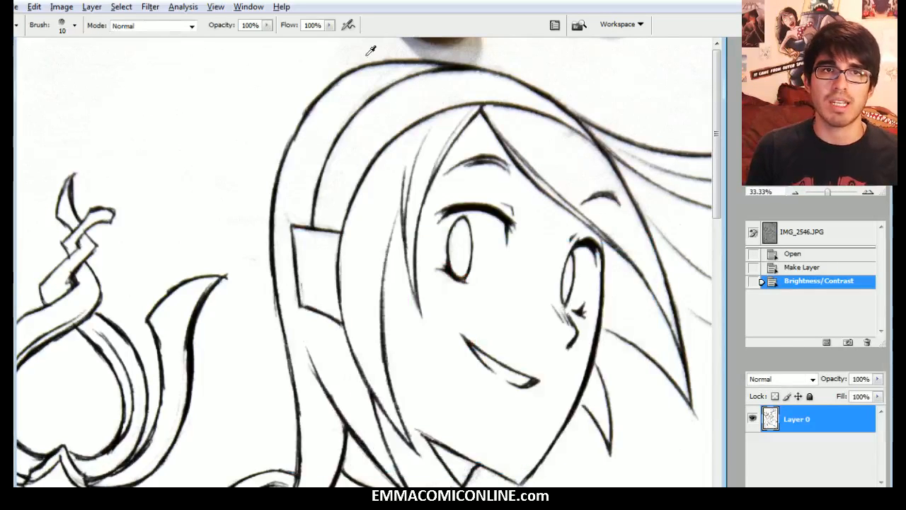
Step: Enlarge the brush to about 70–80 px and paint white over the dark smudge and grey patches above the head
key("bracketright")
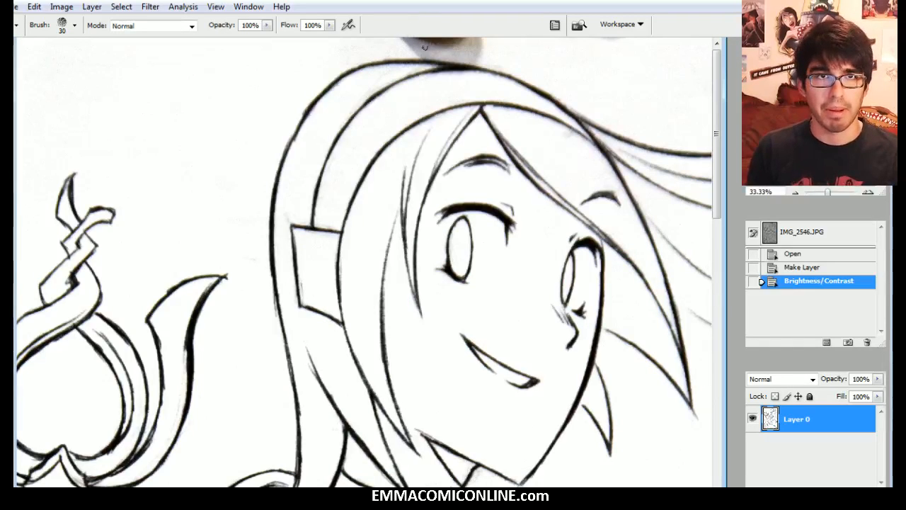
key("bracketright")
key("bracketright")
key("bracketright")
mouse_move(425, 44)
left_mouse_down()
mouse_move(480, 56)
mouse_move(400, 47)
mouse_move(473, 41)
left_mouse_up()
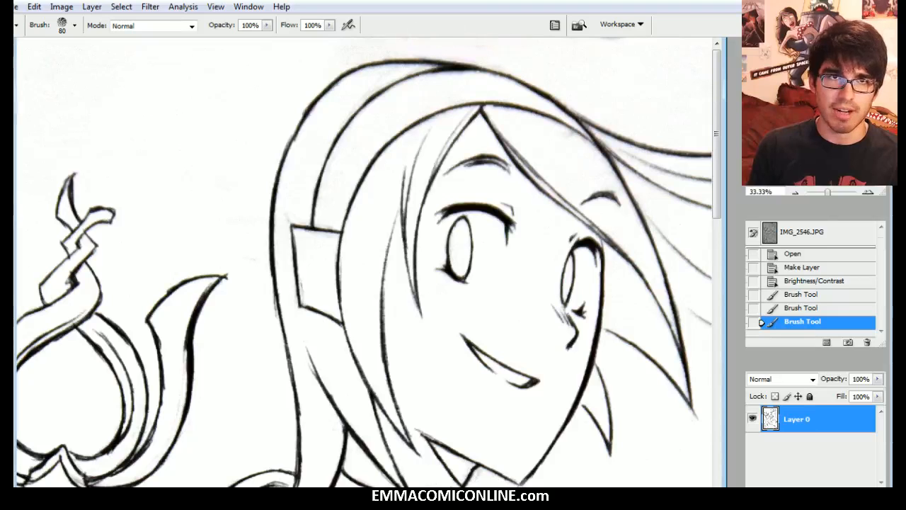
key("bracketleft")
key("bracketleft")
mouse_move(642, 45)
left_mouse_down()
mouse_move(433, 49)
mouse_move(480, 57)
mouse_move(405, 52)
mouse_move(495, 60)
mouse_move(447, 50)
left_mouse_up()
key("bracketright")
left_click_drag(349, 50, 431, 37)
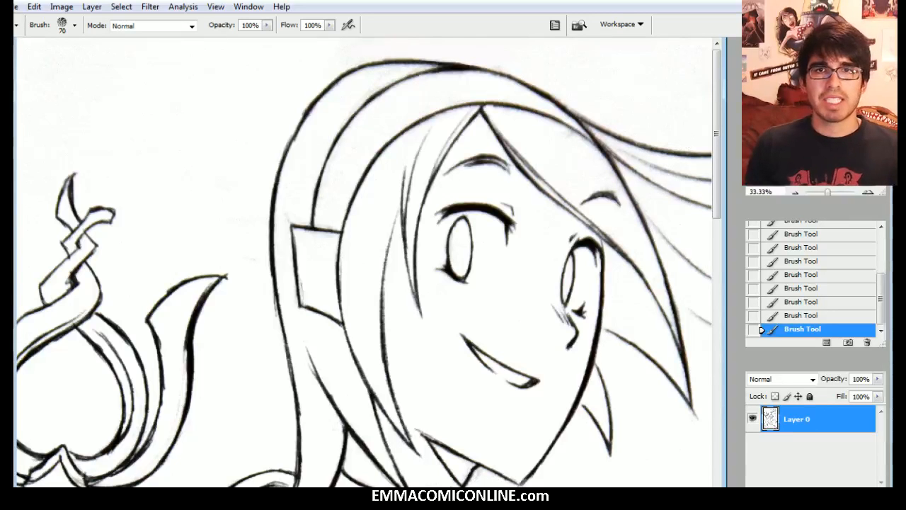
Step: Create a new layer named mask and place it beneath Layer 0
left_click(797, 192)
left_click(797, 193)
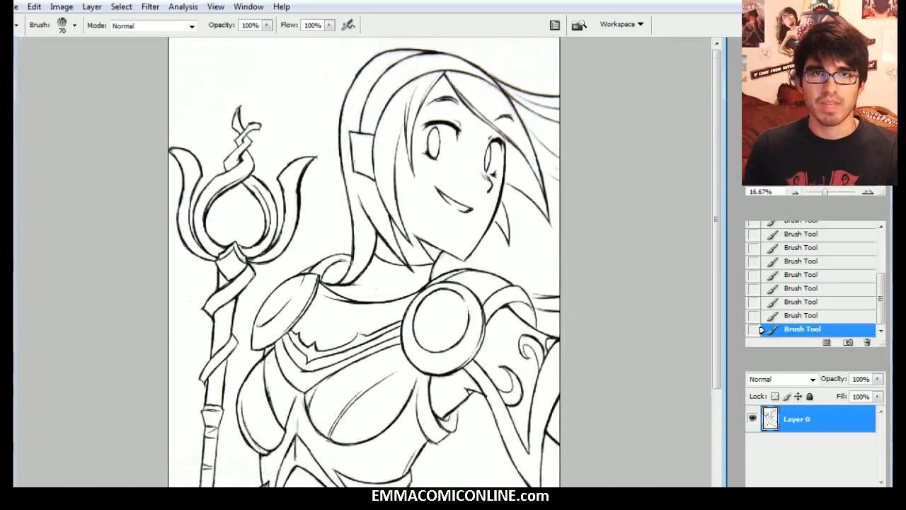
scroll(364, 262, "down", 3)
left_click(797, 193)
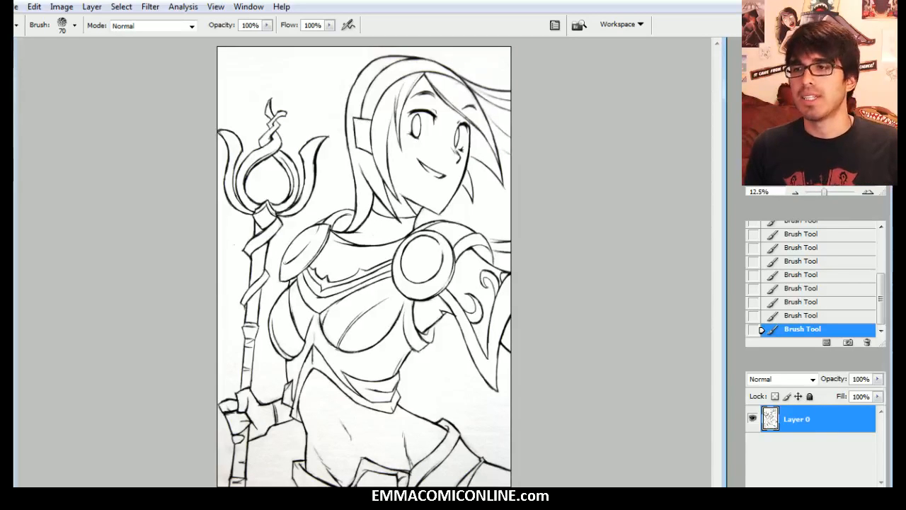
left_click_drag(829, 504, 828, 487)
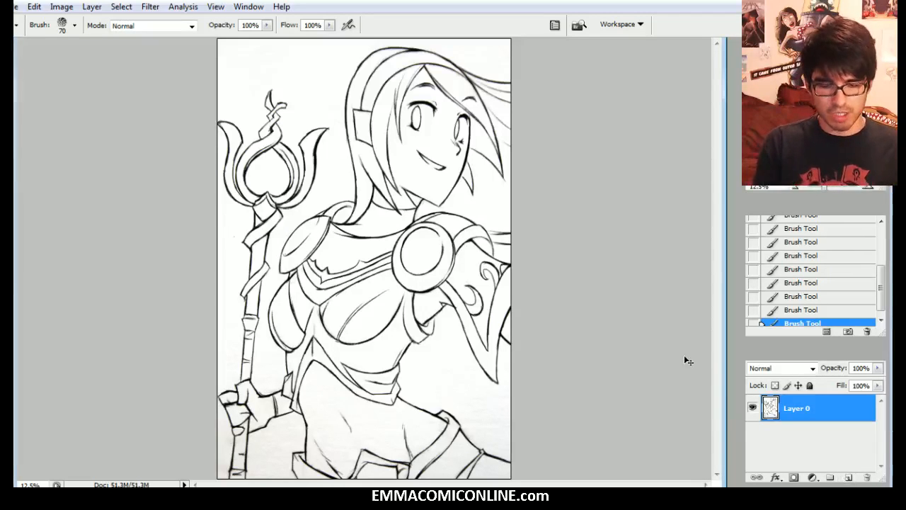
key("ctrl+shift+n")
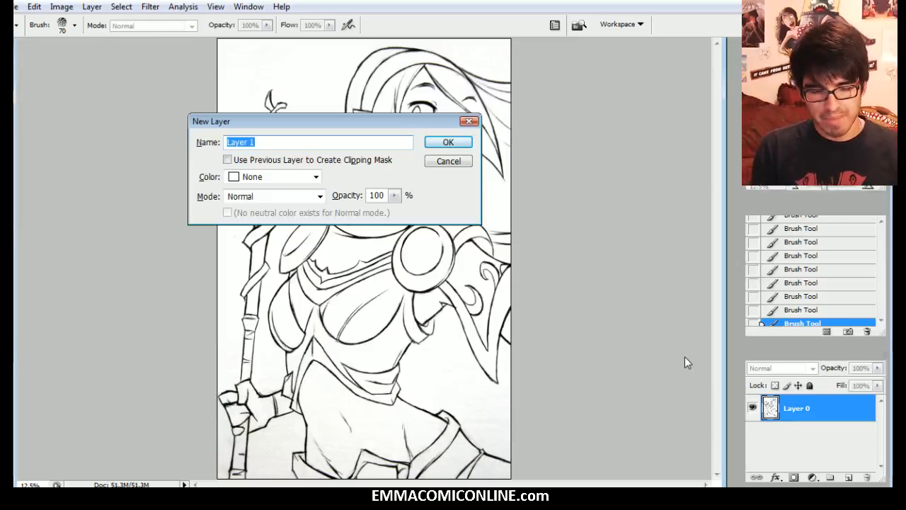
type("mask")
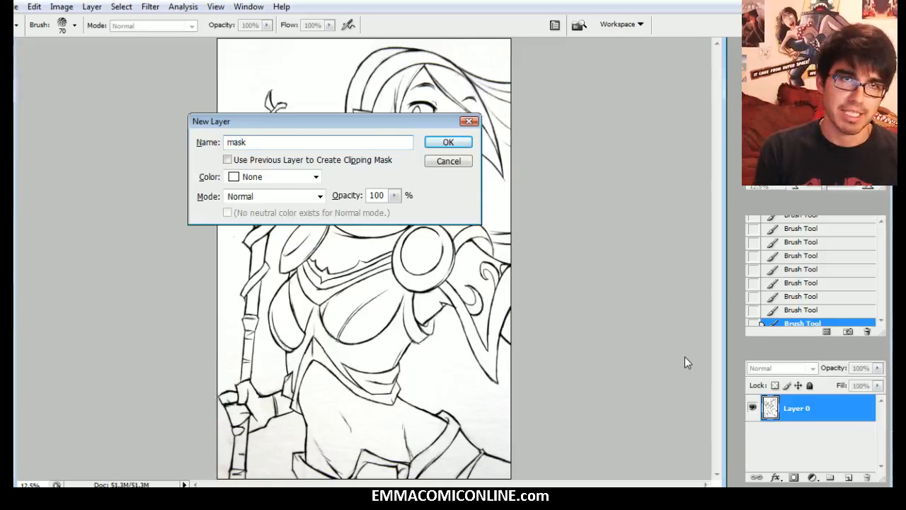
key("Return")
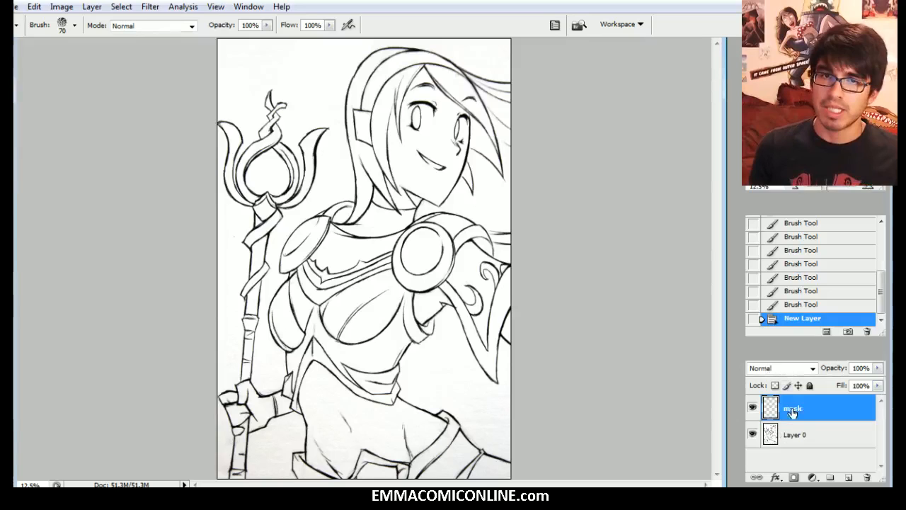
left_click_drag(812, 409, 807, 438)
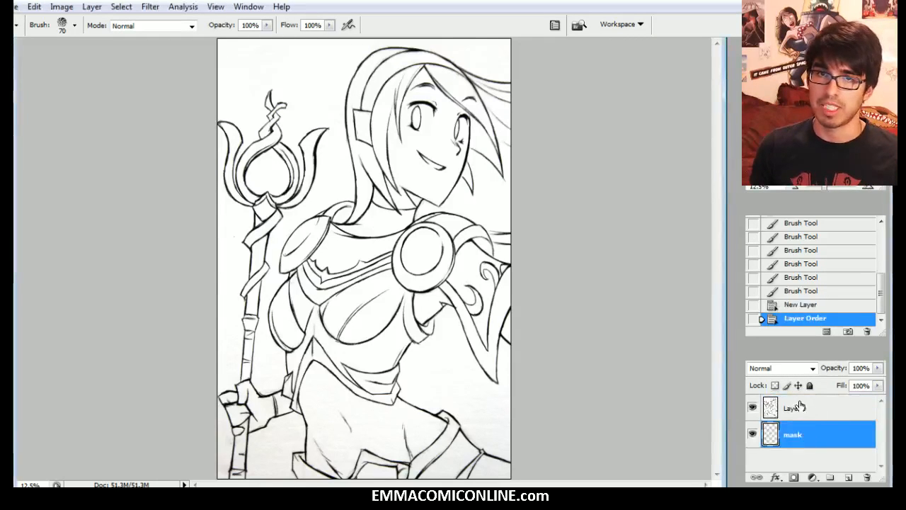
Step: On the mask layer, select all background areas around the figure and inside the staff with the Magic Wand, and invert the selection
left_click(800, 414)
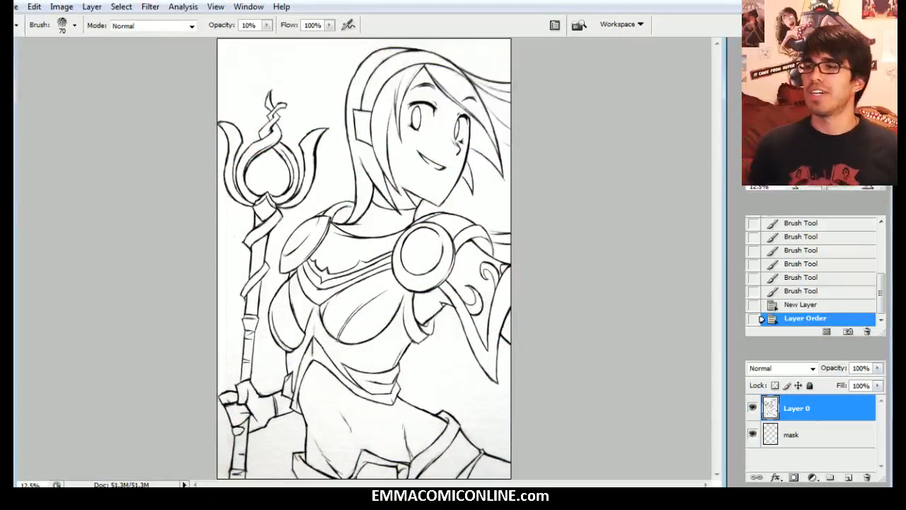
left_click(809, 434)
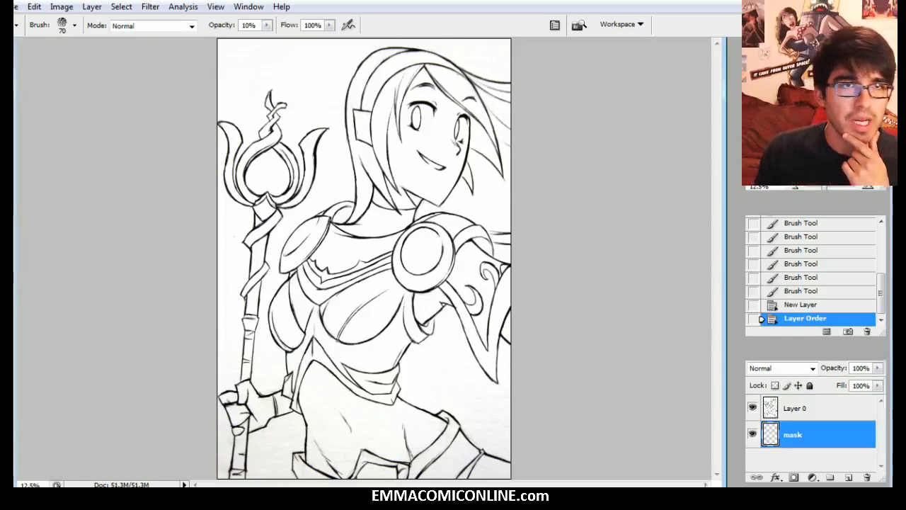
key("w")
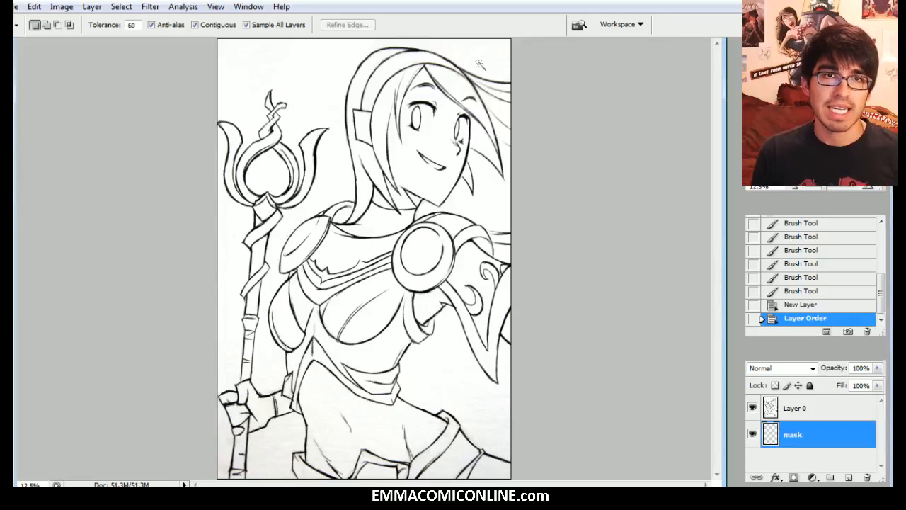
left_click(351, 90)
left_click(278, 241, "shift")
left_click(266, 176, "shift")
left_click(234, 238, "shift")
left_click(237, 430, "shift")
left_click(431, 371, "shift")
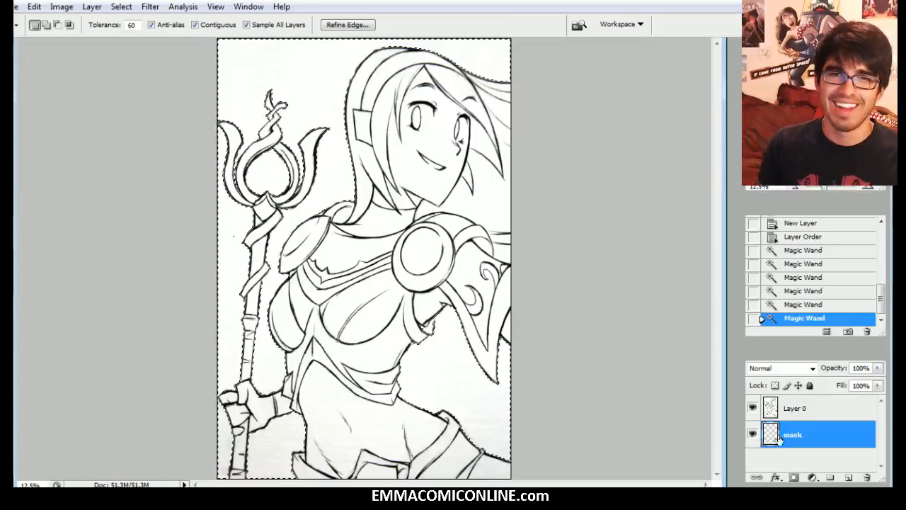
key("shift")
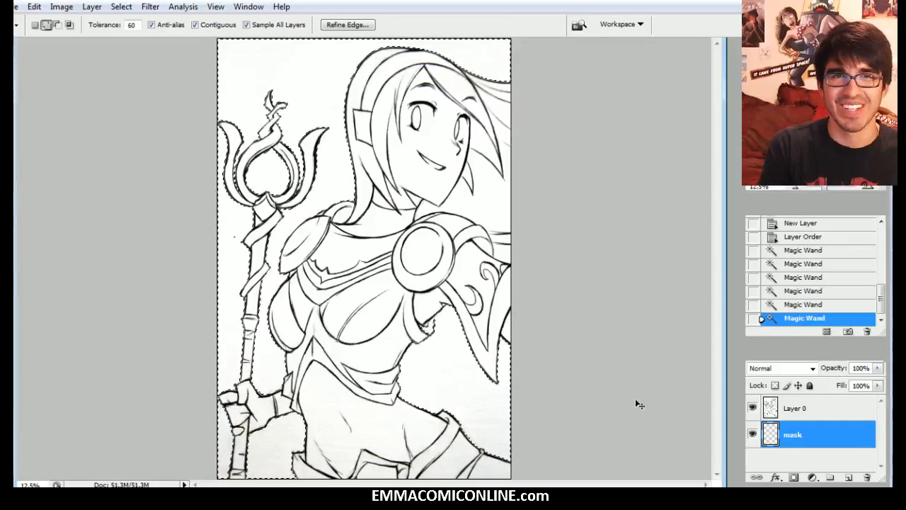
key("ctrl+shift+i")
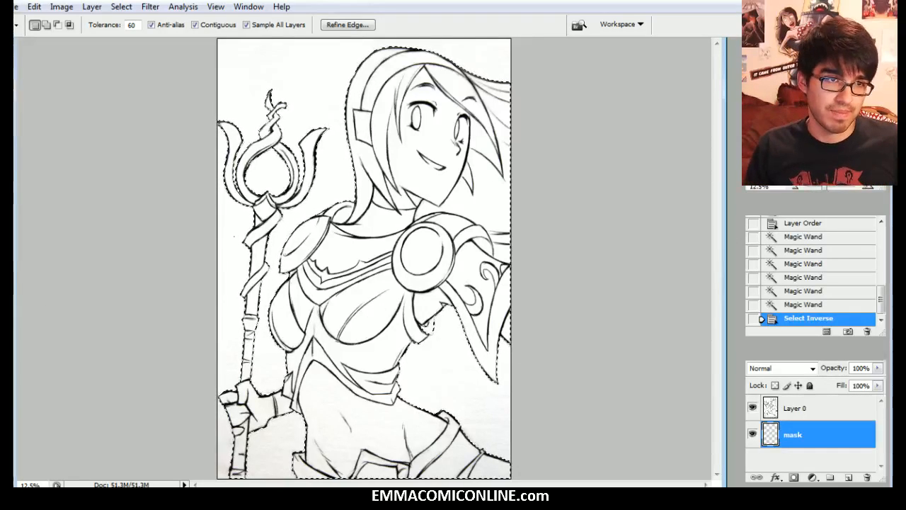
Step: Fill the selected figure on the mask layer with blue-grey 999aa9 and deselect it
left_click(7, 388)
left_click(299, 335)
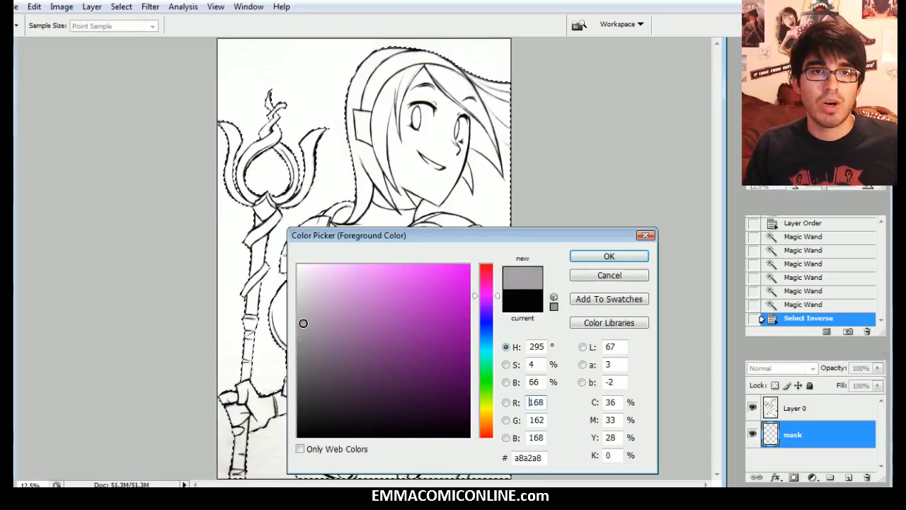
left_click_drag(485, 309, 498, 325)
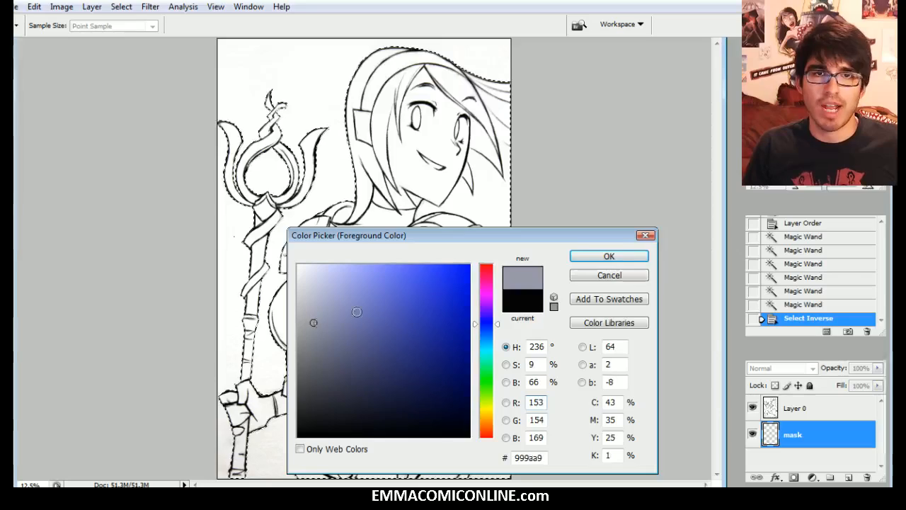
left_click(626, 258)
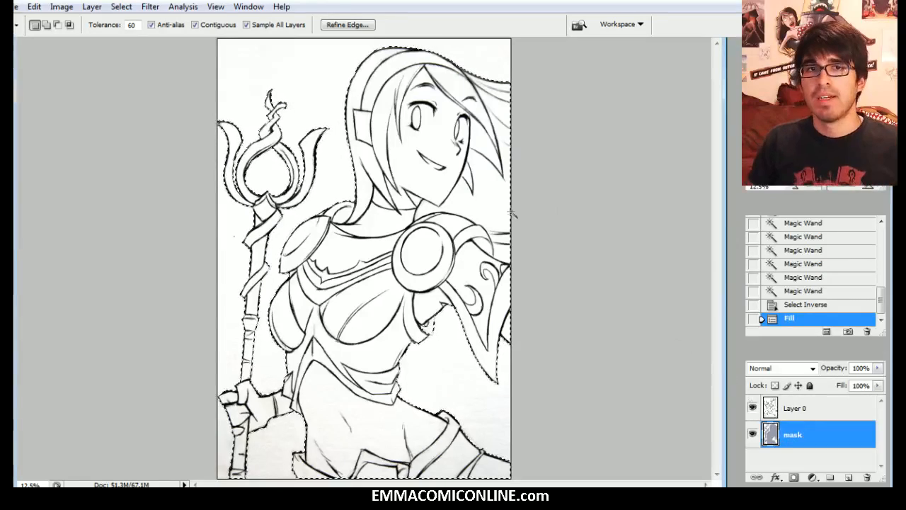
key("ctrl+d")
Step: Set the blending mode of Layer 0 to Multiply
left_click(783, 408)
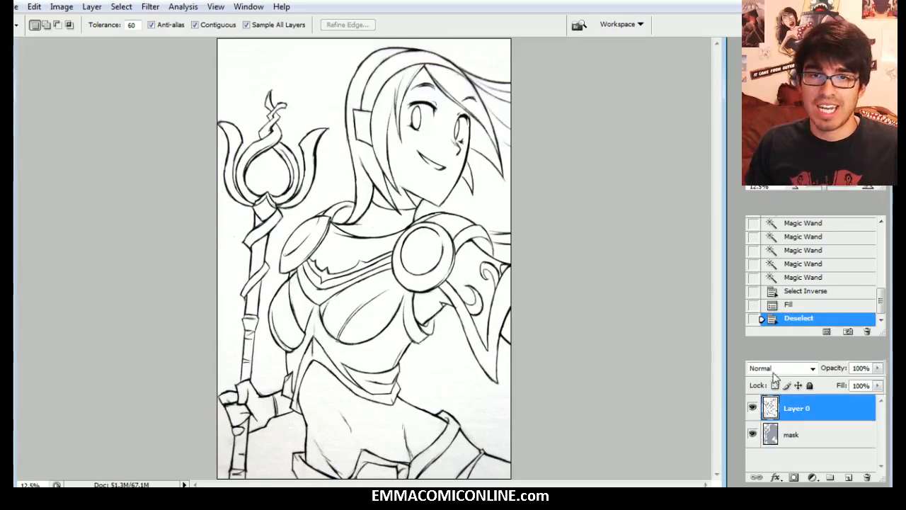
left_click(775, 368)
scroll(779, 297, "down", 3)
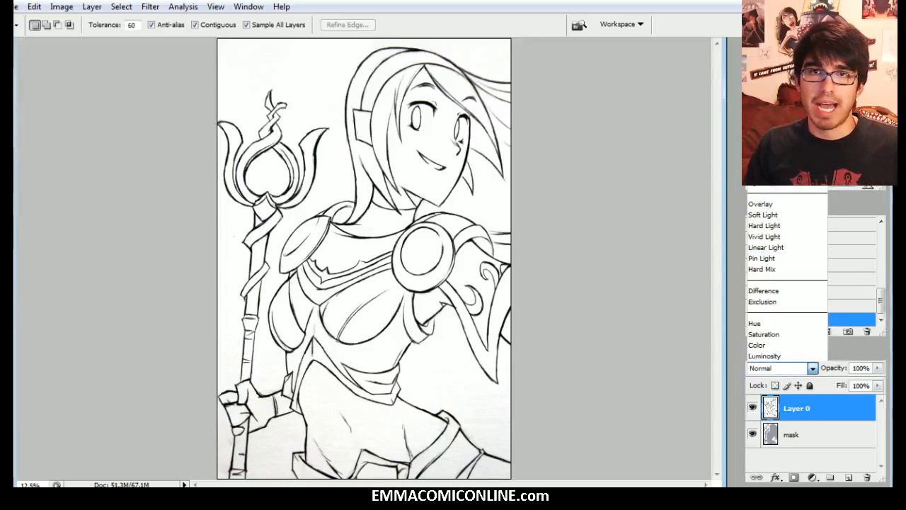
left_click(764, 84)
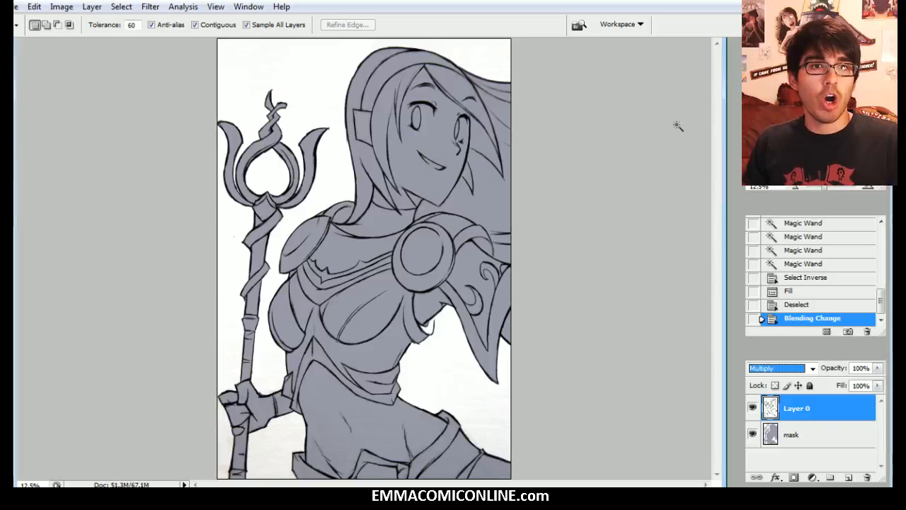
Step: Make the mask layer active and switch to the Brush tool for work around the head
left_click(865, 185)
left_click(867, 185)
left_click_drag(814, 119, 814, 107)
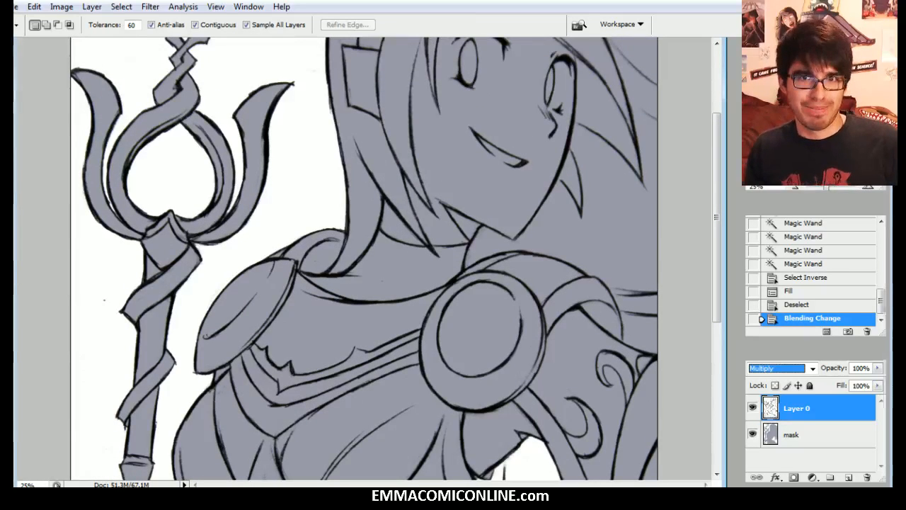
left_click(810, 435)
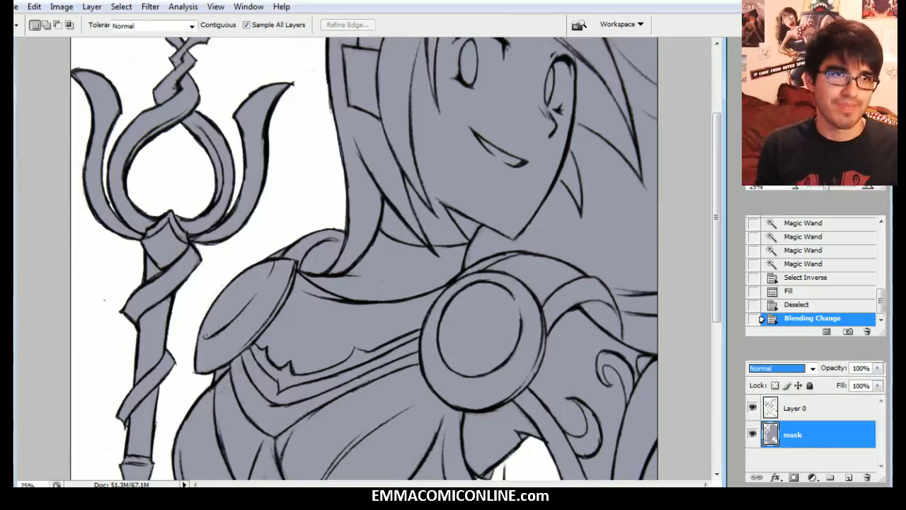
key("b")
scroll(364, 258, "up", 3)
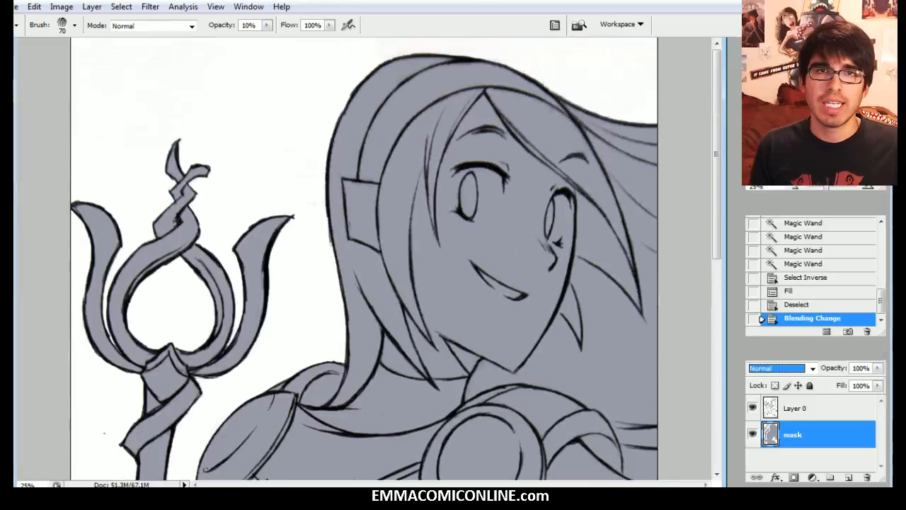
left_click(868, 188)
left_click(868, 187)
left_click_drag(815, 99, 815, 83)
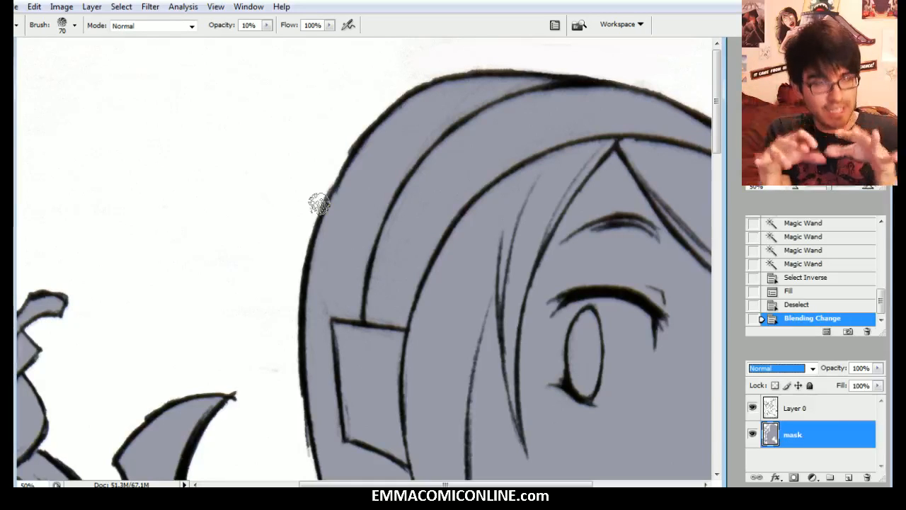
Step: Hide the mask layer, and add a new layer above it for painting with a hard round brush
left_click(753, 434)
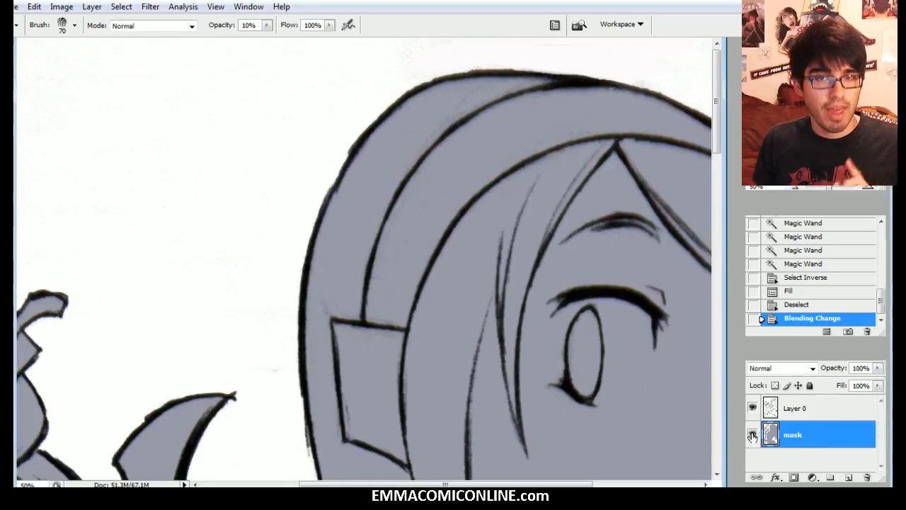
key("ctrl+shift+n")
key("Return")
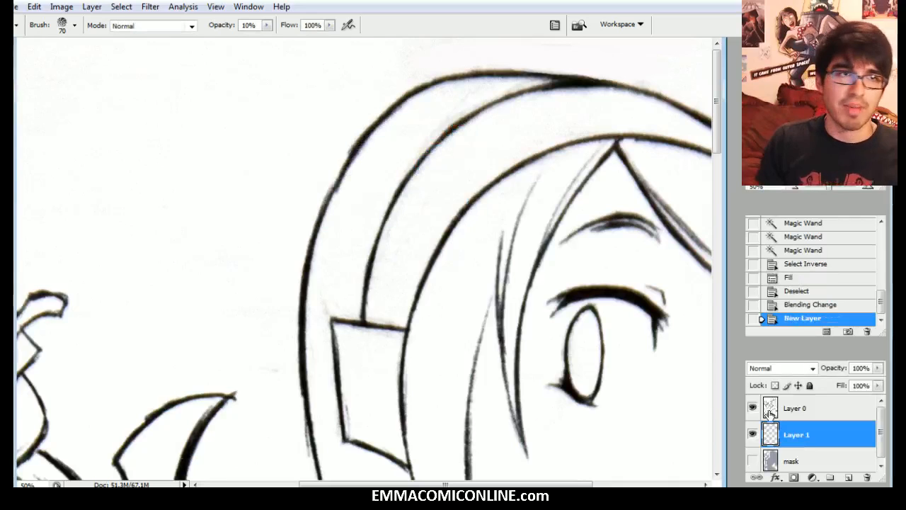
left_click(404, 389)
key("Return")
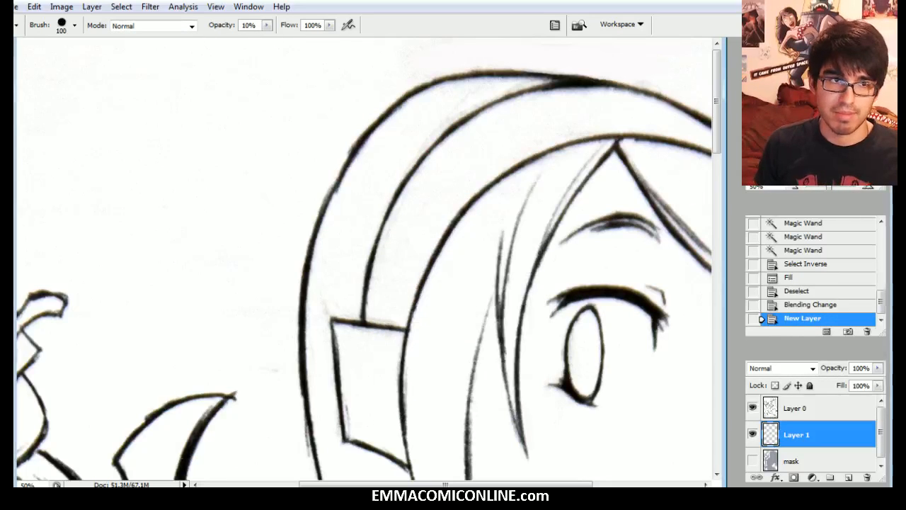
Step: Paint grey along the inside of the hair's outer edge and headband with a 125 px brush at 100% opacity
key("bracketright")
key("bracketright")
key("bracketright")
mouse_move(345, 267)
left_mouse_down()
mouse_move(372, 198)
mouse_move(346, 242)
mouse_move(381, 198)
left_mouse_up()
key("bracketleft")
key("bracketleft")
mouse_move(371, 190)
left_mouse_down()
mouse_move(271, 38)
mouse_move(329, 39)
mouse_move(341, 266)
mouse_move(407, 139)
mouse_move(339, 245)
mouse_move(406, 131)
mouse_move(360, 179)
mouse_move(463, 97)
mouse_move(440, 104)
mouse_move(494, 95)
mouse_move(388, 194)
mouse_move(356, 286)
mouse_move(327, 291)
mouse_move(346, 227)
mouse_move(364, 291)
left_mouse_up()
left_click(266, 25)
left_click(363, 206)
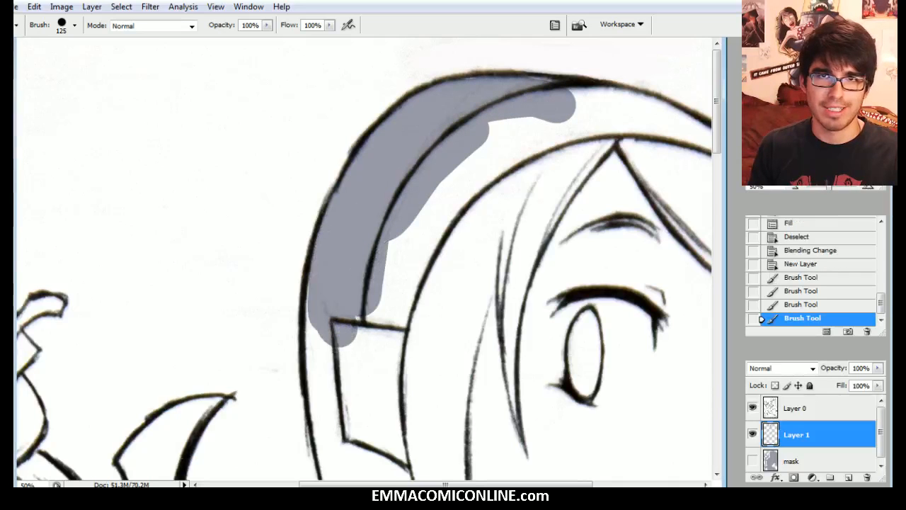
Step: Continue the grey hand-painted fill down the side hair past the ear piece to the neck with a 100 px brush
left_click_drag(614, 297, 602, 171)
key("]")
mouse_move(340, 170)
left_mouse_down()
mouse_move(319, 243)
mouse_move(374, 323)
mouse_move(393, 188)
mouse_move(456, 115)
mouse_move(418, 269)
mouse_move(464, 305)
left_mouse_up()
key("ctrl+minus")
mouse_move(370, 306)
left_mouse_down()
mouse_move(349, 214)
mouse_move(332, 350)
left_mouse_up()
key("[")
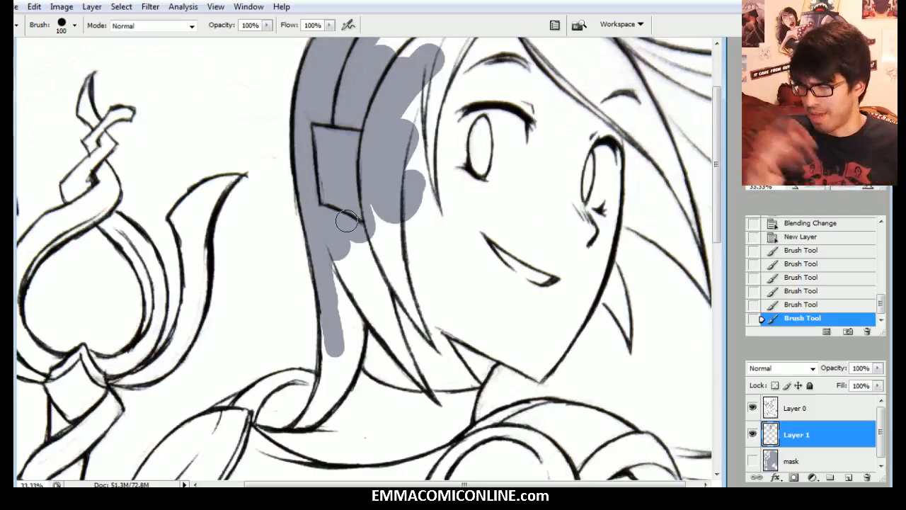
mouse_move(334, 262)
left_mouse_down()
mouse_move(343, 318)
mouse_move(324, 400)
left_mouse_up()
mouse_move(325, 358)
left_mouse_down()
mouse_move(354, 316)
mouse_move(352, 372)
mouse_move(357, 281)
mouse_move(341, 240)
mouse_move(329, 304)
mouse_move(430, 389)
mouse_move(367, 252)
mouse_move(402, 310)
mouse_move(429, 298)
mouse_move(406, 220)
left_mouse_up()
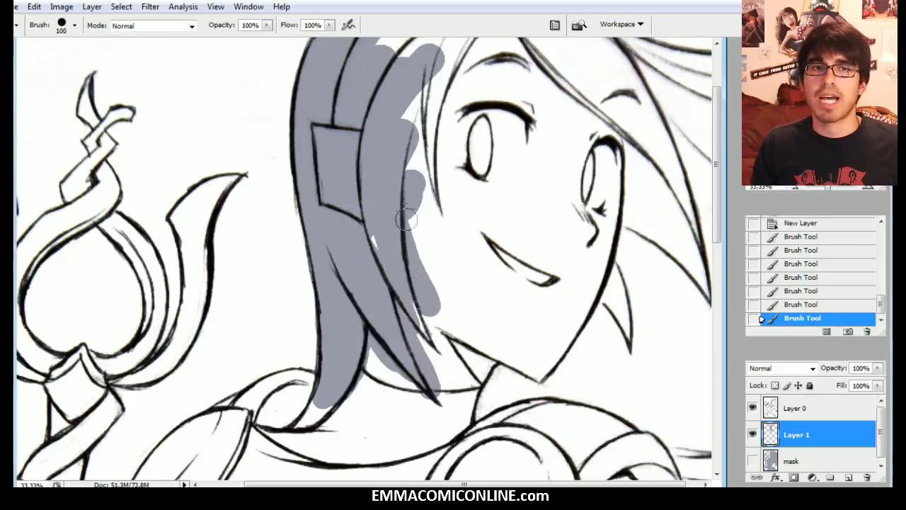
left_click_drag(405, 43, 397, 145)
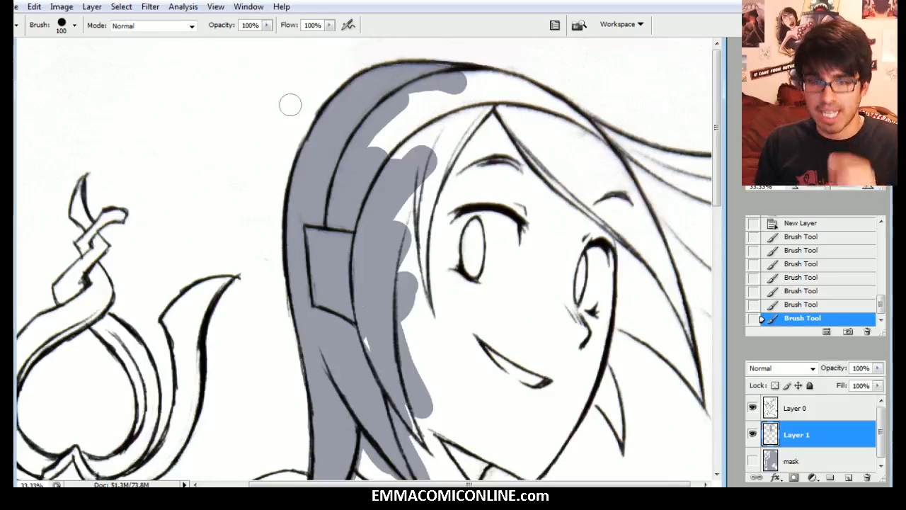
Step: Draw small arrows pointing at the hair's outer outline and loose loops across the face with a thinner brush
mouse_move(194, 110)
left_mouse_down()
mouse_move(260, 120)
mouse_move(252, 153)
left_mouse_up()
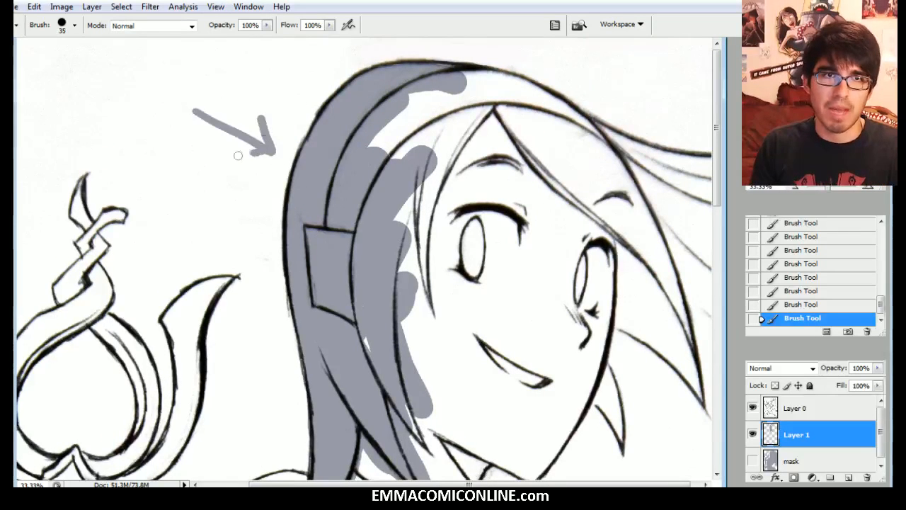
key("bracketleft")
mouse_move(419, 106)
left_mouse_down()
mouse_move(481, 139)
mouse_move(564, 266)
mouse_move(531, 287)
mouse_move(381, 221)
mouse_move(414, 351)
left_mouse_up()
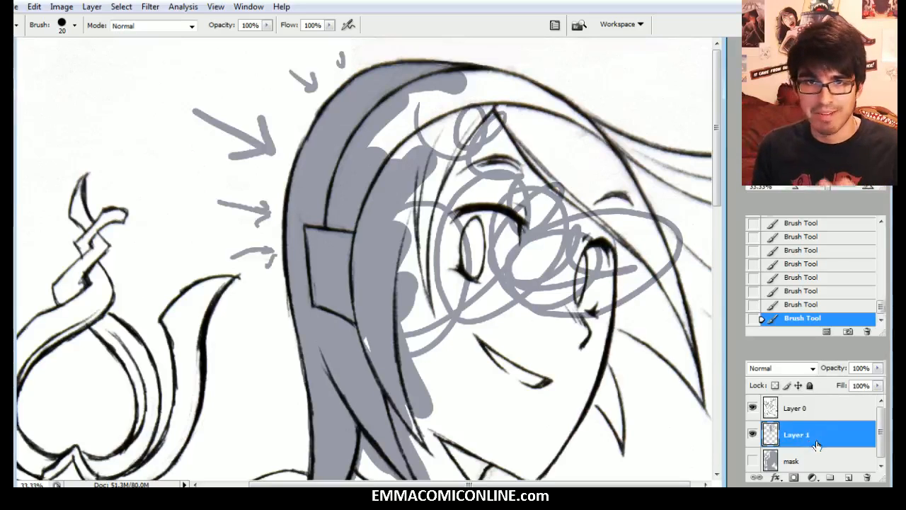
Step: Delete the hand-painted Layer 1 and show the mask layer again
left_click_drag(798, 432, 867, 477)
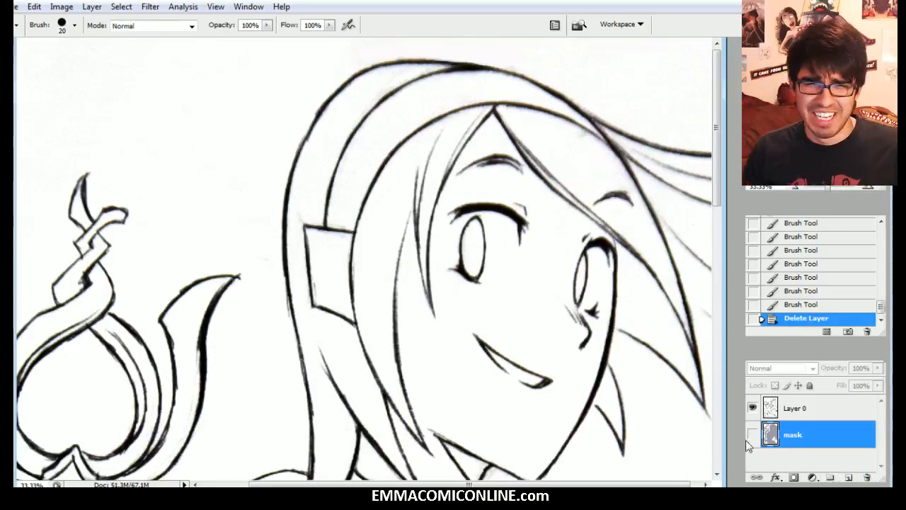
left_click(753, 435)
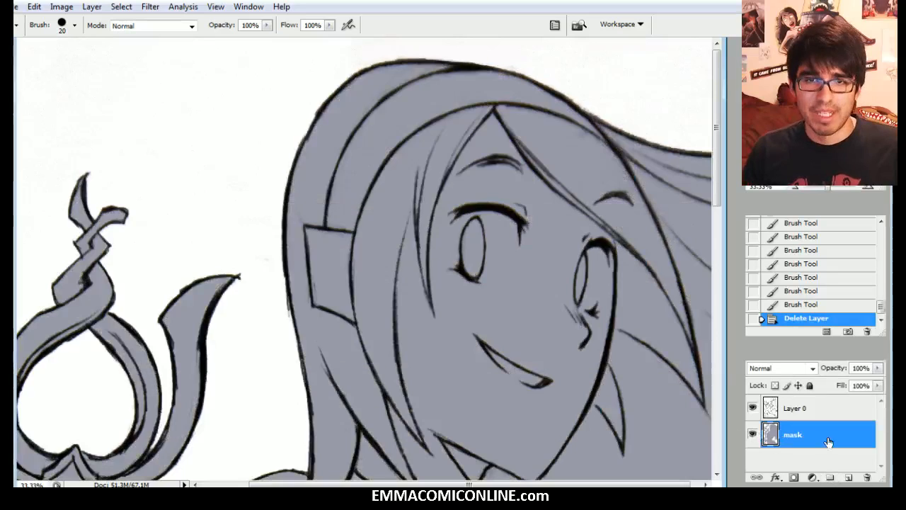
Step: Reduce the document's dimensions with the Image Size command
left_click(62, 7)
left_click(85, 107)
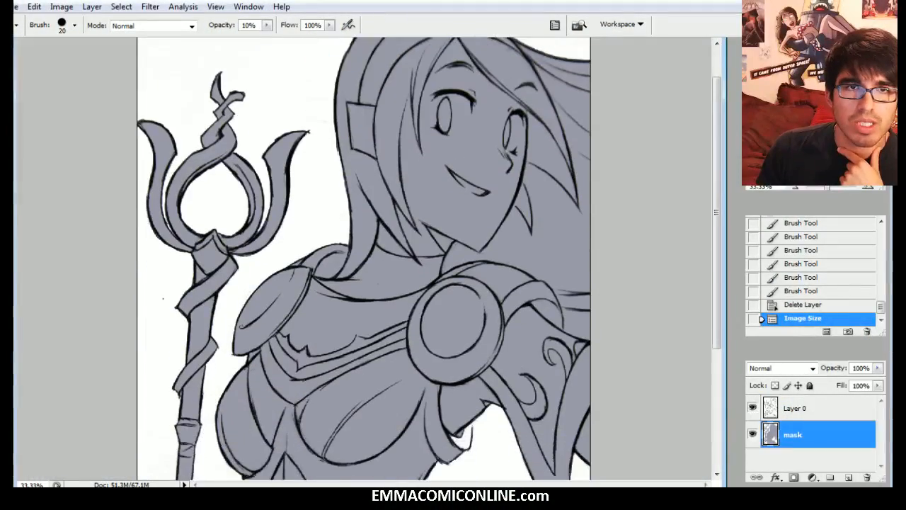
left_click(867, 187)
mouse_move(814, 116)
left_mouse_down()
mouse_move(814, 97)
mouse_move(814, 115)
mouse_move(814, 105)
left_mouse_up()
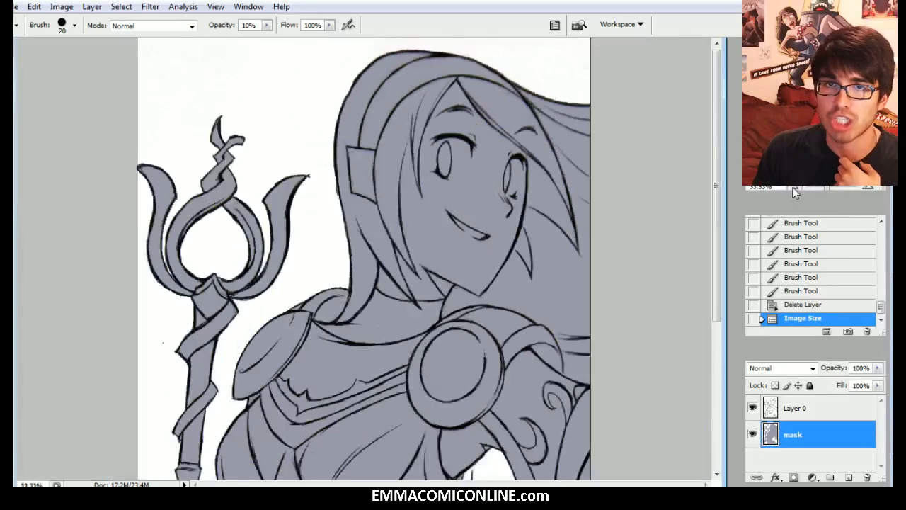
left_click(795, 186)
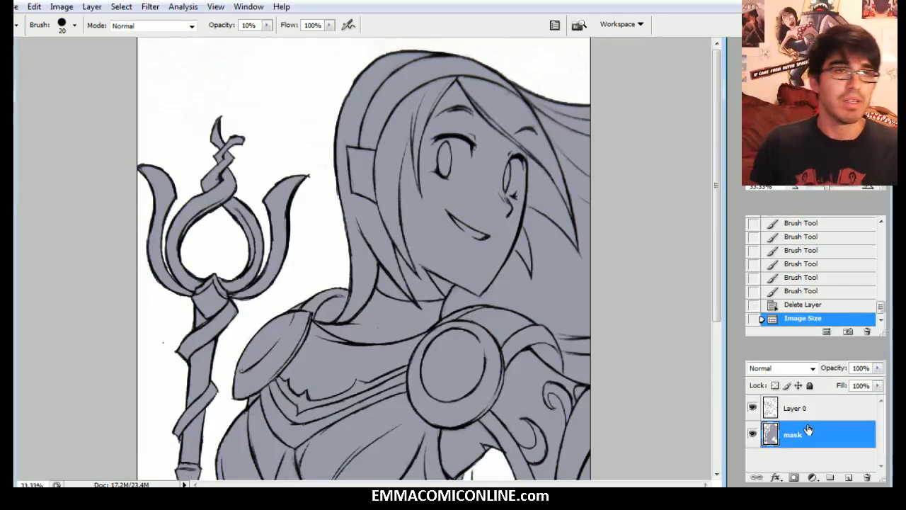
Step: Give the Eraser the INK brush tip and return to the Brush tool
key("e")
right_click(393, 218)
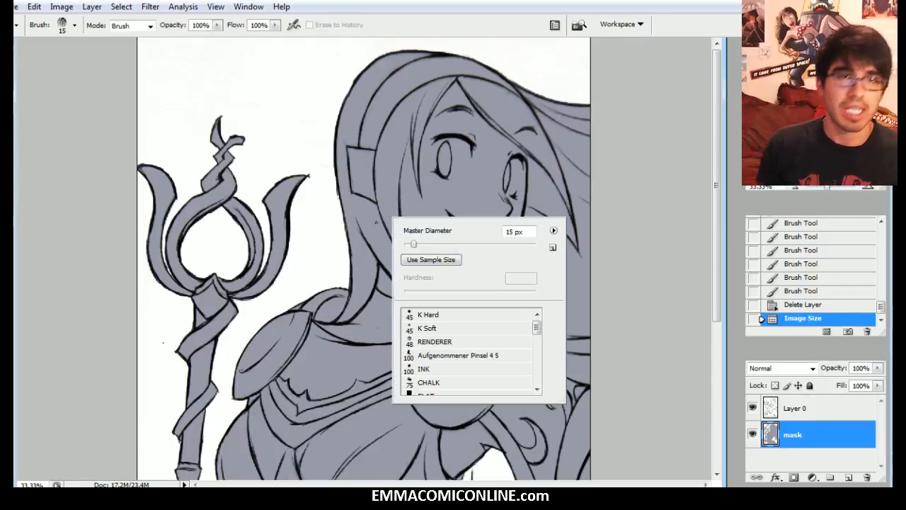
left_click(421, 369)
key("Return")
key("b")
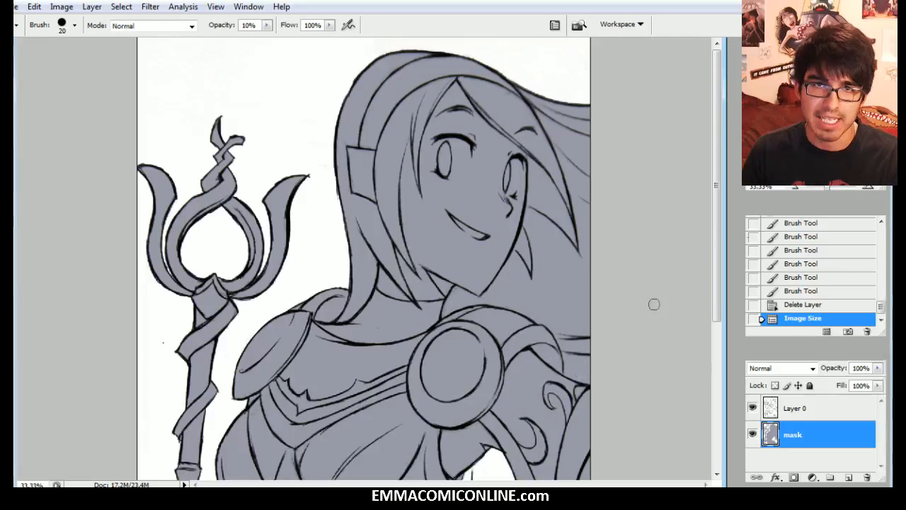
Step: Erase the mask from the background gap between the shoulder armour and the hair at the canvas edge
left_click(870, 188)
left_click(871, 189)
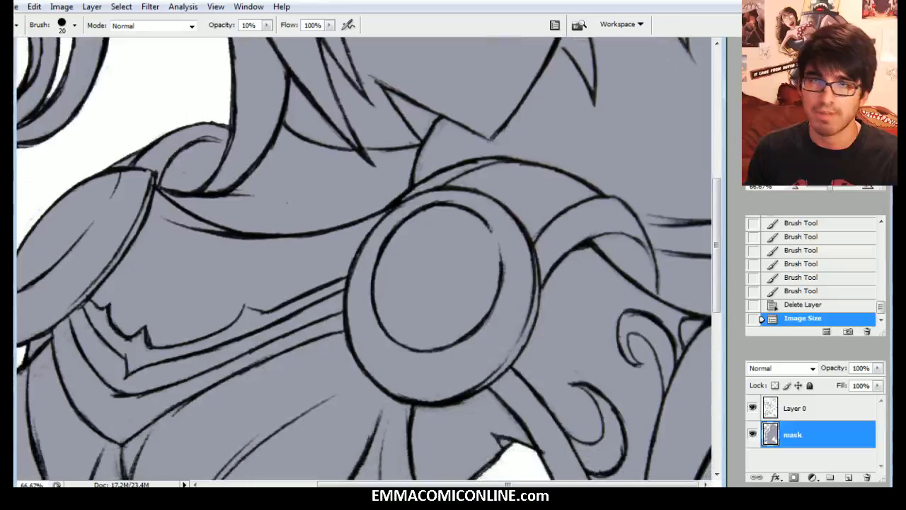
mouse_move(664, 265)
left_mouse_down()
mouse_move(694, 266)
mouse_move(667, 267)
left_mouse_up()
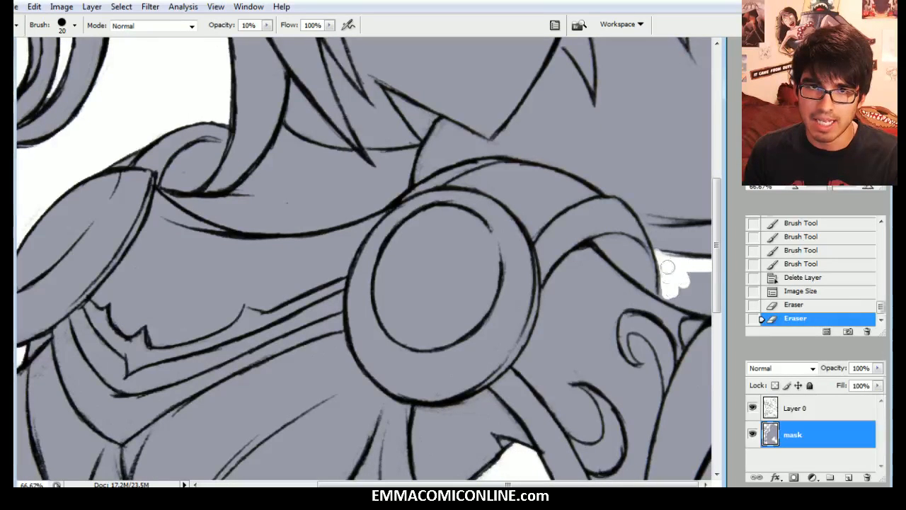
mouse_move(708, 317)
left_mouse_down()
mouse_move(707, 294)
mouse_move(687, 273)
left_mouse_up()
Step: Erase the mask from the background gap between the flowing hair strands beside the head
left_click_drag(716, 244, 717, 122)
left_click_drag(613, 159, 708, 202)
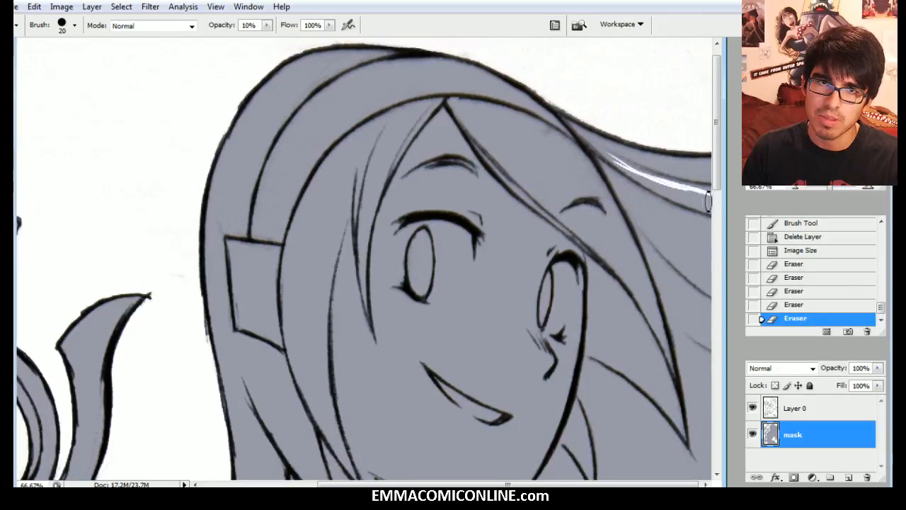
mouse_move(663, 182)
left_mouse_down()
mouse_move(609, 156)
mouse_move(708, 190)
left_mouse_up()
left_click_drag(602, 152, 697, 202)
left_click_drag(630, 176, 679, 203)
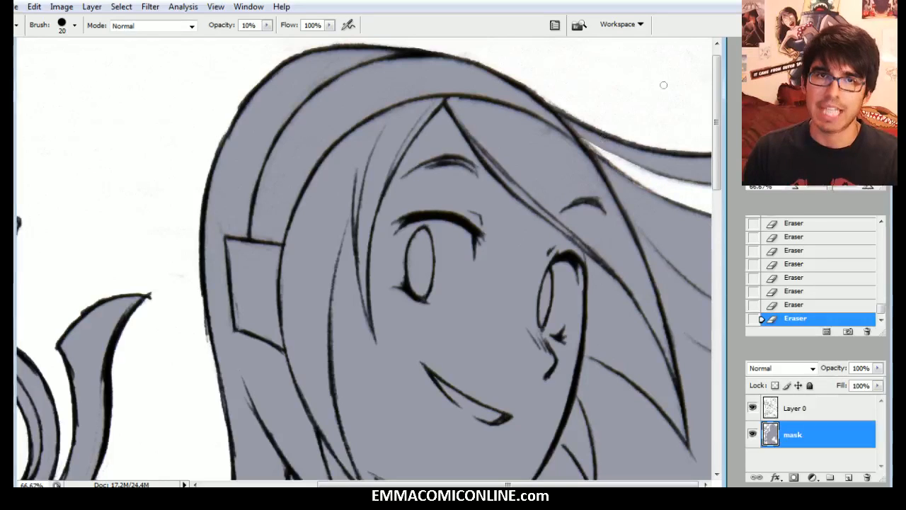
Step: Touch up the mask where the flowing strands meet the head, and set the brush opacity to 100%
scroll(584, 120, "down", 2)
scroll(584, 120, "up", 1)
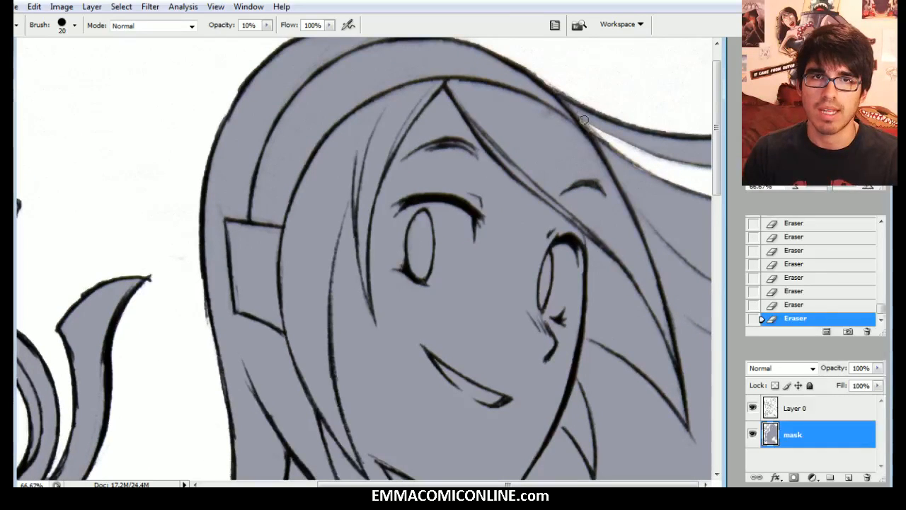
left_click_drag(596, 137, 575, 115)
left_click_drag(593, 132, 571, 112)
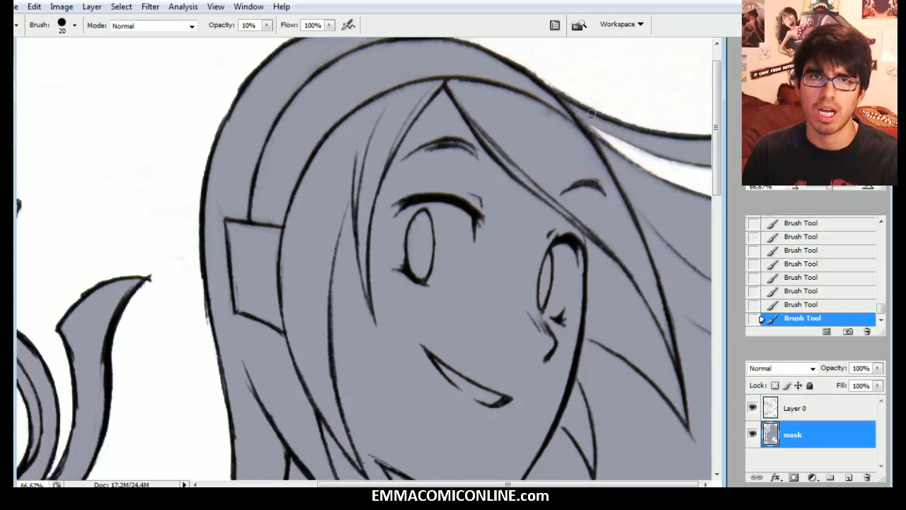
left_click(267, 25)
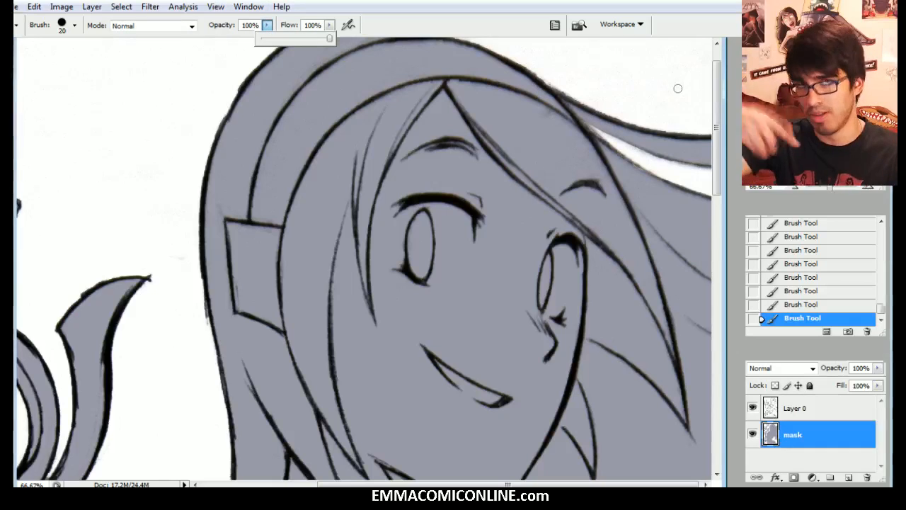
left_click(661, 153)
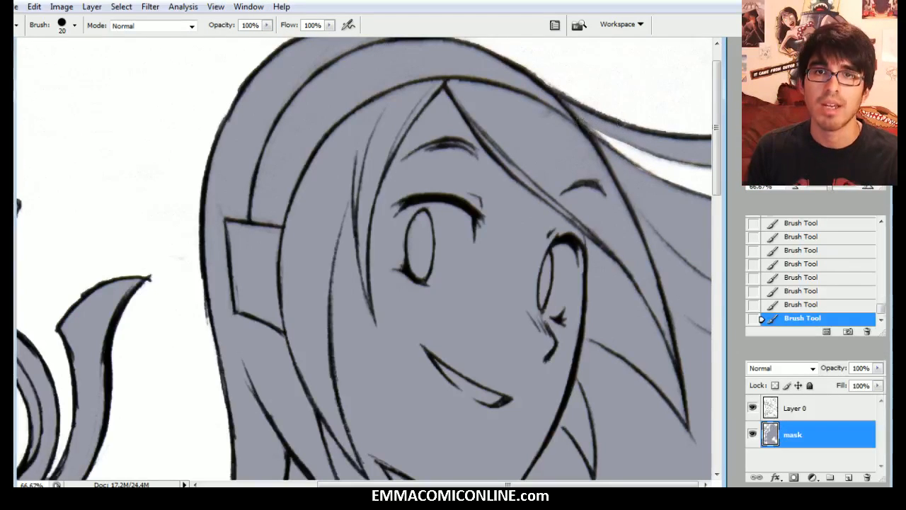
Step: Paint trial squiggles on the background above the staff with brush sizes up to 50 px, and revert them
scroll(633, 165, "down", 10)
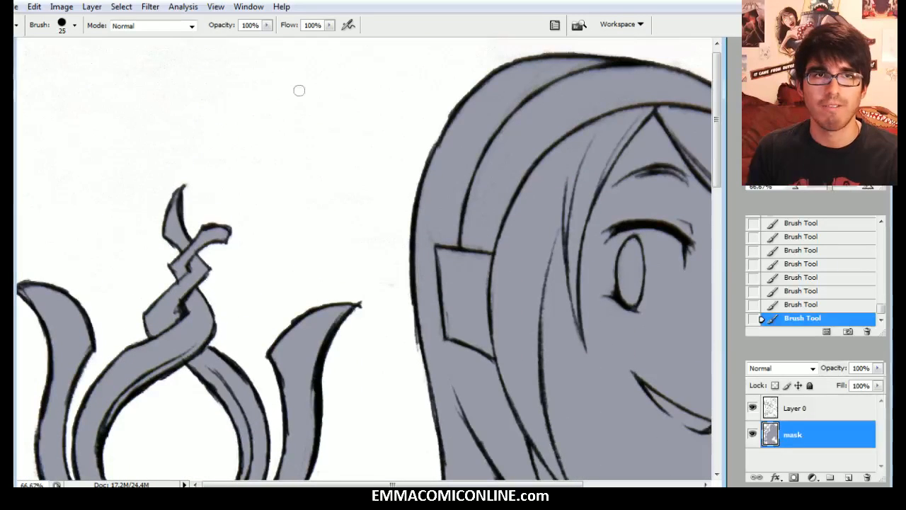
mouse_move(111, 167)
left_mouse_down()
mouse_move(200, 150)
mouse_move(289, 109)
mouse_move(428, 133)
mouse_move(422, 75)
left_mouse_up()
mouse_move(283, 124)
left_mouse_down()
mouse_move(277, 170)
mouse_move(243, 91)
left_mouse_up()
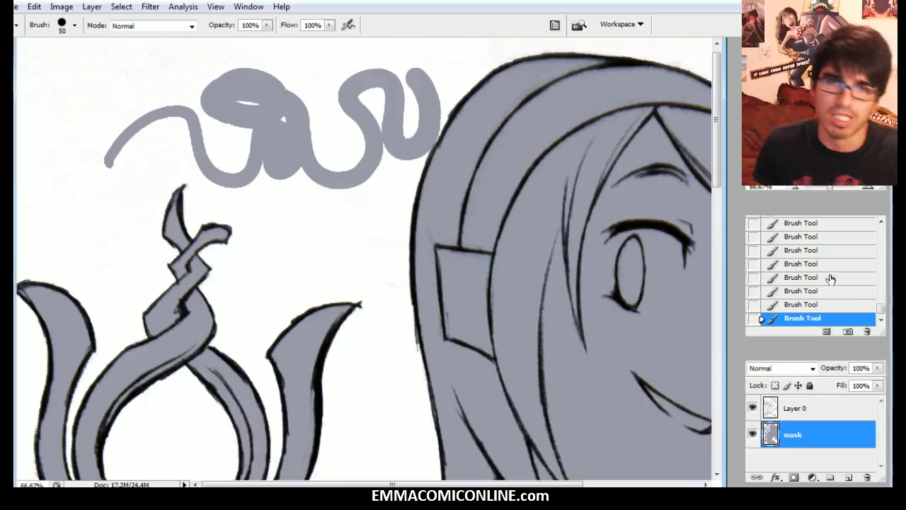
left_click(802, 306)
left_click(804, 291)
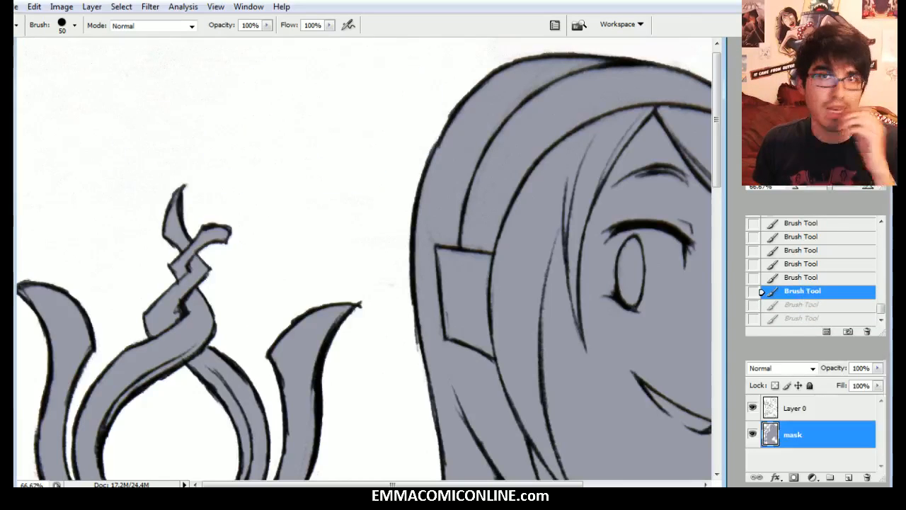
Step: Fill the unmasked armour gap below the armpit with grey on the mask layer and erase the overspill
left_click_drag(806, 76, 820, 134)
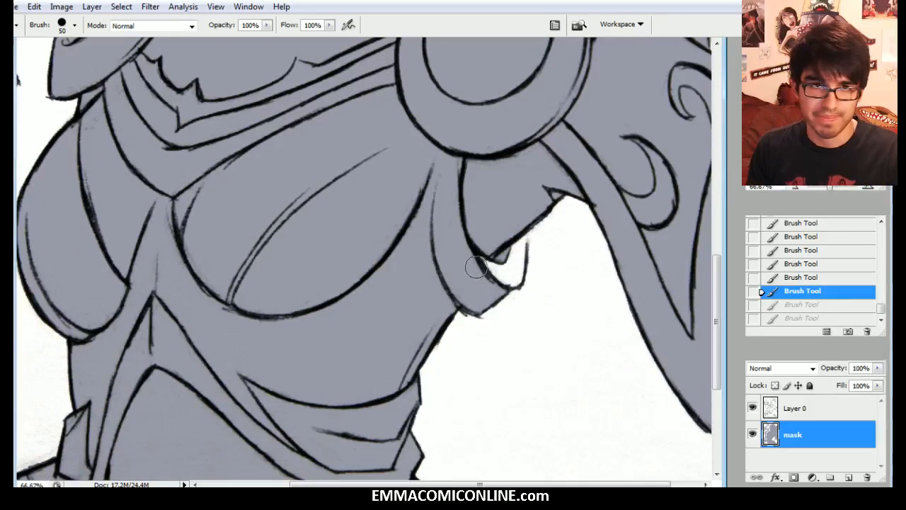
left_click_drag(517, 227, 528, 218)
left_click_drag(530, 216, 539, 208)
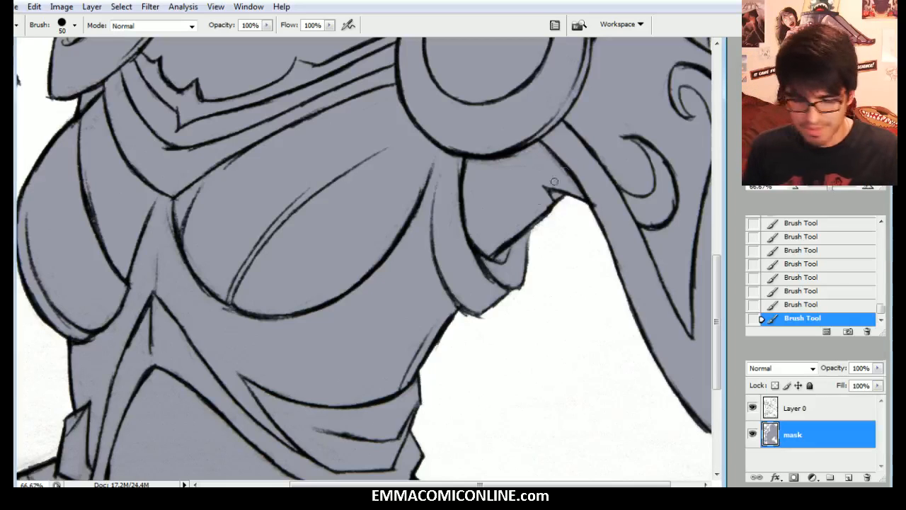
left_click_drag(532, 232, 534, 242)
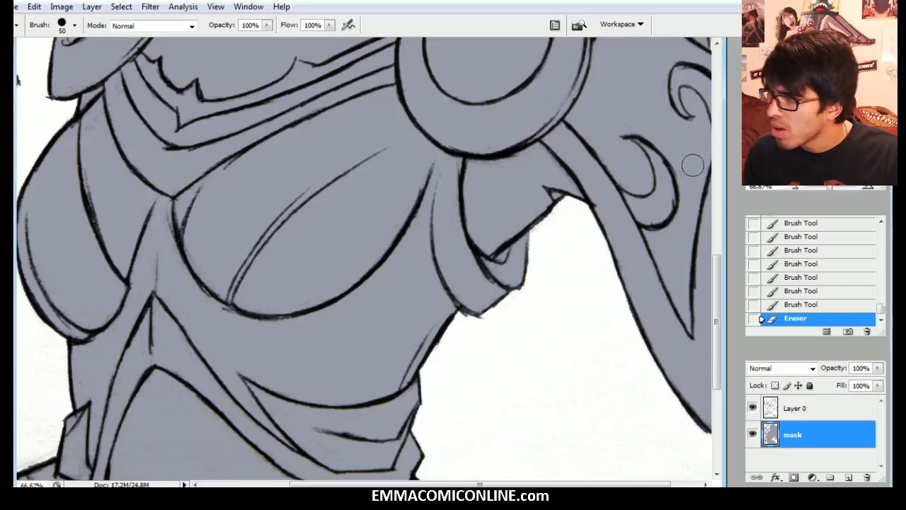
mouse_move(818, 140)
left_mouse_down()
mouse_move(806, 159)
mouse_move(806, 106)
mouse_move(822, 92)
left_mouse_up()
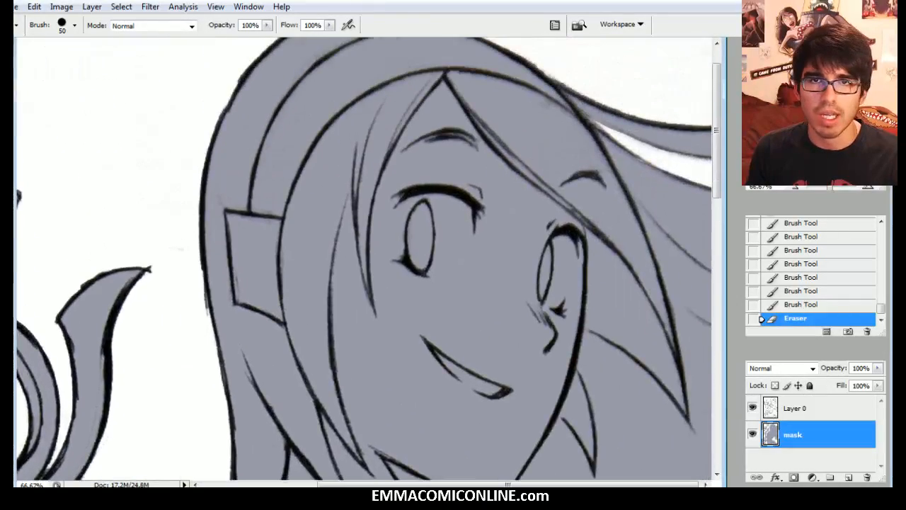
Step: Lock the mask layer's transparent pixels and add a new layer named skin directly above it
left_click(794, 186)
left_click(794, 188)
mouse_move(807, 141)
left_mouse_down()
mouse_move(808, 160)
mouse_move(807, 145)
left_mouse_up()
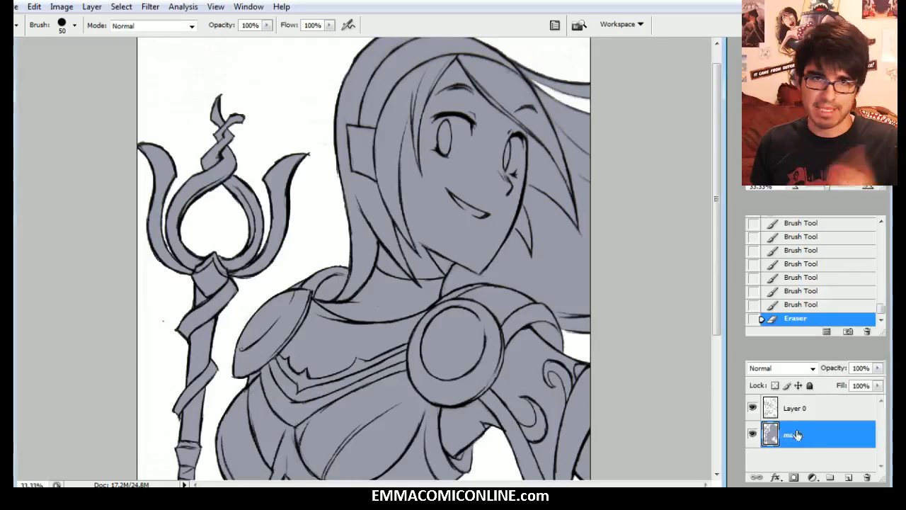
left_click(775, 386)
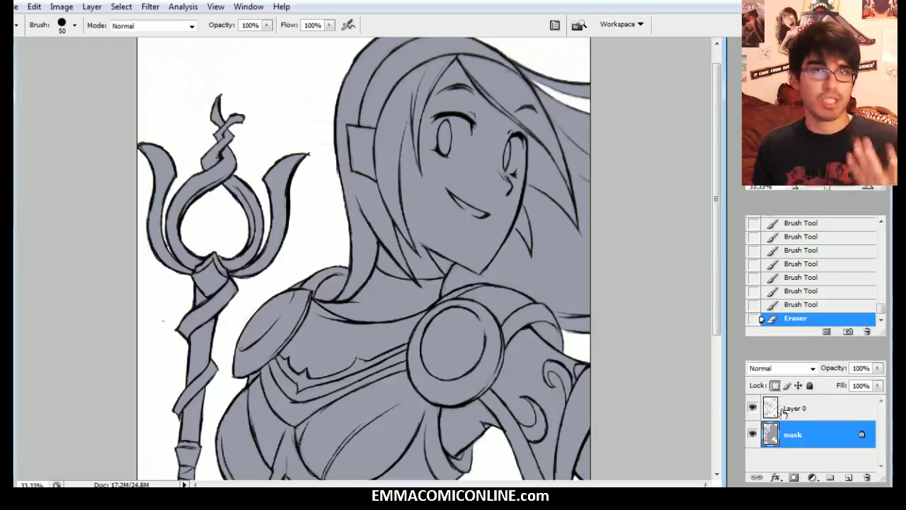
key("ctrl+shift+n")
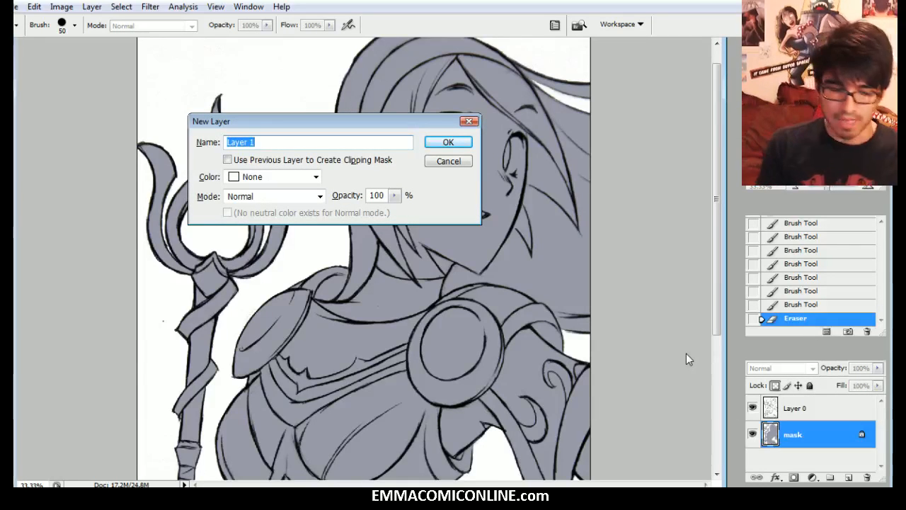
key("Return")
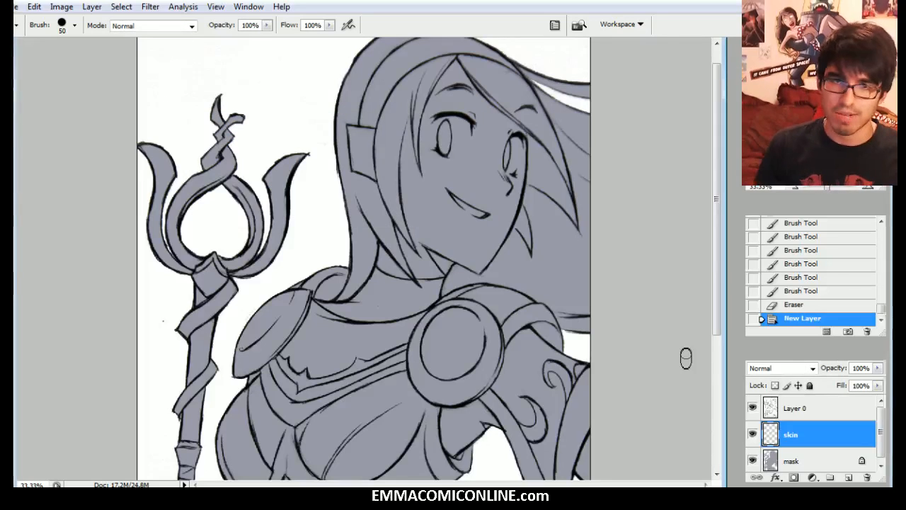
left_click_drag(879, 434, 879, 436)
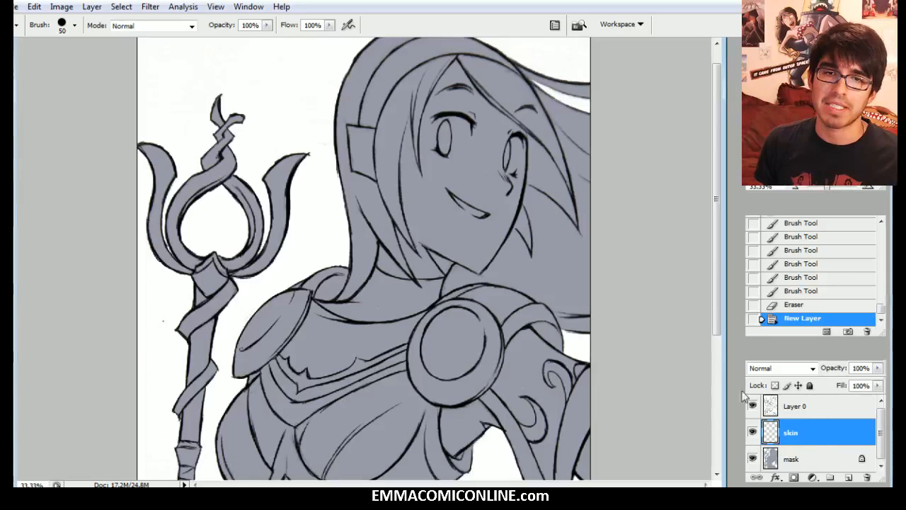
Step: Set the foreground colour to the light peach skin tone ebb6a6
left_click(5, 393)
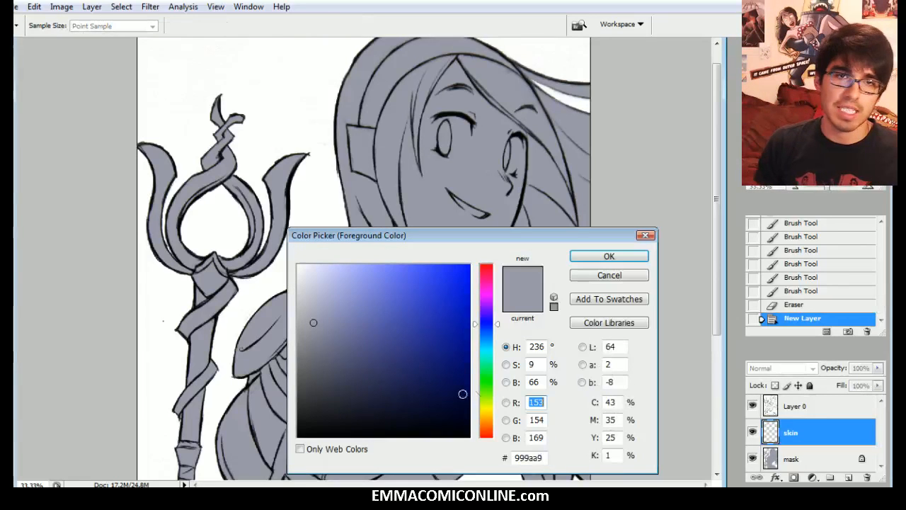
left_click(495, 430)
left_click_drag(347, 265, 348, 277)
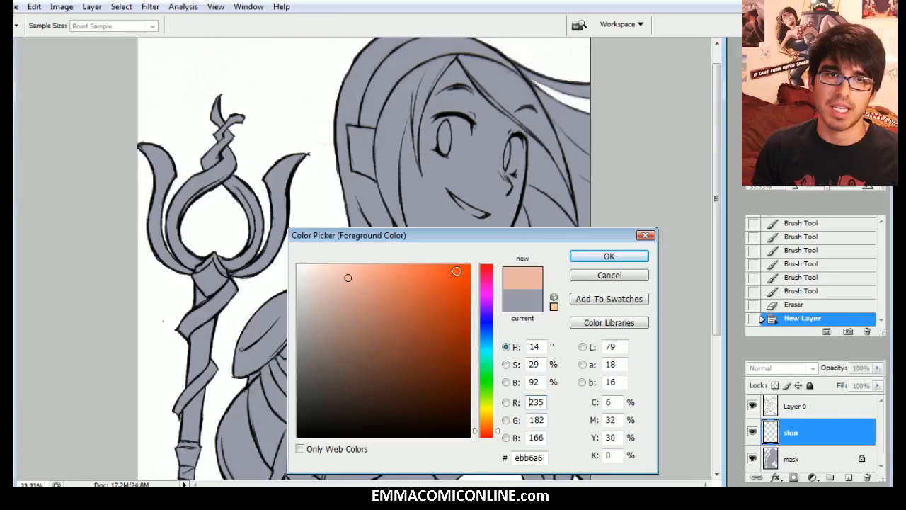
left_click(599, 258)
Step: Brush rough skin-tone strokes over the face and neck at 100 px, and clip the skin layer to the mask layer
key("bracketright")
key("bracketright")
key("bracketright")
mouse_move(434, 192)
left_mouse_down()
mouse_move(441, 223)
mouse_move(428, 199)
mouse_move(440, 215)
mouse_move(431, 202)
mouse_move(425, 222)
mouse_move(243, 98)
mouse_move(436, 211)
left_mouse_up()
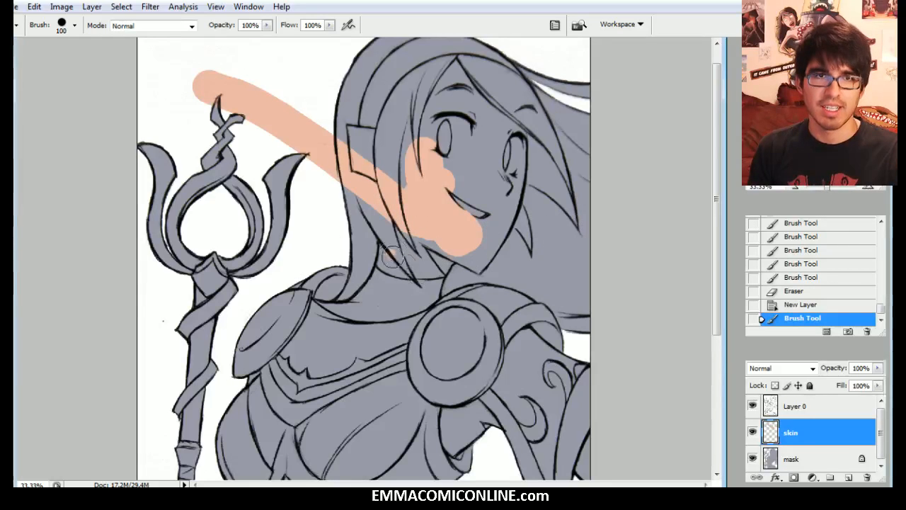
left_click_drag(393, 256, 415, 260)
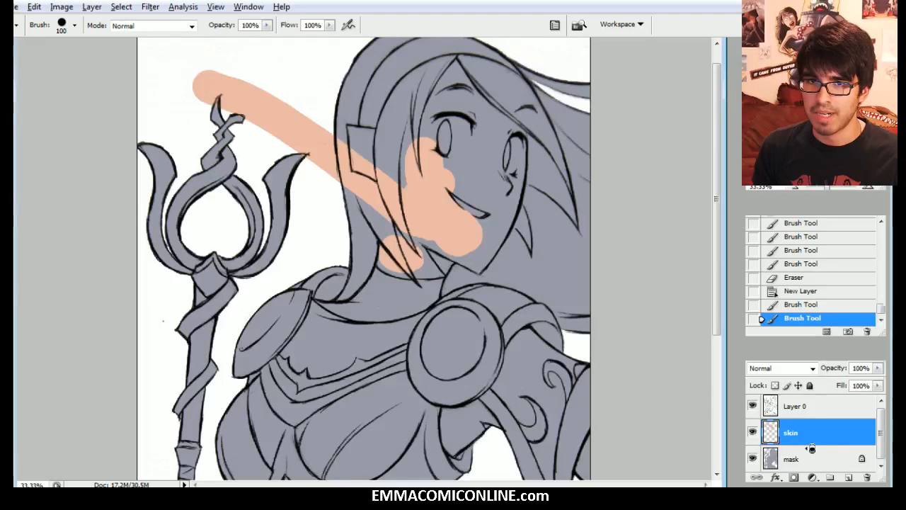
left_click(811, 449, "alt")
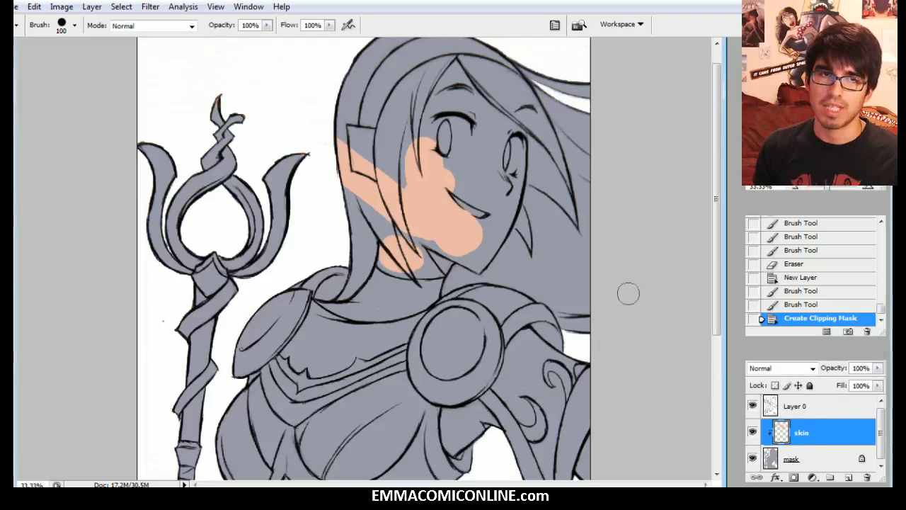
Step: Cover the whole face, ear and upper neck with the skin tone, using a brush up to 125 px
mouse_move(404, 143)
left_mouse_down()
mouse_move(446, 88)
mouse_move(312, 63)
mouse_move(350, 109)
mouse_move(408, 141)
mouse_move(359, 142)
left_mouse_up()
key("bracketright")
mouse_move(404, 183)
left_mouse_down()
mouse_move(415, 237)
mouse_move(411, 255)
mouse_move(400, 252)
mouse_move(427, 265)
mouse_move(432, 239)
mouse_move(444, 251)
mouse_move(482, 251)
mouse_move(514, 152)
mouse_move(512, 205)
mouse_move(512, 140)
mouse_move(489, 188)
mouse_move(472, 177)
mouse_move(441, 188)
mouse_move(460, 172)
mouse_move(473, 123)
mouse_move(449, 69)
mouse_move(508, 137)
mouse_move(402, 162)
mouse_move(376, 147)
mouse_move(373, 121)
mouse_move(396, 144)
mouse_move(423, 264)
mouse_move(436, 262)
mouse_move(398, 234)
mouse_move(417, 264)
mouse_move(458, 259)
mouse_move(489, 177)
left_mouse_up()
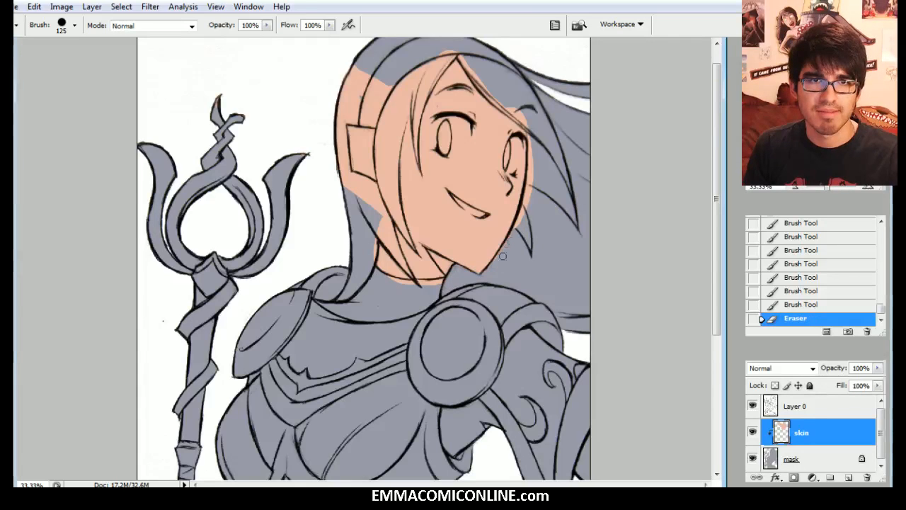
Step: Erase the skin tone spilling past the far cheek and onto the fringe swept across the forehead
left_click_drag(532, 166, 533, 129)
left_click(867, 188)
scroll(363, 258, "up", 2)
scroll(622, 231, "up", 1)
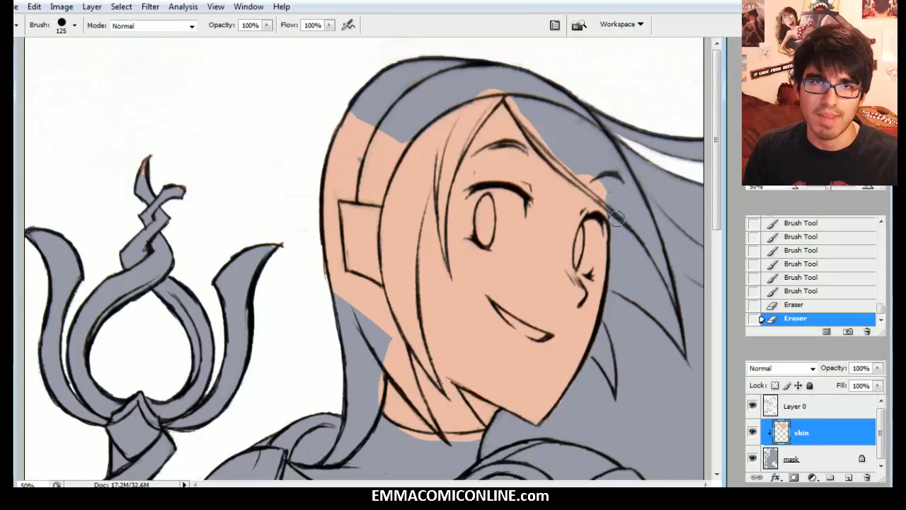
mouse_move(599, 196)
left_mouse_down()
mouse_move(564, 168)
mouse_move(593, 185)
mouse_move(506, 87)
mouse_move(524, 113)
mouse_move(536, 102)
mouse_move(487, 127)
left_mouse_up()
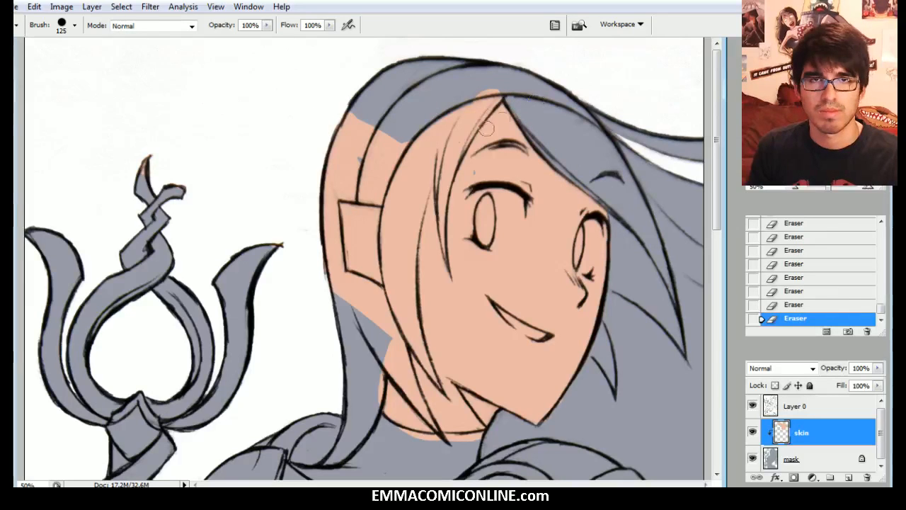
Step: Erase the skin tone from the hair parting, the lock framing the face and the hair around the ear
mouse_move(503, 77)
left_mouse_down()
mouse_move(476, 119)
mouse_move(487, 104)
left_mouse_up()
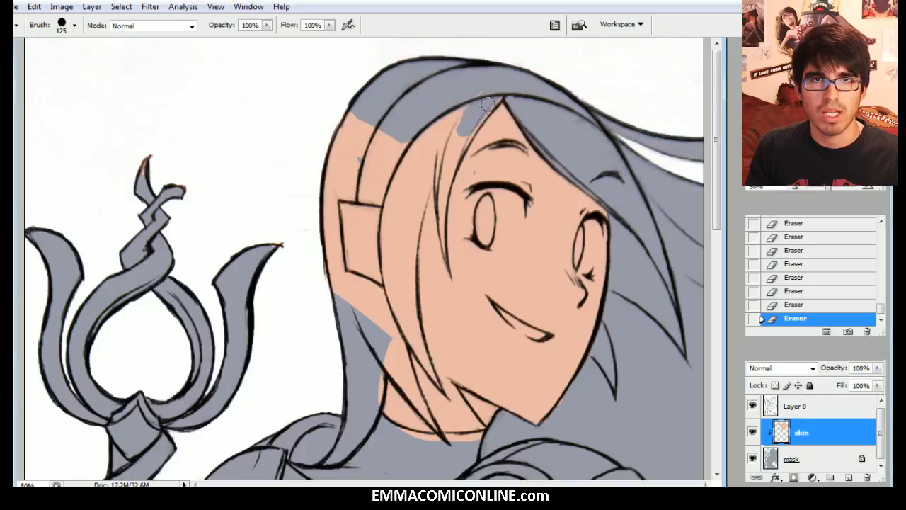
left_click_drag(444, 234, 445, 256)
left_click_drag(439, 191, 482, 118)
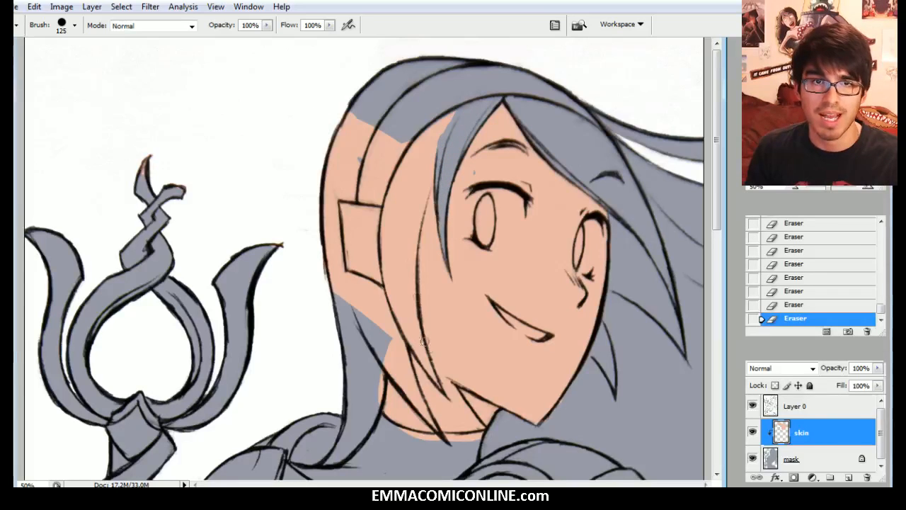
left_click_drag(417, 340, 412, 287)
mouse_move(410, 216)
left_mouse_down()
mouse_move(408, 282)
mouse_move(437, 150)
left_mouse_up()
mouse_move(419, 358)
left_mouse_down()
mouse_move(386, 266)
mouse_move(403, 213)
mouse_move(397, 280)
mouse_move(386, 235)
mouse_move(393, 199)
mouse_move(411, 181)
left_mouse_up()
mouse_move(347, 189)
left_mouse_down()
mouse_move(389, 199)
mouse_move(382, 187)
mouse_move(407, 140)
mouse_move(347, 177)
mouse_move(363, 151)
mouse_move(347, 152)
mouse_move(373, 106)
mouse_move(346, 119)
mouse_move(329, 153)
mouse_move(336, 277)
mouse_move(330, 224)
mouse_move(334, 248)
mouse_move(370, 304)
mouse_move(377, 296)
mouse_move(373, 311)
mouse_move(396, 367)
mouse_move(371, 381)
mouse_move(382, 357)
left_mouse_up()
Step: Erase the skin tone from the pointed hair strands over the neck and below the neckline, using a 15 px tip
key("bracketleft")
key("bracketleft")
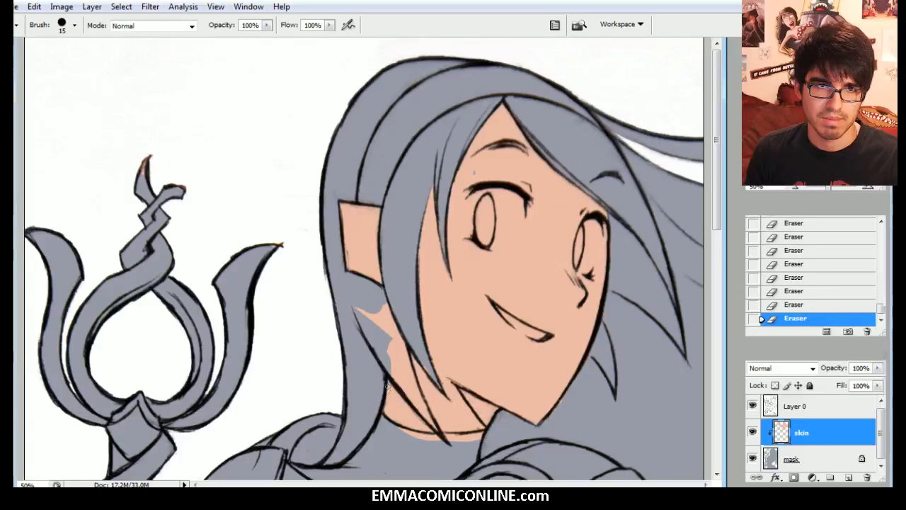
mouse_move(396, 430)
left_mouse_down()
mouse_move(484, 436)
mouse_move(433, 428)
left_mouse_up()
left_click(415, 388)
mouse_move(429, 386)
left_mouse_down()
mouse_move(438, 430)
mouse_move(383, 356)
left_mouse_up()
mouse_move(420, 398)
left_mouse_down()
mouse_move(397, 336)
mouse_move(405, 365)
mouse_move(406, 333)
mouse_move(396, 366)
mouse_move(362, 318)
mouse_move(372, 298)
mouse_move(394, 324)
mouse_move(413, 319)
mouse_move(423, 365)
mouse_move(439, 385)
left_mouse_up()
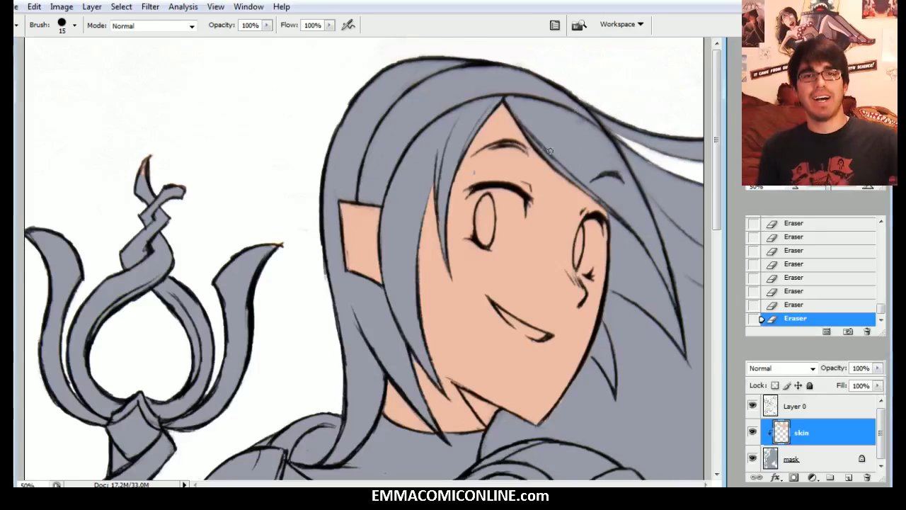
Step: Paint the hand gripping the staff with the skin tone on the skin layer, enlarging the brush to 60 px
scroll(474, 172, "down", 5)
scroll(474, 172, "up", 4)
scroll(474, 172, "down", 12)
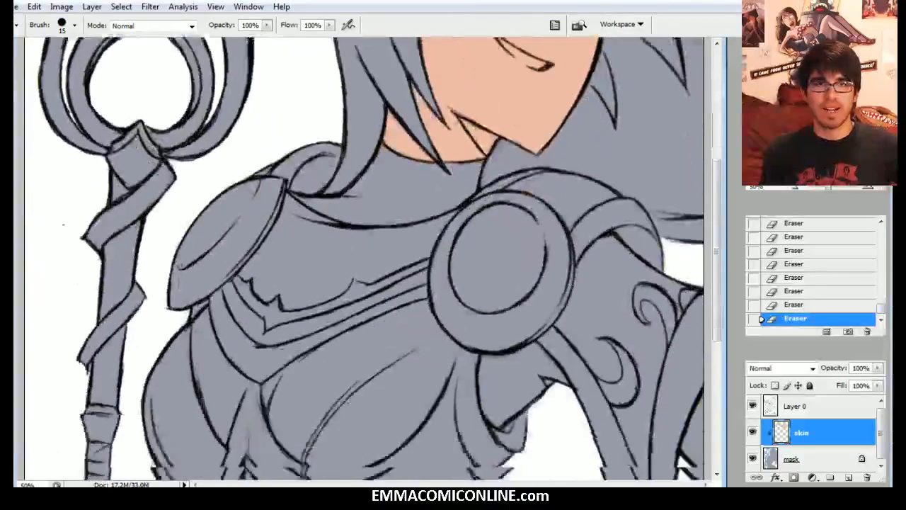
scroll(364, 258, "down", 3)
scroll(364, 258, "up", 1)
scroll(364, 259, "down", 2)
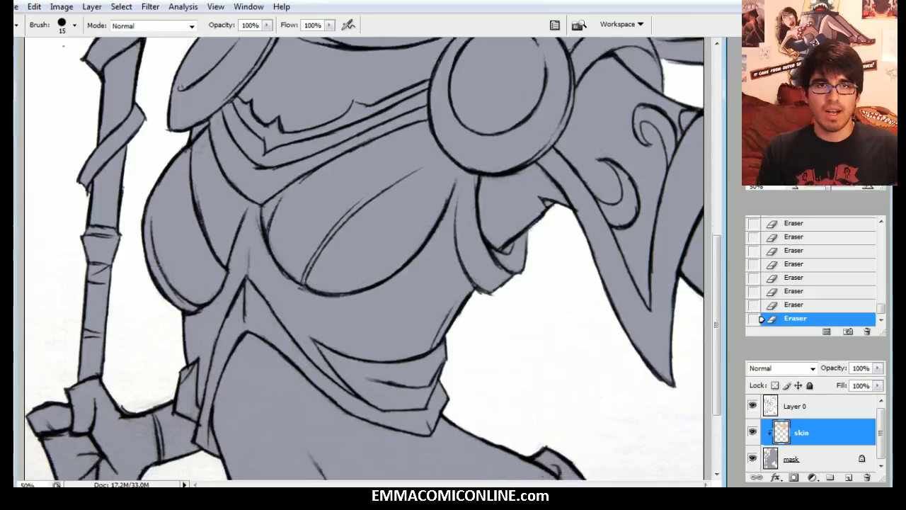
scroll(365, 259, "down", 5)
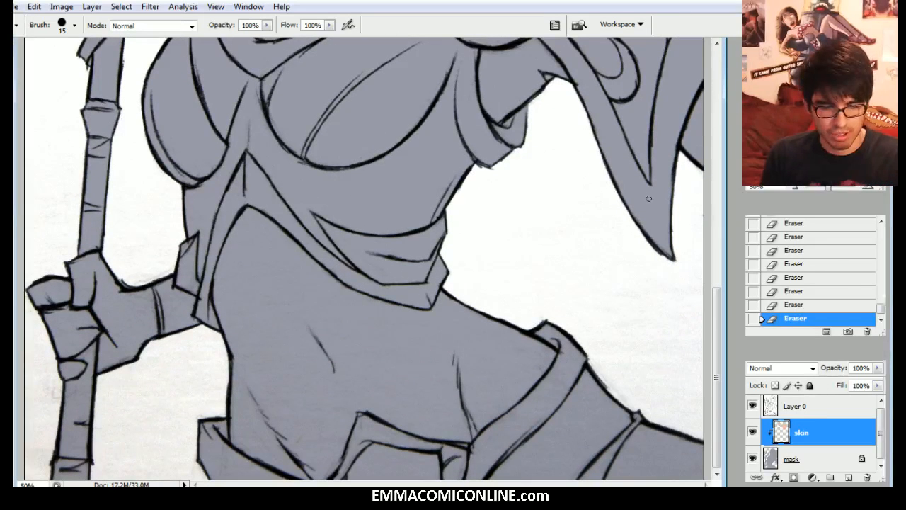
key("b")
mouse_move(64, 348)
left_mouse_down()
mouse_move(91, 326)
mouse_move(72, 321)
mouse_move(74, 331)
mouse_move(57, 291)
mouse_move(50, 303)
mouse_move(40, 300)
mouse_move(63, 373)
mouse_move(86, 353)
mouse_move(107, 288)
mouse_move(92, 291)
mouse_move(77, 272)
mouse_move(112, 280)
mouse_move(139, 306)
mouse_move(151, 340)
mouse_move(148, 320)
mouse_move(140, 331)
mouse_move(127, 323)
mouse_move(110, 355)
mouse_move(115, 327)
mouse_move(93, 287)
mouse_move(135, 295)
left_mouse_up()
key("[")
key("bracketright")
key("bracketright")
scroll(487, 241, "up", 10)
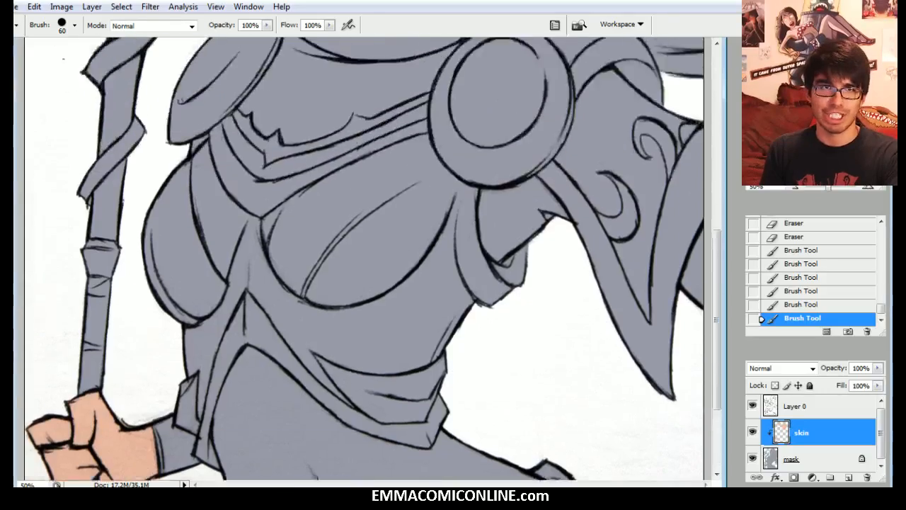
scroll(365, 259, "down", 10)
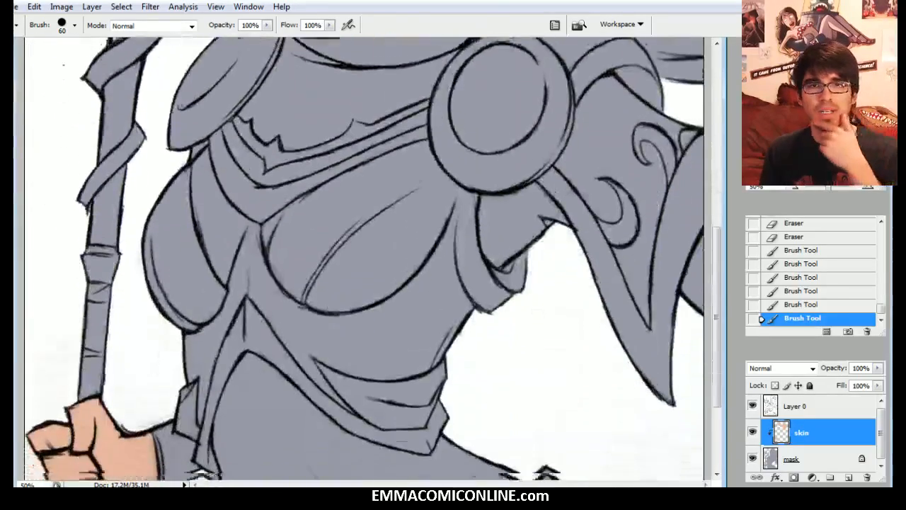
scroll(364, 260, "up", 10)
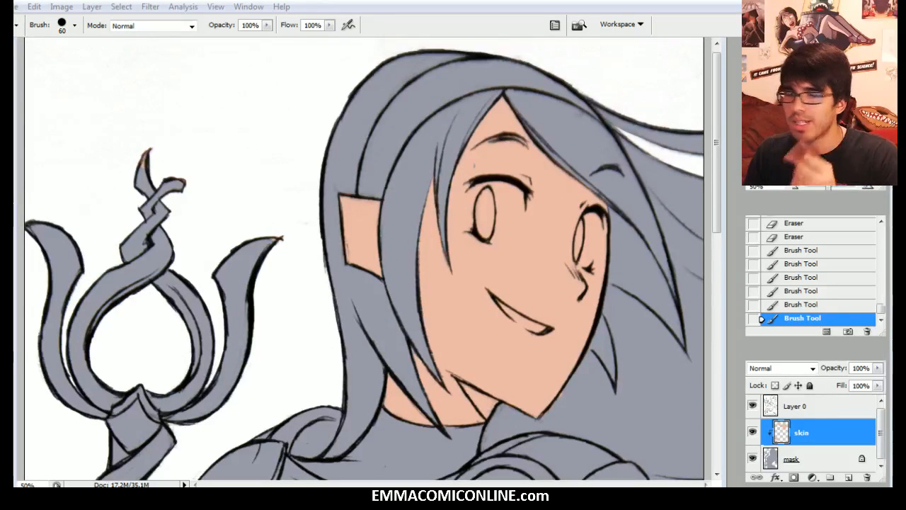
scroll(365, 260, "down", 2)
scroll(364, 260, "down", 10)
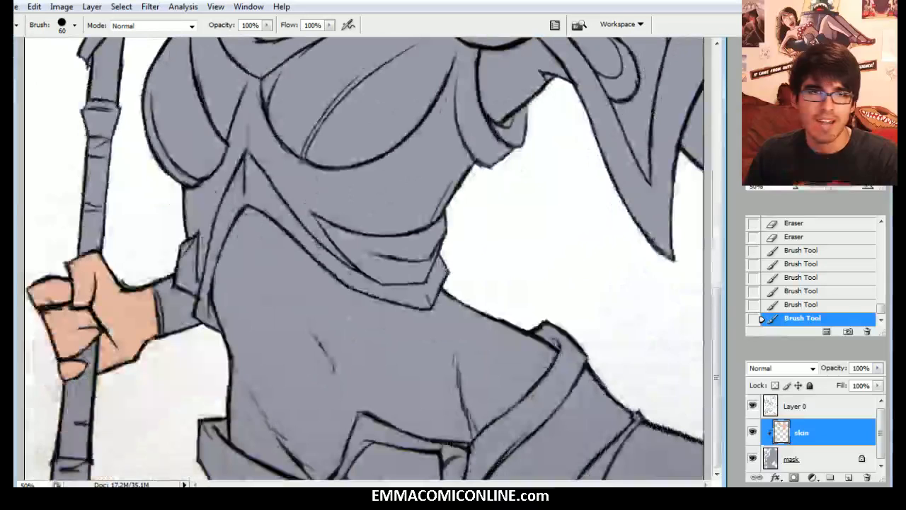
Step: Clear the skin tone from the hand gripping the staff using rectangular selections, and deselect
left_click(796, 187)
key("m")
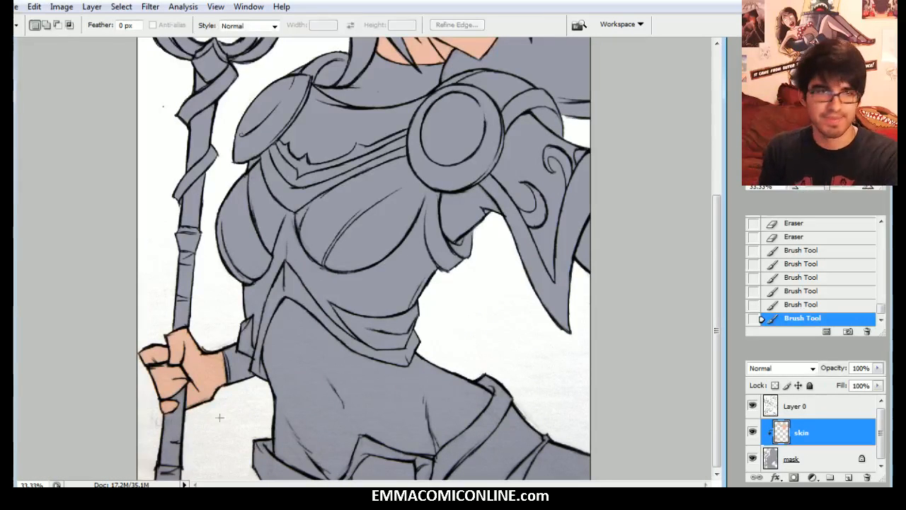
left_click_drag(231, 409, 120, 344)
key("Delete")
left_click_drag(253, 435, 142, 269)
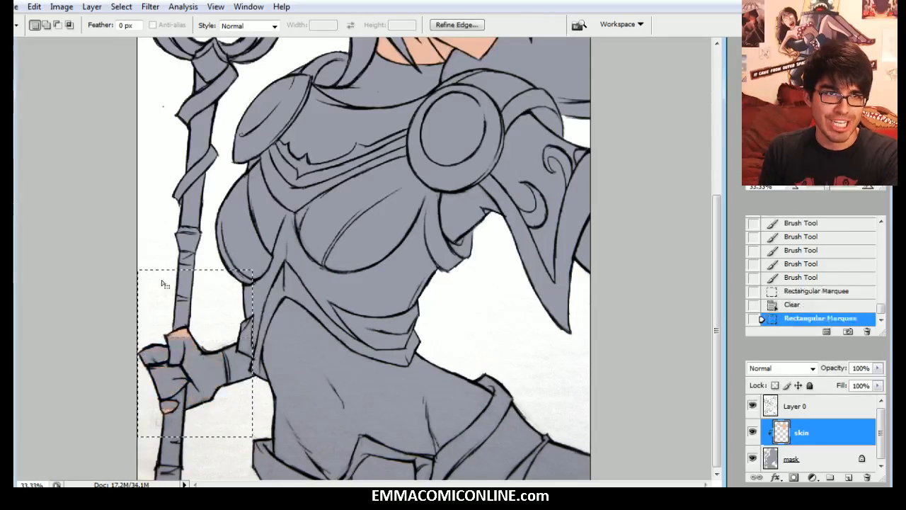
key("Delete")
key("ctrl+d")
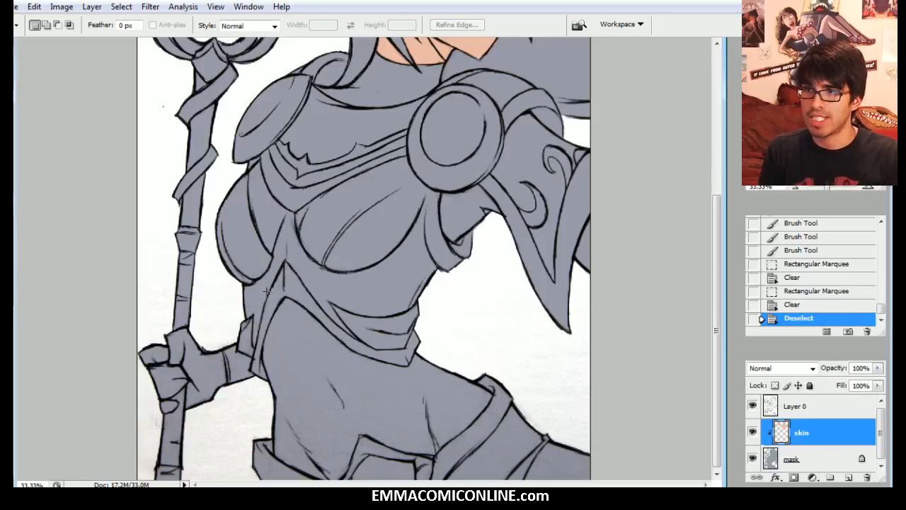
Step: Add a new layer named hair above the skin layer and clip it to the mask layer
scroll(362, 255, "up", 5)
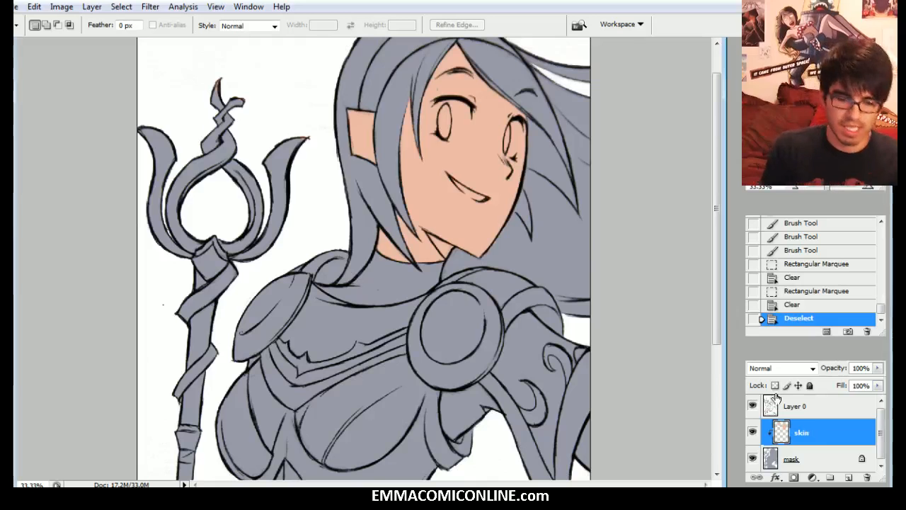
key("ctrl+shift+n")
type("hair")
key("Return")
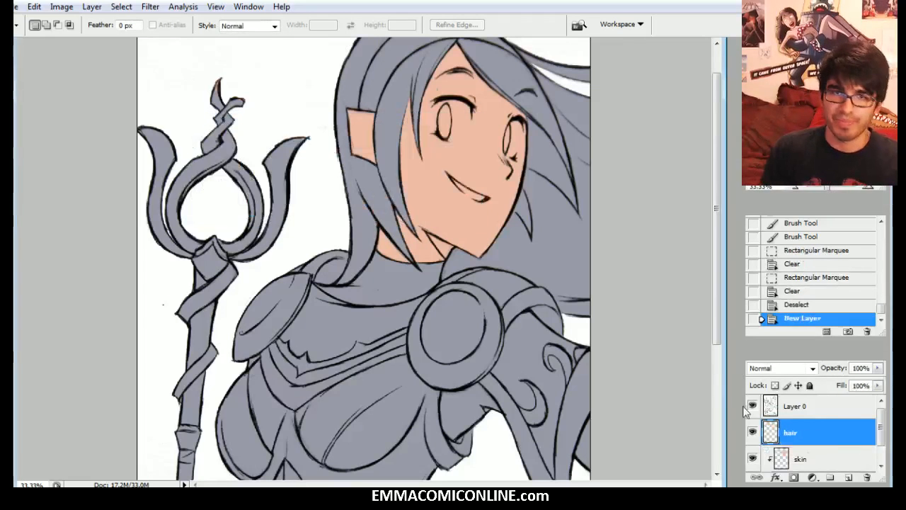
left_click(827, 441, "alt")
scroll(363, 259, "up", 1)
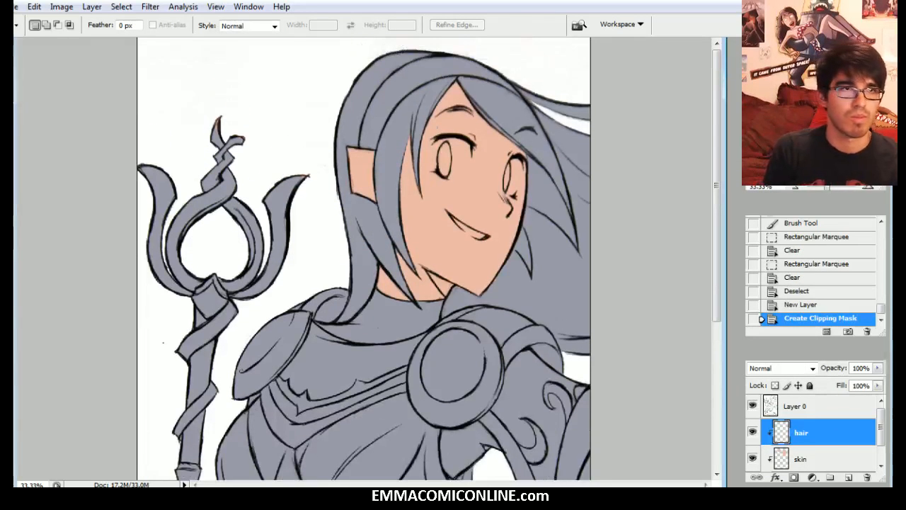
Step: Choose a medium reddish-brown foreground colour for the hair and move the hair layer beneath the skin layer
key("b")
left_click(368, 317)
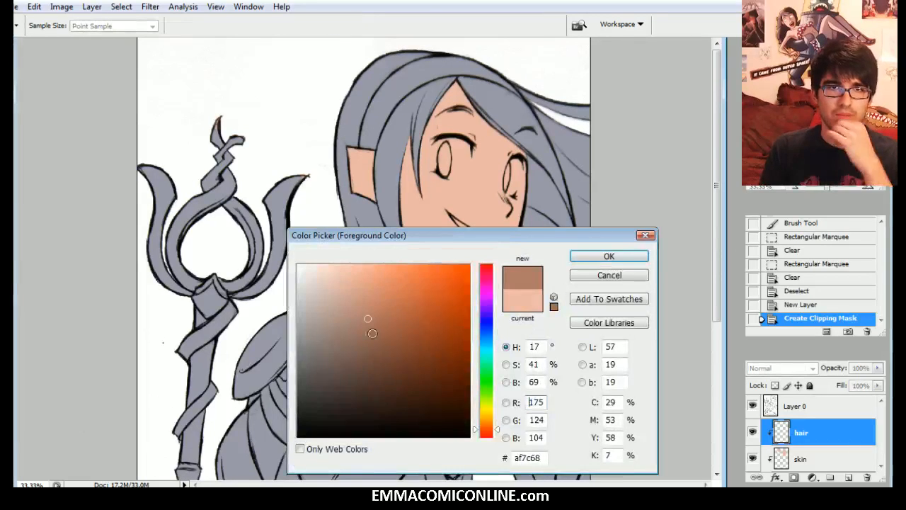
left_click(382, 290)
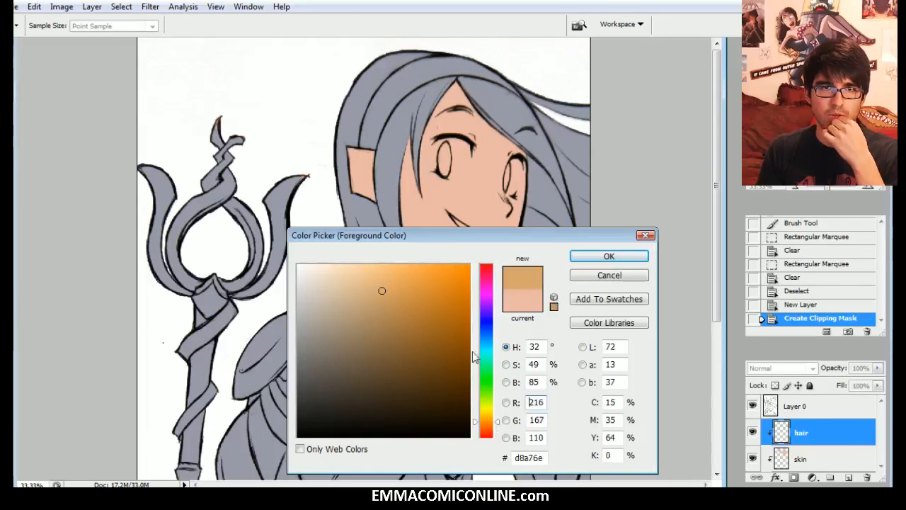
left_click_drag(494, 423, 497, 430)
left_click(383, 310)
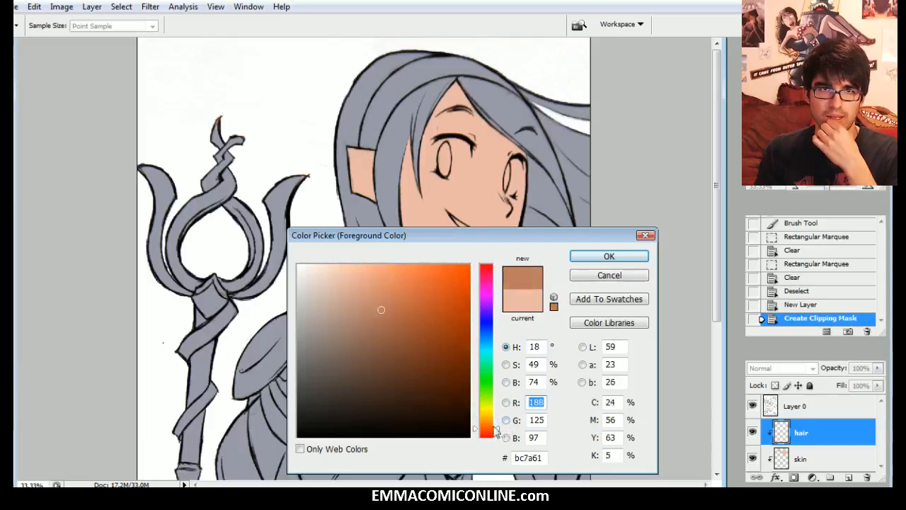
left_click(393, 314)
left_click(599, 256)
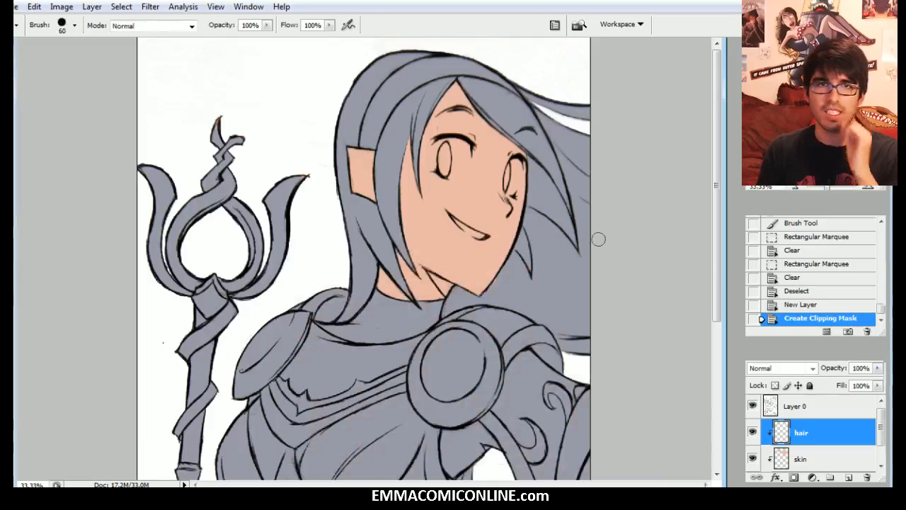
left_click_drag(819, 464, 825, 440)
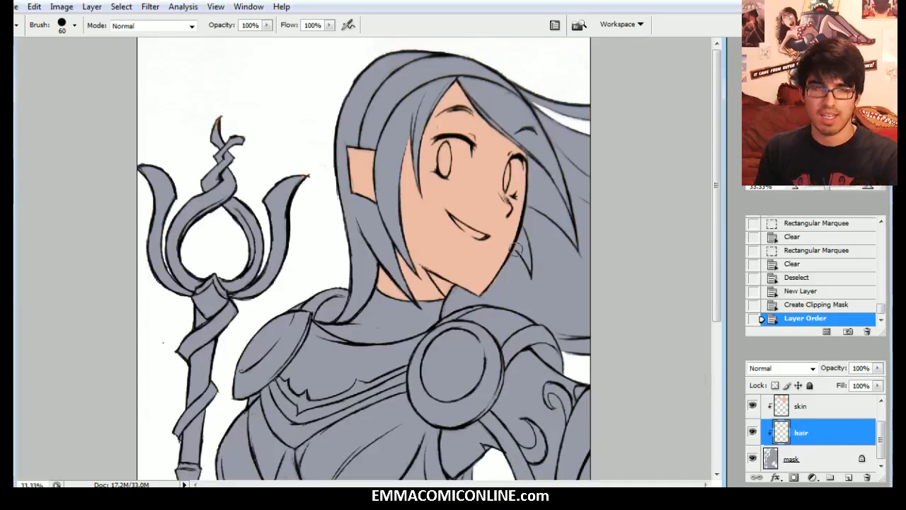
Step: Paint the hair framing the face and the flowing hair behind the shoulder reddish brown on the hair layer
key("bracketright")
key("bracketright")
key("bracketright")
mouse_move(399, 202)
left_mouse_down()
mouse_move(409, 120)
mouse_move(426, 106)
mouse_move(407, 107)
mouse_move(441, 88)
mouse_move(498, 106)
mouse_move(556, 195)
mouse_move(524, 148)
mouse_move(544, 166)
mouse_move(518, 112)
mouse_move(526, 83)
mouse_move(573, 103)
mouse_move(575, 142)
mouse_move(558, 157)
mouse_move(551, 206)
mouse_move(525, 235)
mouse_move(516, 265)
mouse_move(536, 276)
mouse_move(492, 275)
mouse_move(458, 291)
mouse_move(443, 312)
mouse_move(450, 295)
mouse_move(492, 299)
mouse_move(459, 291)
mouse_move(493, 278)
left_mouse_up()
key("bracketleft")
key("bracketleft")
key("bracketleft")
key("bracketleft")
key("bracketleft")
key("bracketleft")
key("bracketleft")
key("bracketleft")
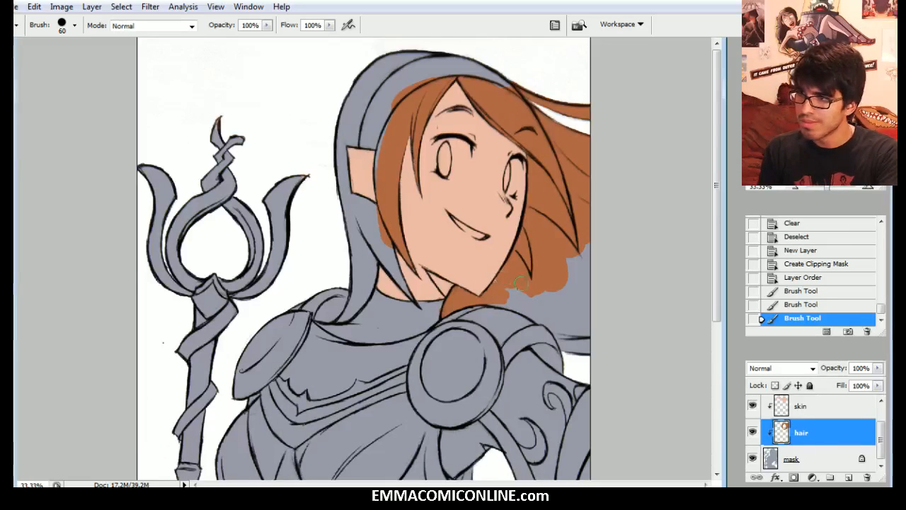
mouse_move(521, 299)
left_mouse_down()
mouse_move(510, 306)
mouse_move(545, 312)
mouse_move(563, 341)
mouse_move(579, 323)
mouse_move(585, 269)
mouse_move(580, 297)
mouse_move(543, 288)
left_mouse_up()
key("bracketright")
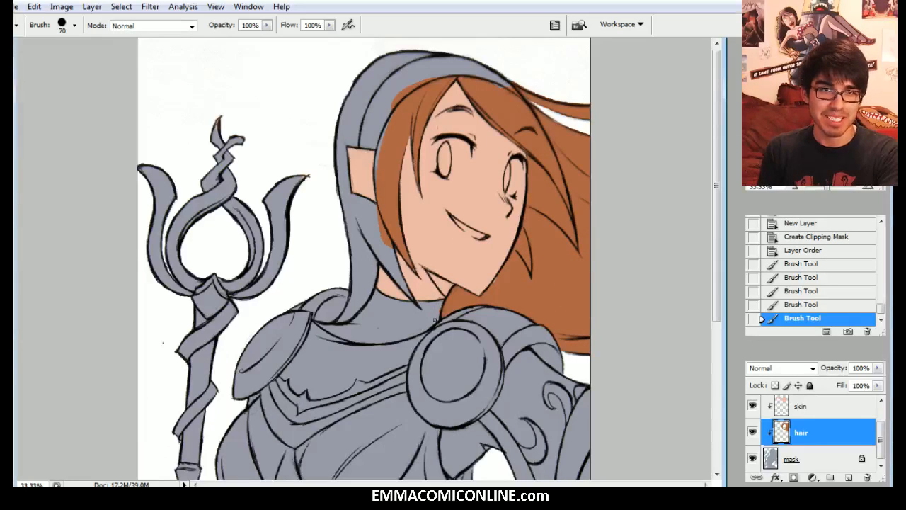
Step: Paint the hair strands beside the neck and below the ear reddish brown, adjusting the brush size for the narrow areas
left_click_drag(440, 301, 437, 314)
left_click_drag(410, 269, 382, 205)
left_click_drag(384, 120, 386, 99)
key("bracketleft")
key("bracketleft")
mouse_move(407, 293)
left_mouse_down()
mouse_move(382, 232)
mouse_move(383, 254)
left_mouse_up()
mouse_move(368, 220)
left_mouse_down()
mouse_move(358, 283)
mouse_move(342, 316)
mouse_move(368, 279)
left_mouse_up()
mouse_move(371, 247)
left_mouse_down()
mouse_move(364, 232)
mouse_move(380, 255)
left_mouse_up()
key("bracketright")
key("bracketright")
key("bracketright")
left_click_drag(356, 291, 351, 239)
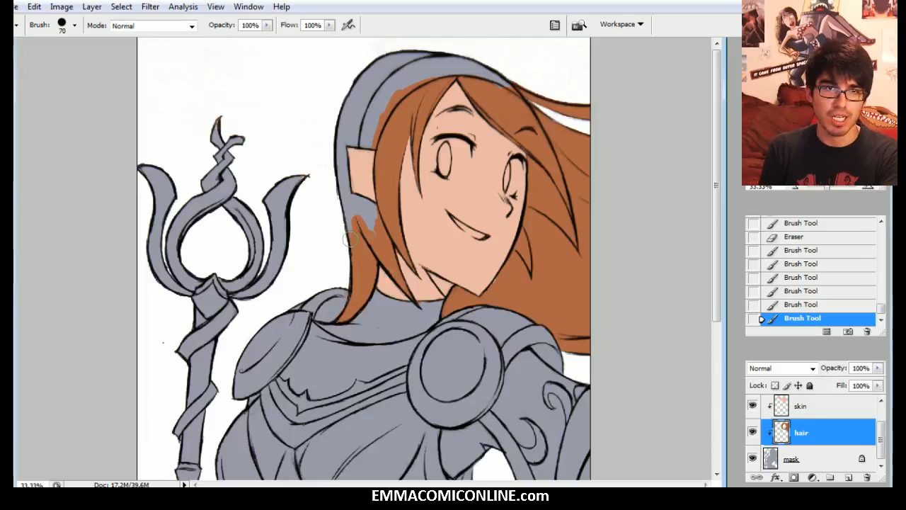
Step: Paint the hair behind the ear and over the crown around the headband, enlarging the brush to 90 px
mouse_move(354, 205)
left_mouse_down()
mouse_move(379, 211)
mouse_move(369, 209)
mouse_move(333, 146)
mouse_move(340, 193)
mouse_move(339, 180)
mouse_move(346, 202)
mouse_move(338, 139)
left_mouse_up()
mouse_move(347, 139)
left_mouse_down()
mouse_move(365, 136)
mouse_move(382, 67)
mouse_move(336, 121)
mouse_move(340, 102)
left_mouse_up()
key("bracketright")
key("bracketright")
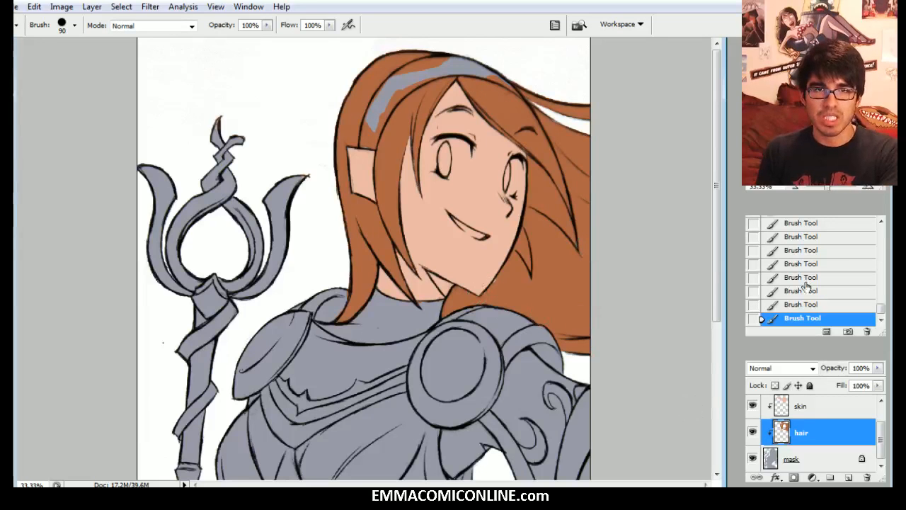
Step: Erase stray colour around the neck and collar on the skin layer and clean up the hair layer
key("ctrl+plus")
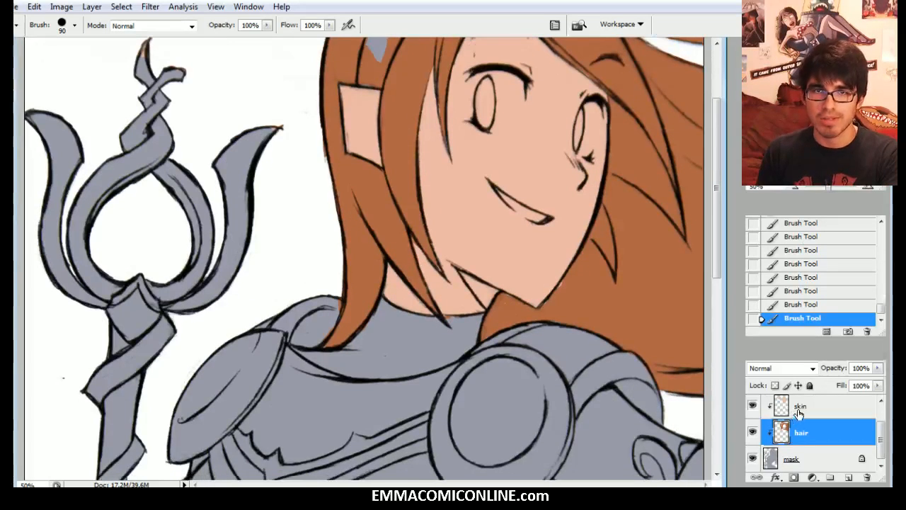
left_click(798, 414)
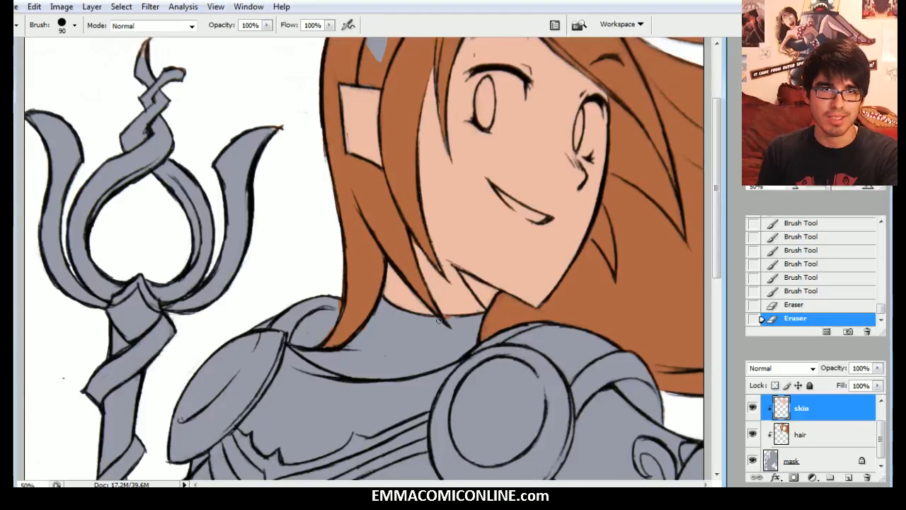
left_click(804, 429)
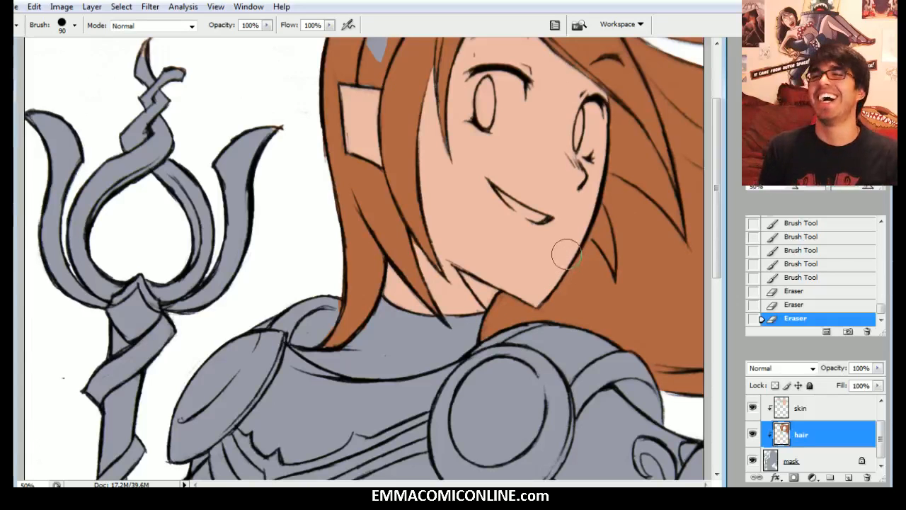
scroll(365, 258, "up", 5)
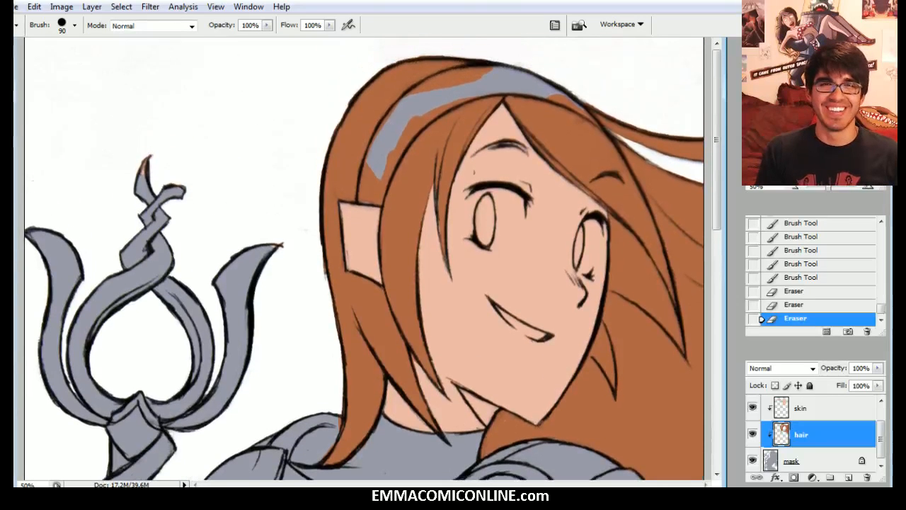
scroll(364, 258, "down", 5)
scroll(364, 259, "up", 5)
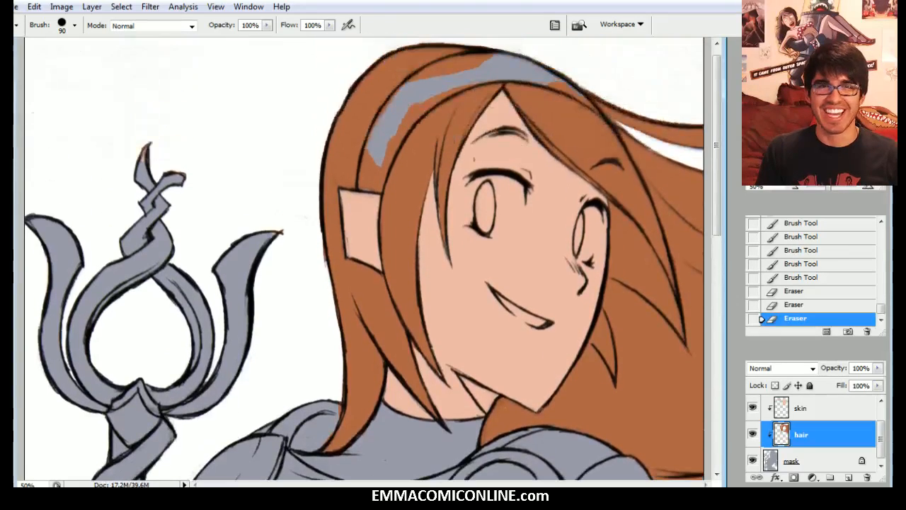
Step: Erase skin tone overlapping the strands beside the face at 45 px, and touch up the hair colour on the hair layer
left_click(800, 409)
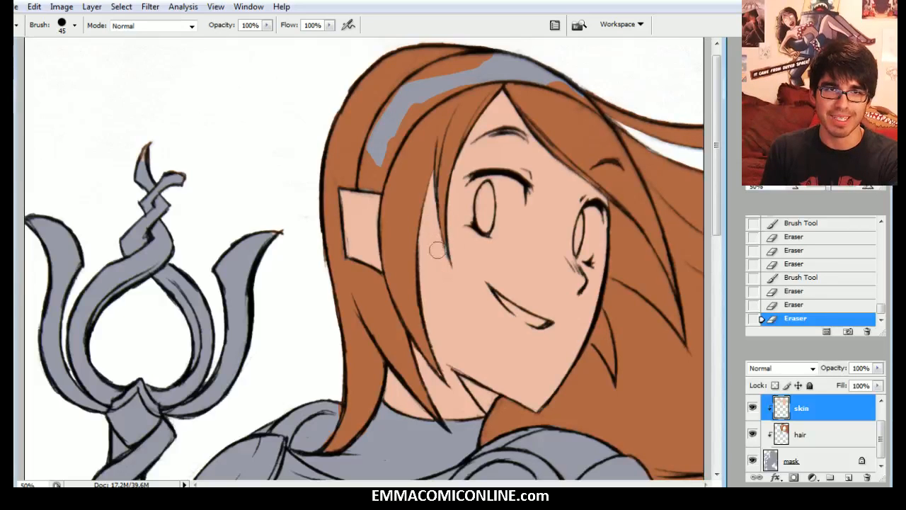
left_click(814, 435)
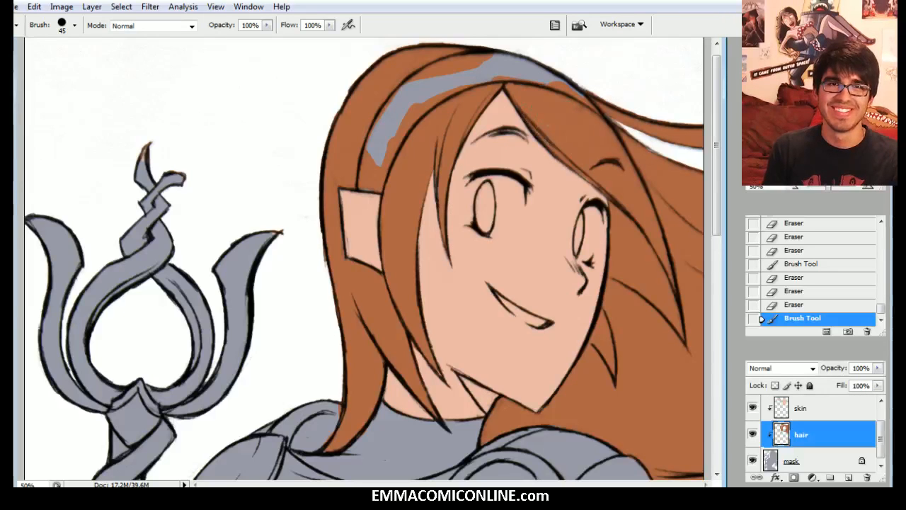
left_click(594, 189)
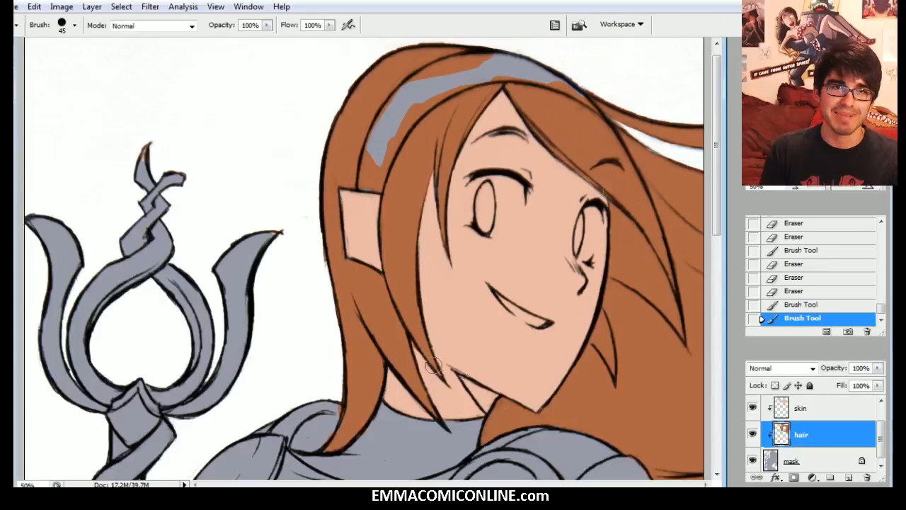
scroll(63, 224, "down", 5)
scroll(63, 224, "up", 3)
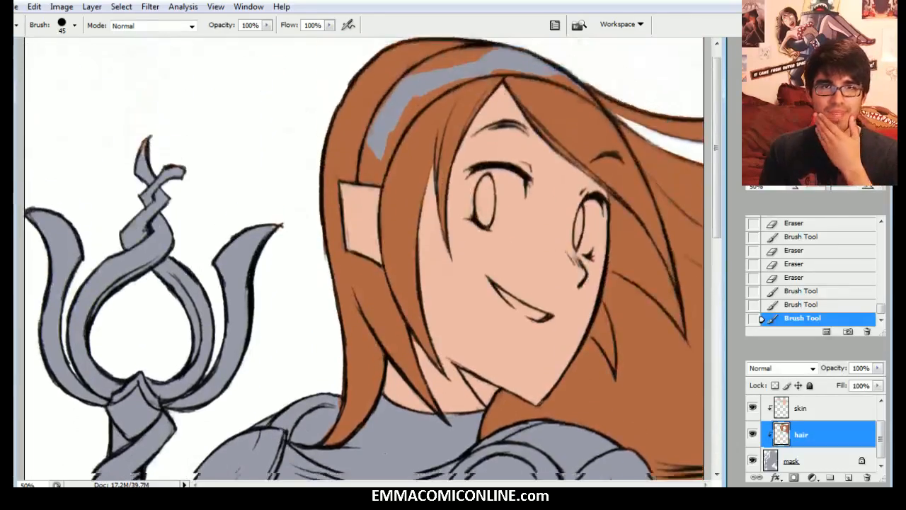
scroll(63, 224, "down", 6)
scroll(362, 258, "down", 2)
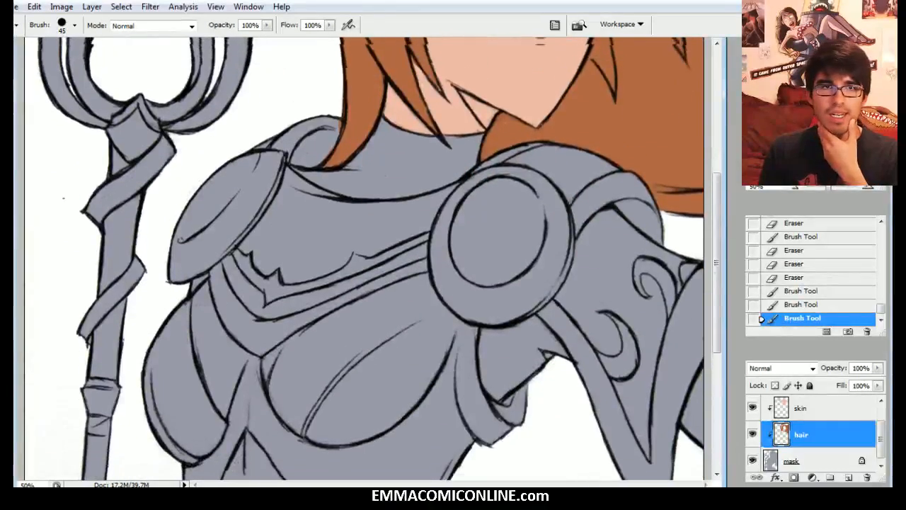
scroll(361, 258, "up", 5)
scroll(361, 258, "up", 4)
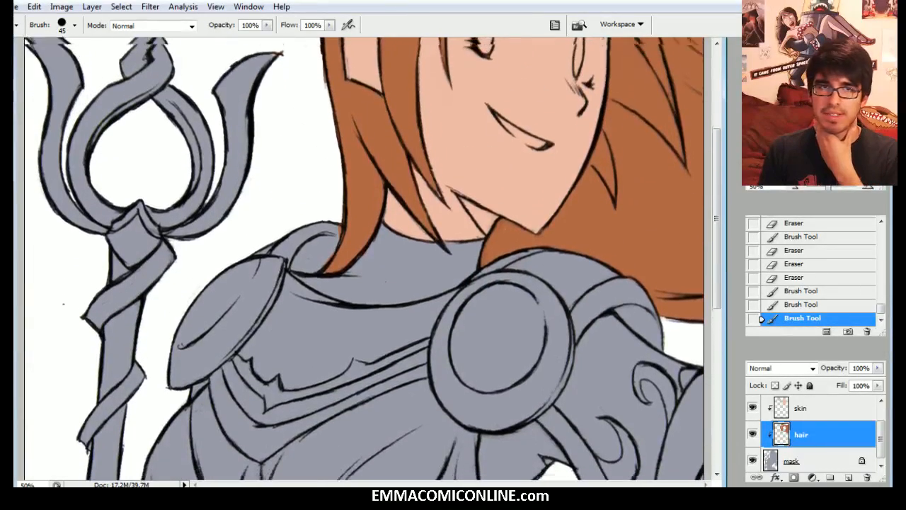
scroll(361, 258, "down", 1)
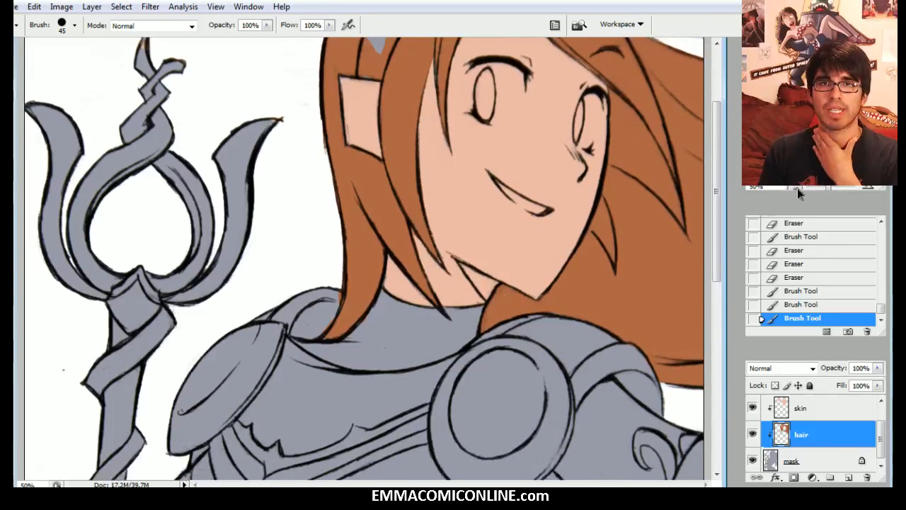
Step: Add a new layer named blue directly above the mask layer, clipped to the mask
left_click(797, 189)
left_click(793, 460)
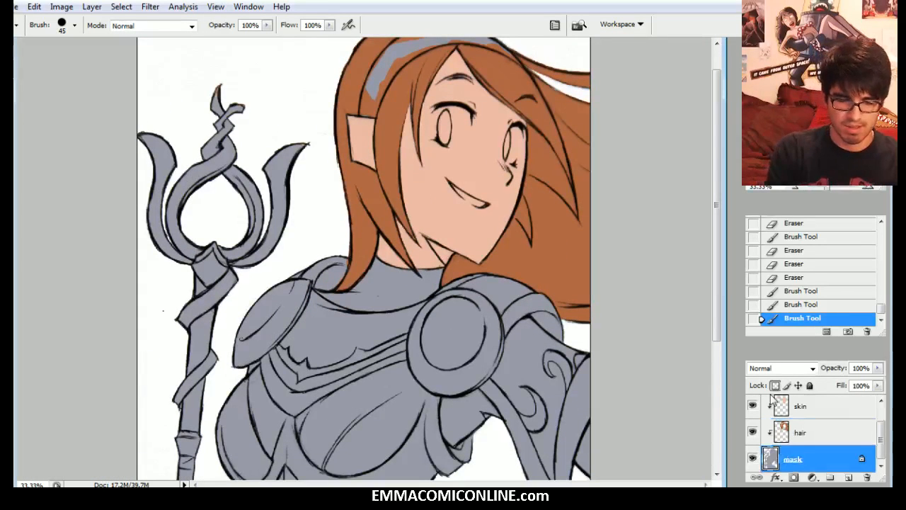
key("ctrl+shift+n")
type("blue")
key("Return")
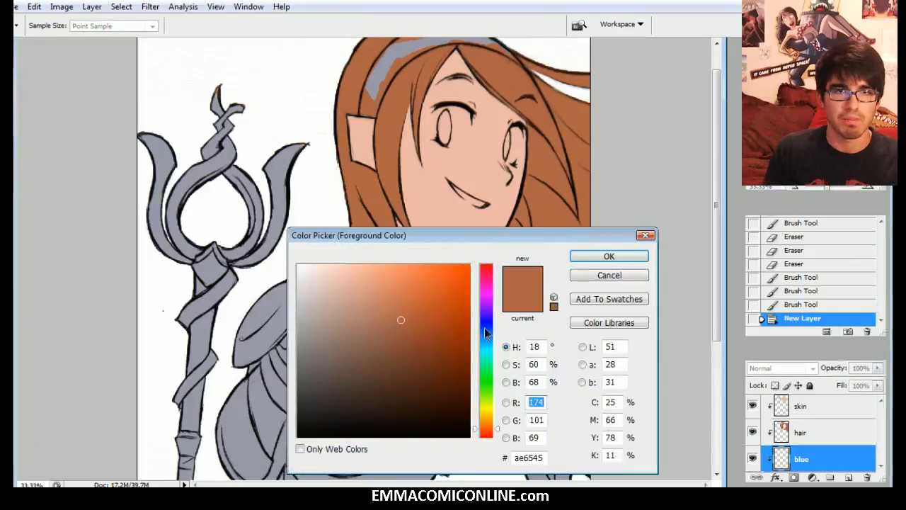
Step: Choose a muted dark blue as the foreground colour
left_click(488, 322)
mouse_move(413, 322)
left_mouse_down()
mouse_move(429, 344)
mouse_move(415, 364)
mouse_move(400, 356)
left_mouse_up()
left_click(498, 314)
left_click_drag(497, 318, 494, 326)
left_click(608, 256)
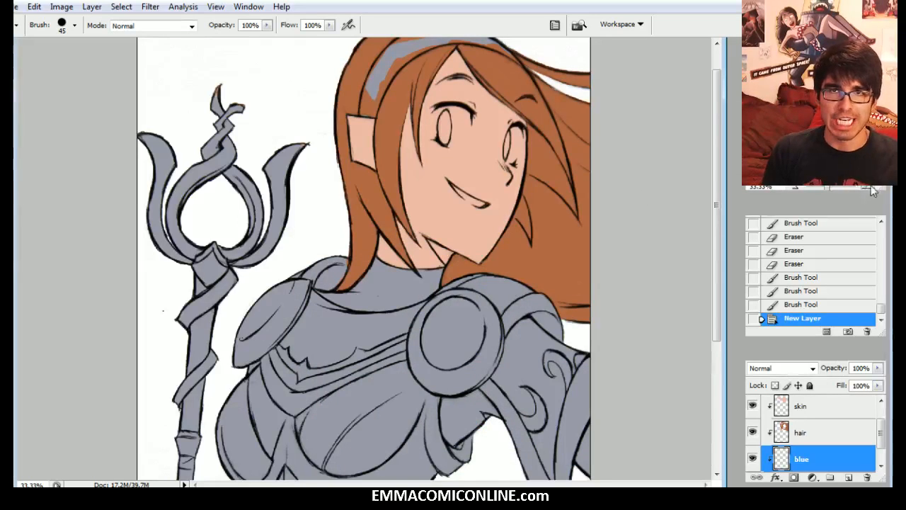
Step: Select the neck collar, the underarm cloth and the area at the canvas edge beside the arm armour with the Magic Wand
key("ctrl+equal")
scroll(701, 146, "down", 1)
key("w")
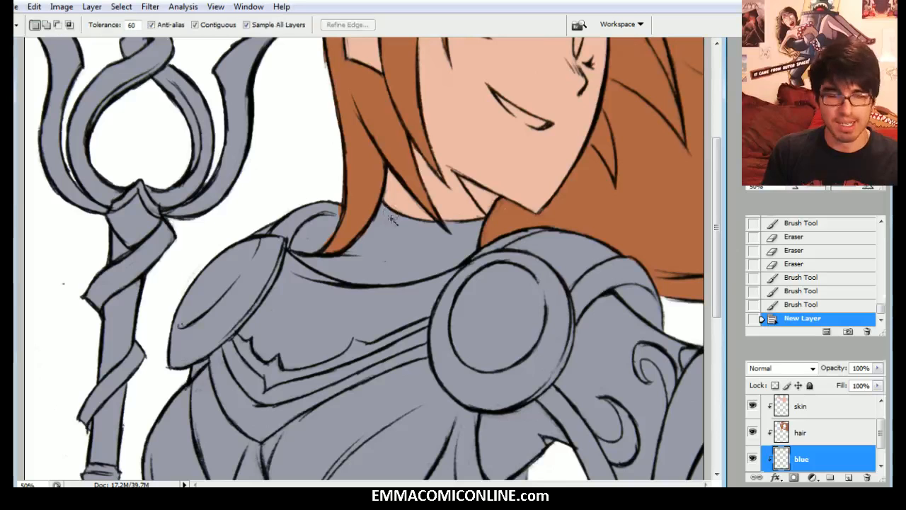
left_click(383, 261)
scroll(509, 314, "down", 3)
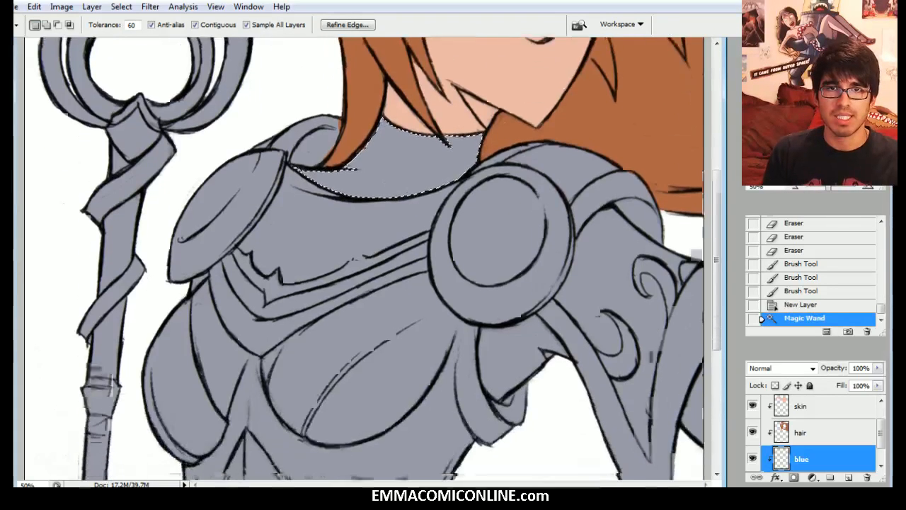
left_click(508, 315, "shift")
left_click(692, 362, "shift")
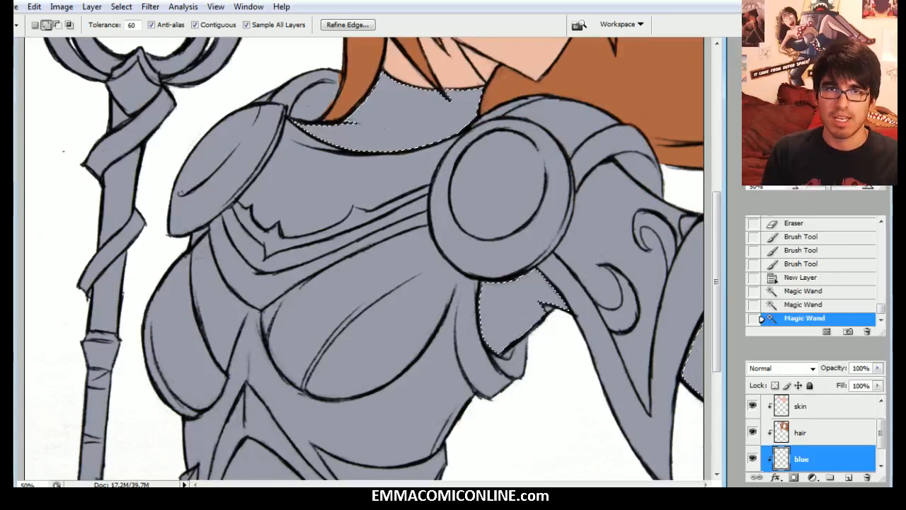
Step: Add the abdomen and the upper thigh area below the belt to the Magic Wand selection
scroll(437, 294, "up", 1)
scroll(437, 294, "up", 7)
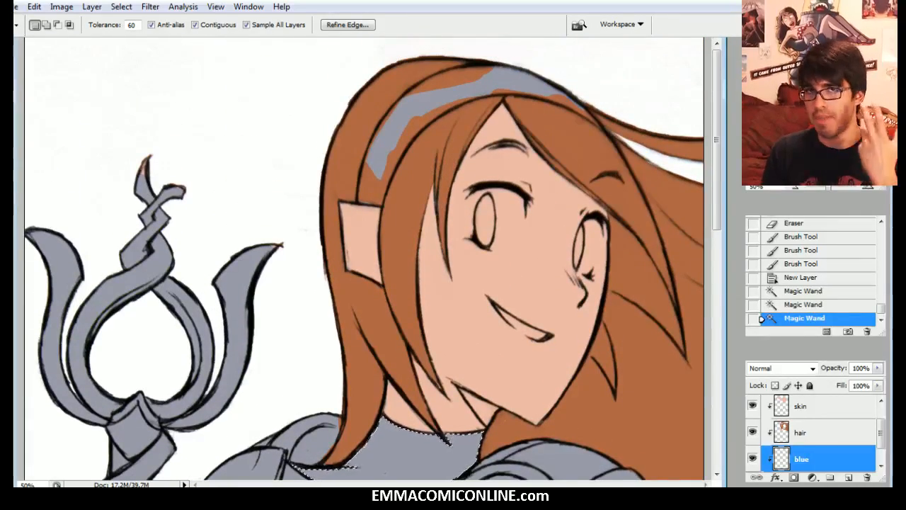
scroll(364, 259, "down", 7)
scroll(364, 259, "down", 3)
scroll(364, 259, "up", 4)
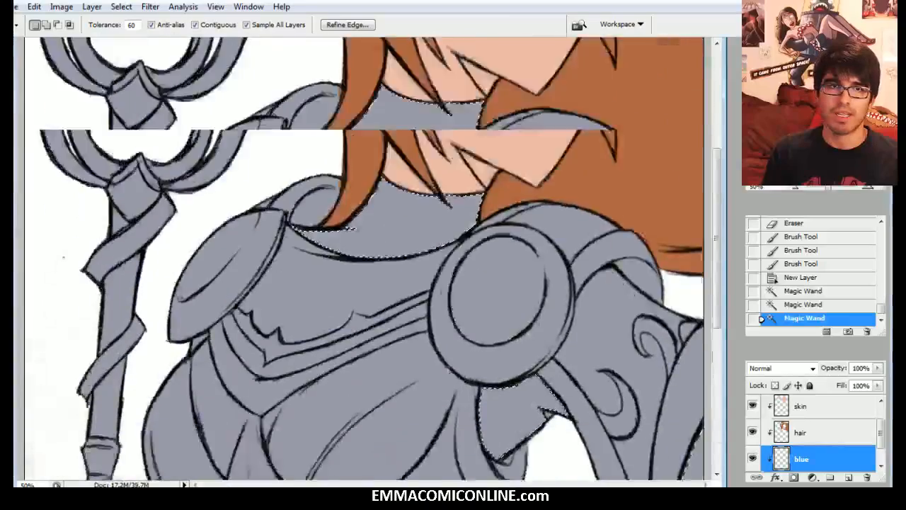
scroll(364, 259, "down", 7)
left_click(397, 368, "shift")
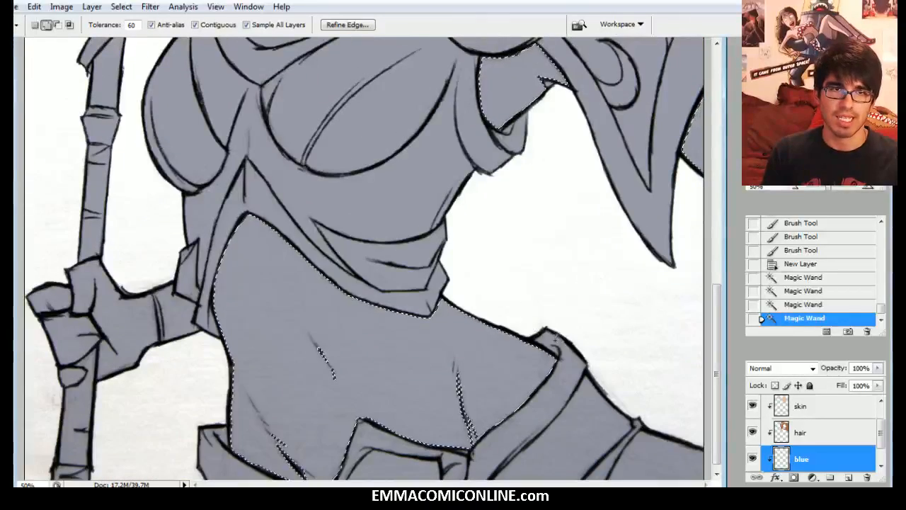
scroll(364, 258, "up", 1)
scroll(364, 258, "down", 1)
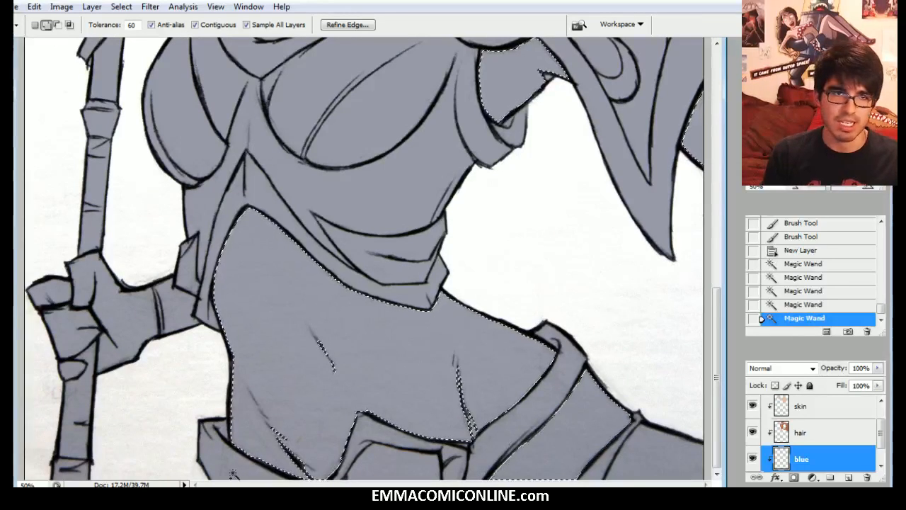
Step: Add the forearm section next to the hand gripping the staff to the Magic Wand selection
scroll(364, 258, "up", 4)
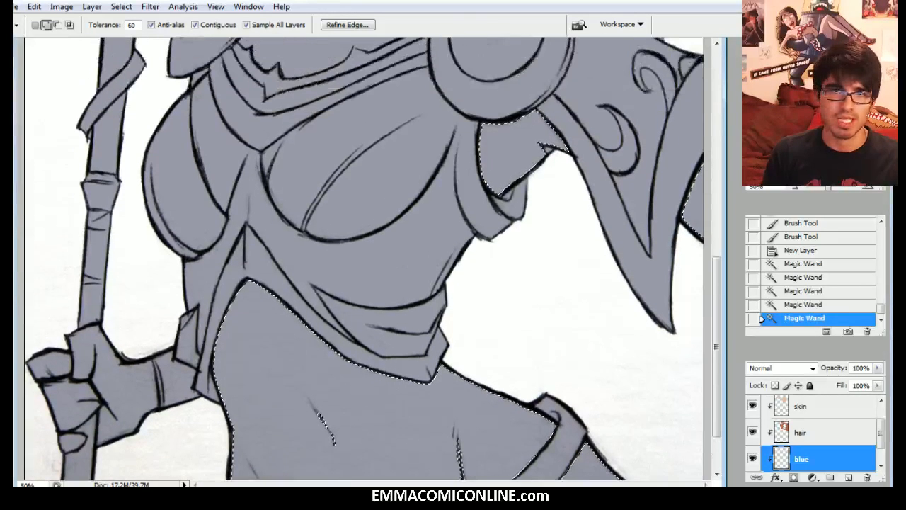
scroll(518, 213, "up", 2)
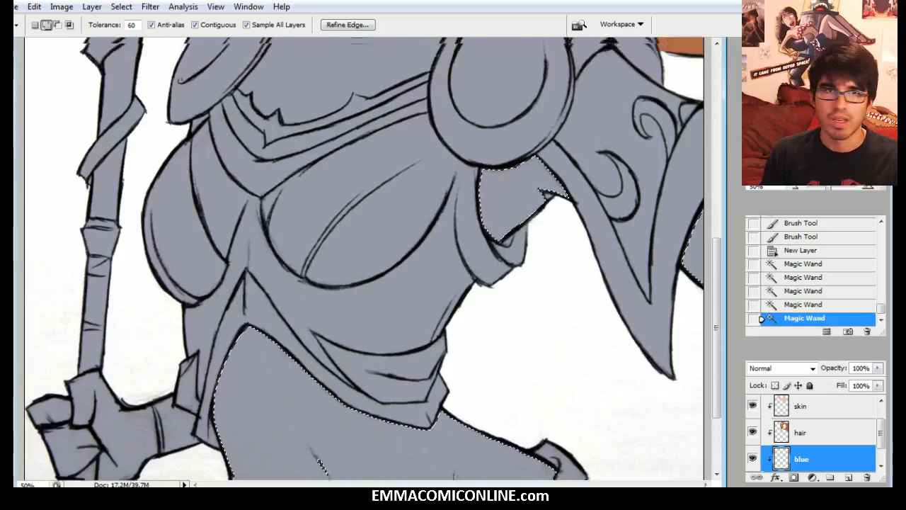
scroll(347, 296, "up", 4)
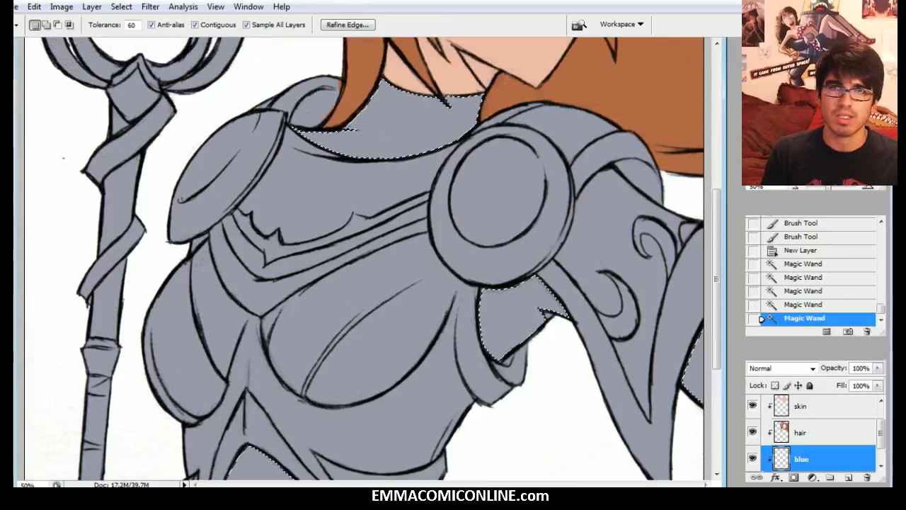
scroll(364, 258, "down", 1)
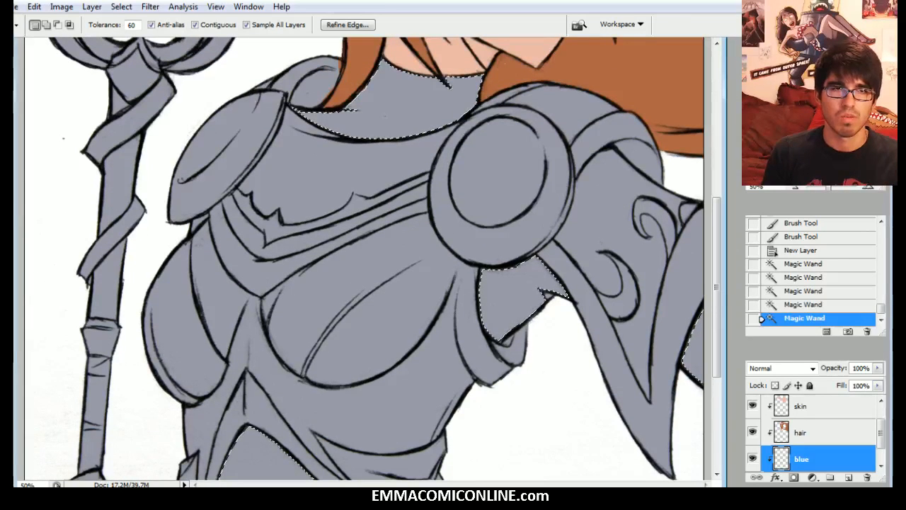
scroll(368, 259, "down", 1)
scroll(364, 259, "down", 7)
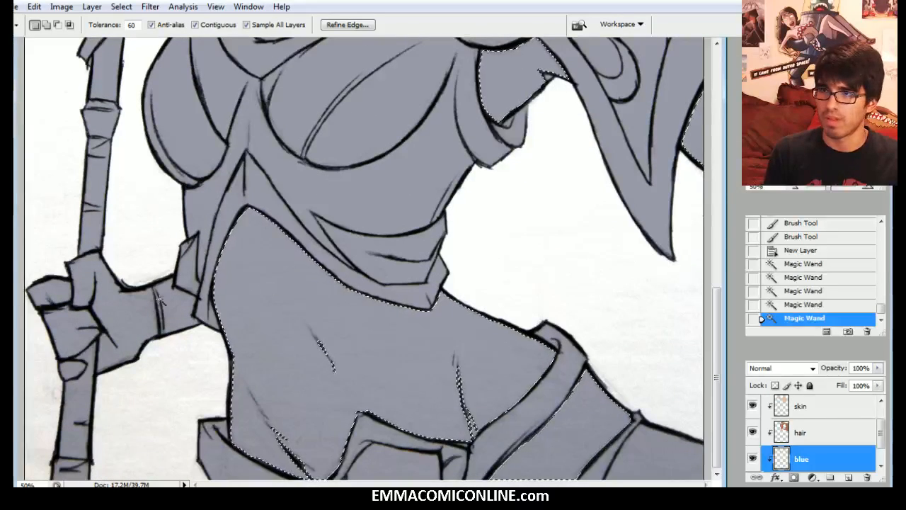
left_click(170, 311, "shift")
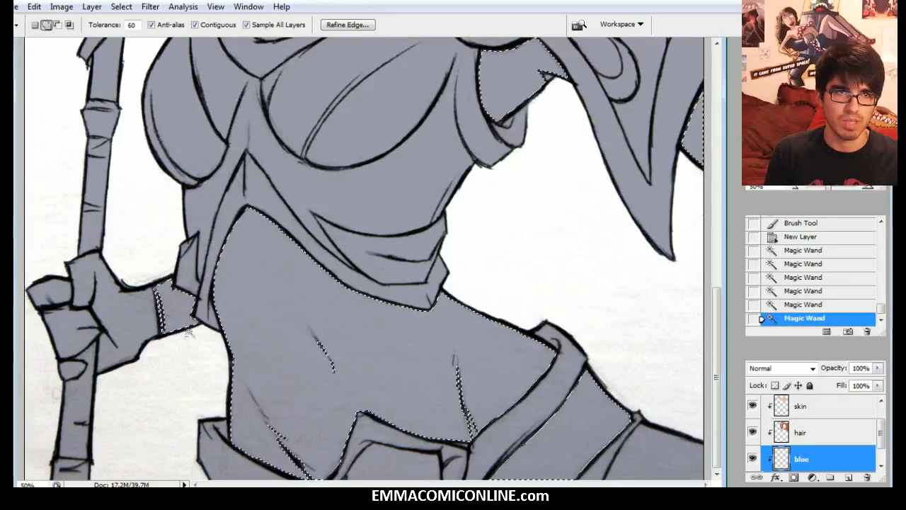
scroll(167, 312, "up", 11)
scroll(365, 259, "up", 7)
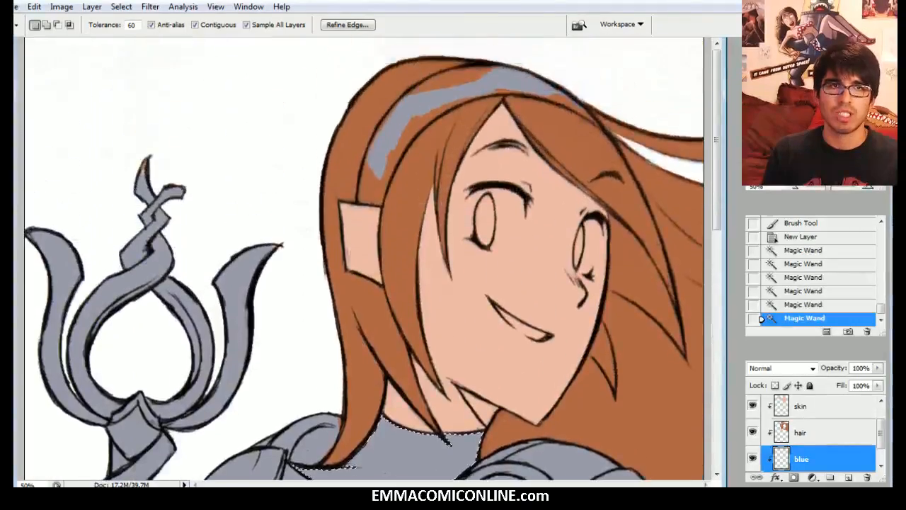
scroll(365, 259, "down", 7)
scroll(364, 258, "up", 7)
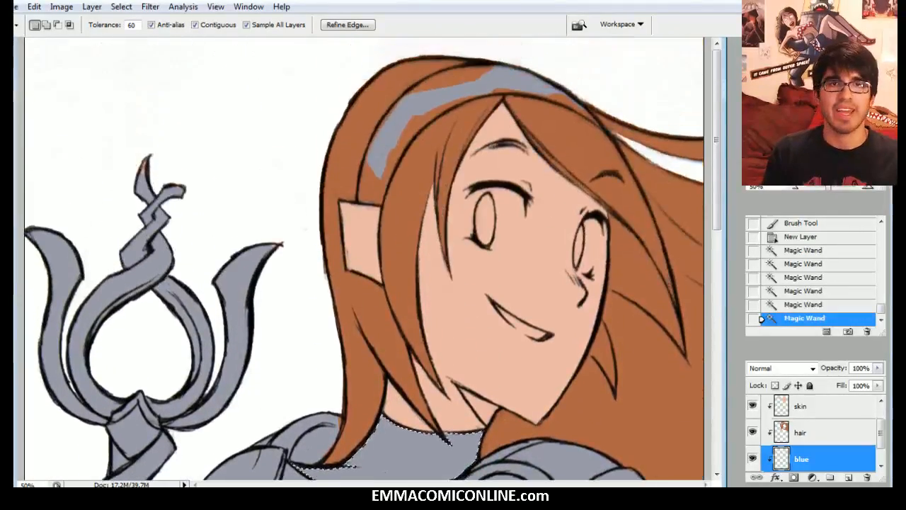
scroll(365, 259, "down", 5)
left_click(796, 188)
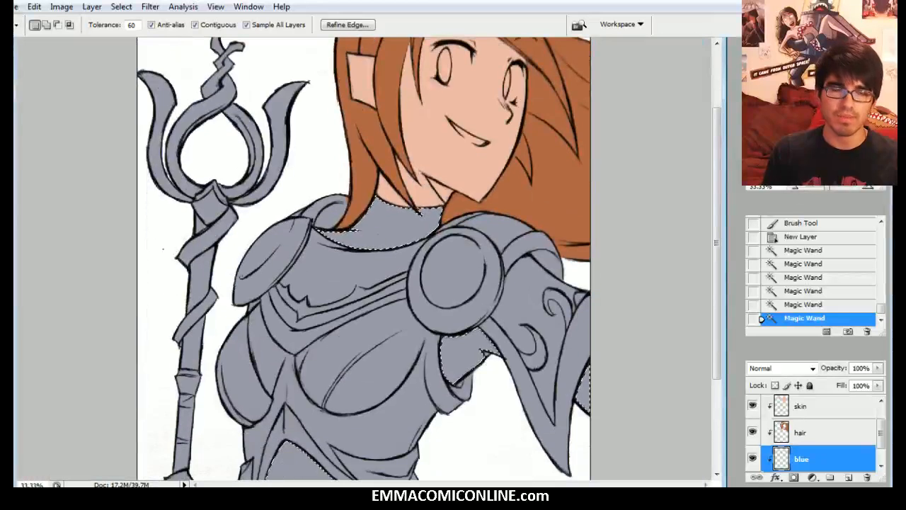
Step: Fill the selected clothing areas with the dark blue on the blue layer and clear the selection
key("alt+BackSpace")
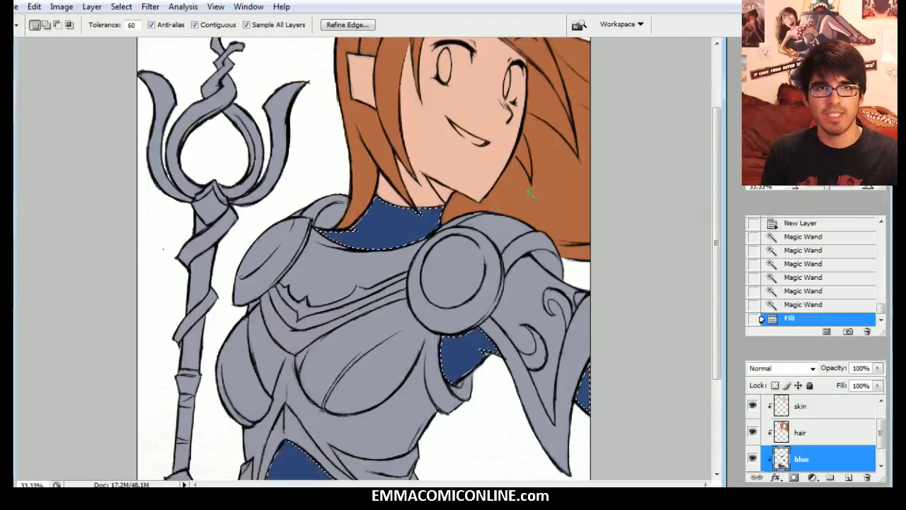
key("l")
key("ctrl+d")
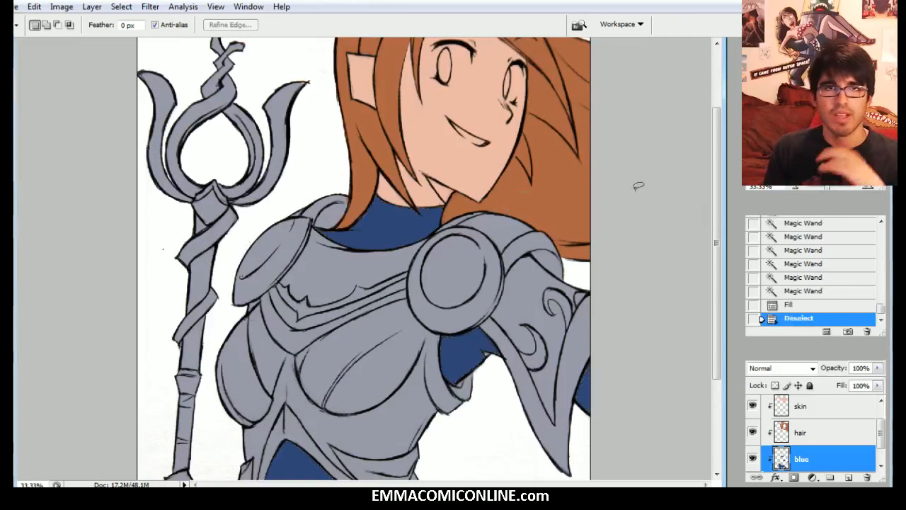
Step: Check the blue fill's edges against the line art up close and step back to the unfilled Magic Wand selection
left_click(868, 189)
left_click(868, 189)
left_click(868, 189)
mouse_move(814, 140)
left_mouse_down()
mouse_move(820, 154)
mouse_move(827, 149)
left_mouse_up()
left_click(870, 189)
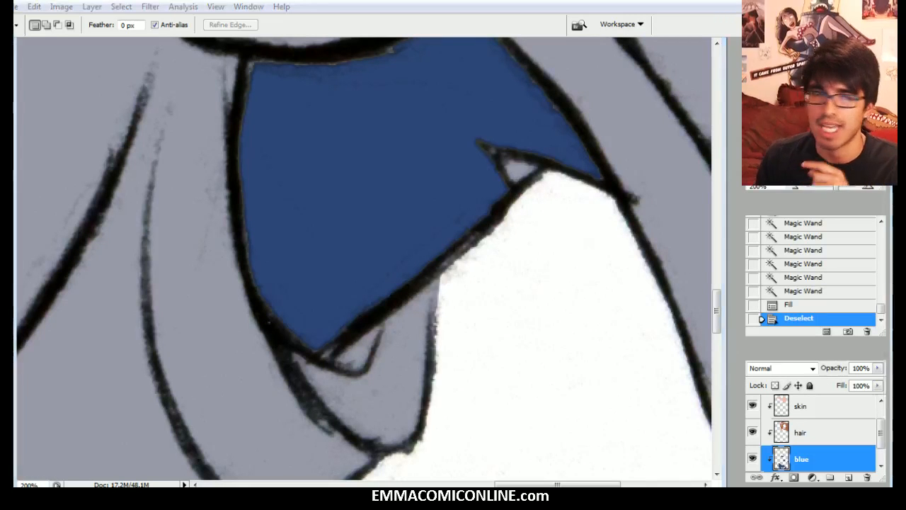
left_click_drag(827, 142, 800, 159)
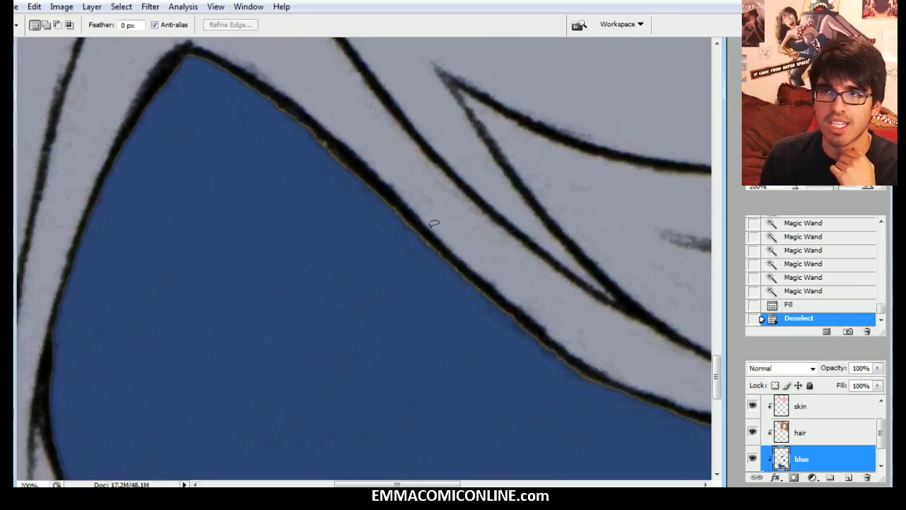
left_click_drag(796, 193, 790, 190)
left_click(804, 305)
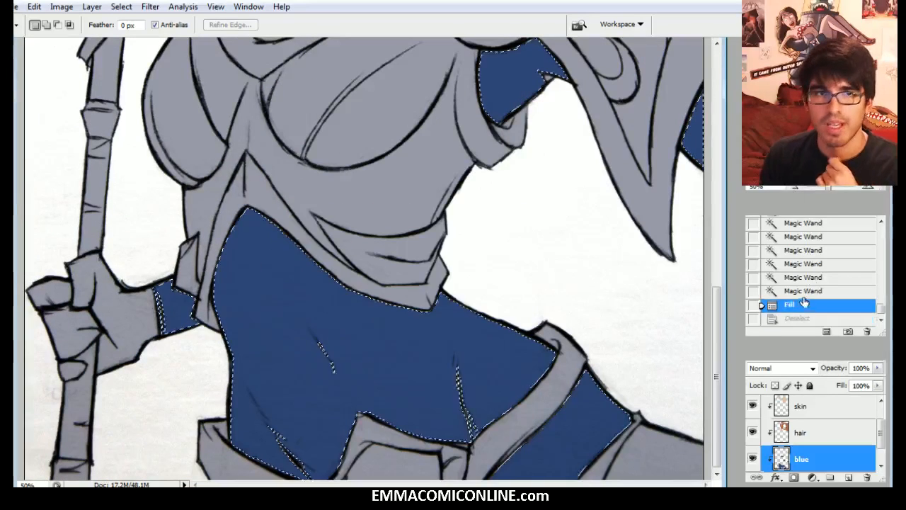
left_click(796, 293)
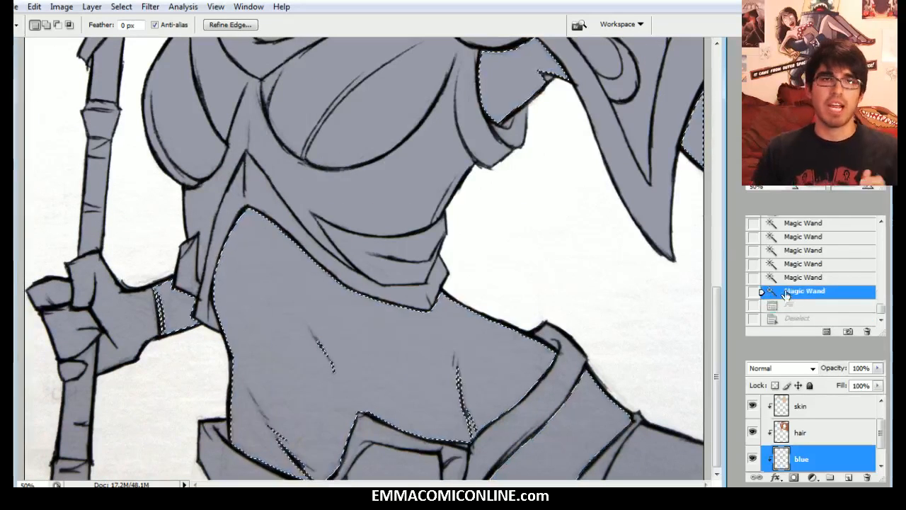
Step: Expand the clothing selection twice, fill it with the dark blue and deselect
left_click(124, 9)
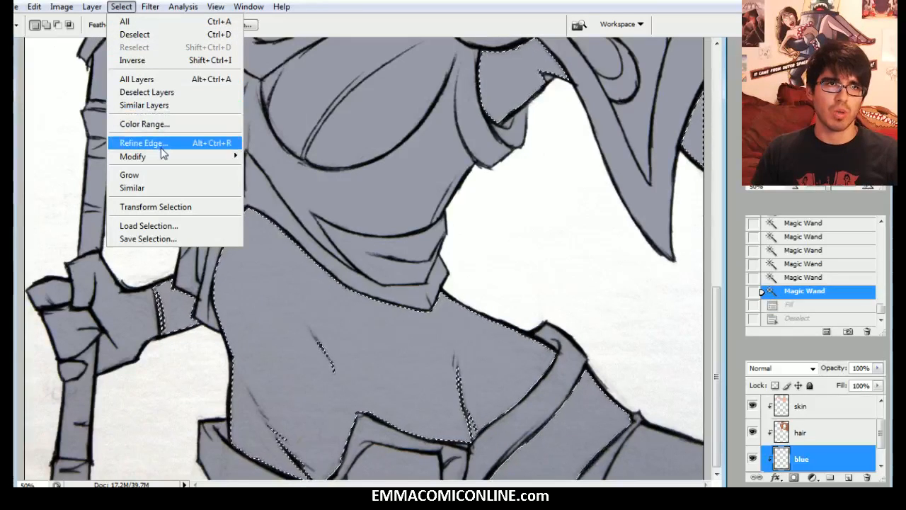
mouse_move(160, 158)
left_click(277, 183)
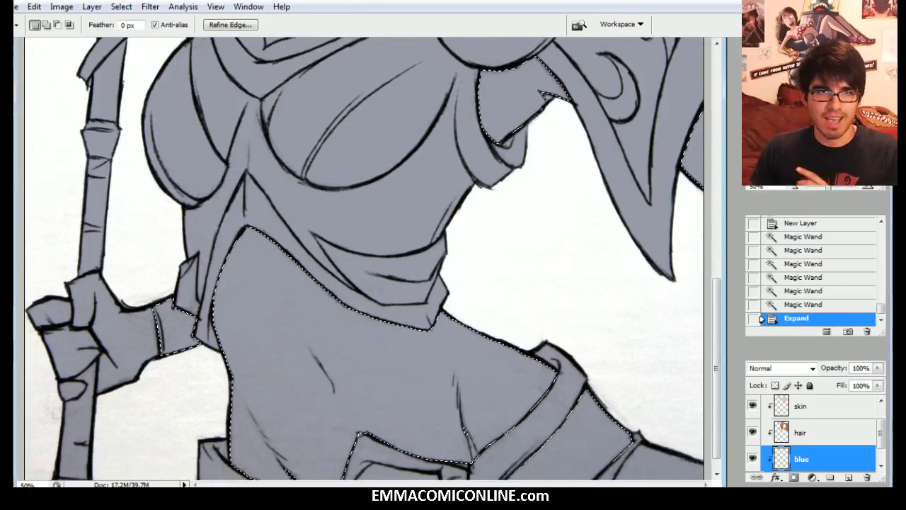
key("F2")
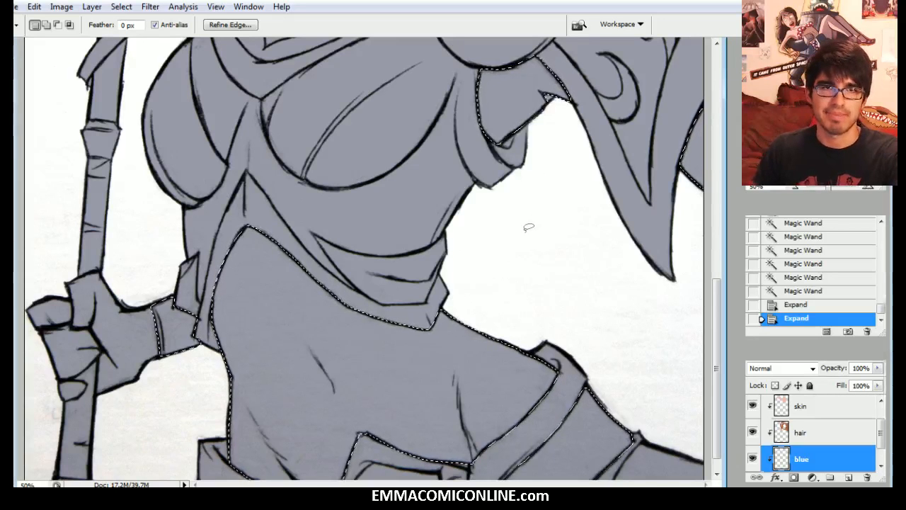
key("alt+BackSpace")
key("ctrl+d")
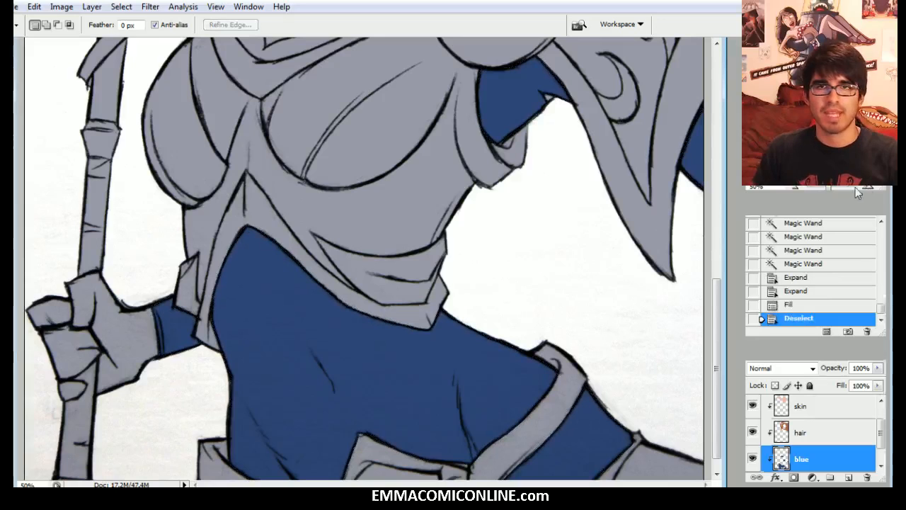
Step: Examine the edges of the expanded blue fill along the abdomen and the neck collar up close
left_click(867, 186)
left_click(867, 186)
left_click(867, 186)
left_click_drag(815, 146, 808, 148)
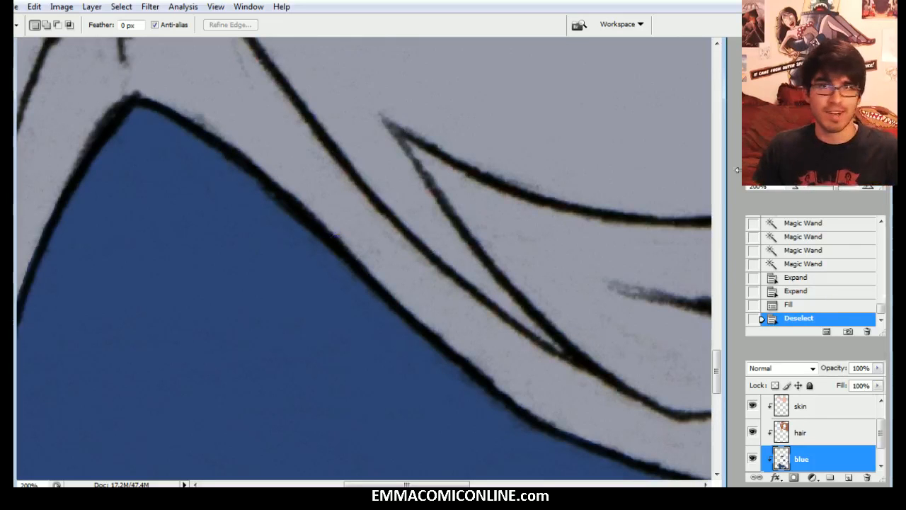
left_click_drag(808, 153, 815, 113)
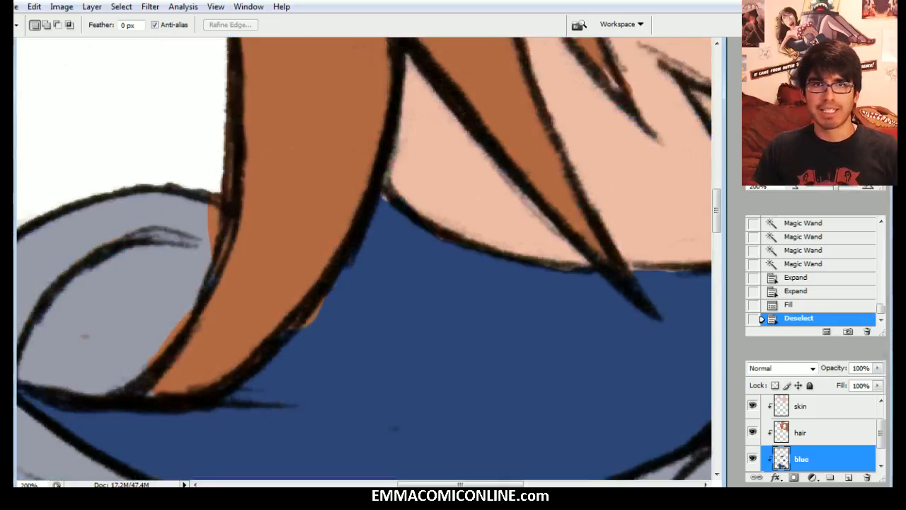
left_click(795, 186)
left_click(794, 187)
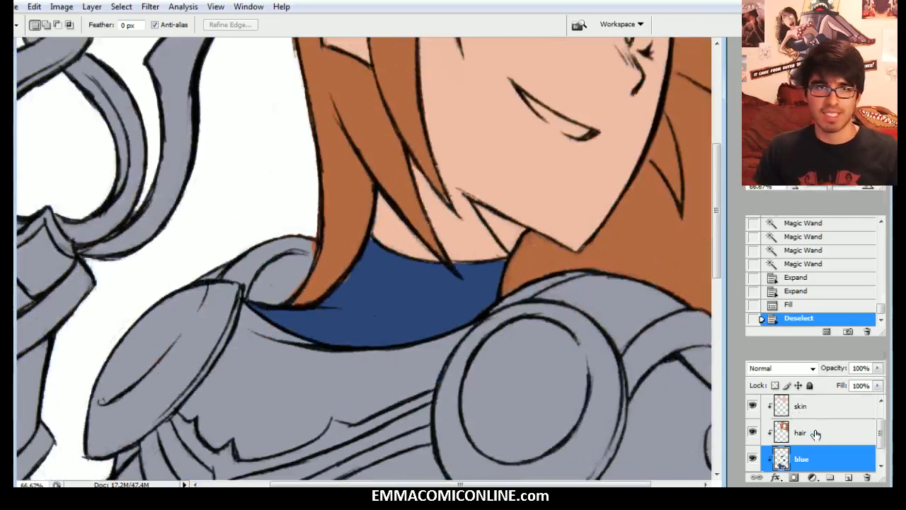
Step: Erase the hair colour spilling over the blue collar on the hair layer
left_click(815, 434)
key("b")
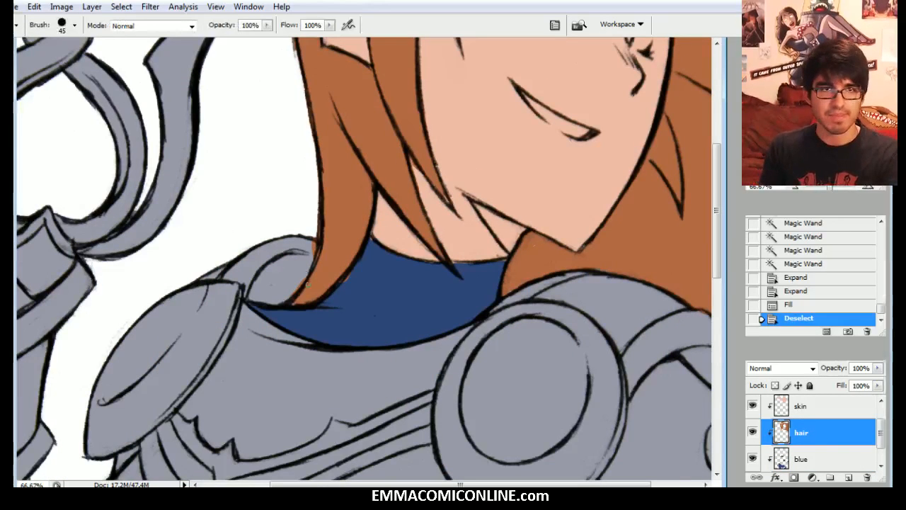
left_click_drag(354, 274, 340, 288)
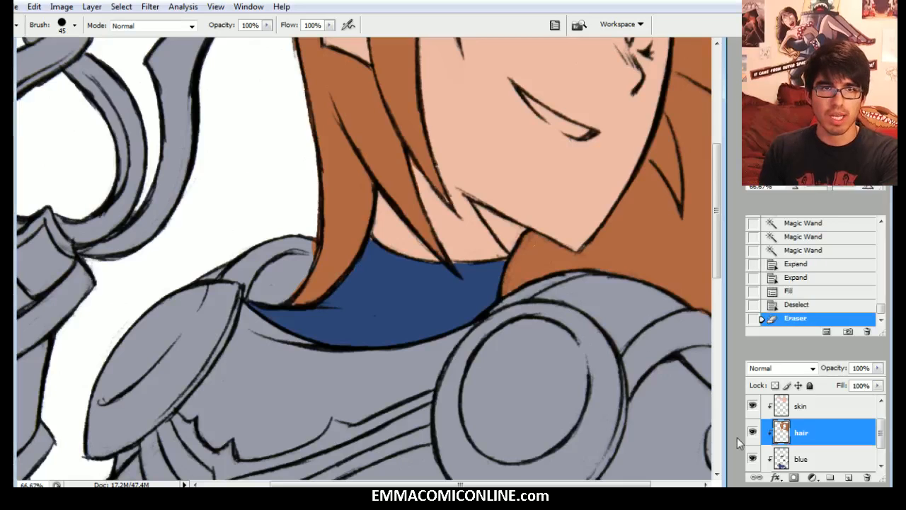
Step: Move the blue layer above the skin layer, then reselect the hair layer with the brush size reduced to 30
left_click_drag(809, 457, 807, 420)
key("bracketleft")
key("bracketleft")
key("bracketleft")
left_click(824, 461)
left_click_drag(881, 424, 883, 439)
left_click(825, 454)
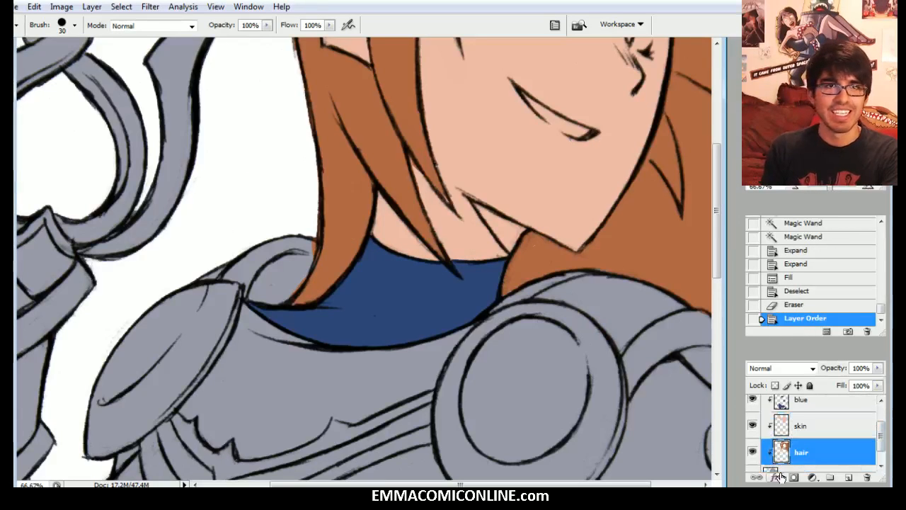
Step: Erase the hair colour spilling onto the shoulder armour beside the long hair strand
left_click(309, 210)
mouse_move(425, 354)
left_mouse_down()
mouse_move(355, 84)
mouse_move(373, 114)
left_mouse_up()
left_click(797, 186)
left_click_drag(812, 134, 811, 101)
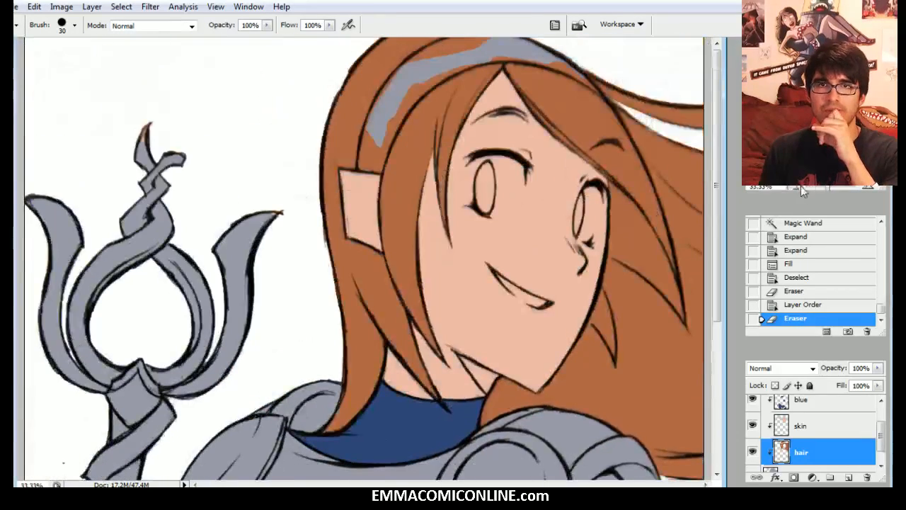
left_click(797, 186)
left_click_drag(812, 142, 799, 195)
left_click(797, 186)
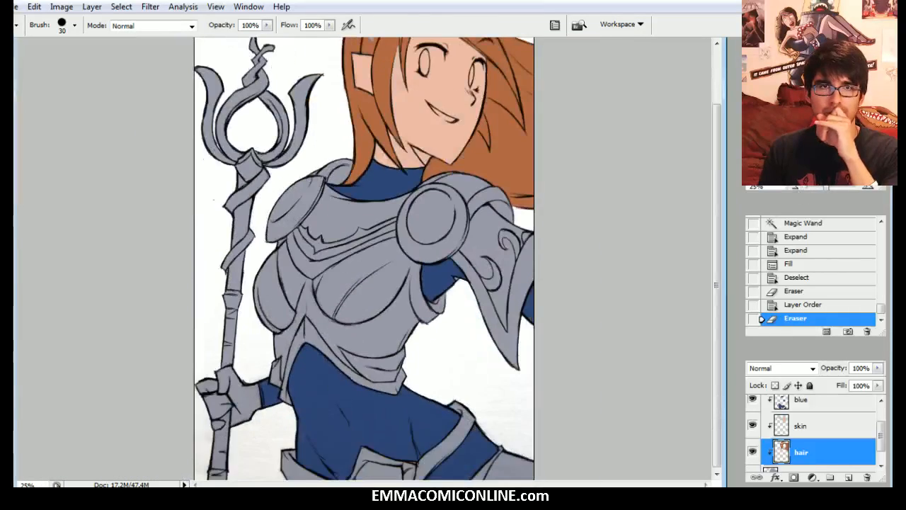
left_click_drag(812, 142, 811, 134)
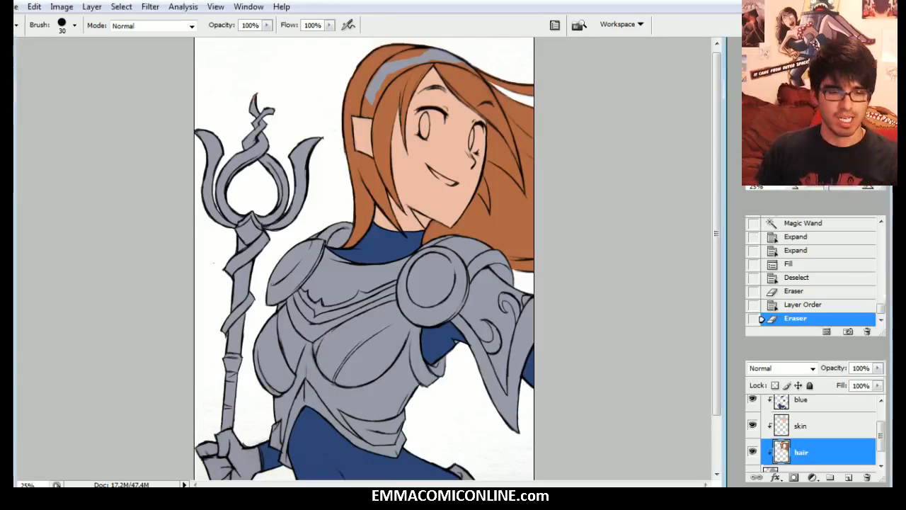
Step: Choose a very light pink, f3e0ed, as the foreground colour
key("w")
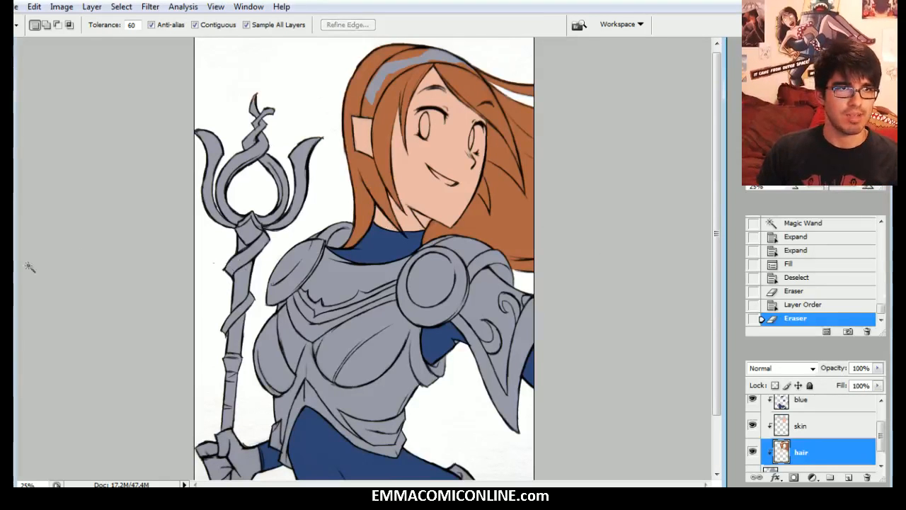
left_click(6, 396)
left_click(302, 292)
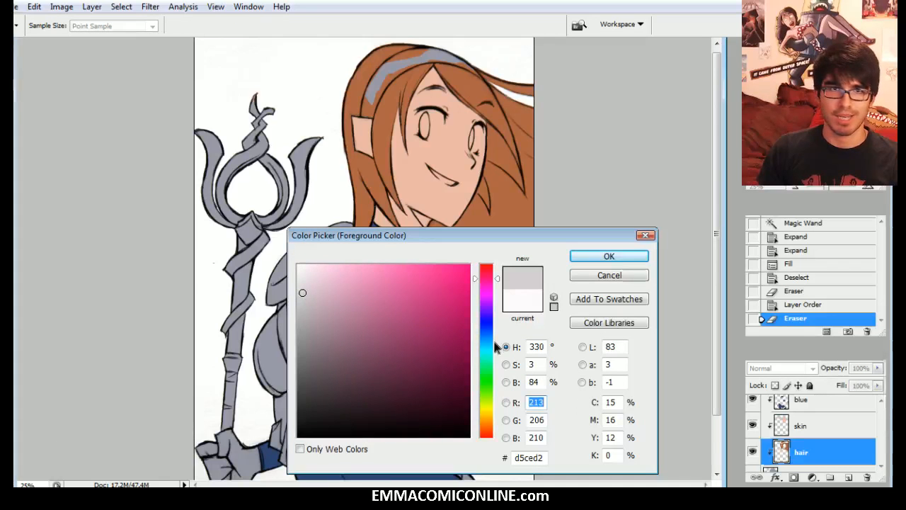
left_click_drag(495, 354, 500, 298)
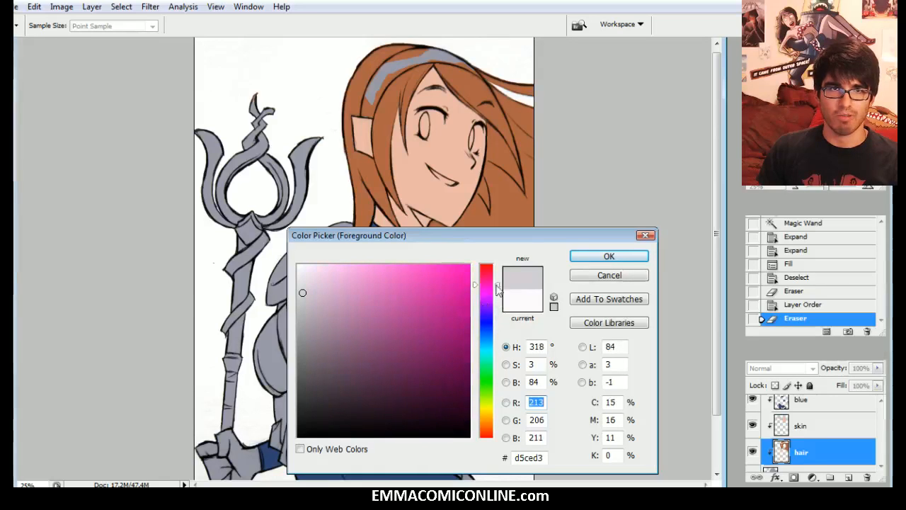
left_click(314, 270)
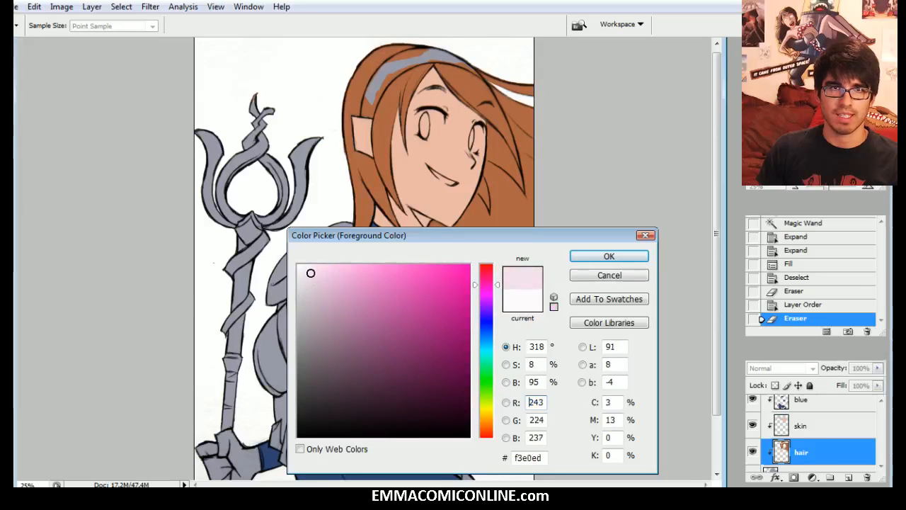
left_click(595, 257)
Step: Select the upper chest plate, the shoulder guards and the scroll-patterned arm armour with the Magic Wand
key("w")
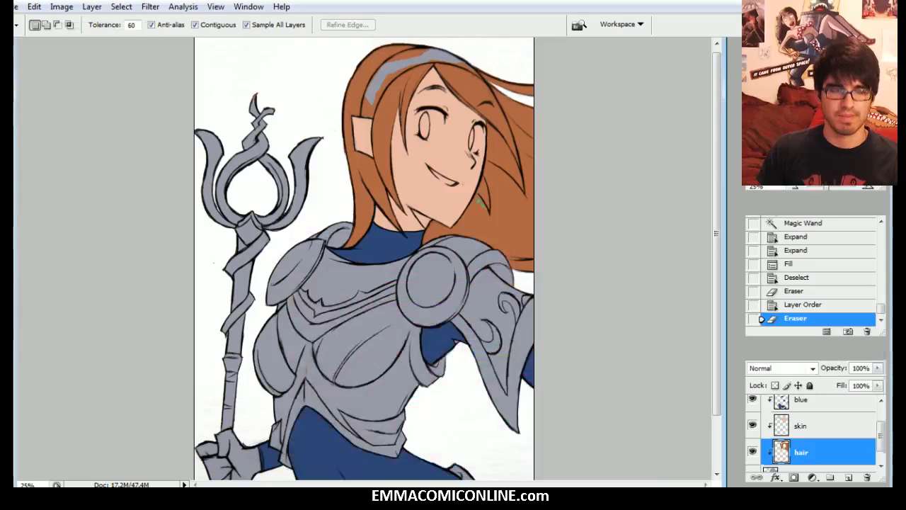
left_click(354, 292)
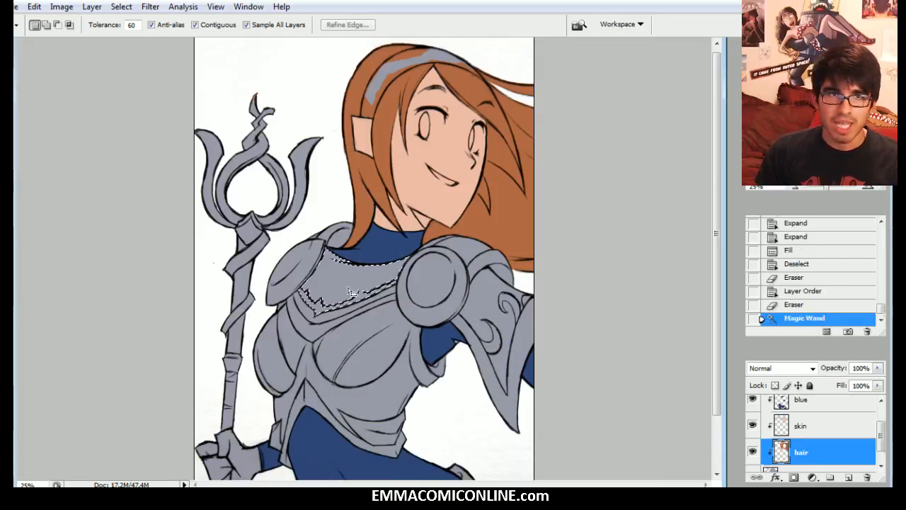
key("shift")
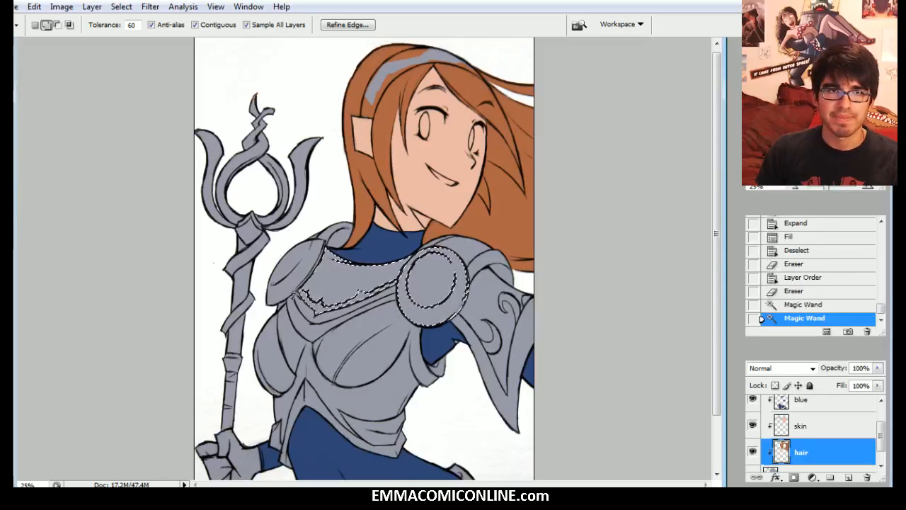
left_click(298, 279)
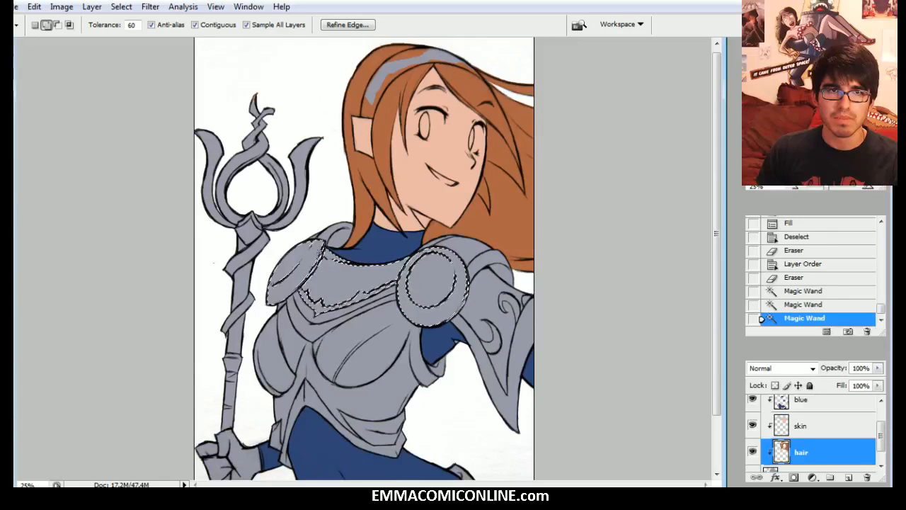
left_click(453, 248)
left_click(316, 237, "shift")
key("ctrl+z")
left_click(316, 239)
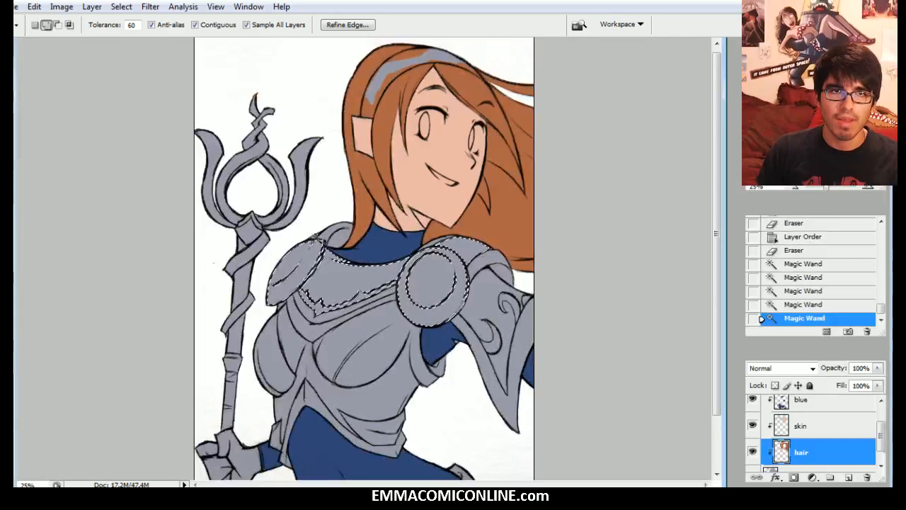
left_click(487, 298)
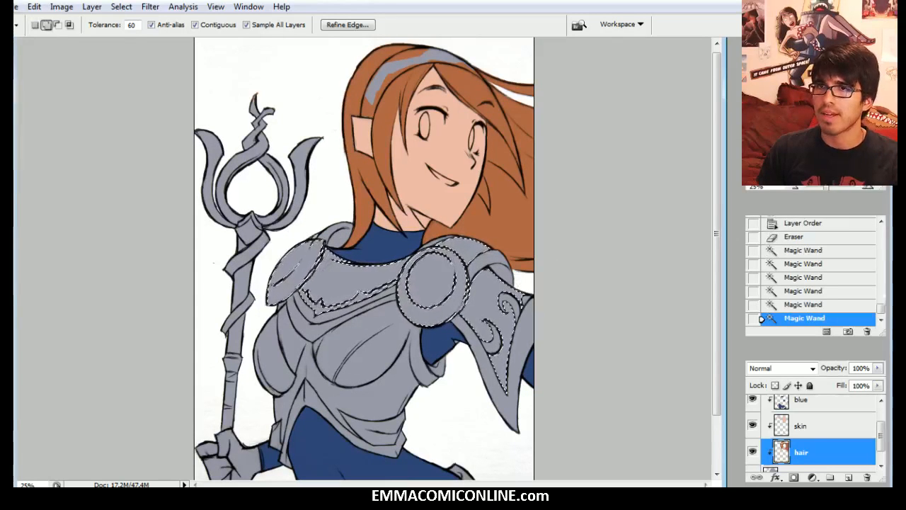
Step: Add the lower breastplate sections, glove, thigh plate and upper staff shaft to the selection and expand it once
key("ctrl+d")
scroll(566, 222, "down", 2)
key("ctrl+shift+d")
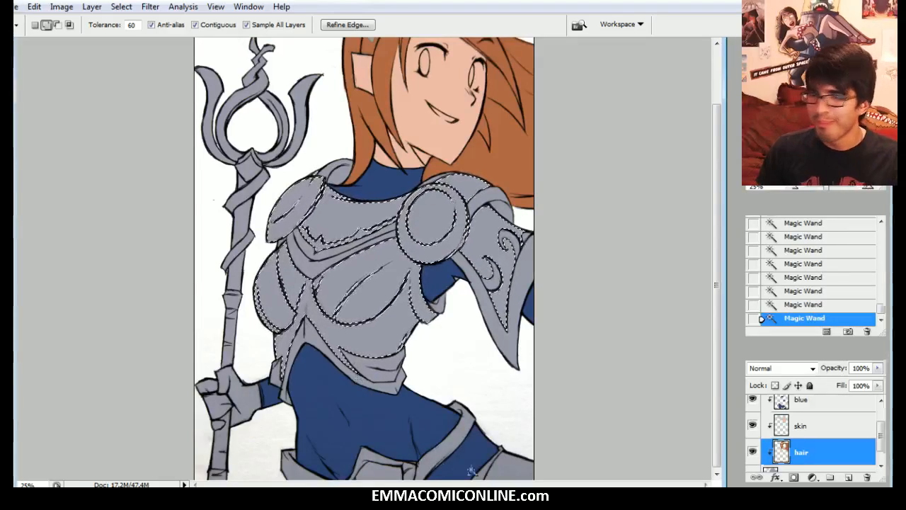
left_click(230, 402)
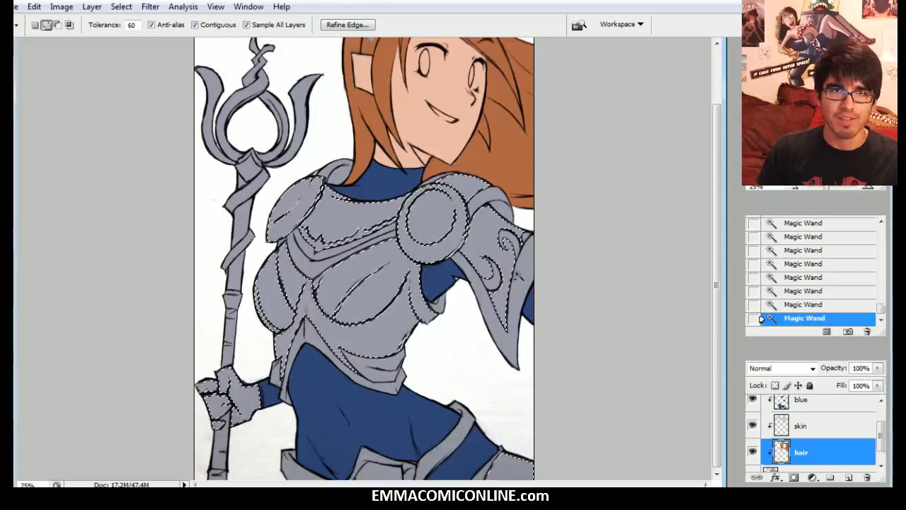
scroll(517, 276, "up", 1)
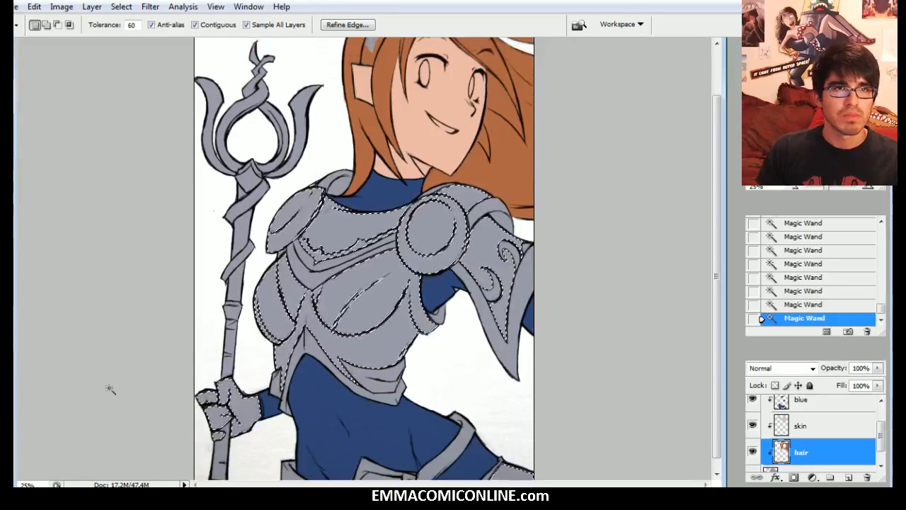
key("shift")
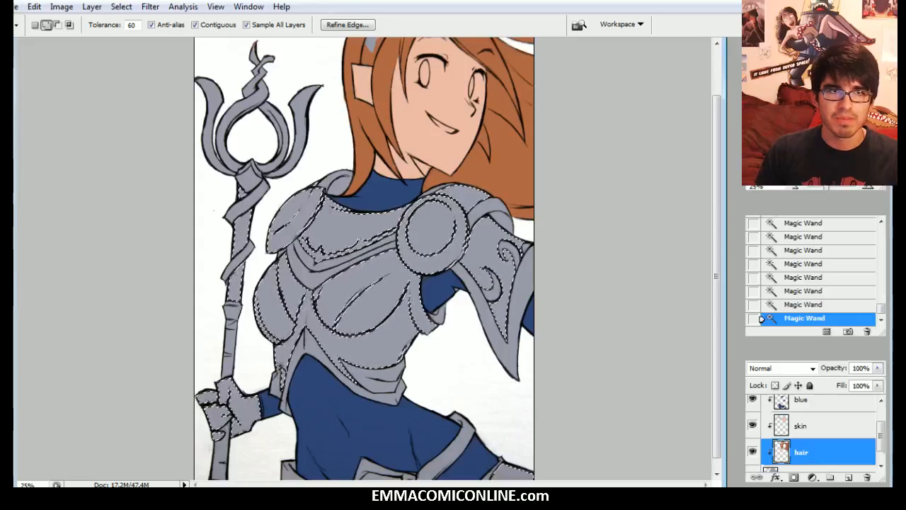
key("F2")
Step: Expand the armour selection again, fill it with the light pink and deselect
key("F2")
key("alt+BackSpace")
key("ctrl+d")
Step: Check the light pink fill's edges up close and step back to the unfilled armour selection expanded once
left_click(875, 187)
left_click(874, 187)
left_click(874, 187)
left_click_drag(814, 132, 820, 125)
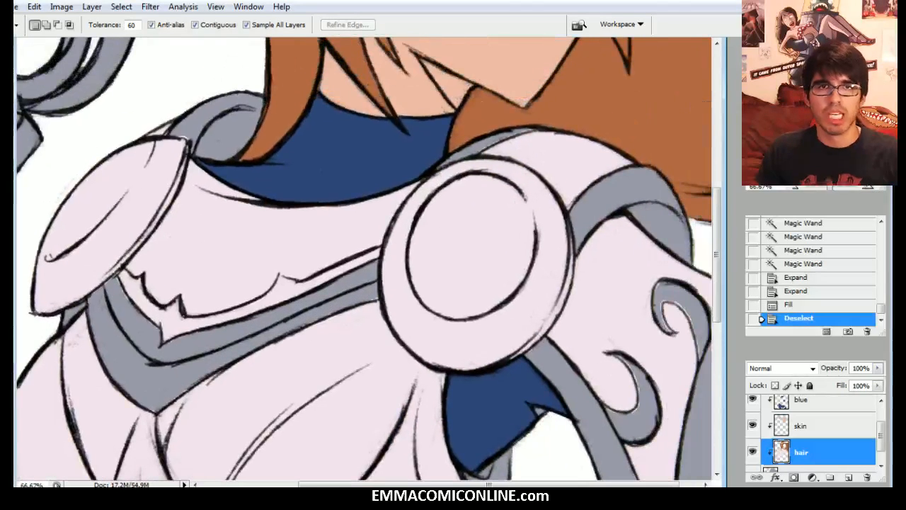
left_click(789, 305)
left_click(795, 291)
left_click(796, 277)
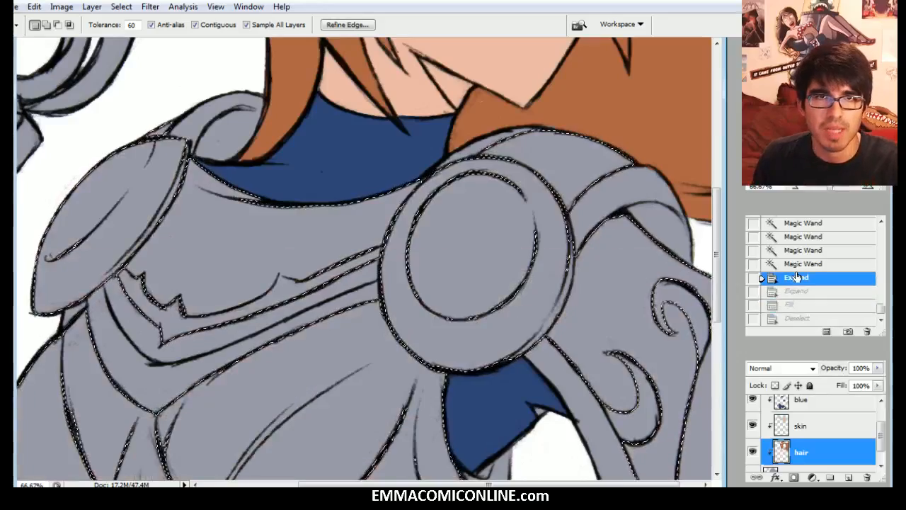
Step: Fill the armour selection and the narrow trim band below the upper chest plate with light pink on the hair layer, and deselect
key("alt+BackSpace")
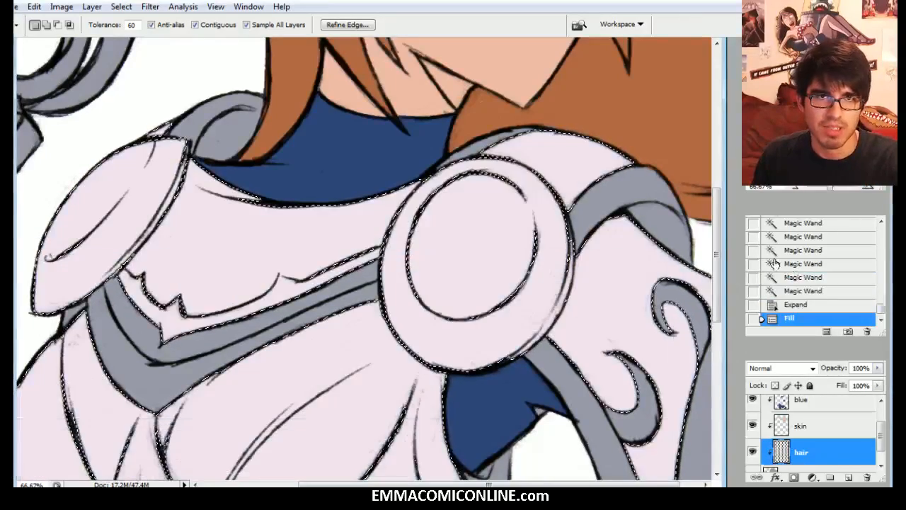
key("ctrl+d")
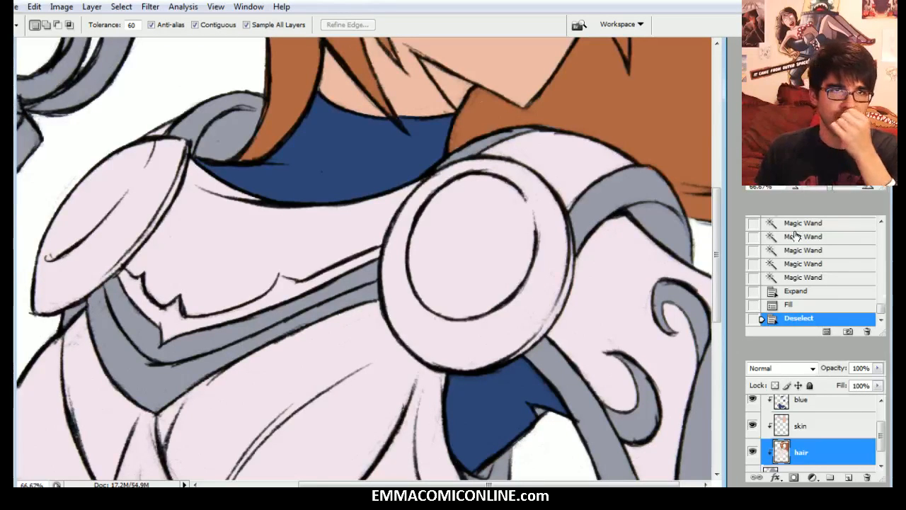
left_click(147, 340)
key("F2")
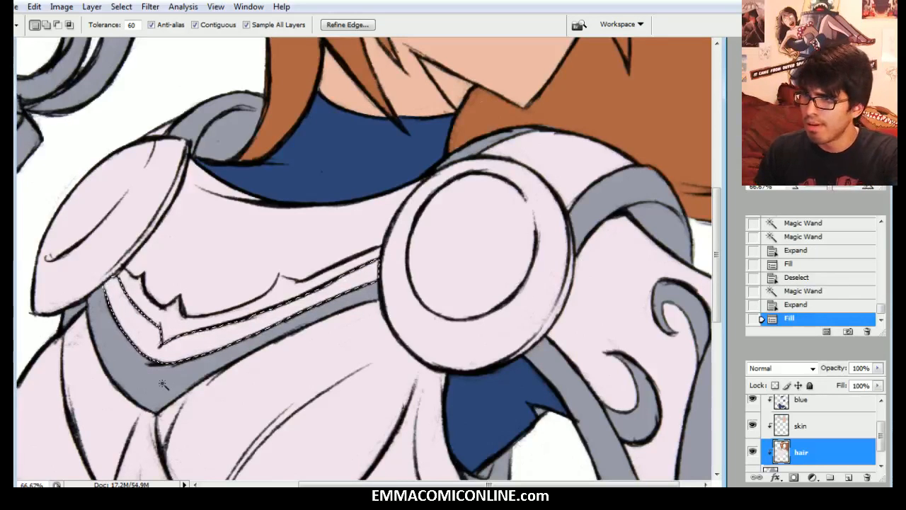
left_click(163, 385)
left_click_drag(163, 384, 172, 374)
key("ctrl+d")
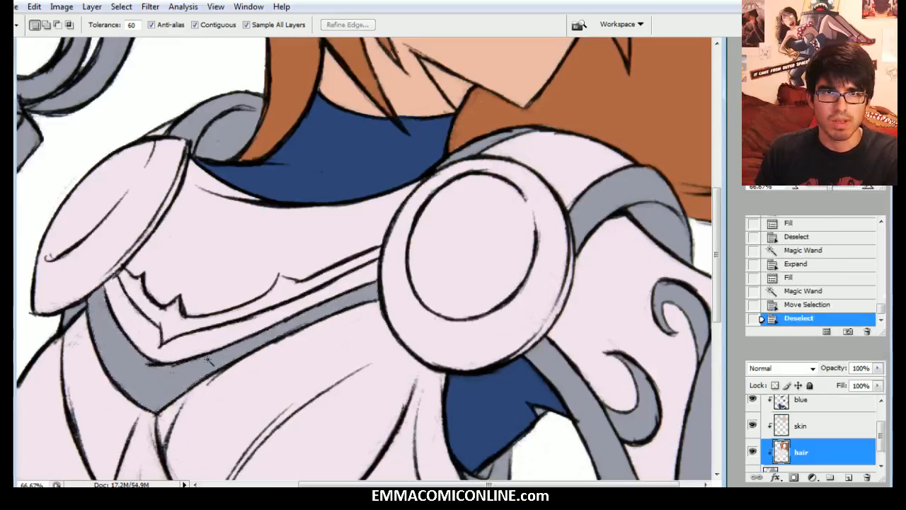
Step: Hide the hair layer to check the headband area against the grey mask
left_click_drag(429, 167, 394, 204)
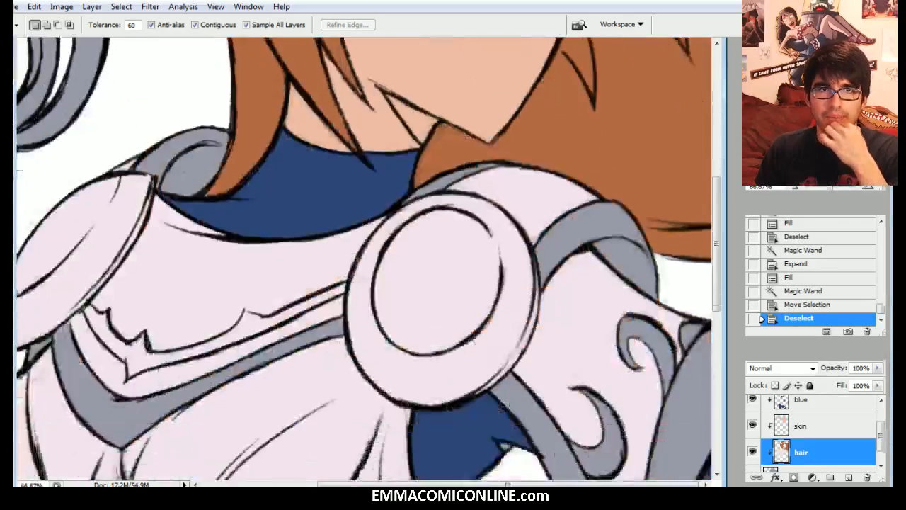
left_click_drag(425, 71, 425, 474)
left_click(754, 450)
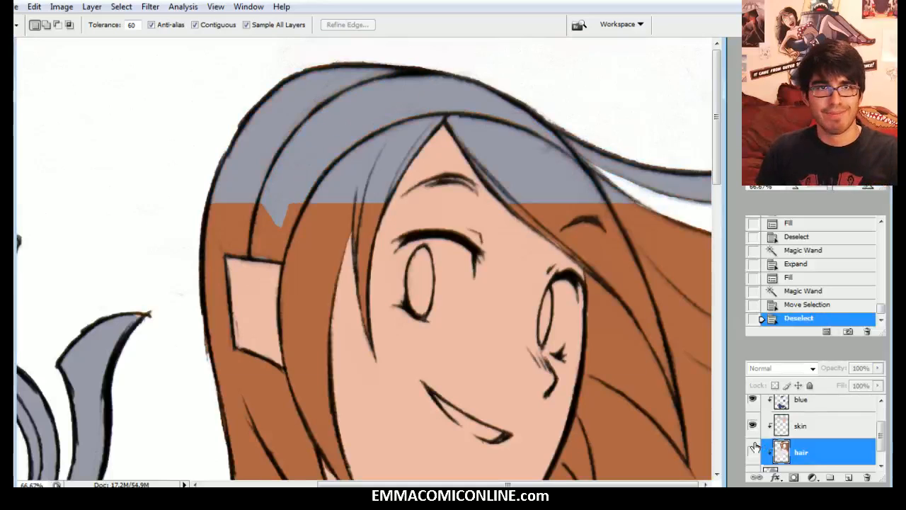
scroll(834, 442, "up", 2)
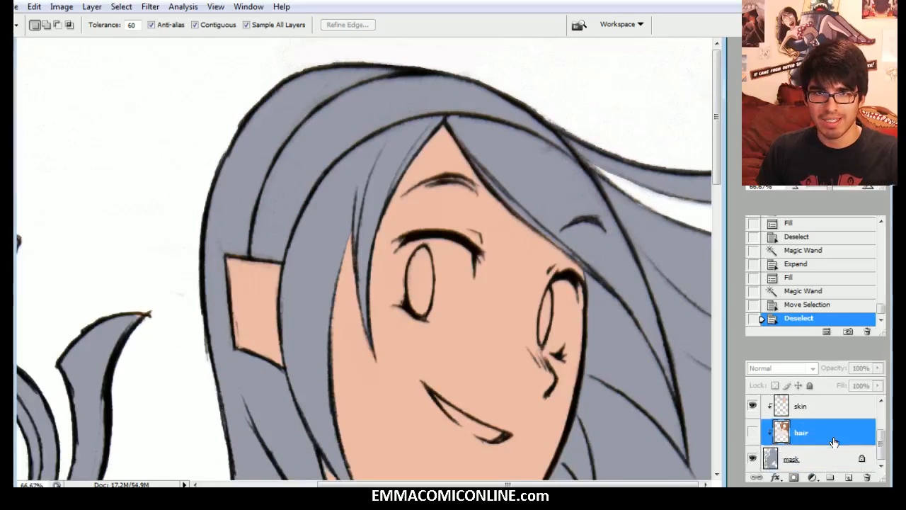
Step: Step back through the history to the unfilled armour selection expanded once
left_click(812, 305)
left_click(792, 277)
left_click(793, 264)
left_click(793, 251)
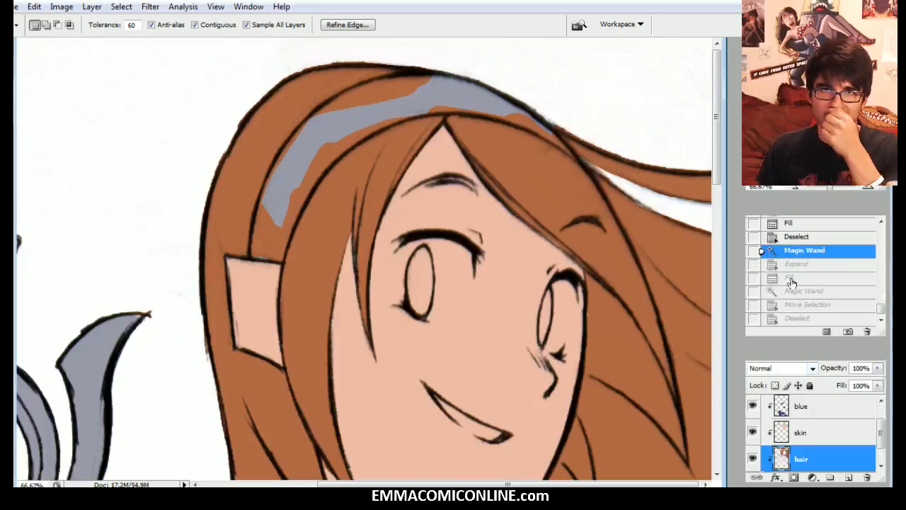
left_click_drag(823, 104, 822, 133)
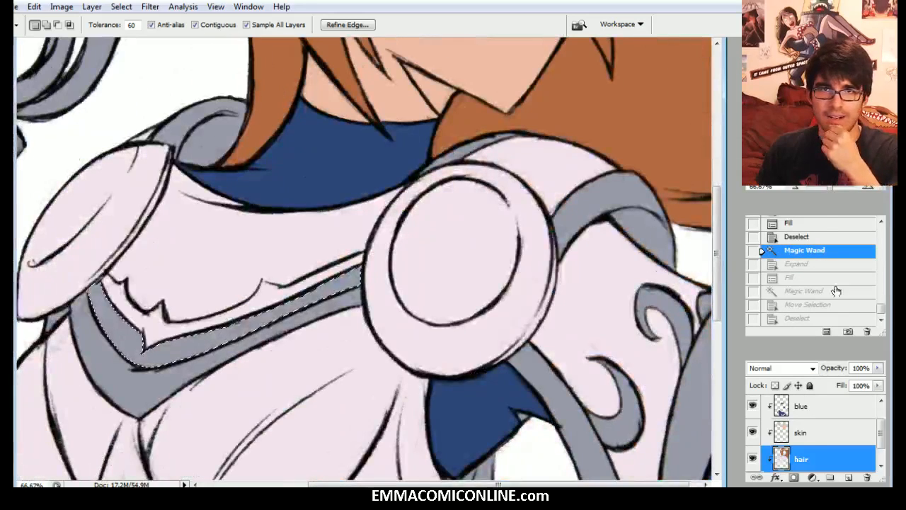
left_click(800, 238)
left_click(797, 225)
scroll(799, 230, "up", 1)
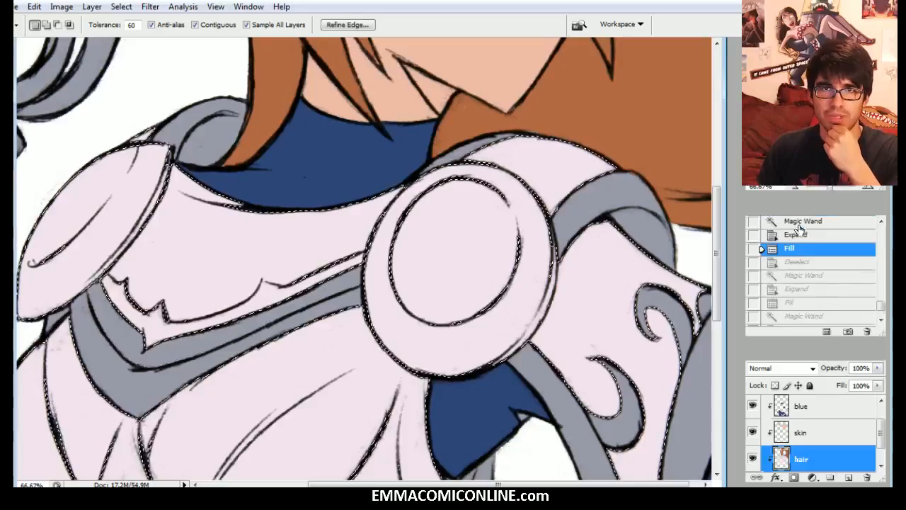
left_click(801, 233)
Step: Create a new layer named white above the blue layer and clip it to the layers below
left_click(800, 432)
scroll(800, 432, "up", 1)
left_click(801, 434)
key("ctrl+shift+n")
type("white")
key("Return")
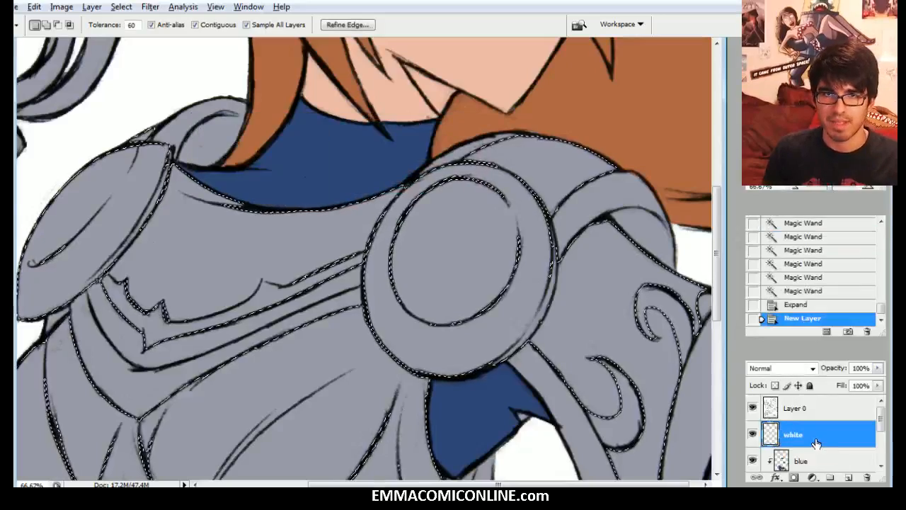
left_click(819, 450, "alt")
Step: Expand the armour selection and fill it with light pink on the white layer, including the narrow trim band below the upper chest plate
key("F2")
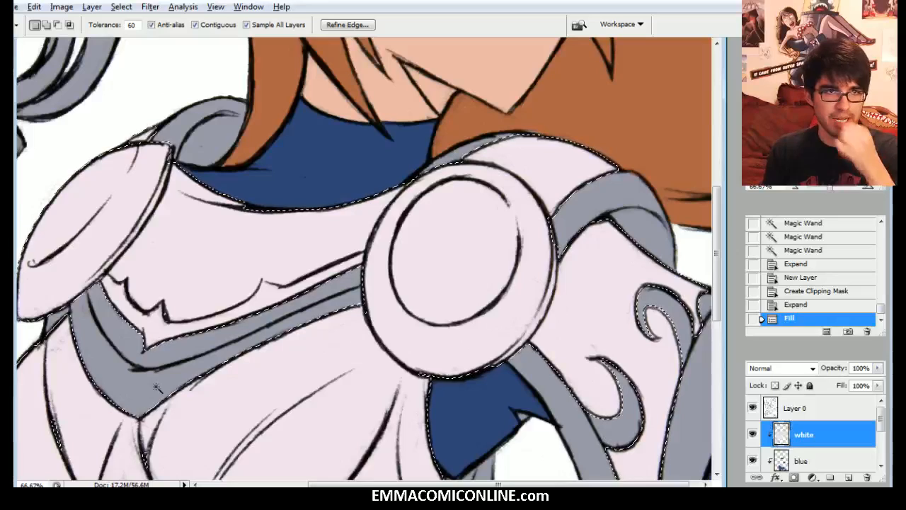
left_click(147, 387)
left_click(172, 356)
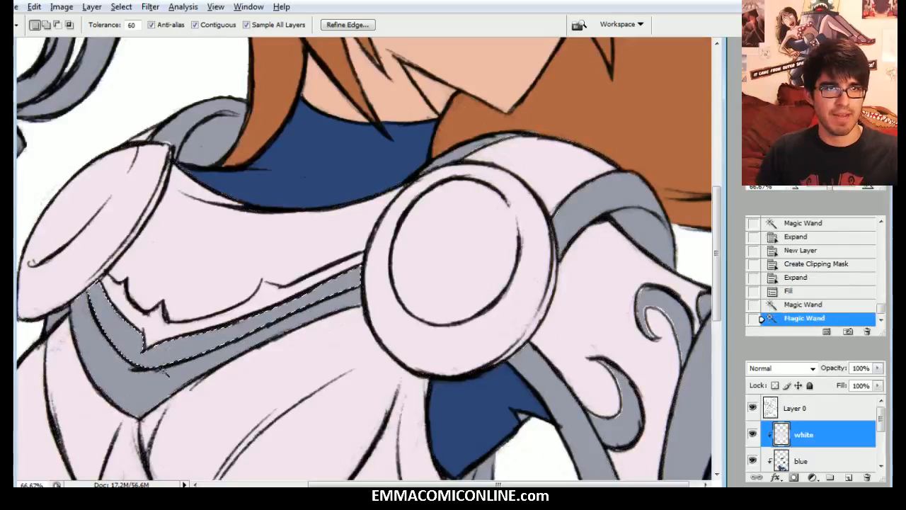
key("F2")
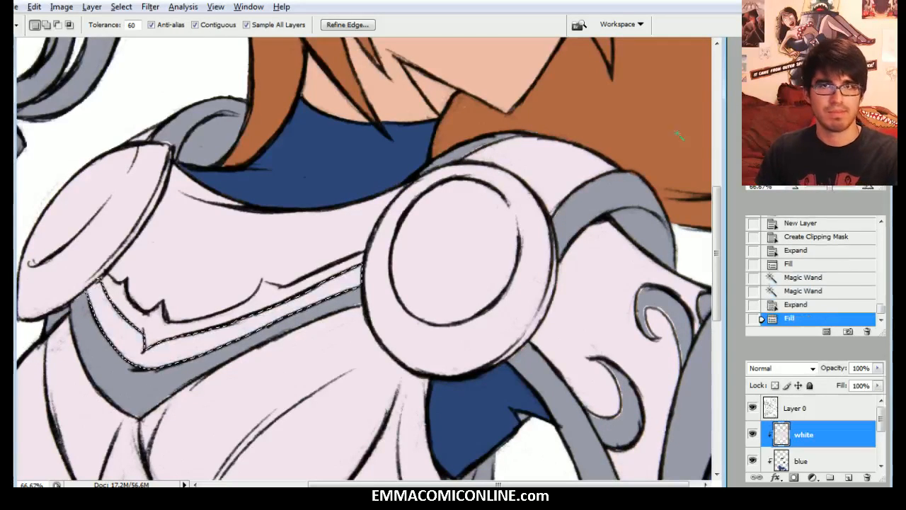
Step: Hide the hair layer, select the headband on the white layer, expand the selection, fill it with light pink and deselect
left_click_drag(820, 116, 822, 81)
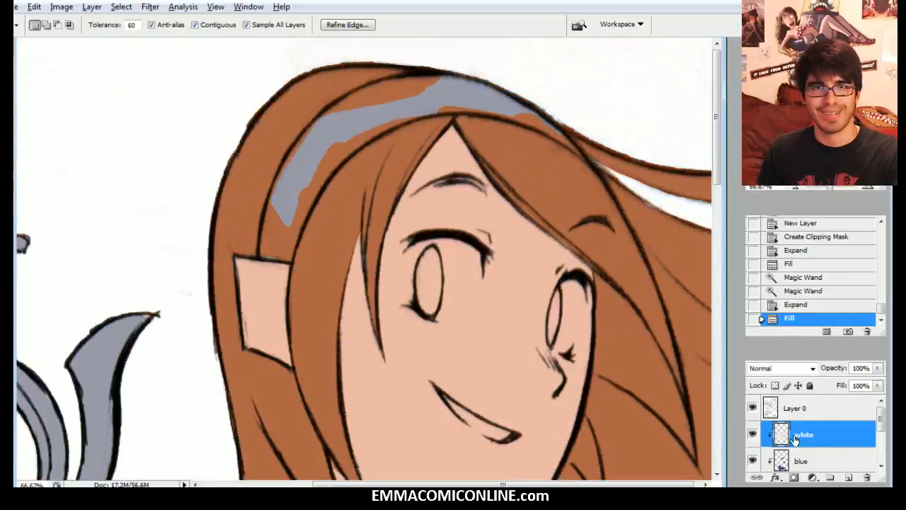
scroll(794, 439, "down", 2)
left_click(754, 461)
scroll(808, 433, "up", 1)
left_click(807, 408)
left_click(323, 164)
key("F2")
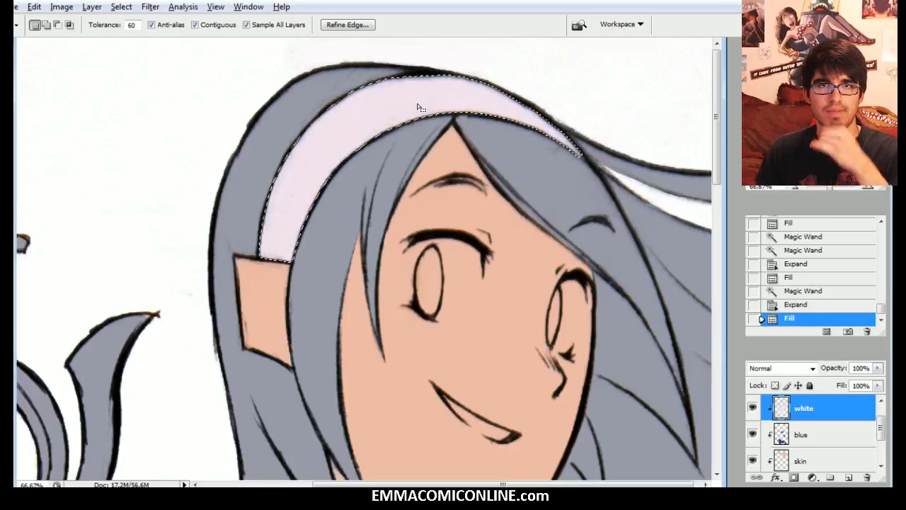
key("ctrl+d")
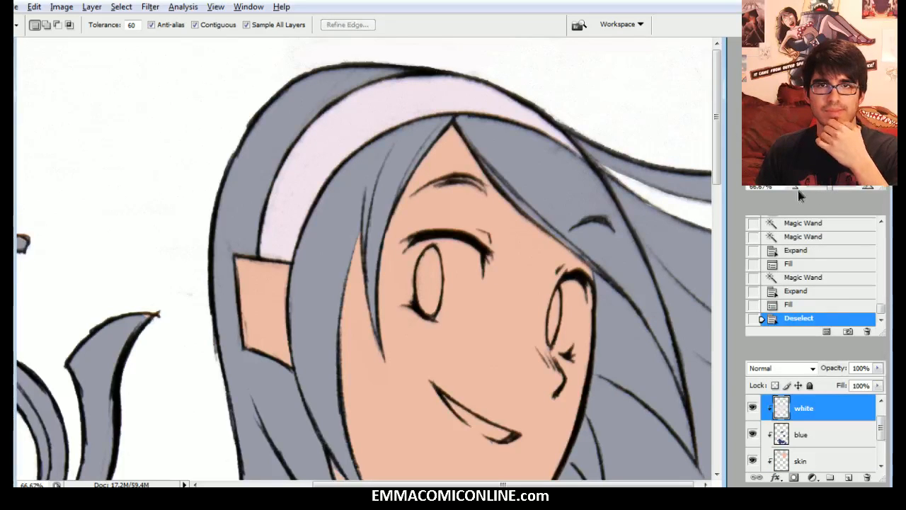
Step: Make the hair layer visible again so the character's hair shows its orange-brown colour
left_click(795, 188)
scroll(816, 431, "up", 1)
scroll(815, 431, "down", 2)
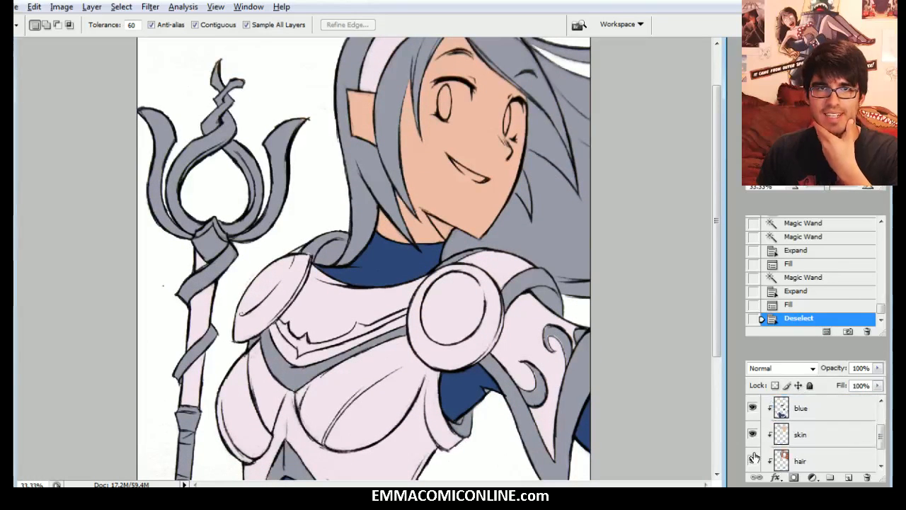
left_click(753, 461)
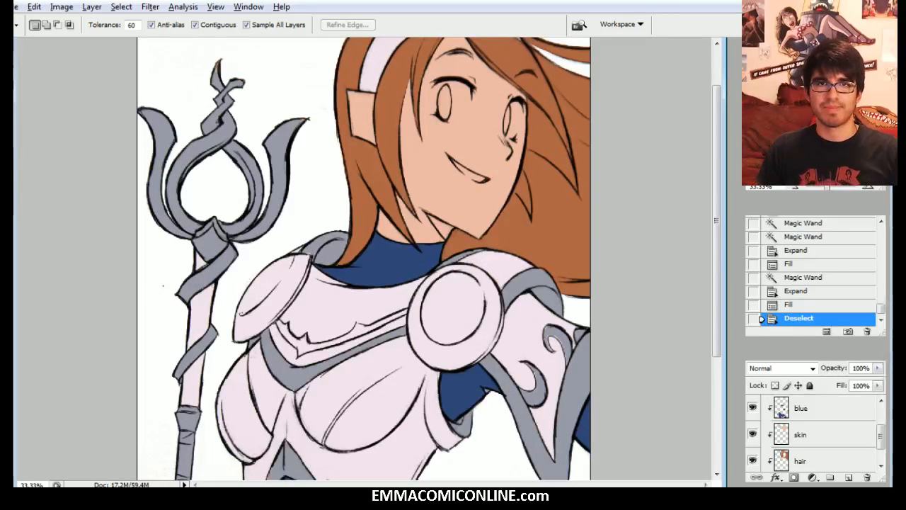
scroll(364, 259, "down", 5)
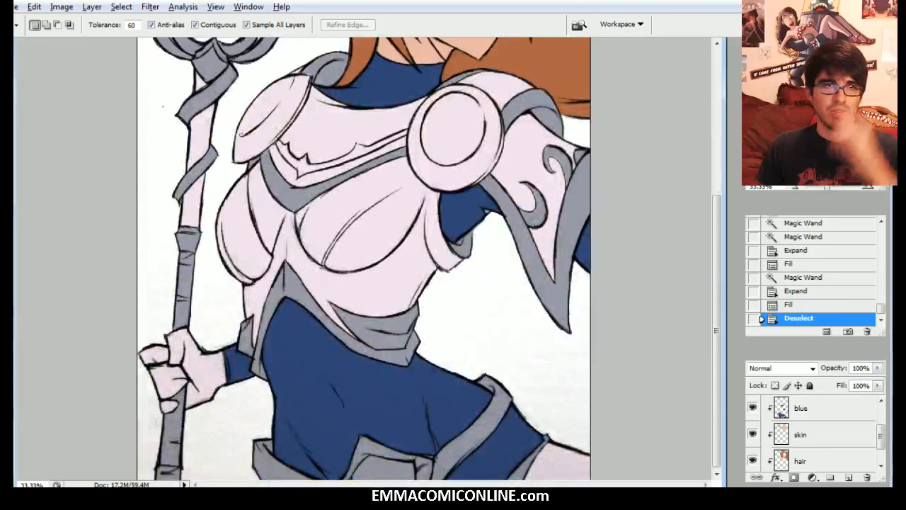
scroll(364, 259, "up", 6)
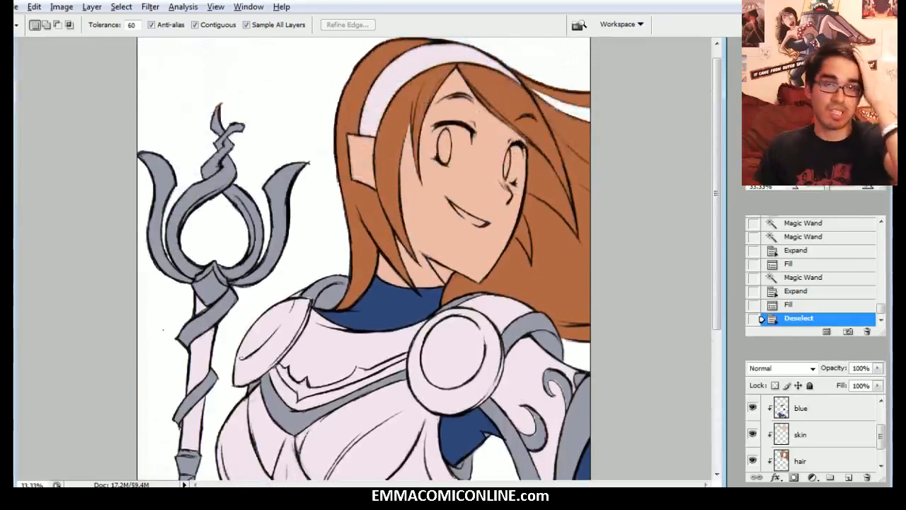
scroll(364, 258, "down", 2)
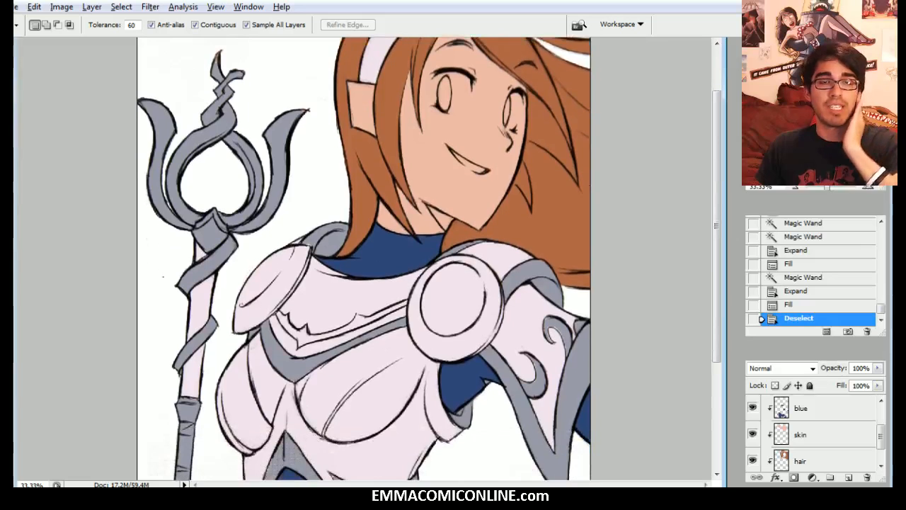
scroll(364, 259, "up", 1)
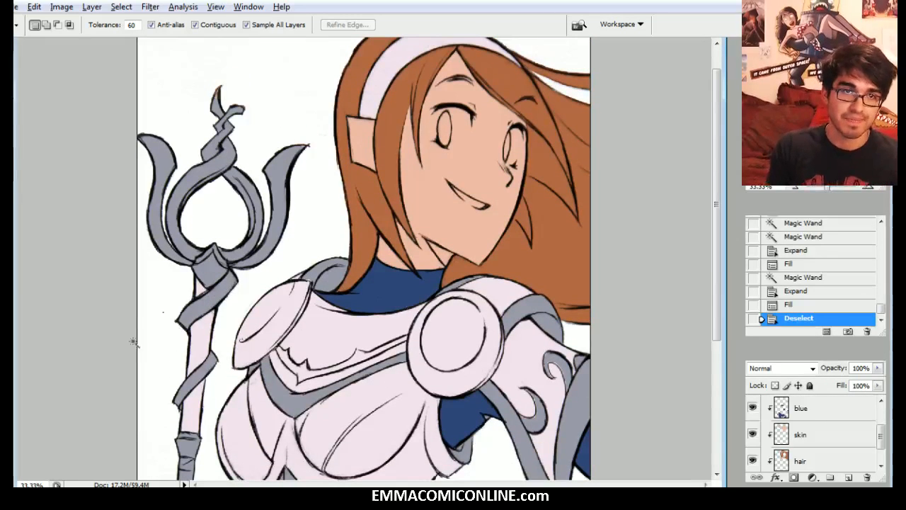
Step: Create a new layer named gold above the white layer and clip it to the layers below
key("ctrl+shift+n")
type("gold")
key("Return")
left_click(826, 423, "alt")
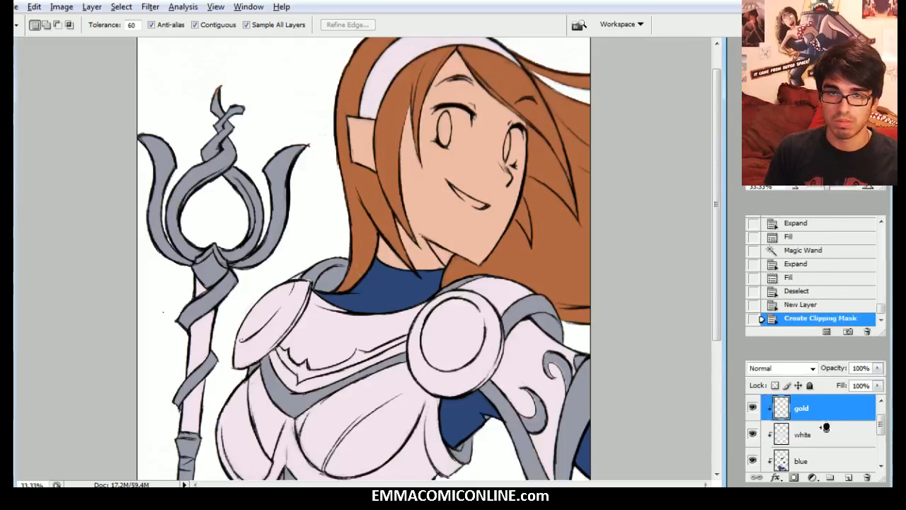
Step: Select the grey shoulder trim, arm-guard edging and arm-guard swirls with the Magic Wand at tolerance 60
left_click(533, 318)
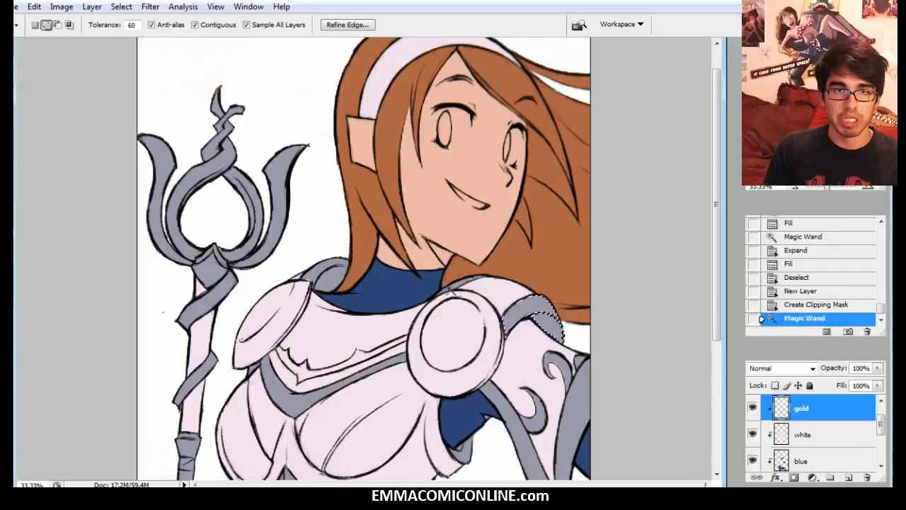
left_click(450, 291)
left_click(328, 276)
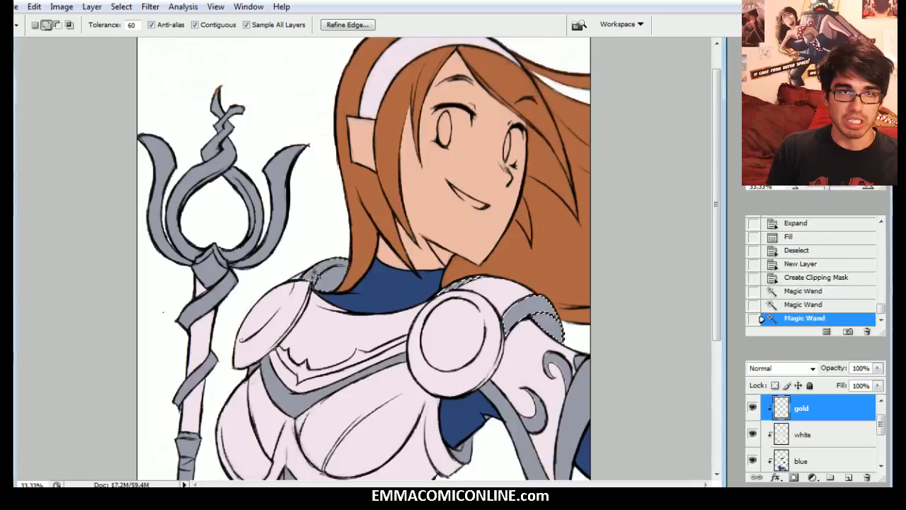
left_click(584, 406)
left_click(510, 425)
left_click(556, 369)
left_click(533, 409)
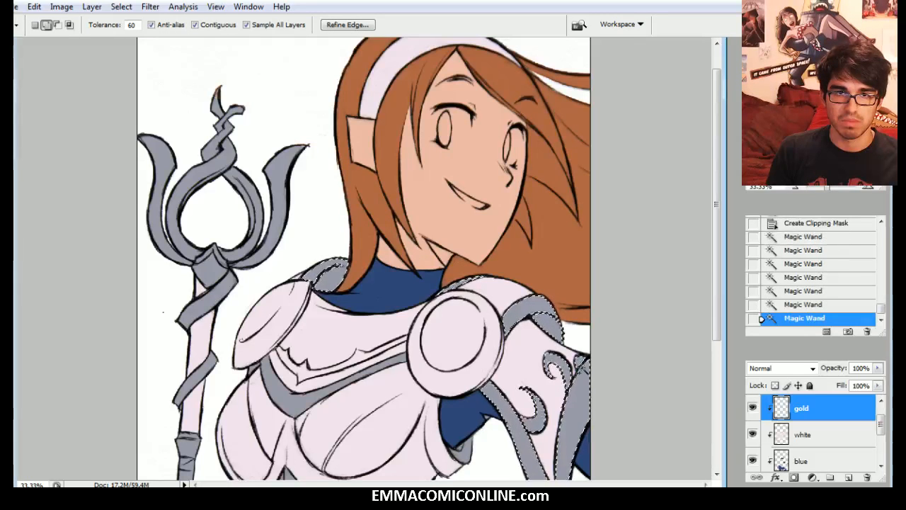
Step: Add the chest trim, waist trim, belt pieces and the grey parts of the staff to the Magic Wand selection
scroll(533, 396, "down", 3)
left_click(304, 280)
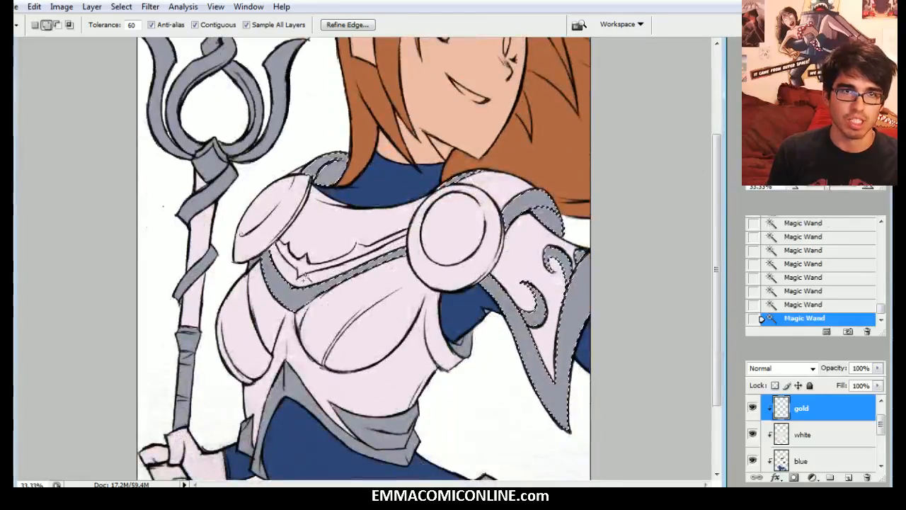
left_click(376, 439)
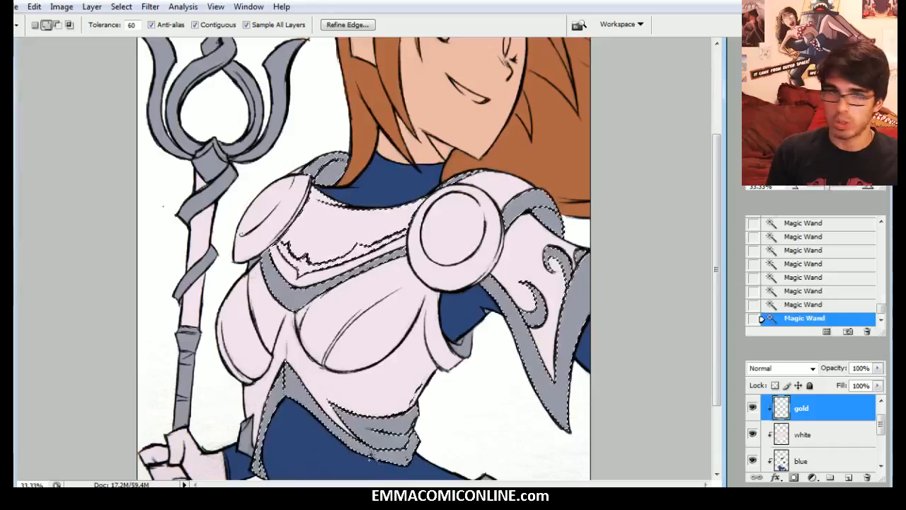
scroll(422, 358, "down", 3)
left_click(459, 441)
left_click(385, 473)
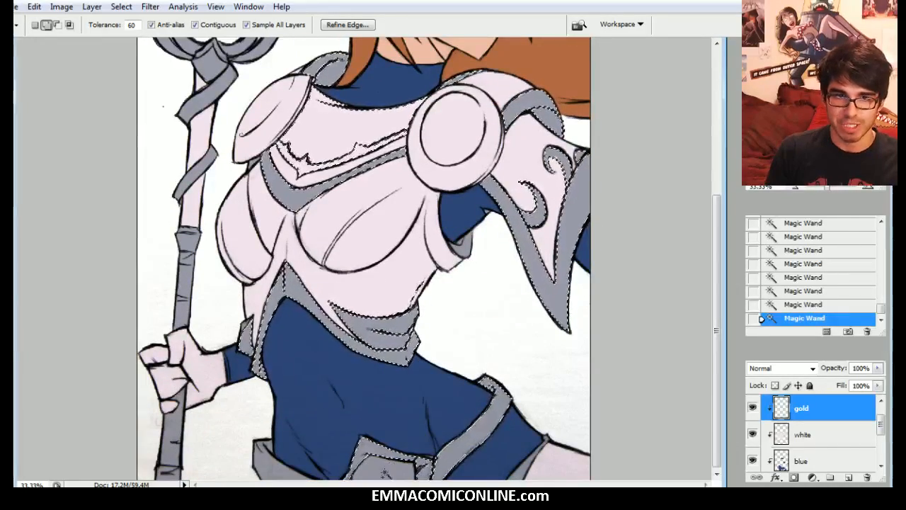
left_click(277, 470)
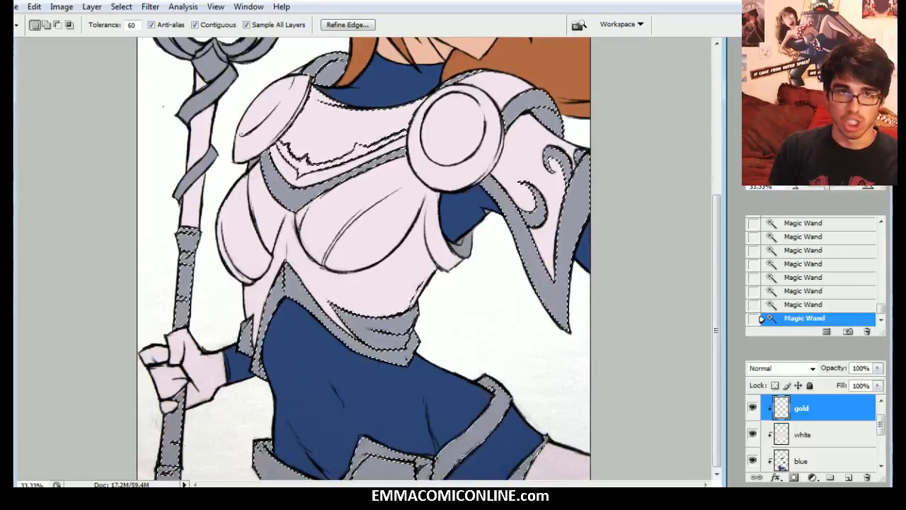
scroll(364, 259, "up", 2)
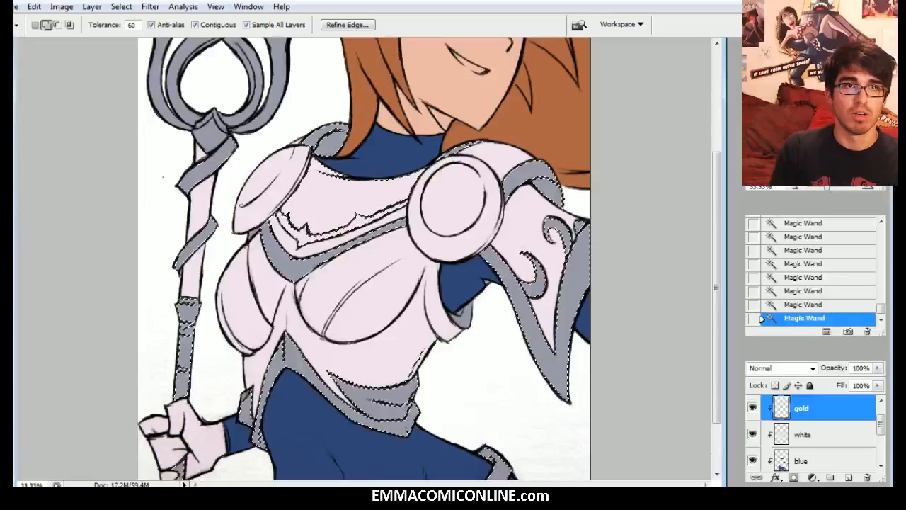
scroll(364, 258, "up", 2)
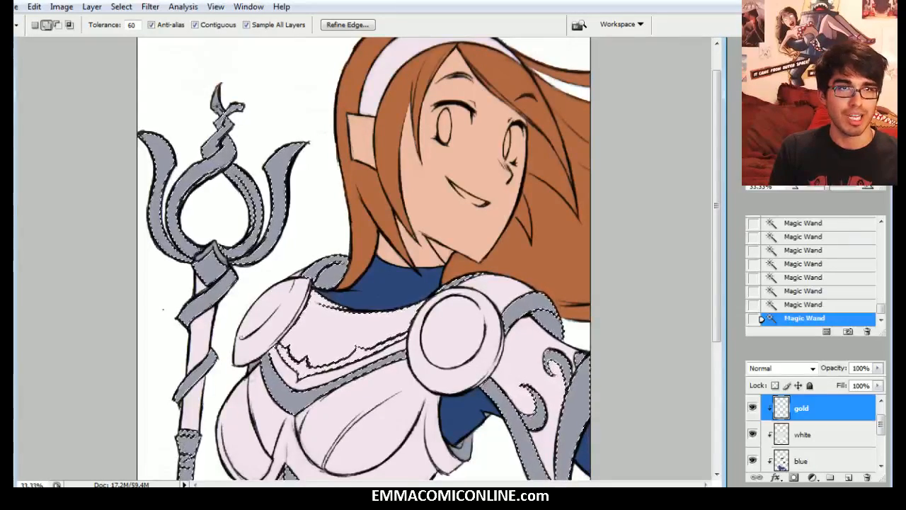
Step: Set the foreground colour to the reddish brown a05d48
left_click(17, 441)
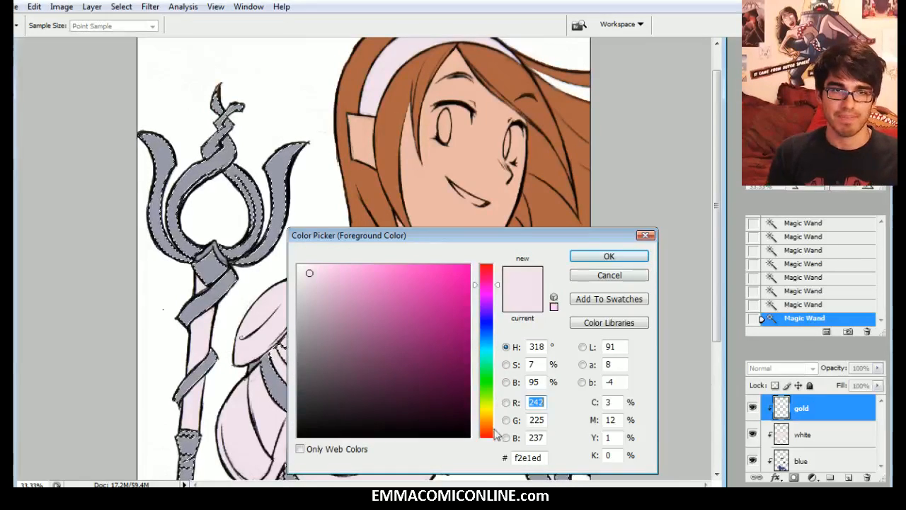
left_click_drag(497, 437, 497, 423)
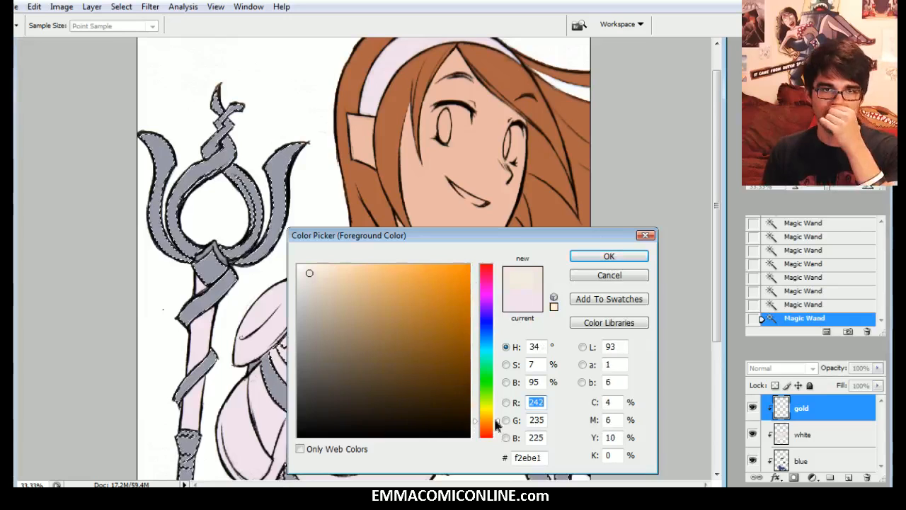
left_click(425, 269)
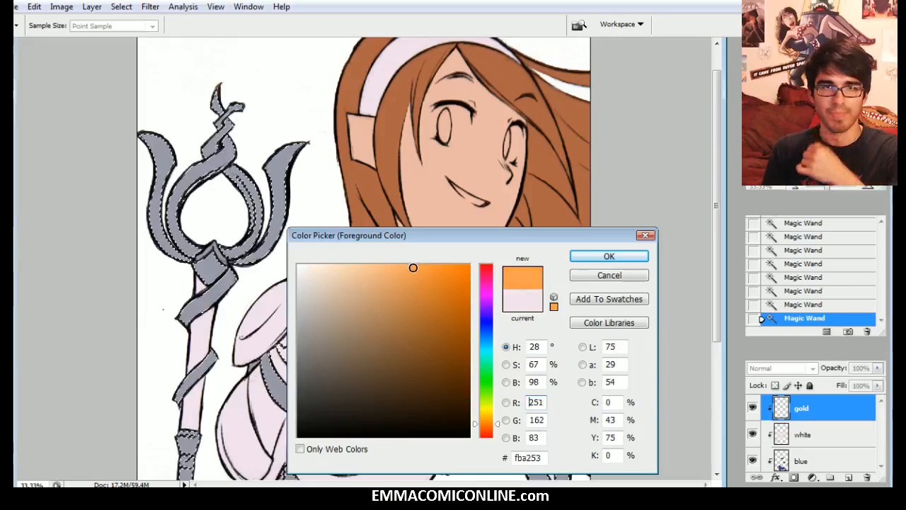
left_click_drag(495, 425, 498, 433)
mouse_move(415, 295)
left_mouse_down()
mouse_move(380, 288)
mouse_move(383, 280)
left_mouse_up()
mouse_move(484, 432)
left_mouse_down()
mouse_move(498, 419)
mouse_move(495, 430)
left_mouse_up()
left_click(396, 331)
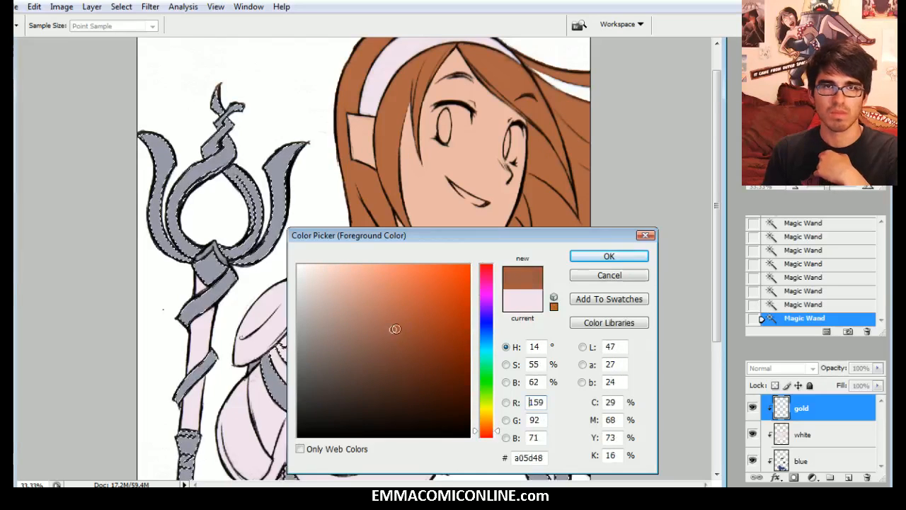
left_click(609, 257)
Step: Expand the selection, fill it with the reddish-brown foreground colour on the gold layer, and deselect
key("F2")
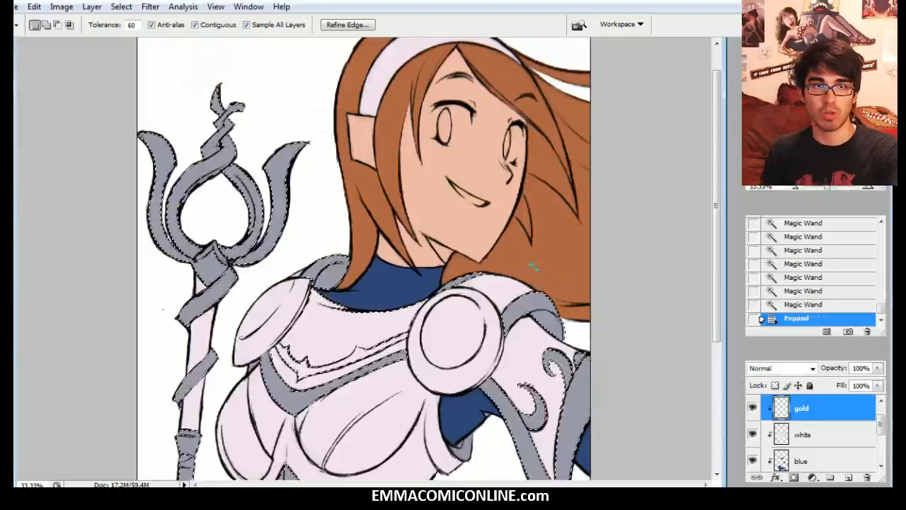
key("l")
key("ctrl+d")
Step: Brush the reddish brown over the grey gaps left at the collar below the staff's prongs
key("b")
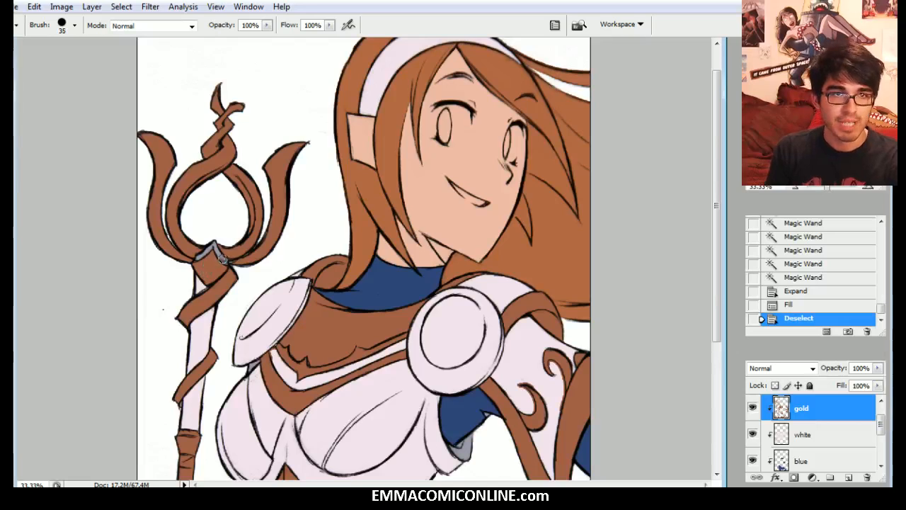
left_click(216, 249)
left_click(211, 253)
left_click(247, 257)
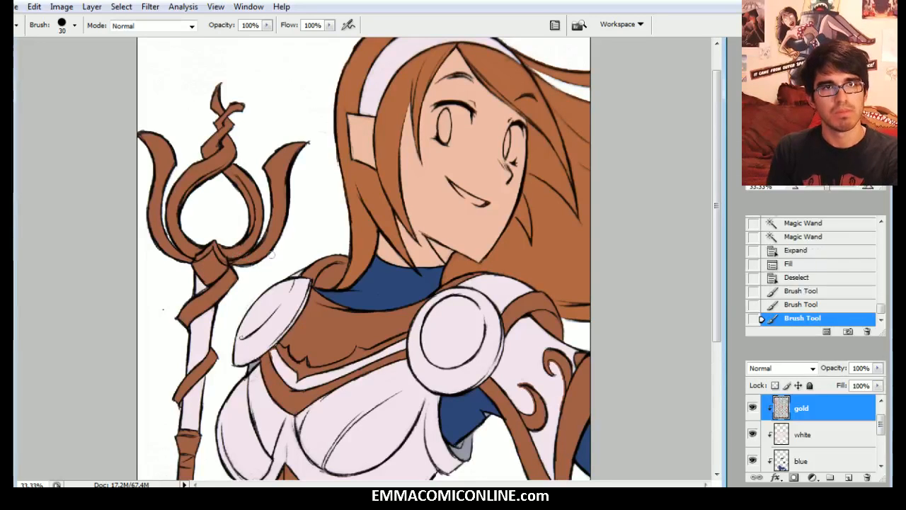
Step: Enlarge the brush to 70 and paint a reddish-brown spot in the centre of the round shoulder plate
scroll(364, 259, "down", 4)
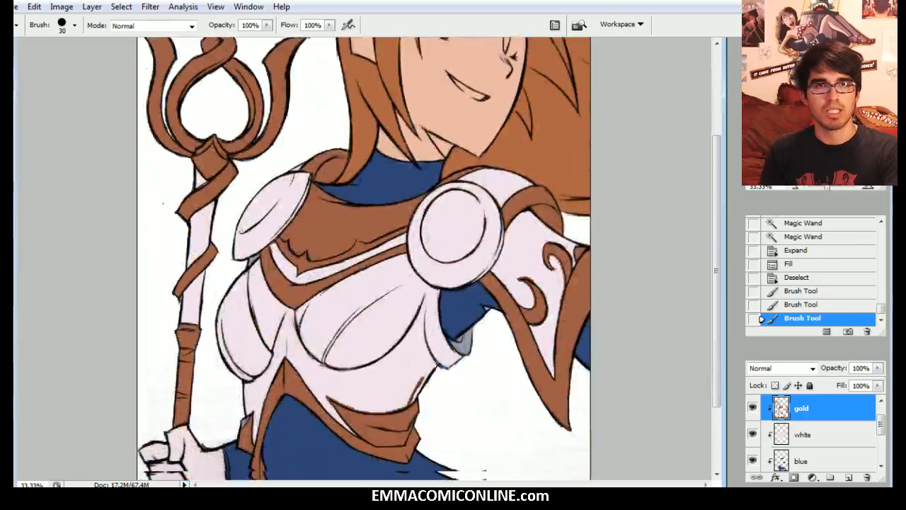
key("bracketright")
left_click_drag(451, 234, 446, 246)
left_click(455, 243)
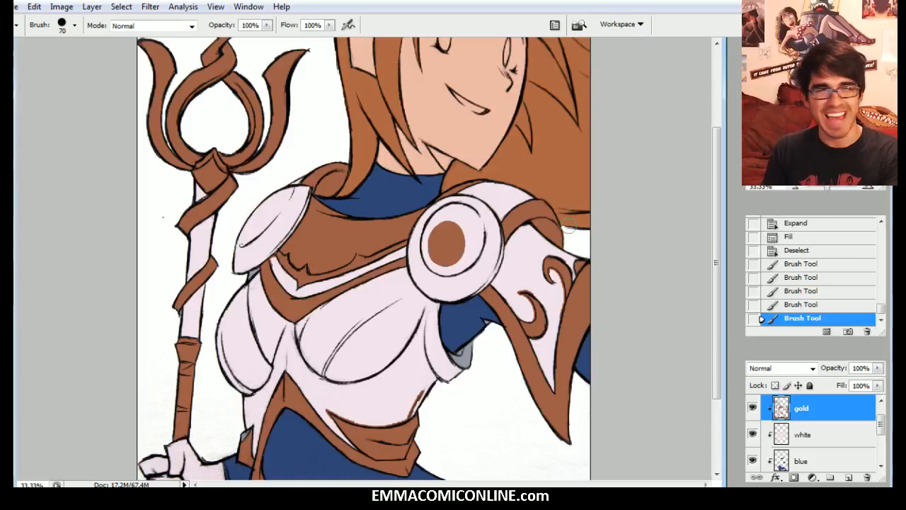
key("w")
left_click(354, 253)
left_click_drag(360, 253, 367, 253)
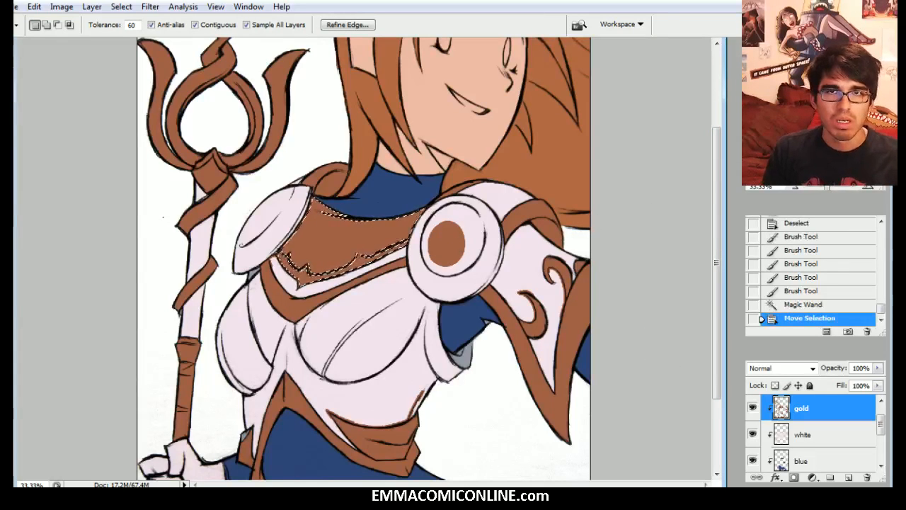
key("ctrl+d")
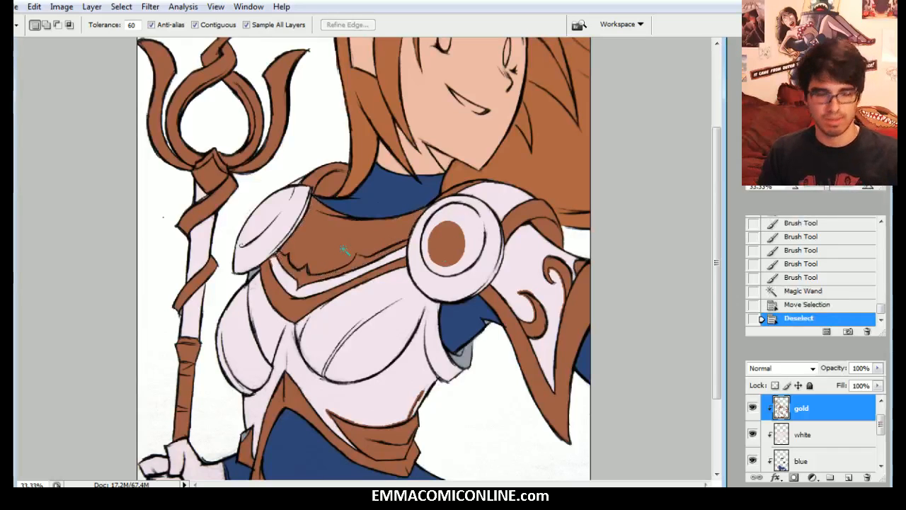
Step: Erase the reddish-brown fill from the upper chest panel, keeping the ornamental trim along its lower edge
key("b")
mouse_move(320, 204)
left_mouse_down()
mouse_move(310, 236)
mouse_move(318, 231)
left_mouse_up()
scroll(271, 258, "up", 1)
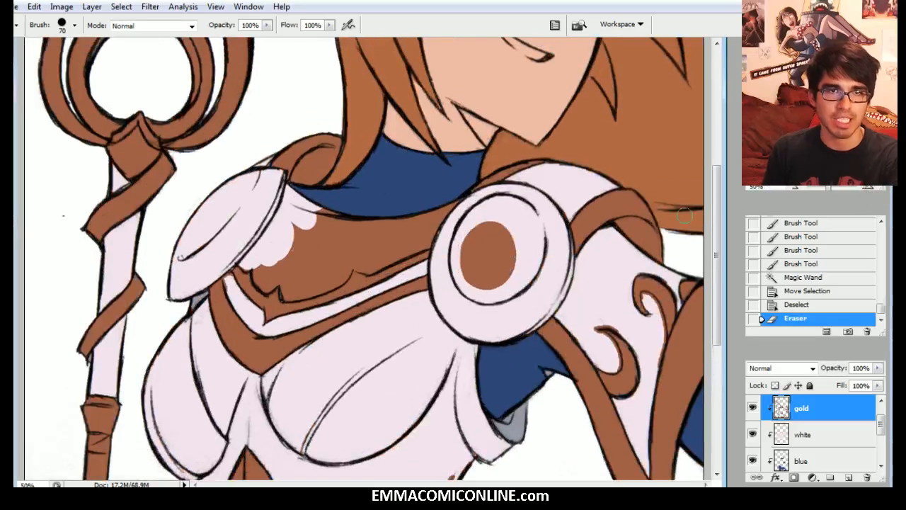
mouse_move(265, 263)
left_mouse_down()
mouse_move(287, 275)
mouse_move(290, 291)
mouse_move(331, 279)
mouse_move(301, 289)
mouse_move(349, 259)
mouse_move(344, 273)
mouse_move(347, 261)
mouse_move(368, 267)
mouse_move(410, 244)
mouse_move(392, 256)
mouse_move(402, 252)
mouse_move(465, 199)
mouse_move(451, 214)
mouse_move(451, 205)
mouse_move(300, 274)
mouse_move(309, 270)
mouse_move(294, 261)
mouse_move(281, 228)
mouse_move(361, 225)
mouse_move(262, 257)
mouse_move(230, 281)
mouse_move(225, 276)
mouse_move(235, 301)
left_mouse_up()
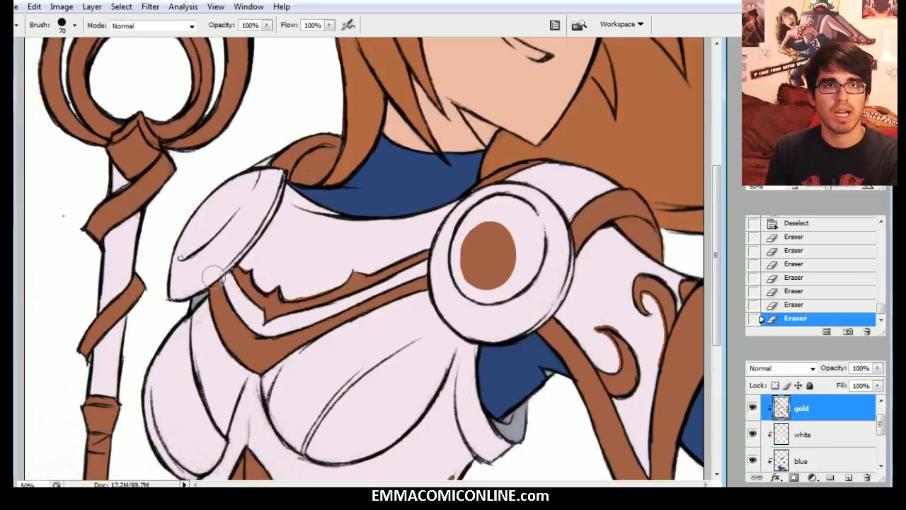
Step: Reduce the brush to 25 and paint the grey gap beneath the staff-side shoulder plate reddish brown
key("bracketleft")
key("bracketleft")
key("bracketleft")
key("bracketright")
key("bracketright")
left_click_drag(222, 285, 196, 303)
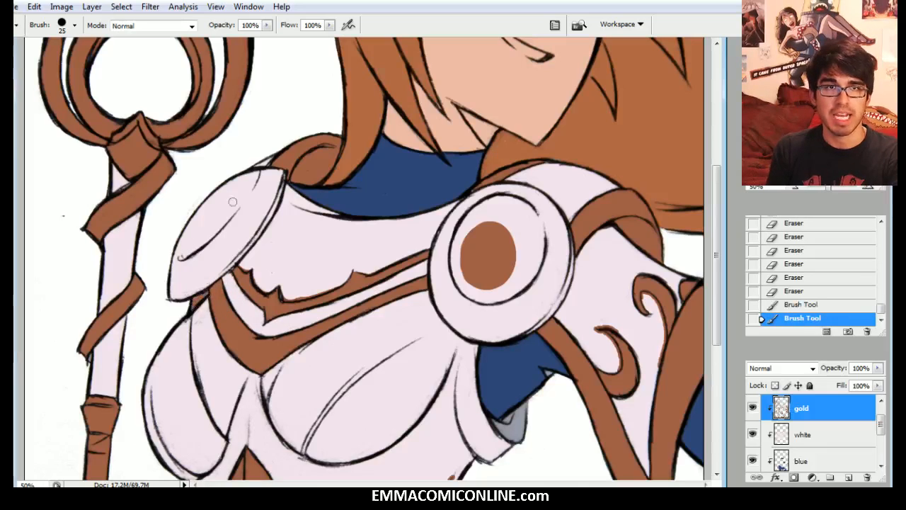
Step: Paint the inner ovals of both shoulder plates reddish brown, enlarging the brush to 60 for the round plate
key("bracketright")
mouse_move(201, 241)
left_mouse_down()
mouse_move(179, 256)
mouse_move(246, 178)
left_mouse_up()
key("bracketright")
key("bracketright")
mouse_move(488, 254)
left_mouse_down()
mouse_move(462, 268)
mouse_move(524, 258)
mouse_move(499, 211)
mouse_move(467, 228)
mouse_move(458, 273)
mouse_move(501, 263)
mouse_move(489, 294)
mouse_move(524, 258)
left_mouse_up()
mouse_move(519, 223)
left_mouse_down()
mouse_move(535, 216)
mouse_move(534, 248)
left_mouse_up()
left_click_drag(485, 287, 514, 284)
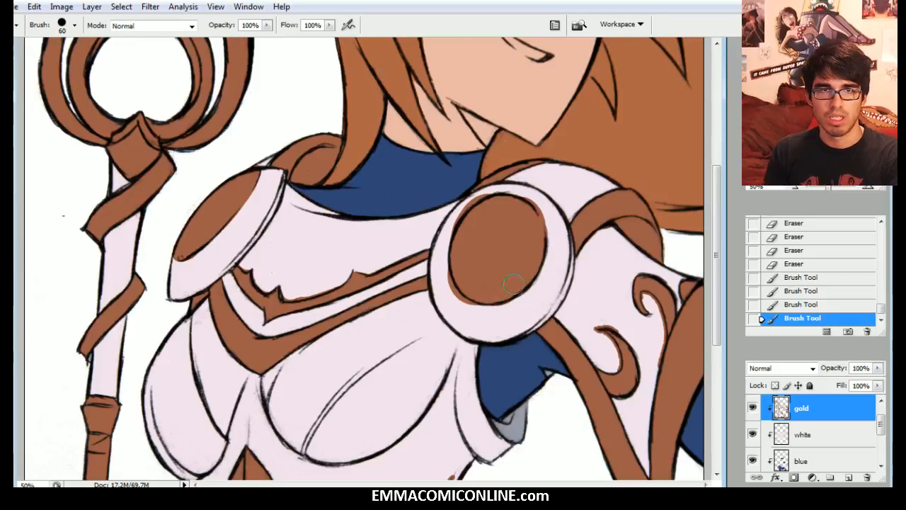
Step: Erase the reddish-brown overspill around the outline of the round shoulder plate's inner circle
key("e")
left_click_drag(468, 306, 447, 270)
mouse_move(488, 188)
left_mouse_down()
mouse_move(461, 210)
mouse_move(446, 239)
left_mouse_up()
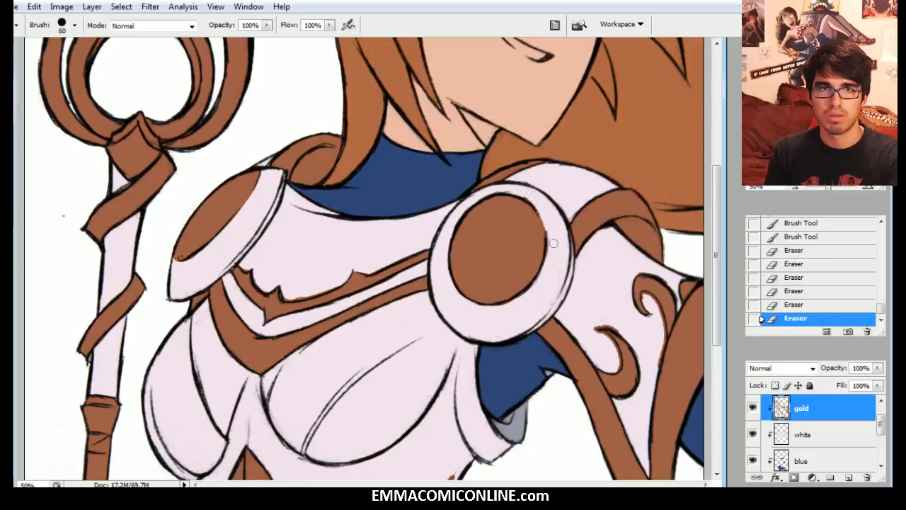
left_click_drag(550, 226, 536, 207)
left_click_drag(532, 203, 542, 214)
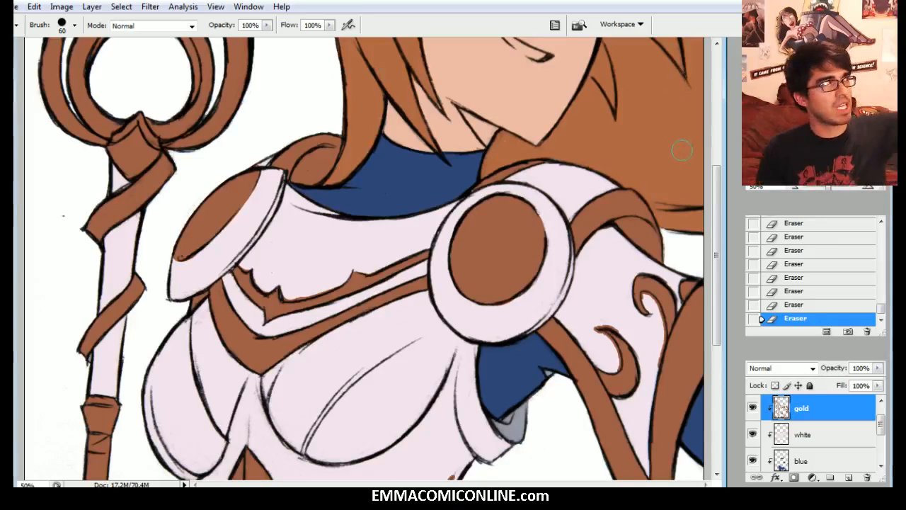
scroll(359, 259, "down", 2)
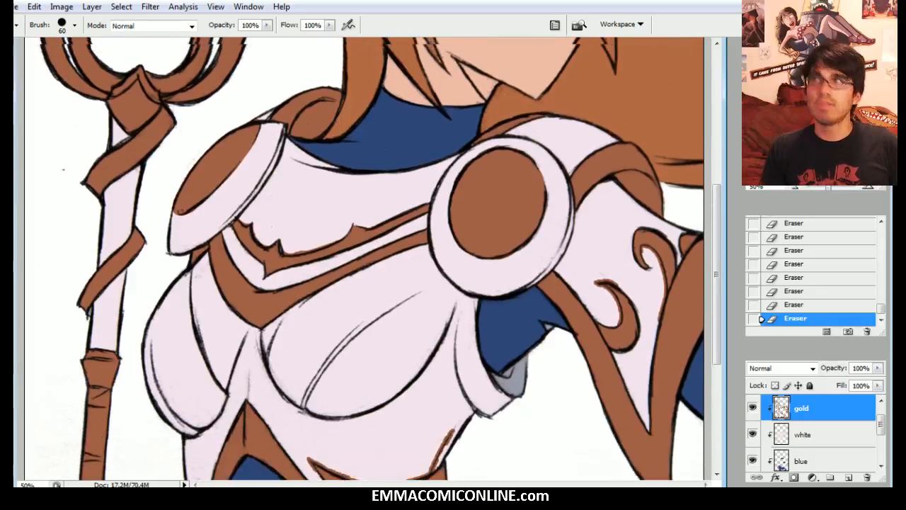
scroll(379, 260, "up", 1)
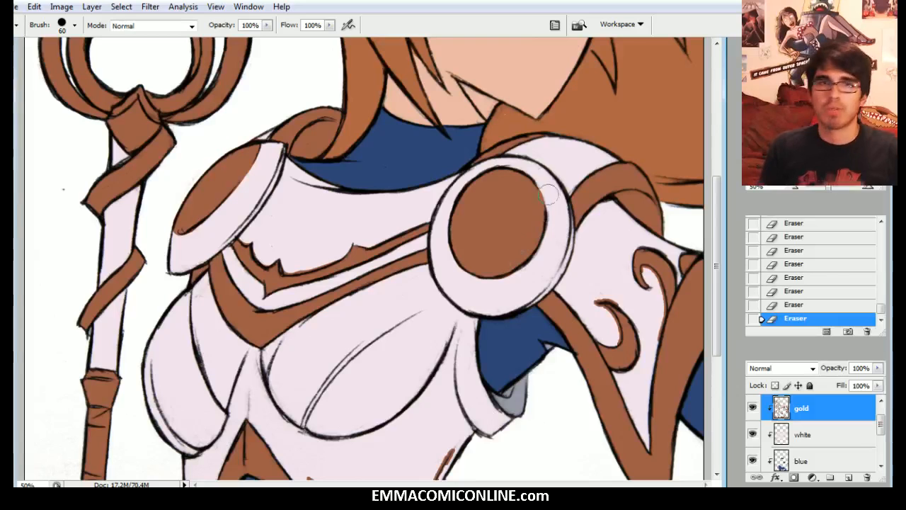
key("w")
left_click(372, 216)
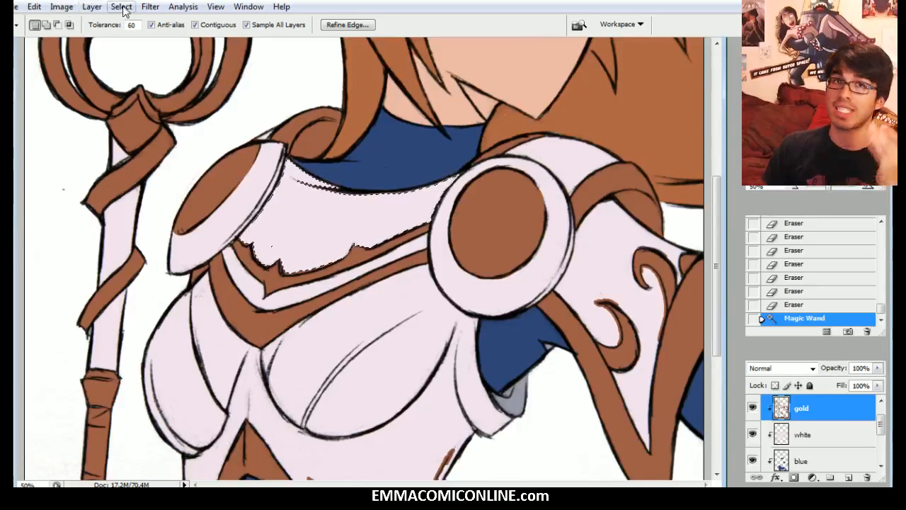
key("ctrl+d")
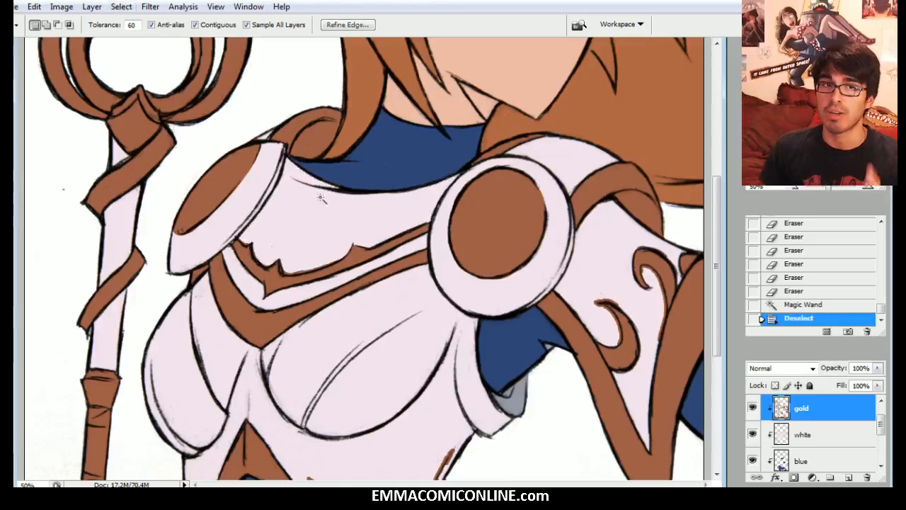
left_click(322, 206)
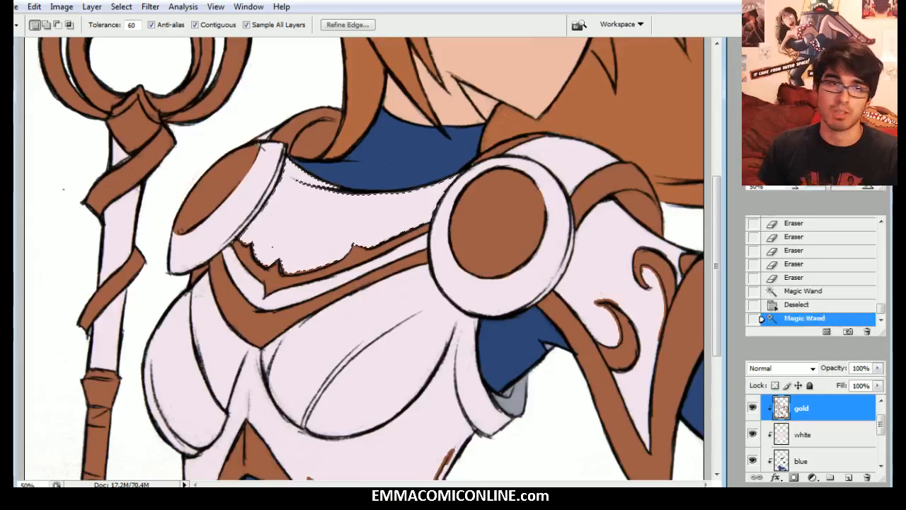
left_click(129, 9)
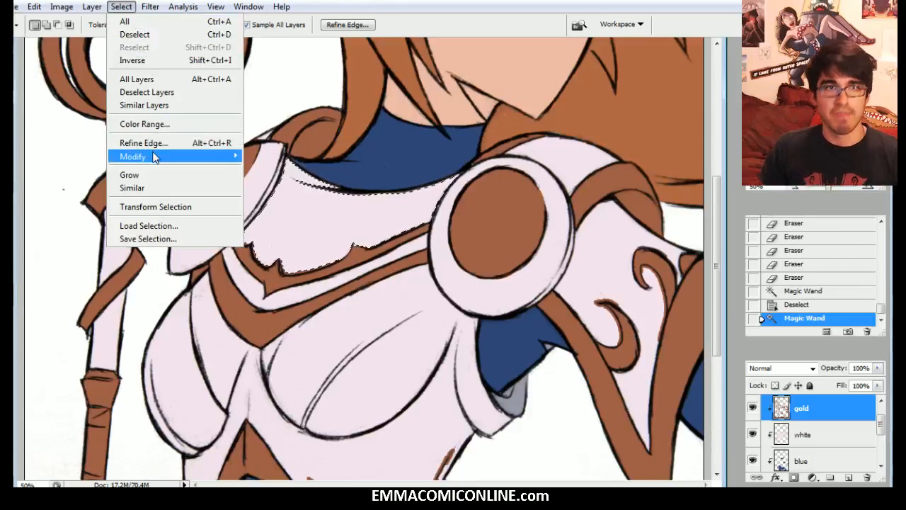
mouse_move(206, 163)
left_click(279, 182)
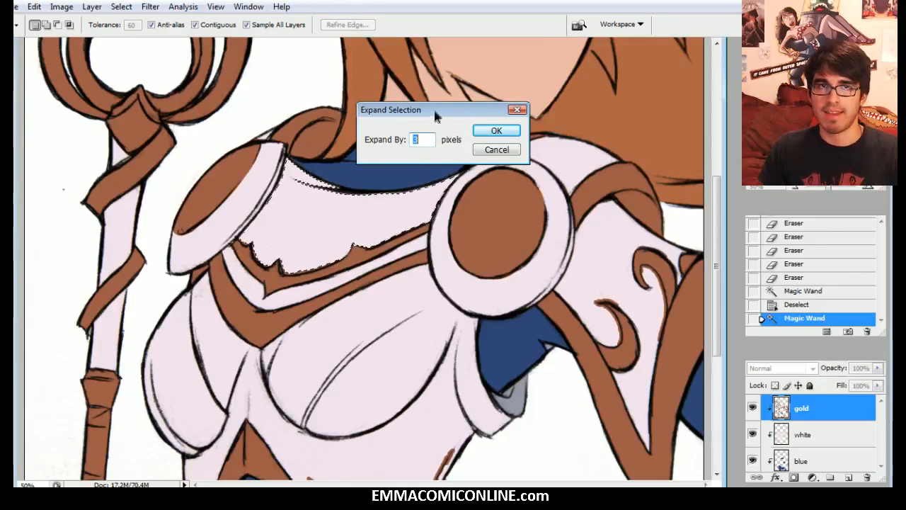
left_click_drag(435, 116, 432, 148)
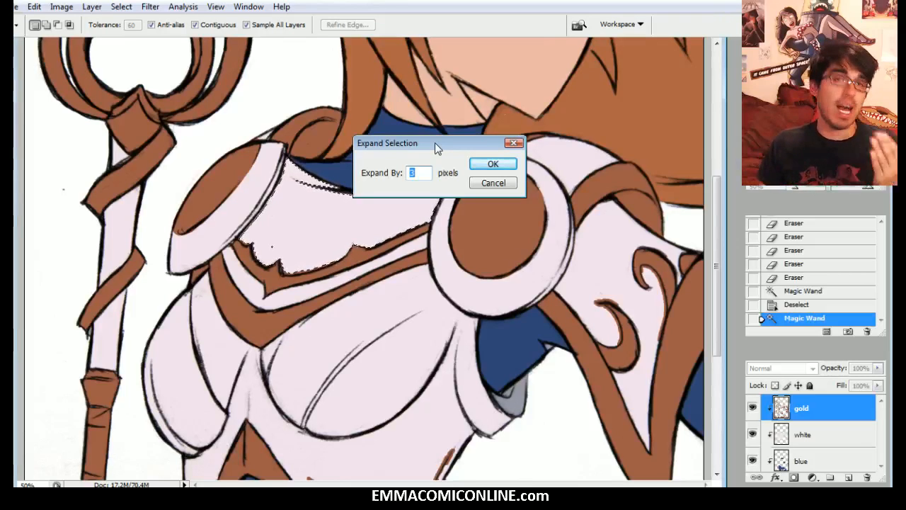
left_click(493, 183)
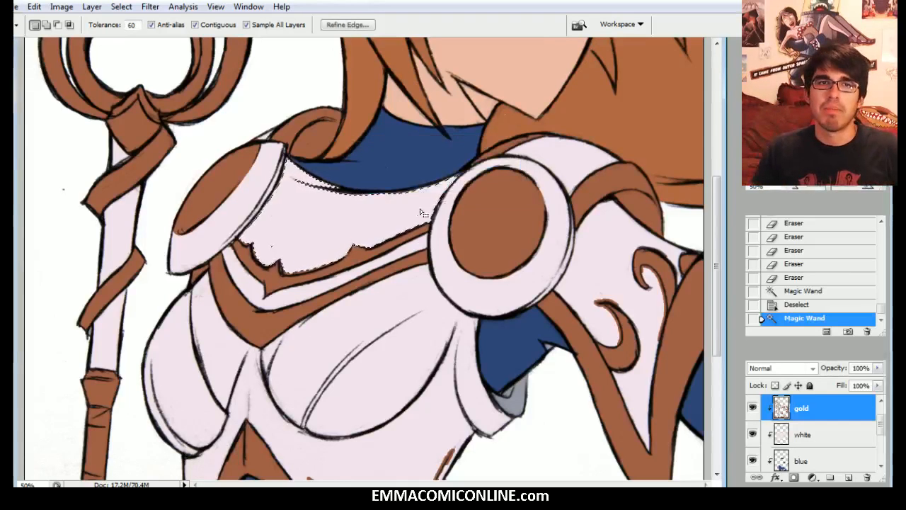
key("ctrl+d")
Step: Create a new layer named face directly above the white layer
scroll(364, 258, "up", 10)
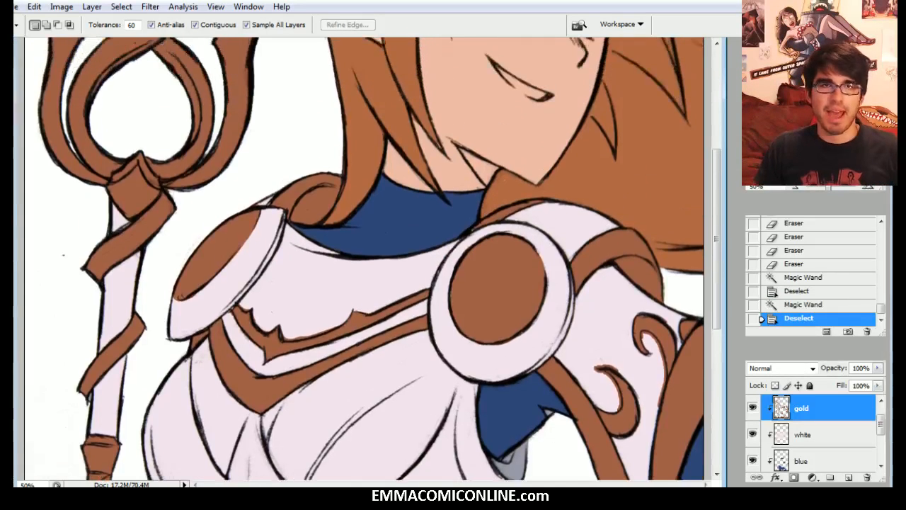
scroll(364, 258, "down", 2)
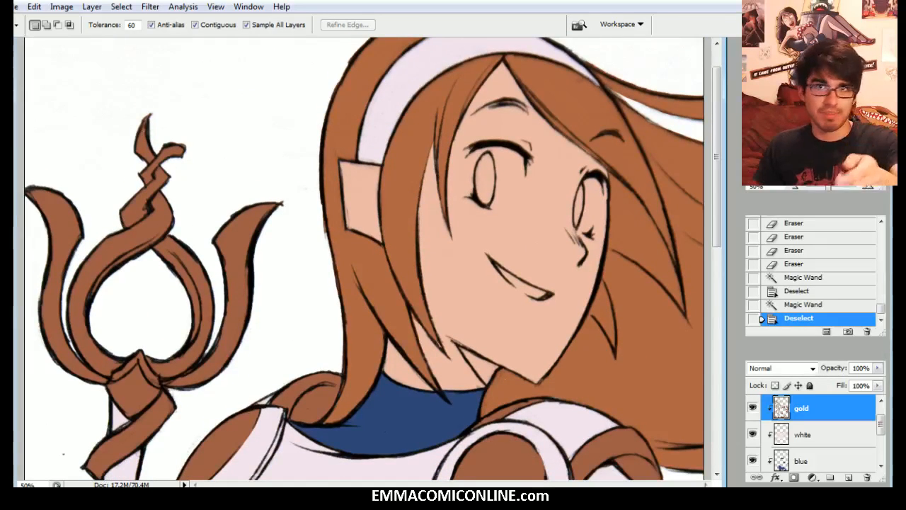
scroll(364, 257, "down", 8)
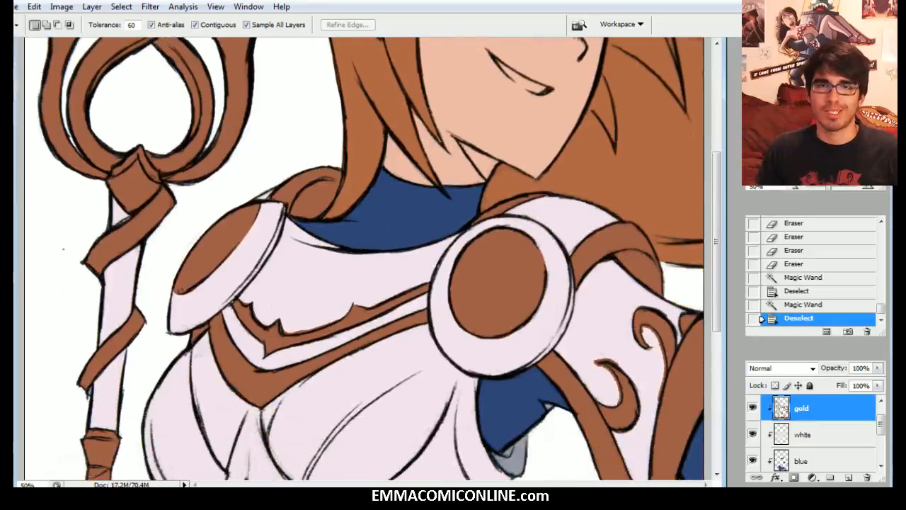
left_click(807, 435)
scroll(318, 459, "up", 6)
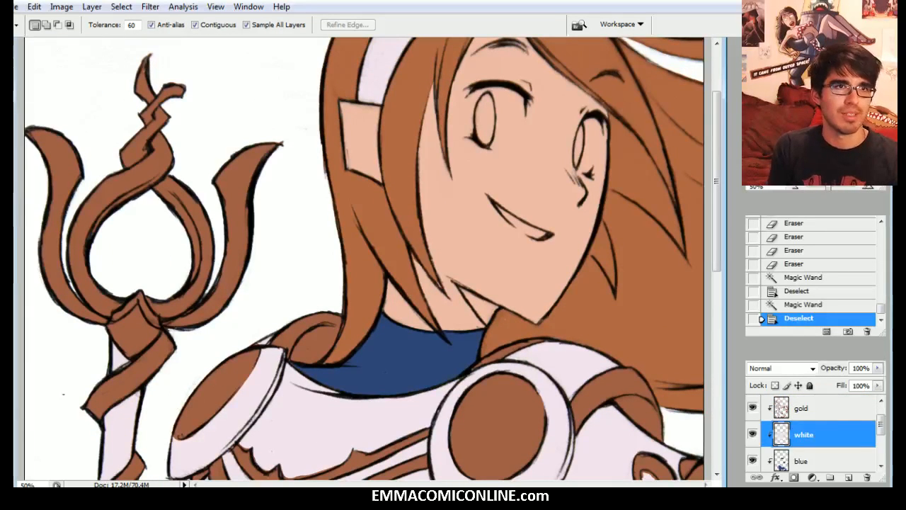
key("b")
scroll(364, 258, "down", 2)
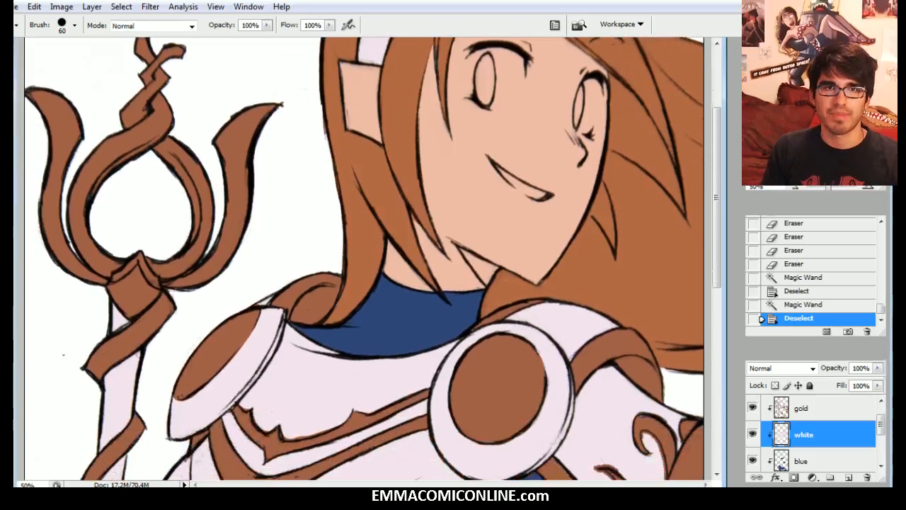
key("ctrl+shift+n")
type("face")
key("Return")
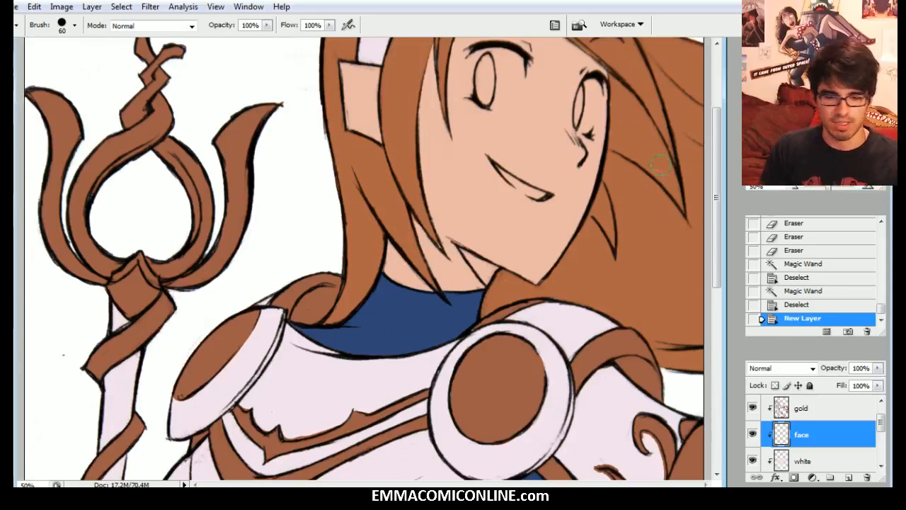
Step: Paint the teeth off-white on the face layer, using brush size 25 and then 10 for the narrow corner of the mouth
key("ctrl+plus")
mouse_move(642, 59)
left_mouse_down()
mouse_move(642, 86)
mouse_move(555, 165)
left_mouse_up()
key("bracketleft")
key("bracketleft")
key("bracketleft")
key("bracketleft")
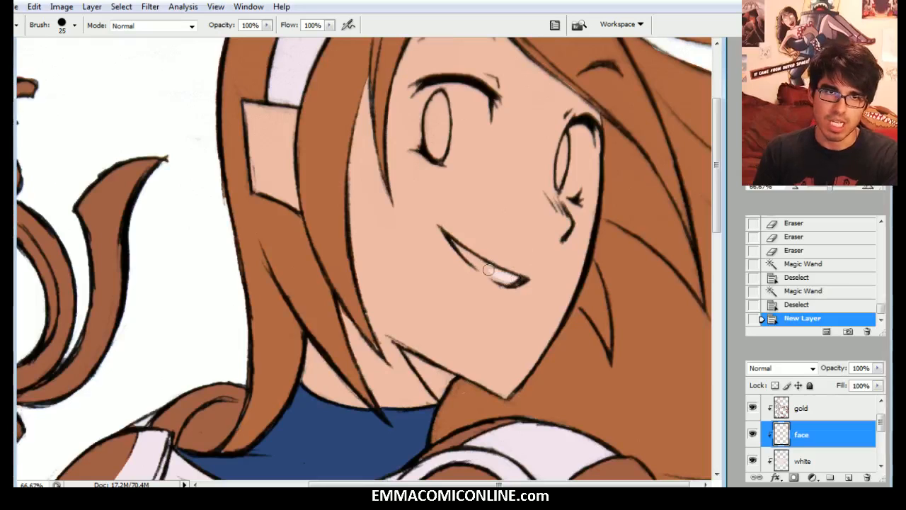
left_click(498, 276)
left_click(504, 280)
left_click_drag(504, 279, 516, 278)
mouse_move(497, 274)
left_mouse_down()
mouse_move(471, 258)
mouse_move(498, 272)
mouse_move(453, 243)
left_mouse_up()
key("bracketleft")
left_click(465, 252)
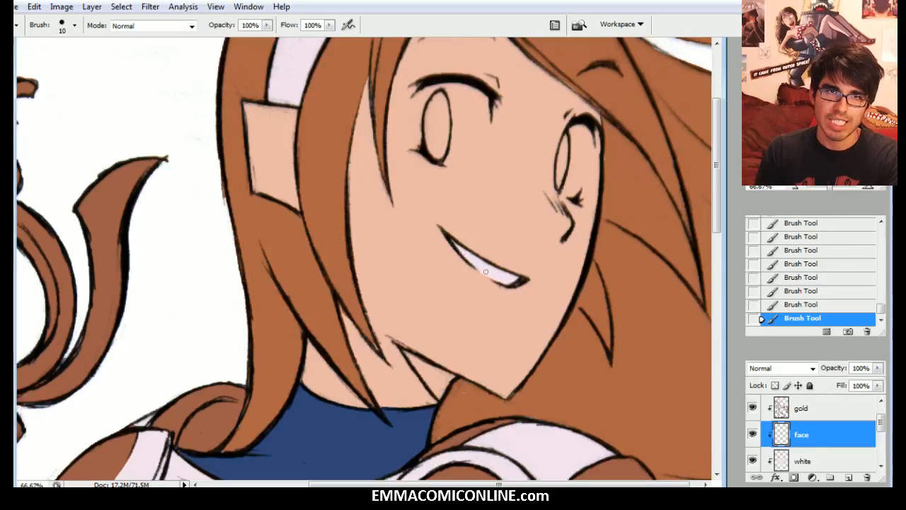
Step: Enlarge the brush to 25 and paint the whites of both eyes off-white
key("bracketright")
key("bracketright")
mouse_move(569, 191)
left_mouse_down()
mouse_move(582, 136)
mouse_move(576, 189)
mouse_move(582, 137)
left_mouse_up()
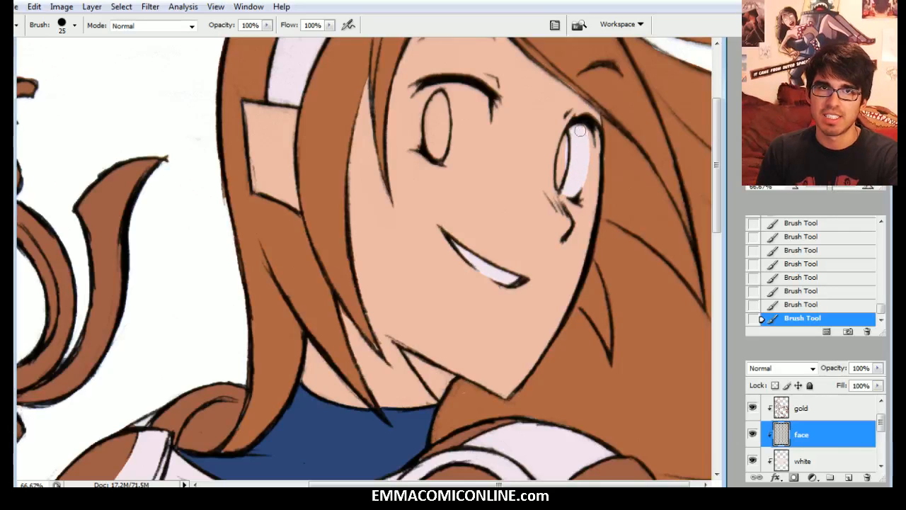
key("bracketright")
mouse_move(440, 147)
left_mouse_down()
mouse_move(464, 166)
mouse_move(479, 97)
mouse_move(461, 152)
mouse_move(466, 90)
mouse_move(448, 120)
mouse_move(424, 112)
mouse_move(431, 131)
mouse_move(421, 98)
mouse_move(441, 148)
left_mouse_up()
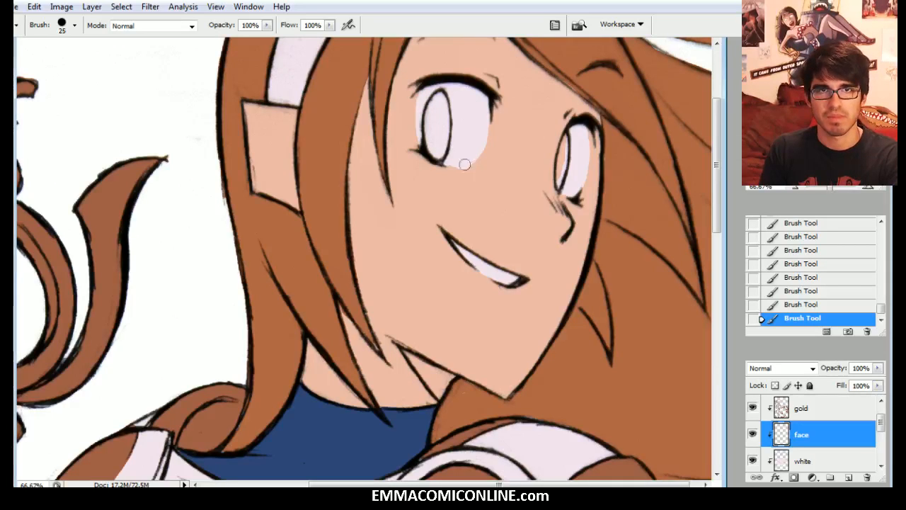
left_click_drag(482, 107, 443, 128)
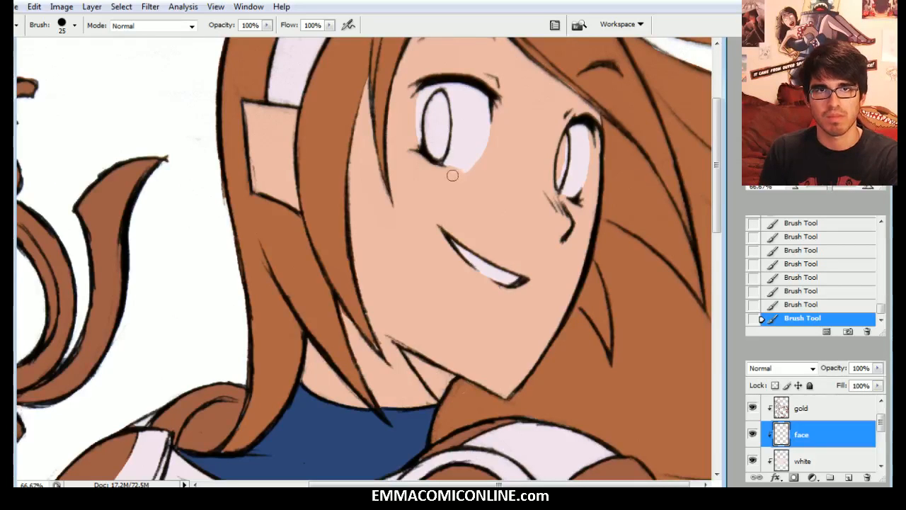
Step: Erase the off-white overspill along the lower edge of the staff-side eye
key("e")
left_click(430, 166)
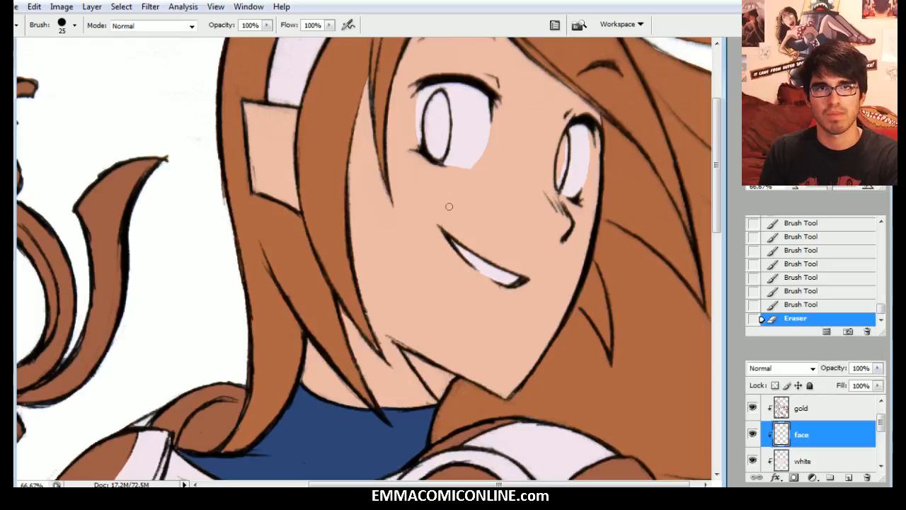
left_click_drag(448, 164, 459, 164)
left_click_drag(461, 164, 472, 161)
left_click(477, 101)
left_click(439, 129)
mouse_move(421, 145)
left_mouse_down()
mouse_move(425, 80)
mouse_move(421, 119)
left_mouse_up()
Step: Touch up the off-white beside the staff-side eye's iris and erase the overspill along its outer edge
key("e")
key("bracketright")
key("bracketright")
left_click_drag(424, 103, 431, 93)
mouse_move(422, 125)
left_mouse_down()
mouse_move(426, 142)
mouse_move(423, 135)
left_mouse_up()
left_click_drag(424, 94, 420, 105)
key("e")
left_click_drag(418, 148, 413, 108)
mouse_move(412, 104)
left_mouse_down()
mouse_move(414, 90)
mouse_move(417, 127)
left_mouse_up()
left_click_drag(412, 102, 412, 90)
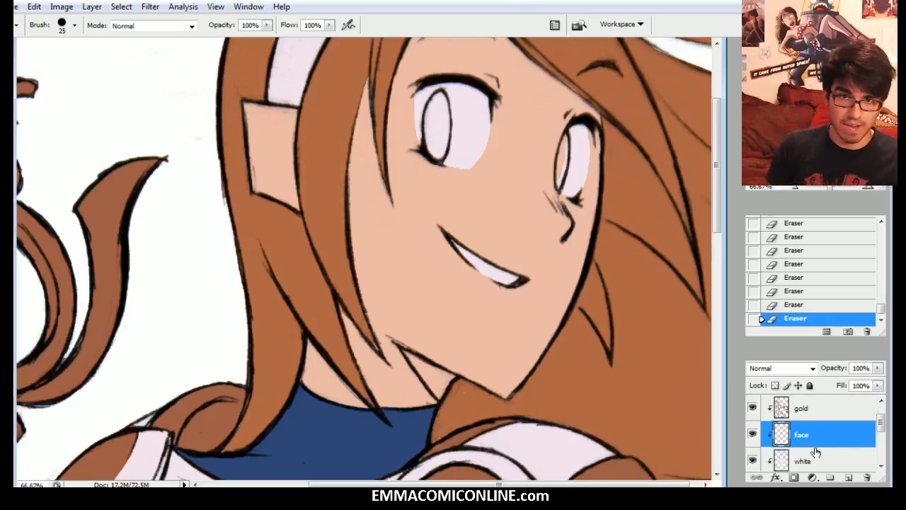
Step: Create a new layer named iris above the face layer and set the foreground colour to a bright light blue
key("ctrl+shift+n")
type("iris")
key("Return")
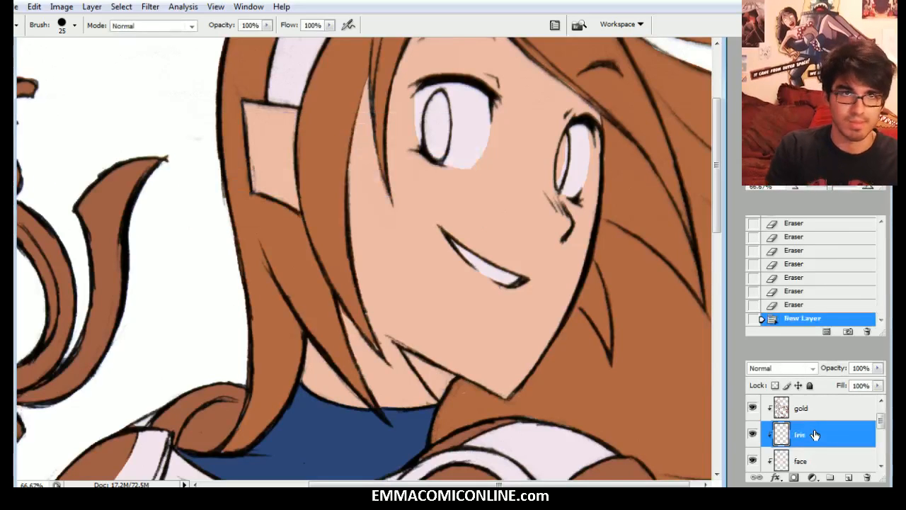
left_click(6, 389)
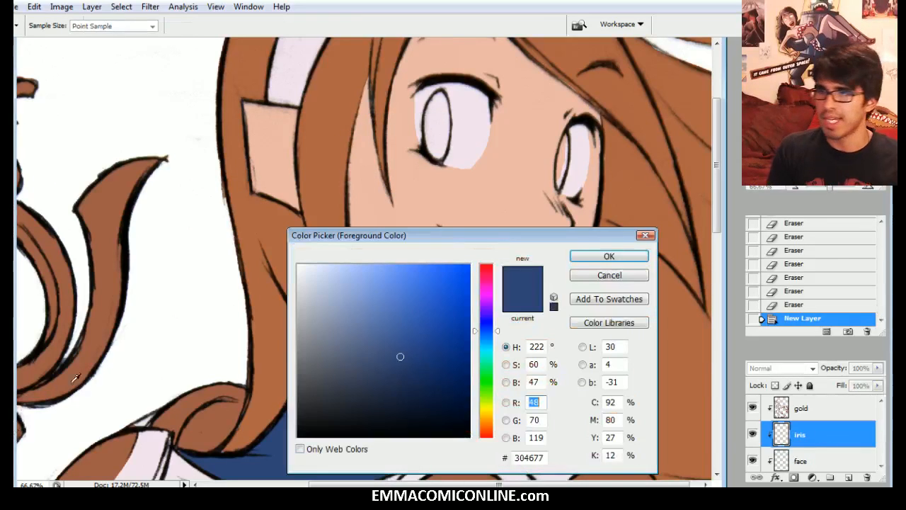
left_click(487, 336)
mouse_move(425, 312)
left_mouse_down()
mouse_move(394, 286)
mouse_move(402, 290)
left_mouse_up()
left_click(609, 256)
key("b")
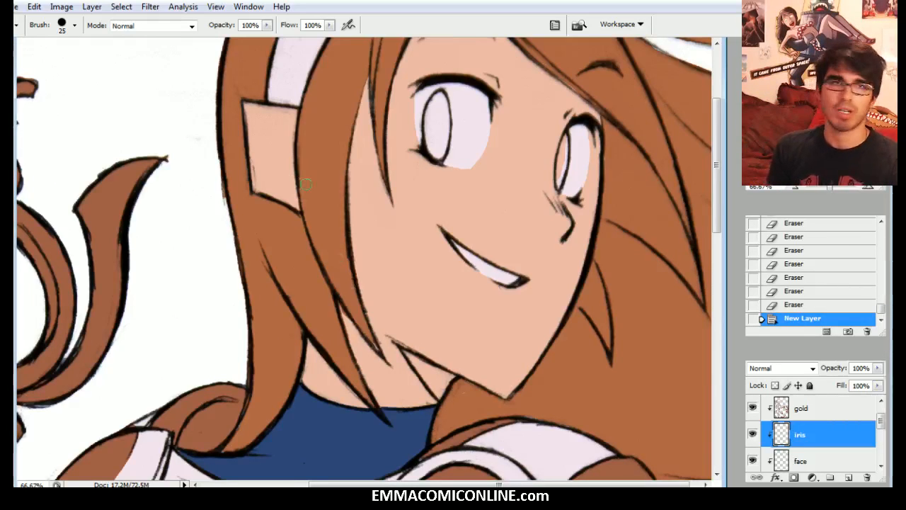
Step: Paint both irises light blue, reducing the brush to 15 for the narrow far eye and using 25 to touch up the staff-side one
key("bracketright")
key("bracketleft")
mouse_move(432, 145)
left_mouse_down()
mouse_move(443, 134)
mouse_move(439, 146)
mouse_move(440, 96)
mouse_move(429, 136)
mouse_move(437, 108)
left_mouse_up()
key("bracketleft")
key("bracketleft")
left_click_drag(558, 187, 570, 136)
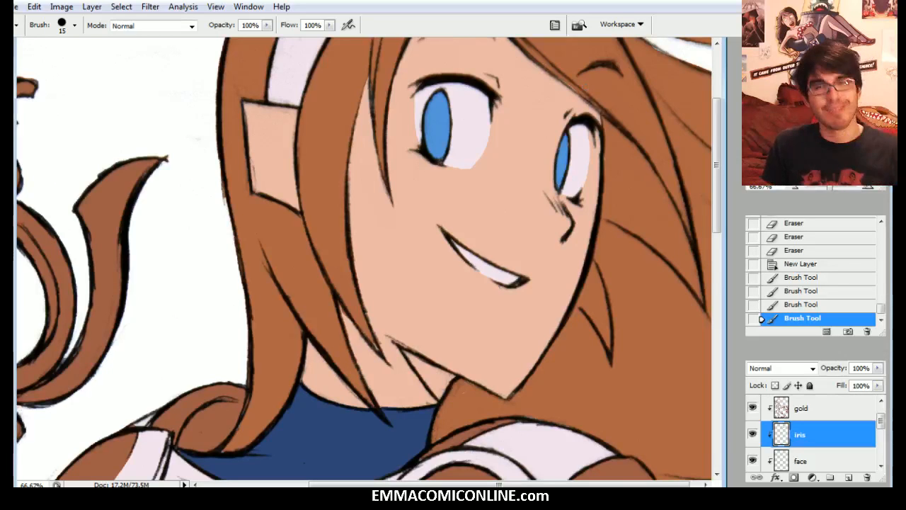
left_click_drag(444, 141, 462, 185)
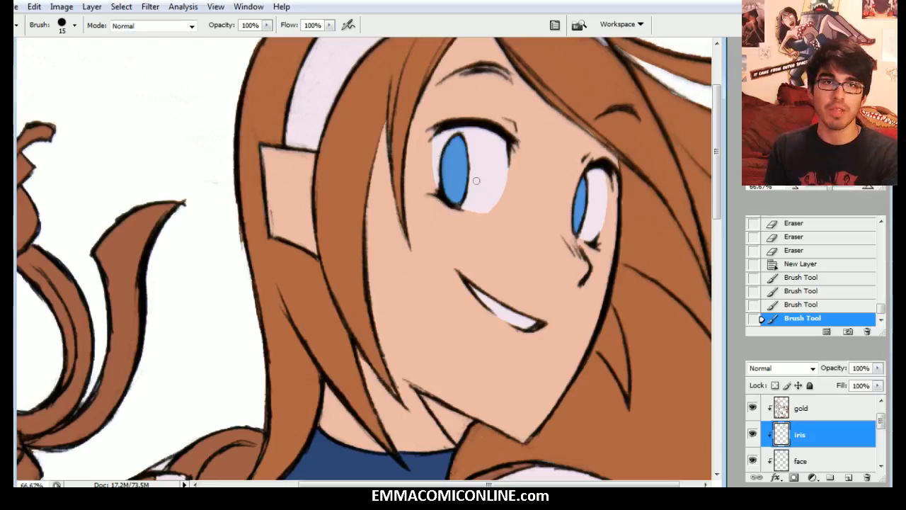
key("bracketright")
left_click(454, 186)
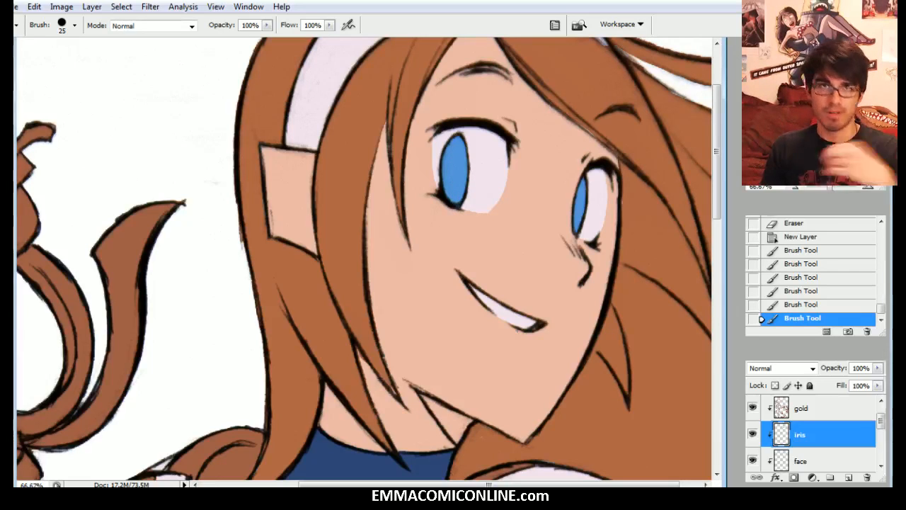
Step: Review the flat colours over the whole figure, then examine the face and staff up close
left_click(794, 186)
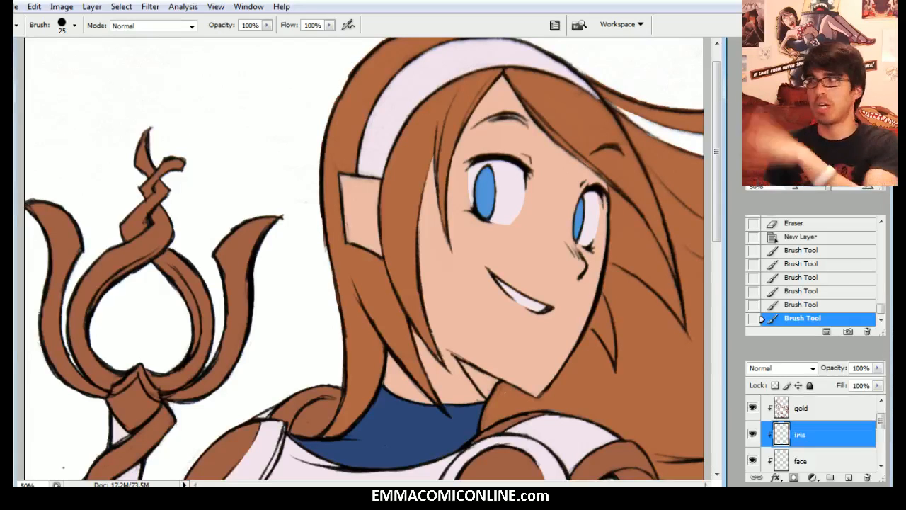
scroll(364, 262, "down", 2)
scroll(364, 262, "down", 1)
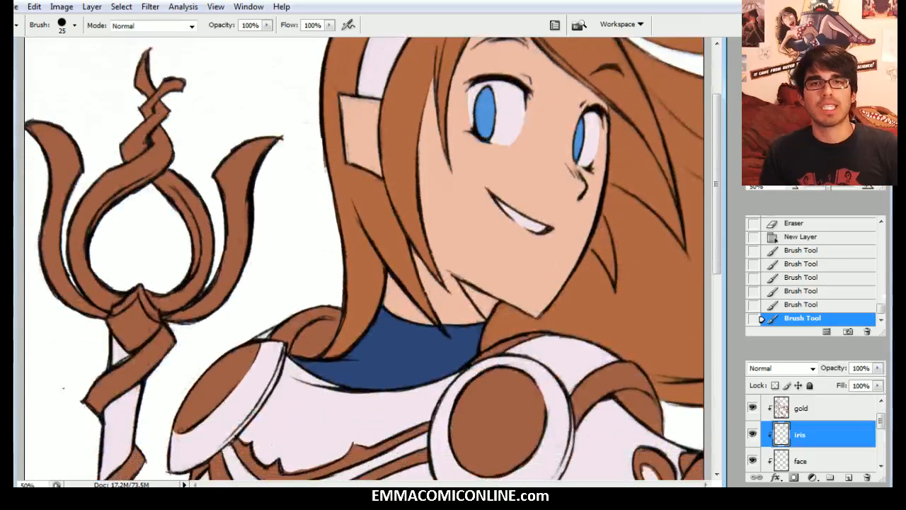
left_click(797, 189)
left_click(796, 189)
scroll(364, 262, "down", 4)
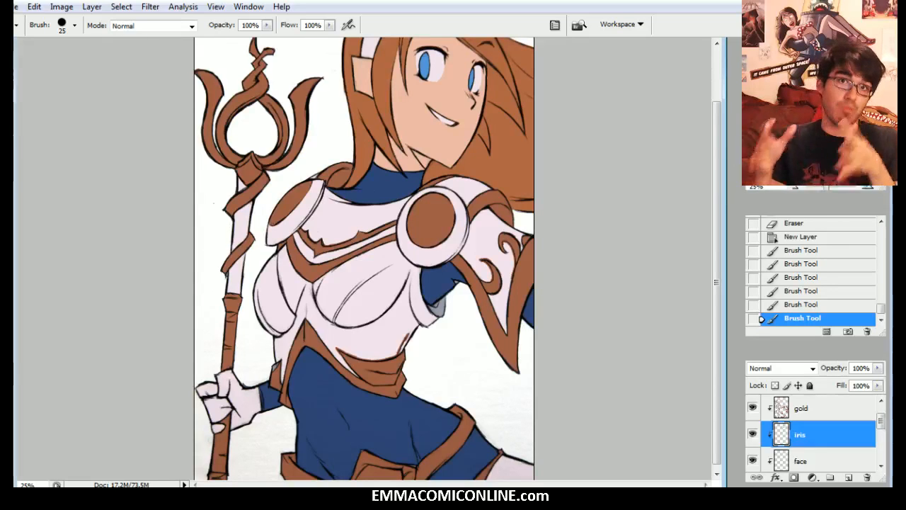
scroll(364, 259, "up", 3)
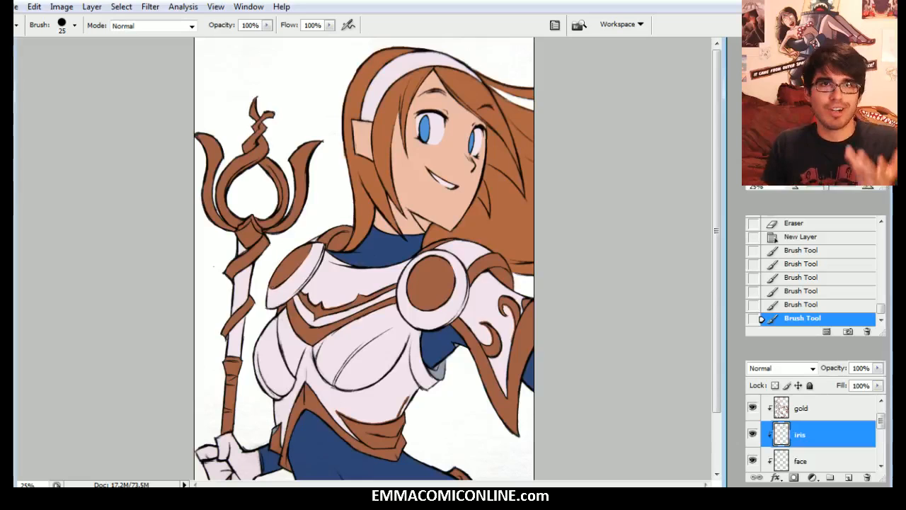
left_click(869, 187)
left_click(870, 188)
left_click_drag(815, 127, 816, 114)
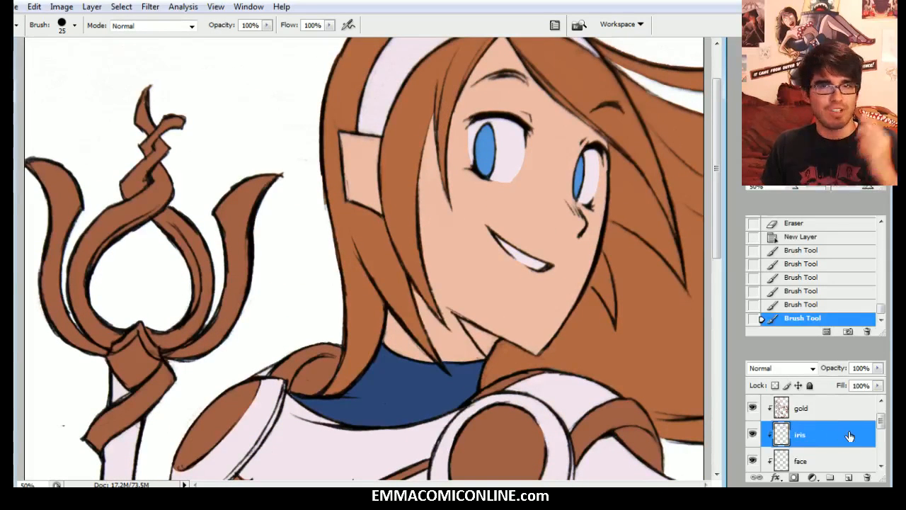
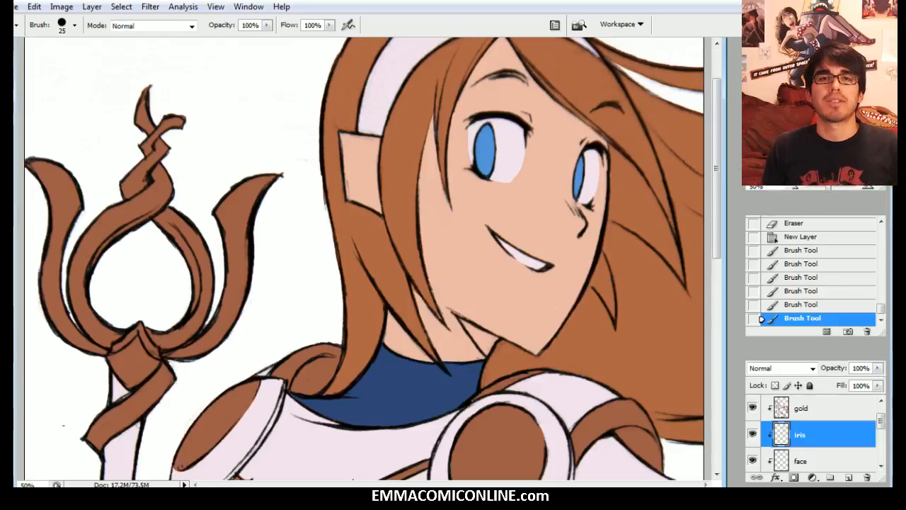
scroll(365, 258, "up", 1)
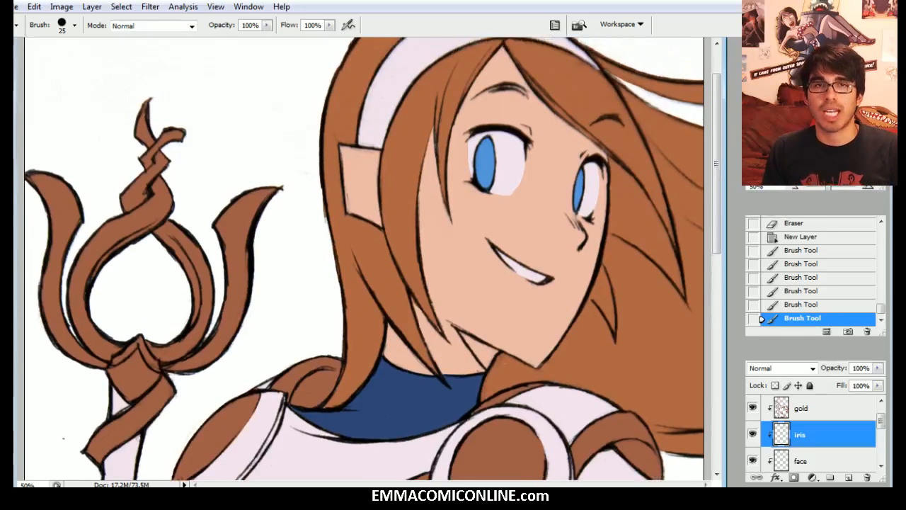
scroll(365, 258, "up", 1)
Step: Hide and show the white layer to check which areas it covers, then reselect the iris layer
left_click_drag(881, 420, 880, 431)
left_click(805, 446)
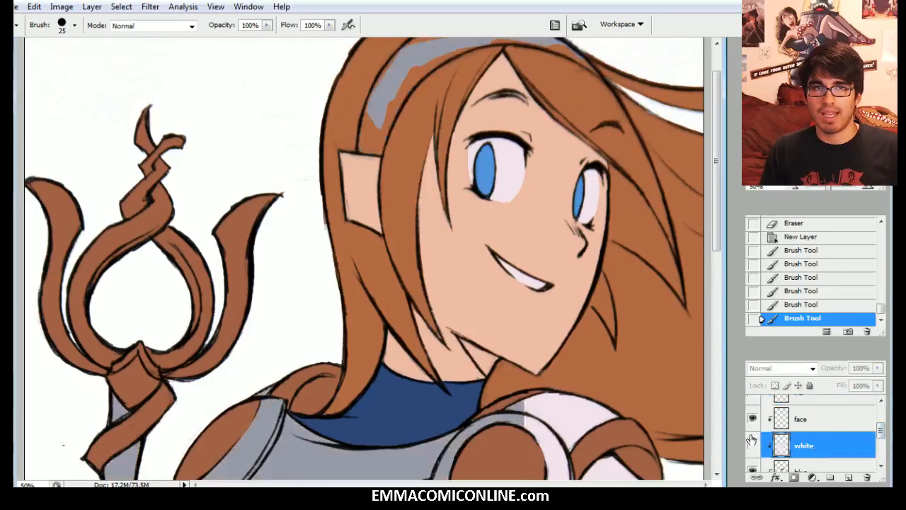
left_click_drag(882, 433, 881, 422)
left_click(821, 435)
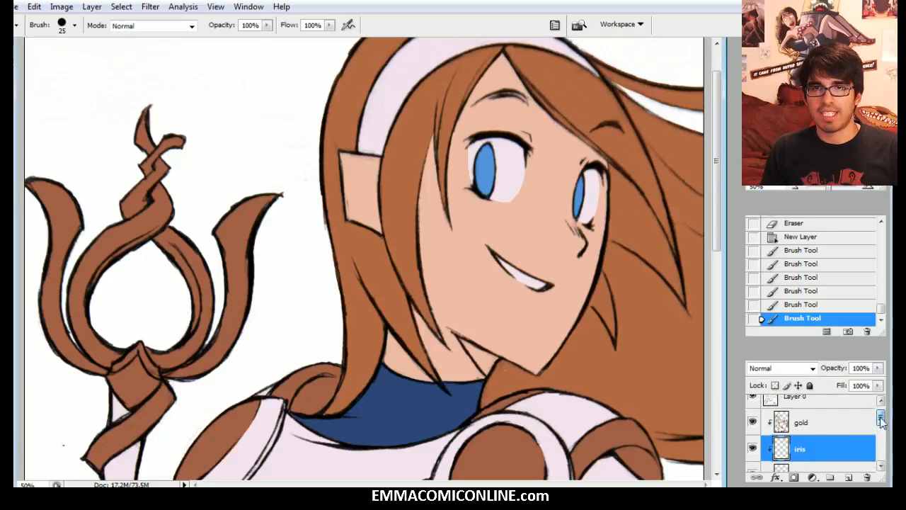
Step: Select the face layer and erase the excess white along the lower nose-side edge of the staff-side eye
scroll(824, 423, "up", 1)
left_click(807, 410)
left_click(786, 433)
left_click(753, 434)
left_click(752, 434)
left_click(814, 460)
left_click(753, 458)
left_click(752, 458)
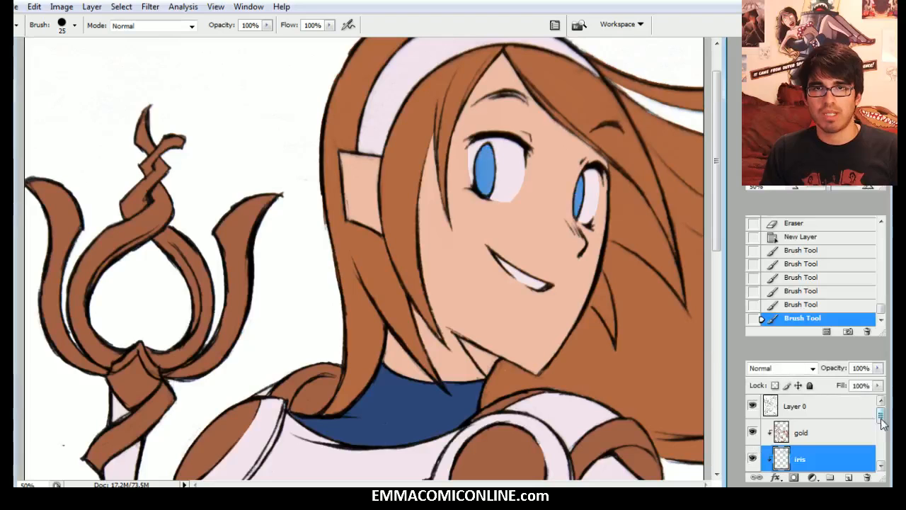
left_click_drag(882, 422, 883, 430)
left_click(801, 440)
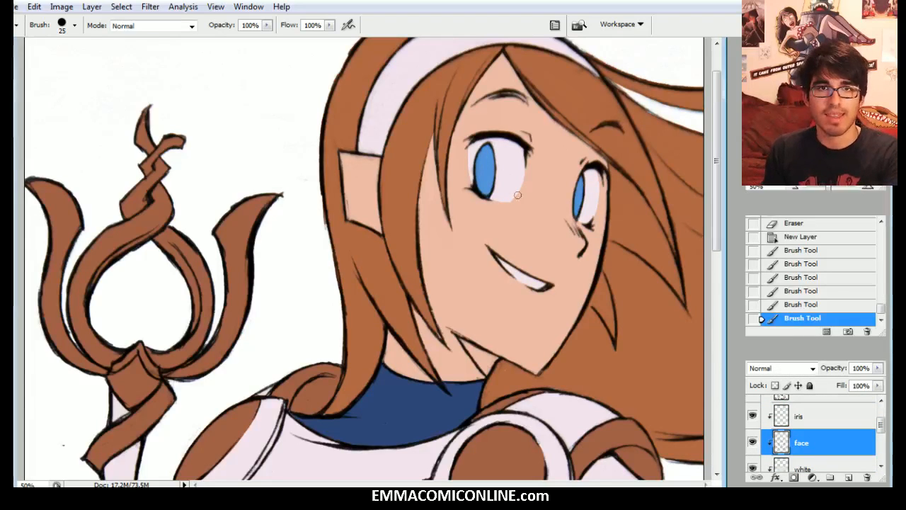
mouse_move(522, 194)
left_mouse_down()
mouse_move(518, 199)
mouse_move(522, 193)
left_mouse_up()
left_click_drag(522, 194, 525, 188)
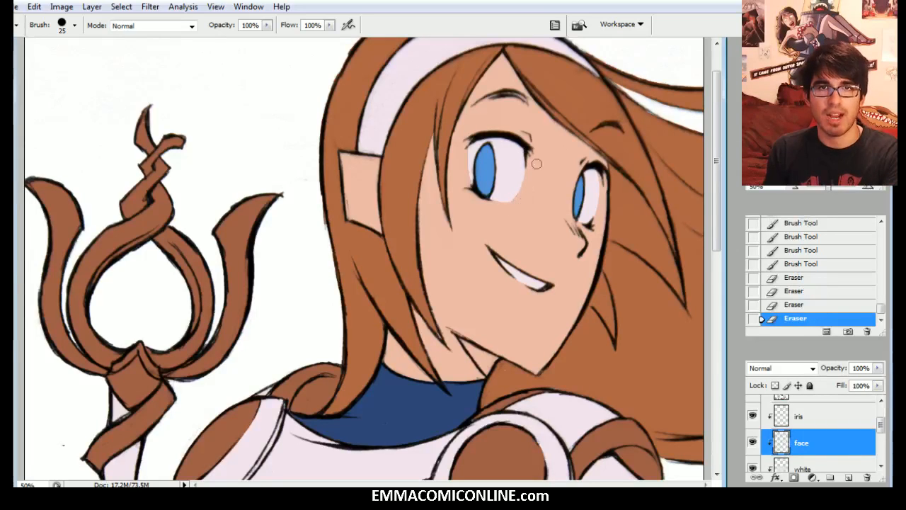
Step: Touch up the nose-side corner of the staff-side eye's white with the brush, then trim it with the eraser at size 30
key("bracketleft")
key("bracketleft")
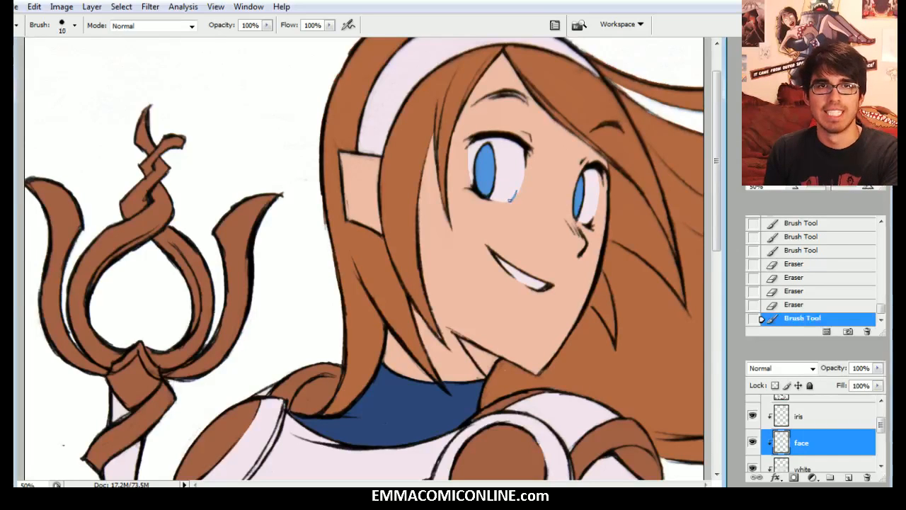
left_click_drag(508, 198, 511, 198)
mouse_move(509, 198)
left_mouse_down()
mouse_move(520, 176)
mouse_move(514, 200)
left_mouse_up()
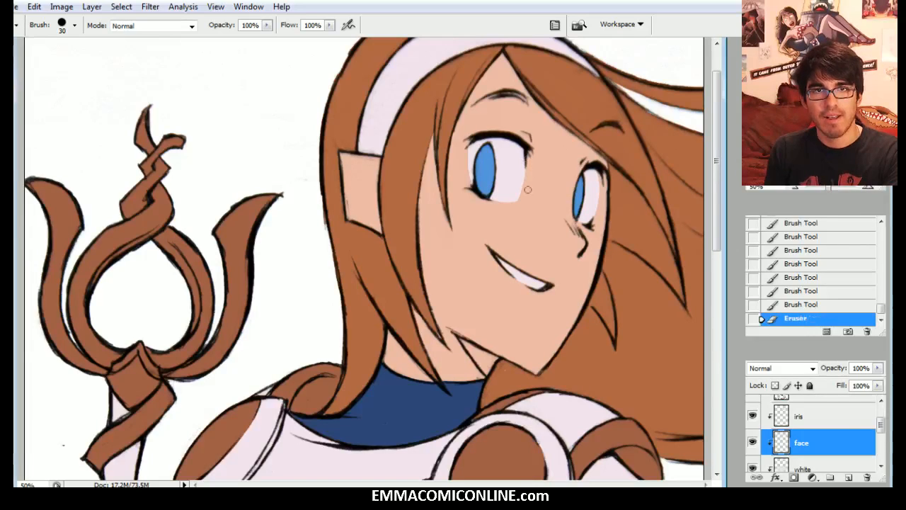
left_click_drag(526, 151, 528, 157)
left_click_drag(526, 153, 524, 160)
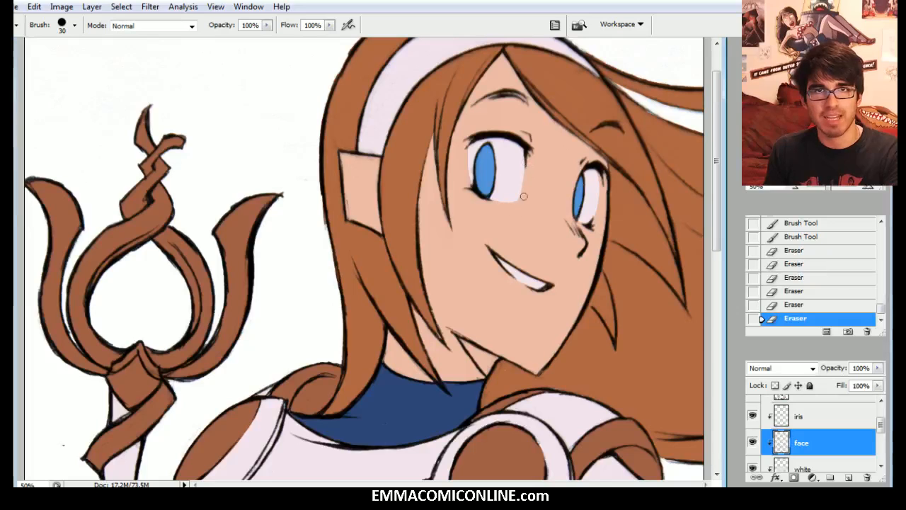
Step: Flip the canvas horizontally and touch up the lower part of the narrow far eye's white with brush and eraser strokes
left_click(508, 221)
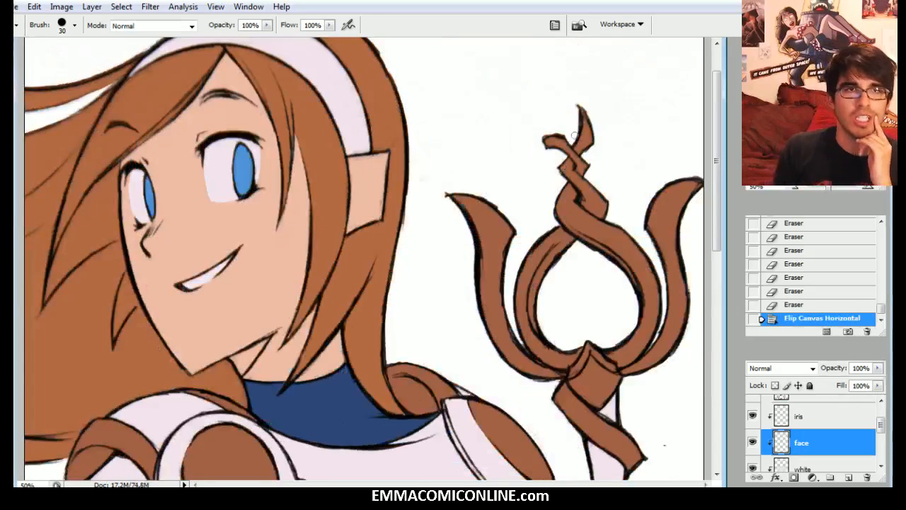
left_click(144, 196)
left_click(146, 215)
left_click(147, 208)
left_click(148, 207)
key("e")
left_click(147, 210)
left_click(138, 198)
Step: Repaint the white in the far eye's lower corner, then erase the excess along its outer edge at size 30
key("b")
left_click(142, 217)
left_click(140, 213)
left_click(139, 213)
left_click(140, 215)
left_click(140, 215)
left_click(136, 201)
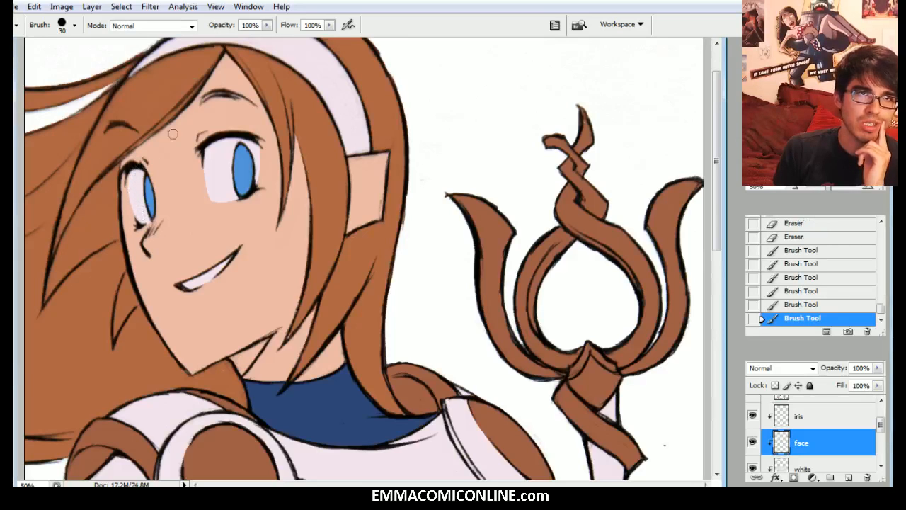
left_click(132, 211)
left_click(124, 176)
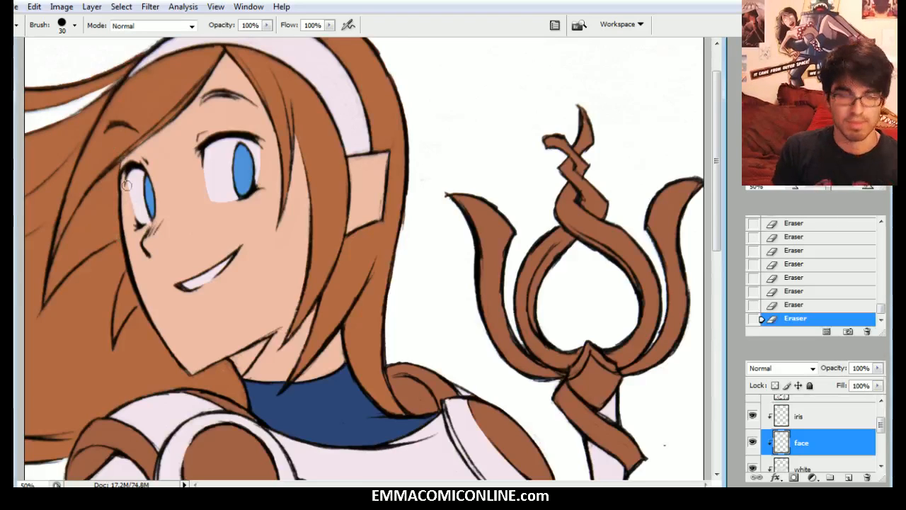
Step: Fill the remaining gaps in the far eye's white beside the lower lashes, reducing the brush to 15
key("b")
left_click(138, 213)
left_click(139, 221)
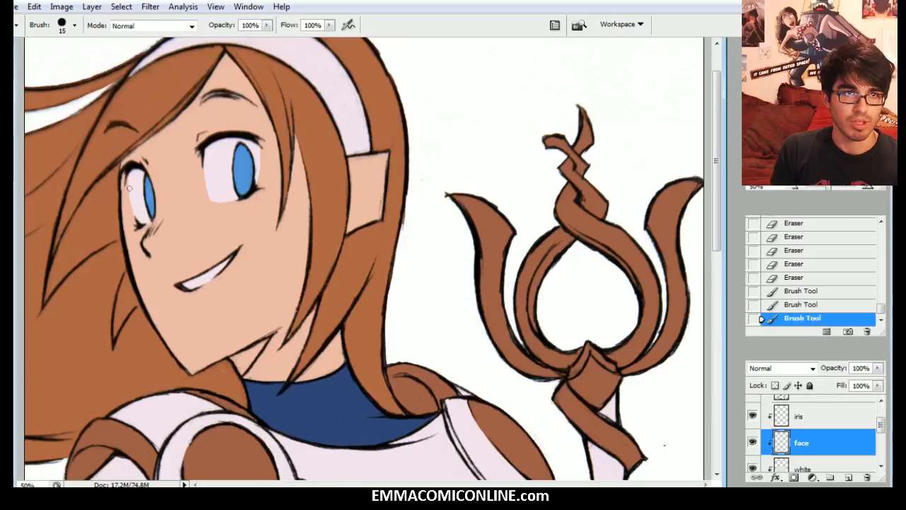
left_click(133, 213)
left_click(134, 218)
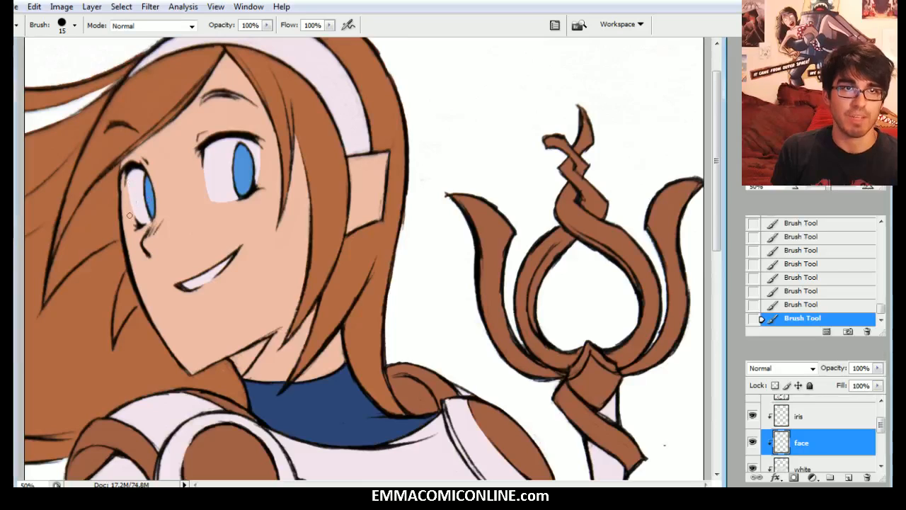
Step: Refine the far eye's outer contour from lower lashes to upper lid, alternating size 15 eraser and brush strokes
key("e")
left_click(133, 218)
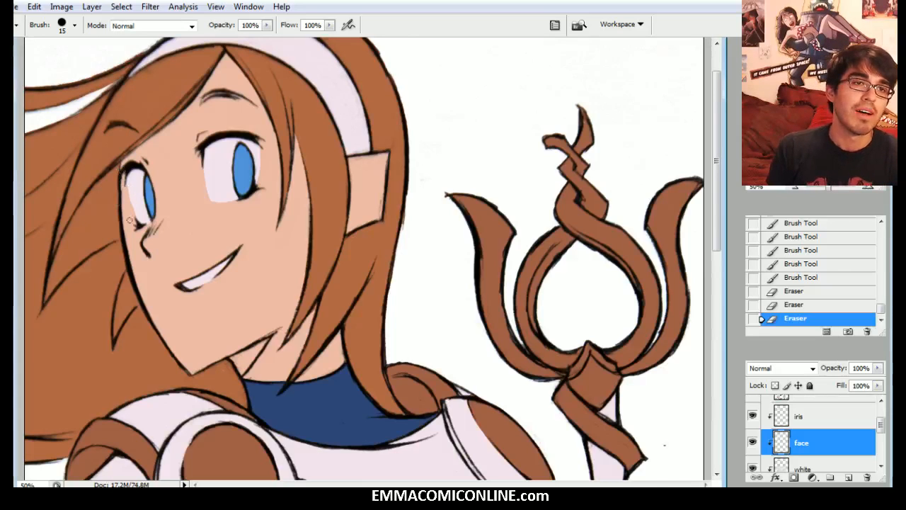
mouse_move(141, 224)
left_mouse_down()
mouse_move(132, 191)
mouse_move(135, 213)
left_mouse_up()
left_click_drag(134, 206, 137, 219)
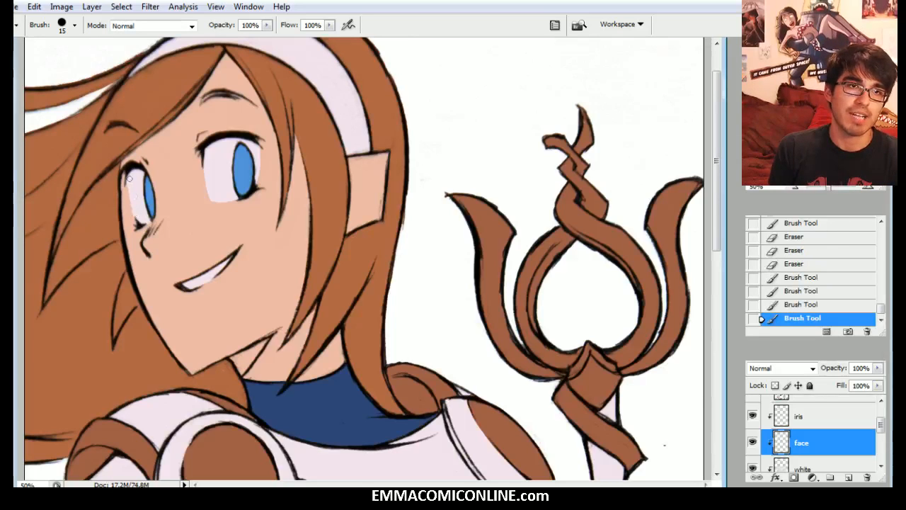
left_click_drag(135, 221, 124, 181)
left_click_drag(125, 179, 135, 167)
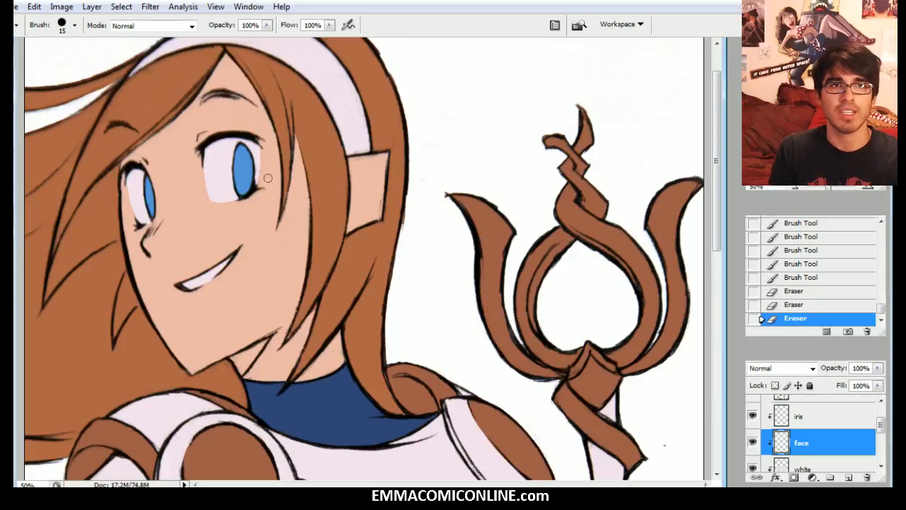
Step: Try to trim the outer edge of the staff-side eye's white, then undo the last two eraser strokes
left_click_drag(262, 166, 257, 188)
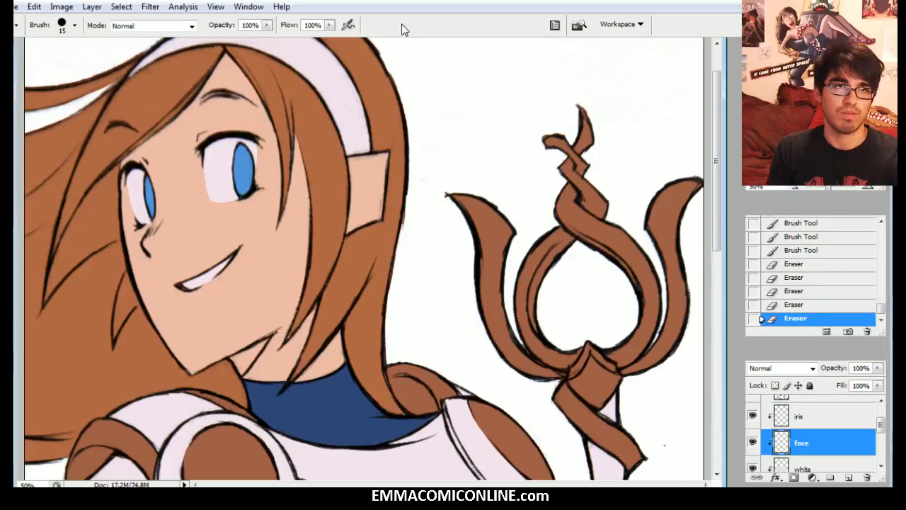
left_click(805, 304)
left_click(805, 291)
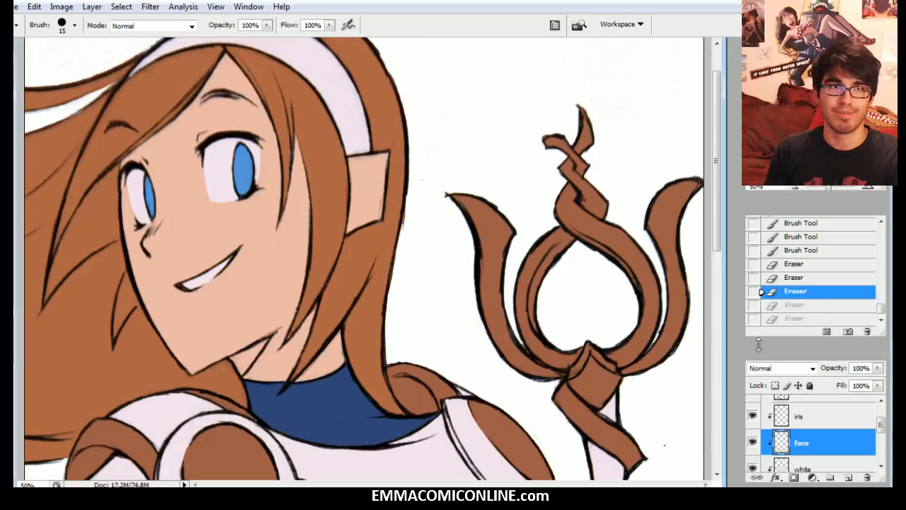
Step: Flip the canvas horizontally to compare the face in its original orientation, then undo the flip
left_click(62, 6)
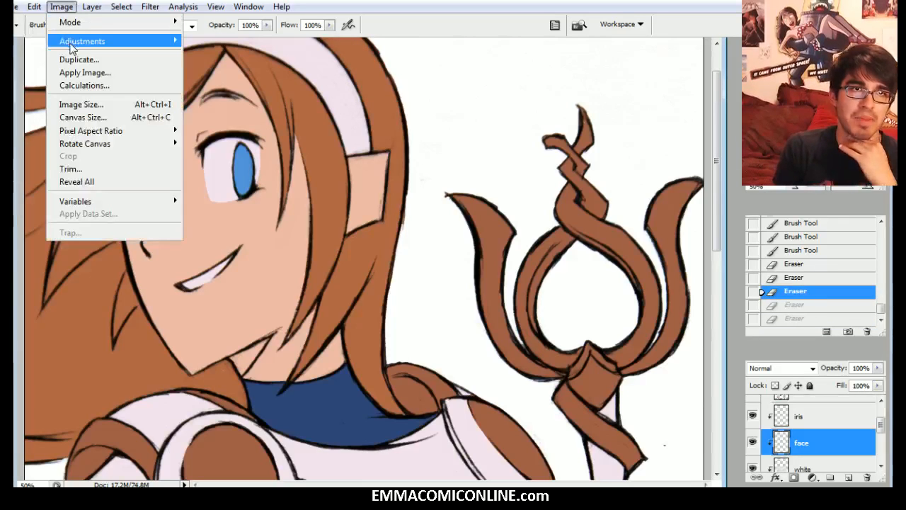
mouse_move(78, 46)
mouse_move(142, 144)
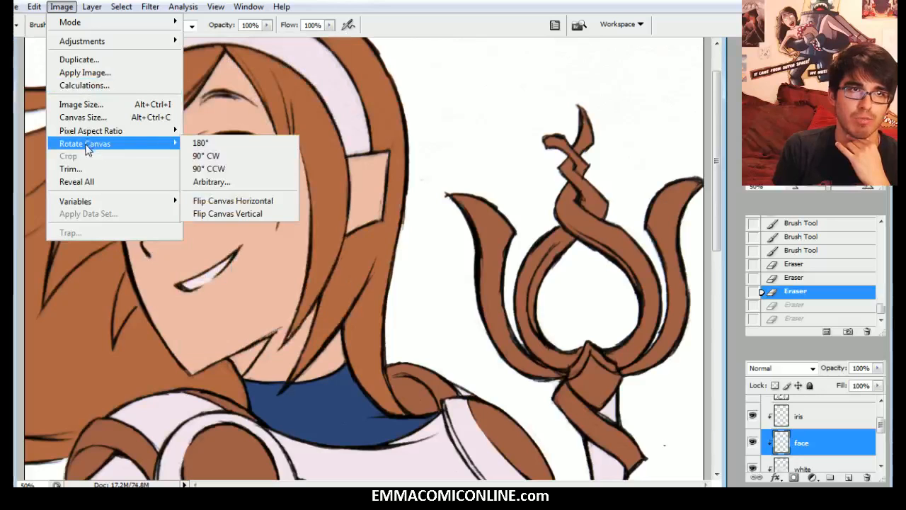
left_click(253, 202)
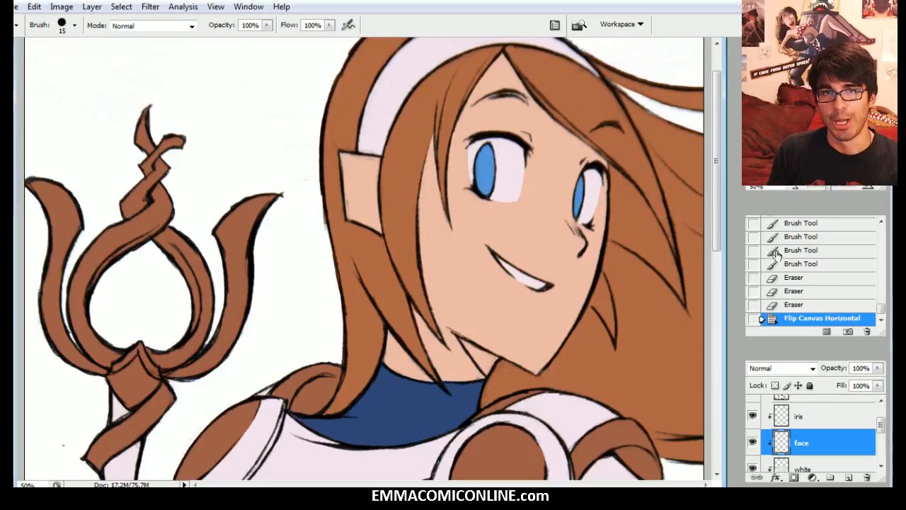
left_click(786, 304)
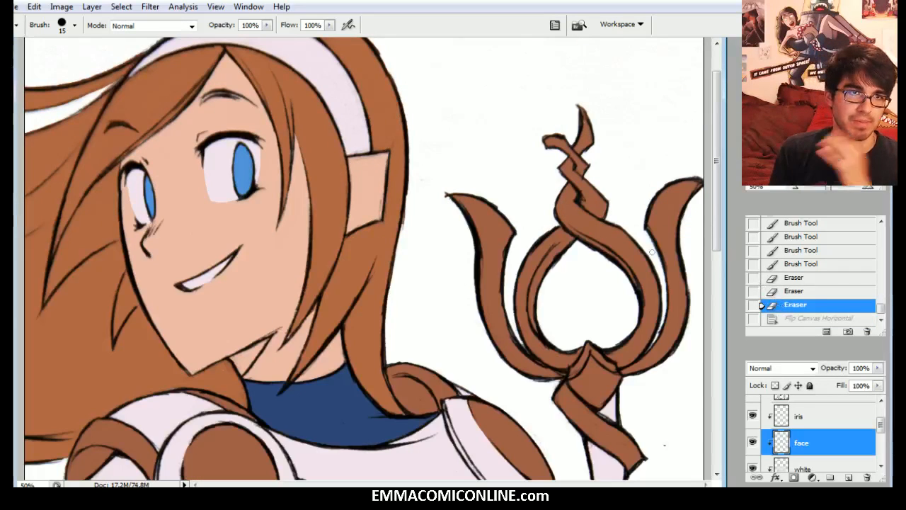
Step: Erase a thin strip along the lower edge of the staff-side eye's white and undo the extra eraser strokes
left_click(223, 205)
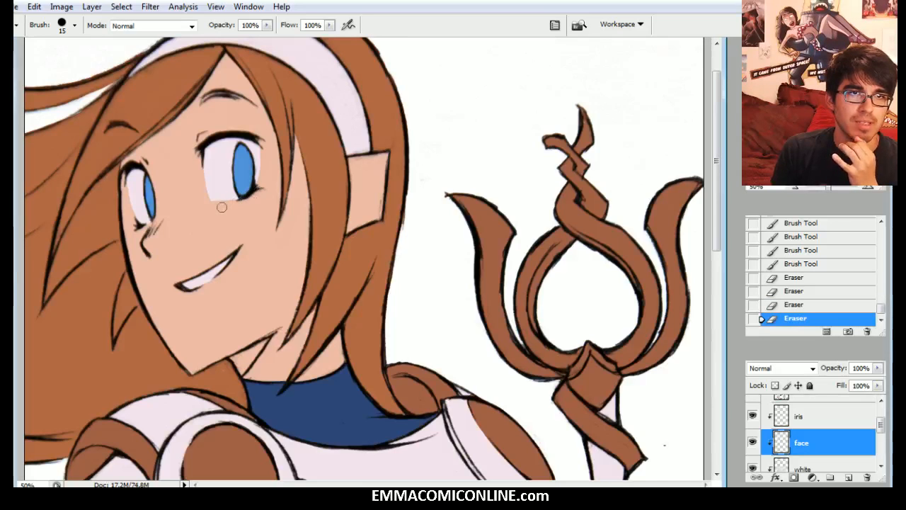
mouse_move(211, 199)
left_mouse_down()
mouse_move(237, 195)
mouse_move(234, 186)
left_mouse_up()
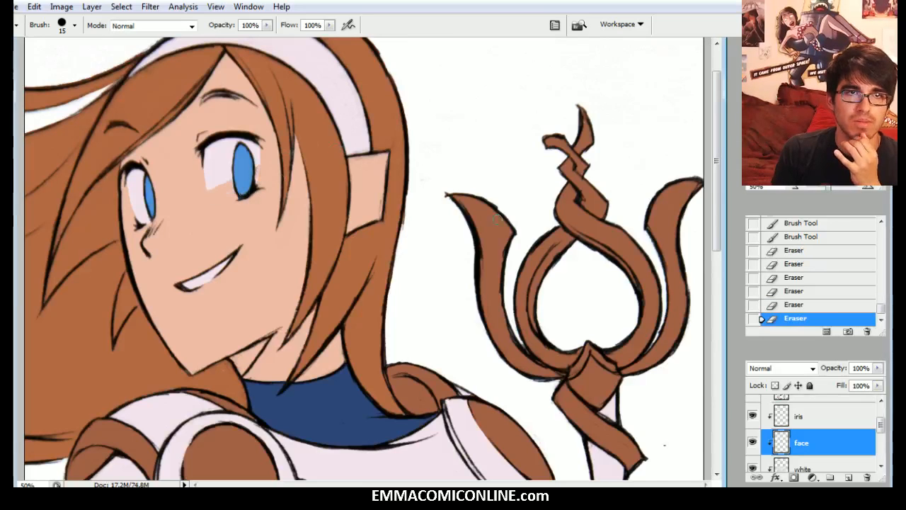
left_click(802, 293)
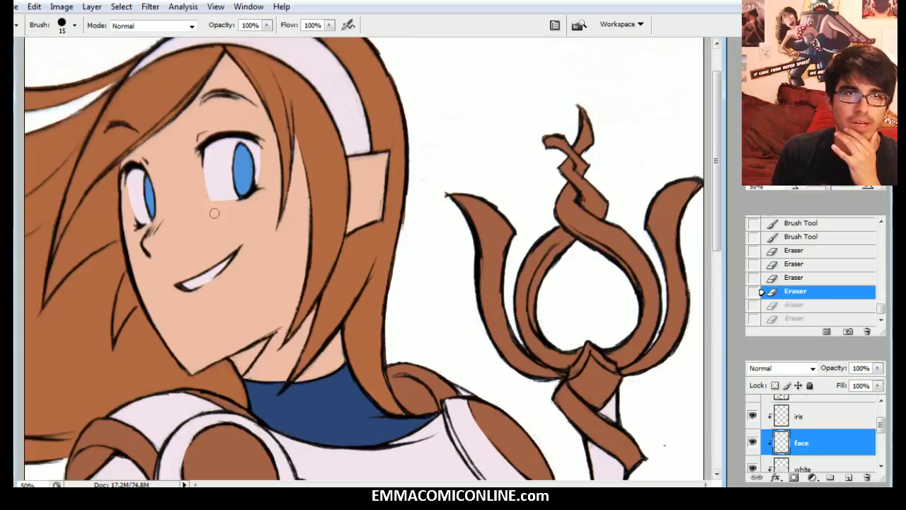
left_click_drag(253, 196, 260, 194)
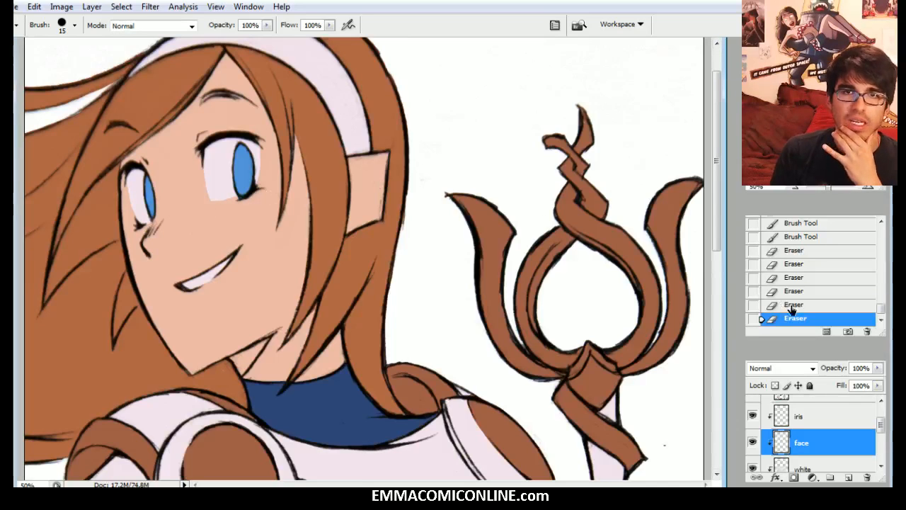
left_click(791, 306)
left_click(784, 293)
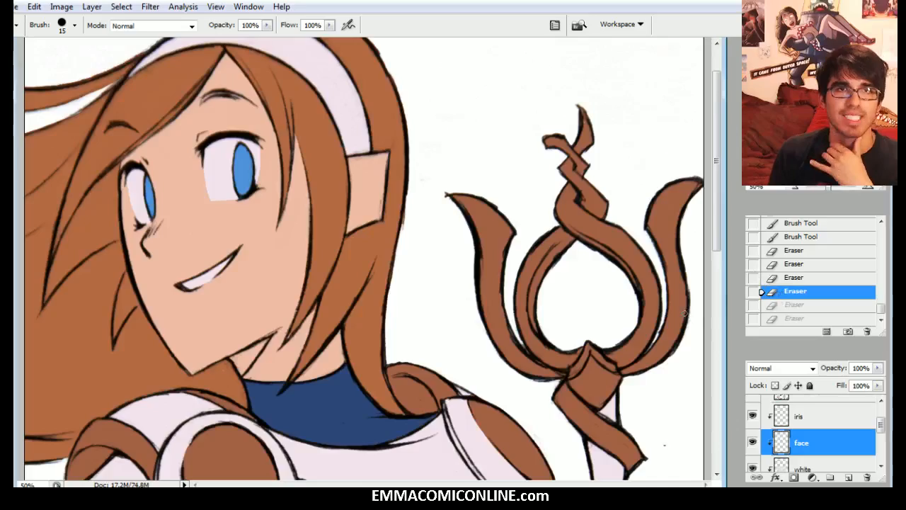
Step: Flip the canvas horizontally back to its original orientation and check the whole figure
scroll(364, 258, "down", 5)
scroll(364, 259, "up", 6)
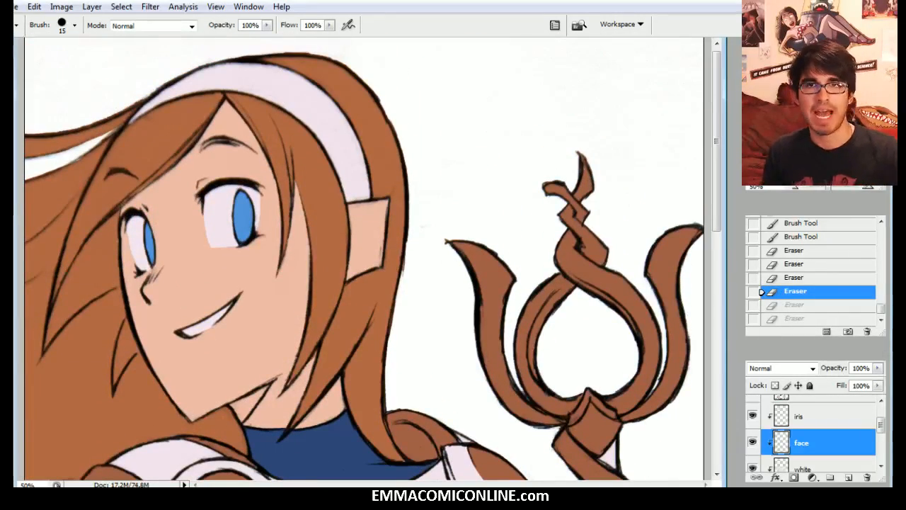
key("ctrl+shift+h")
key("ctrl+minus")
key("ctrl+minus")
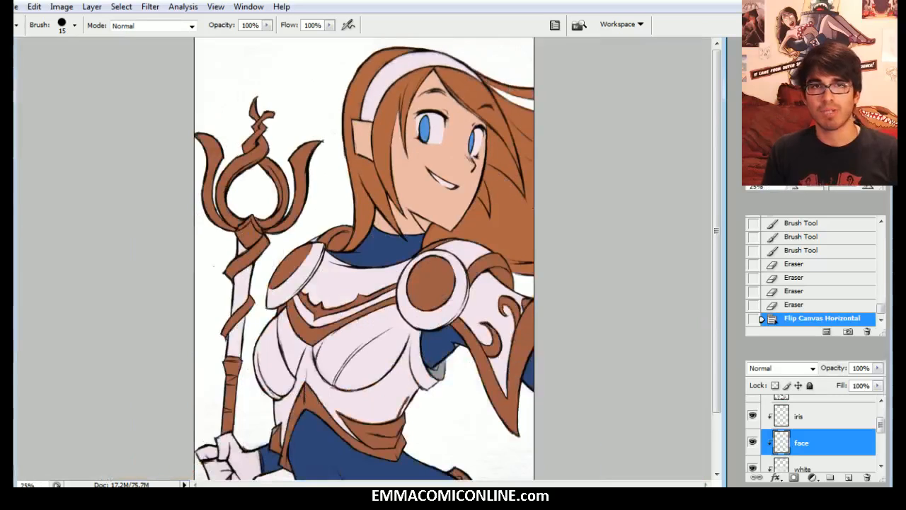
scroll(363, 258, "up", 1)
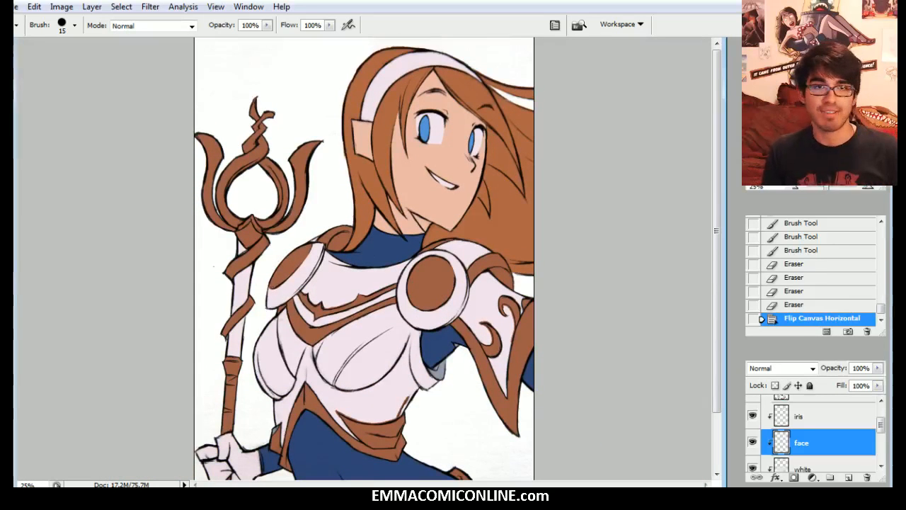
Step: On the gold layer, paint the armhole trim below the large shoulder guard in the shoulder disc's brown with a size 25 brush
left_click(823, 463)
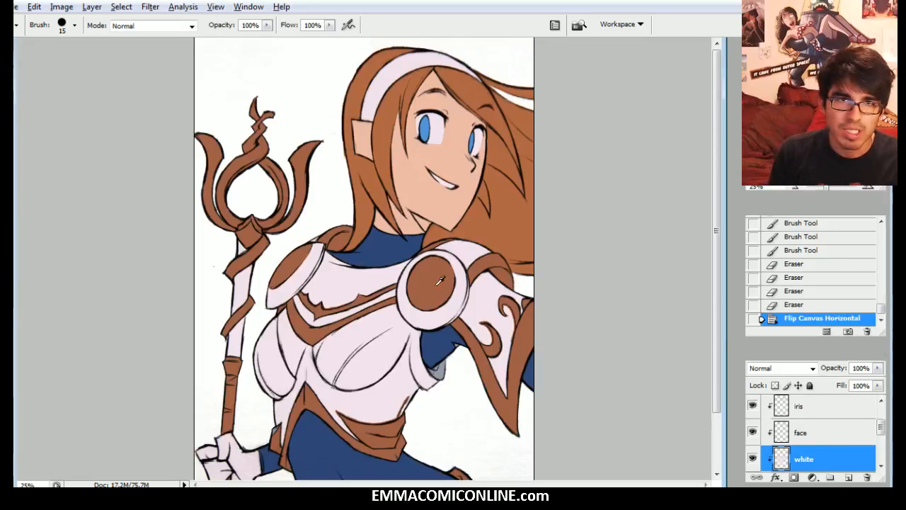
scroll(882, 427, "up", 2)
left_click(824, 438)
left_click(821, 421)
left_click(866, 190)
left_click(868, 190)
scroll(496, 354, "down", 3)
key("bracketright")
key("bracketright")
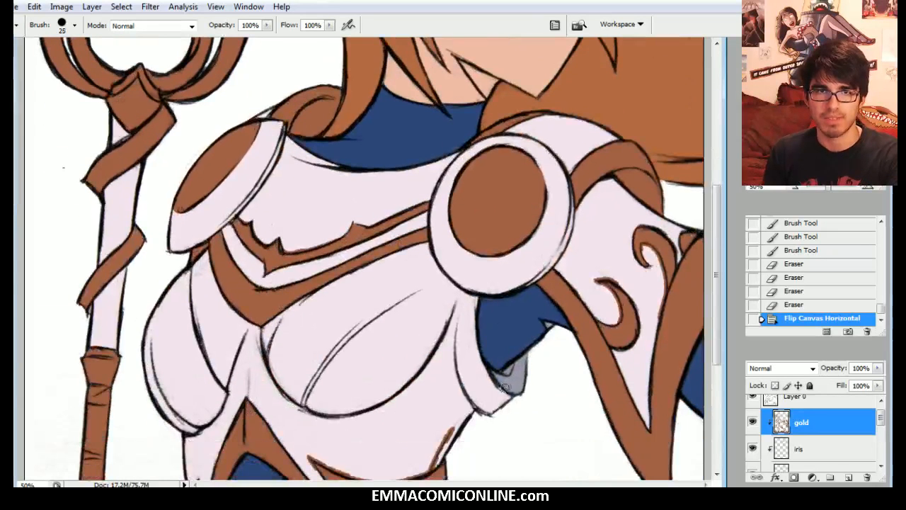
mouse_move(494, 379)
left_mouse_down()
mouse_move(472, 332)
mouse_move(473, 301)
mouse_move(464, 363)
left_mouse_up()
mouse_move(457, 313)
left_mouse_down()
mouse_move(487, 404)
mouse_move(461, 366)
left_mouse_up()
Step: Clean up the brown along the upper edge of the waist trim, erasing the spill at size 35 and touching up at 25
key("bracketright")
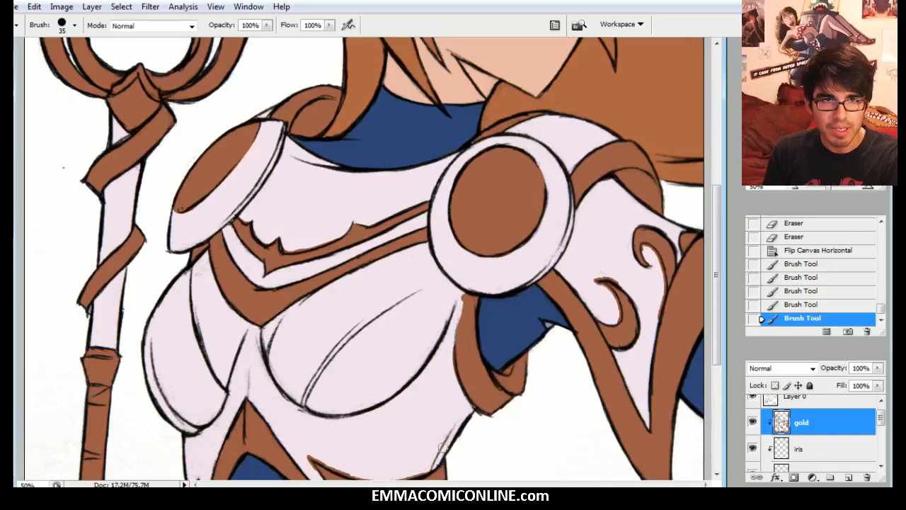
left_click_drag(442, 447, 451, 430)
left_click(814, 153)
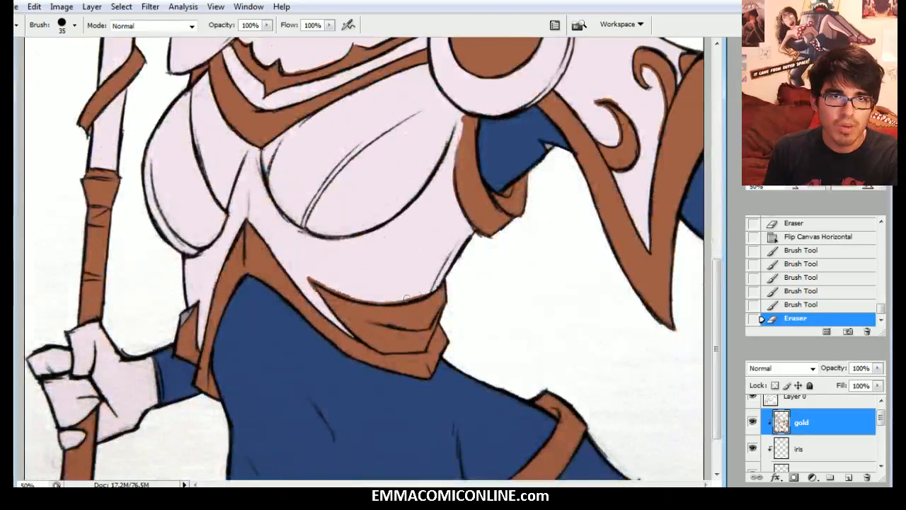
left_click_drag(384, 298, 379, 295)
left_click_drag(379, 294, 324, 281)
mouse_move(325, 282)
left_mouse_down()
mouse_move(362, 299)
mouse_move(328, 283)
left_mouse_up()
key("bracketleft")
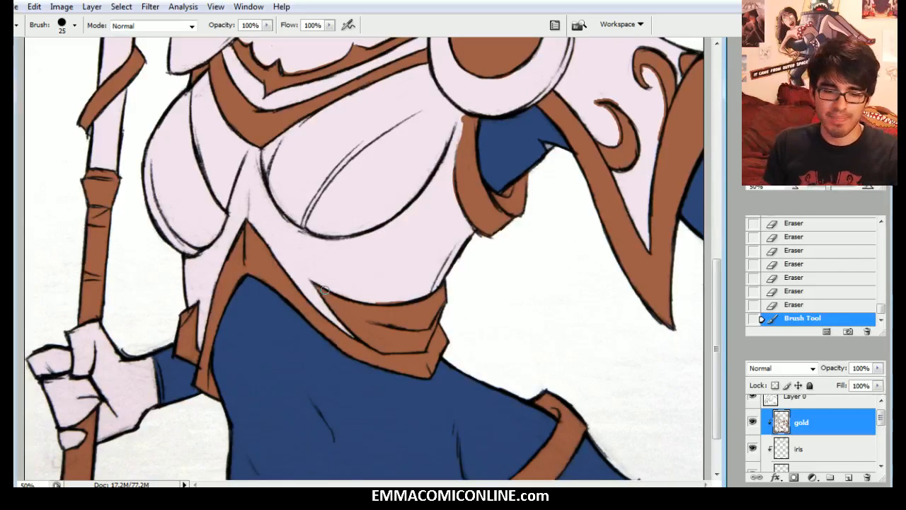
left_click(401, 300)
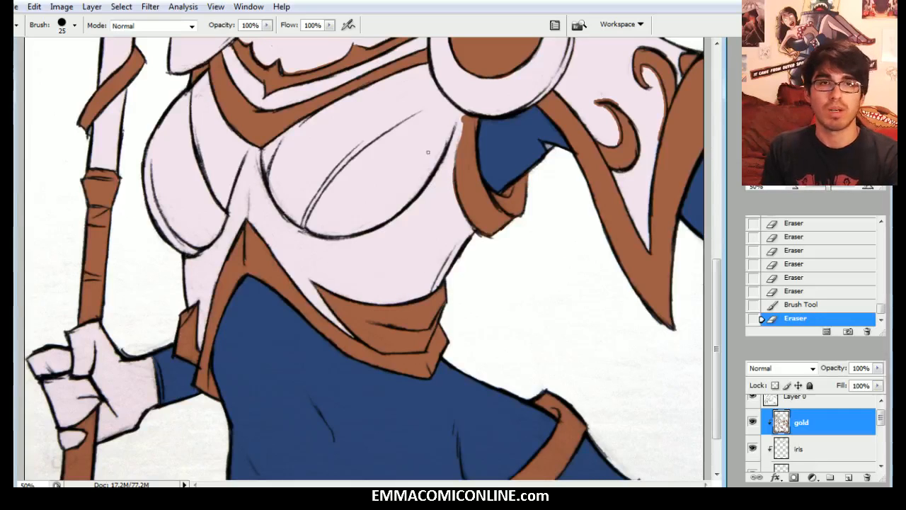
Step: Touch up the chest-side edge and upper end of the armhole trim with short size 25 brush strokes
left_click(459, 162)
left_click(459, 152)
left_click(460, 142)
left_click(460, 134)
left_click(459, 170)
left_click(464, 124)
left_click(473, 108)
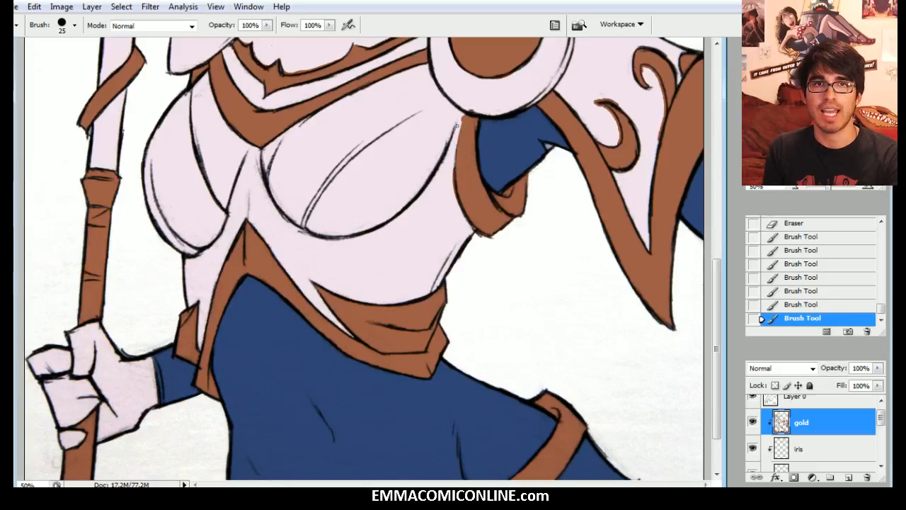
Step: Erase stray brown from the large shoulder guard's rim and along the upper edge of the chest trim on the gold layer
left_click(520, 87)
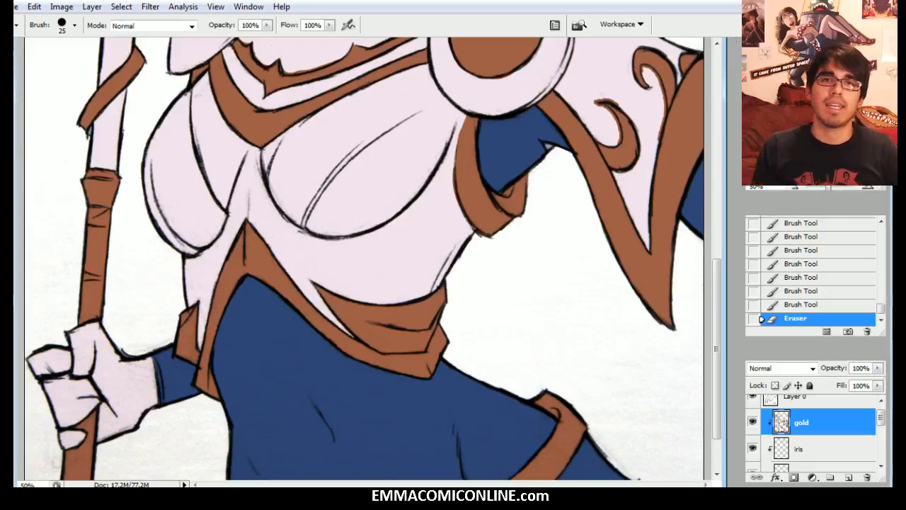
scroll(365, 258, "up", 5)
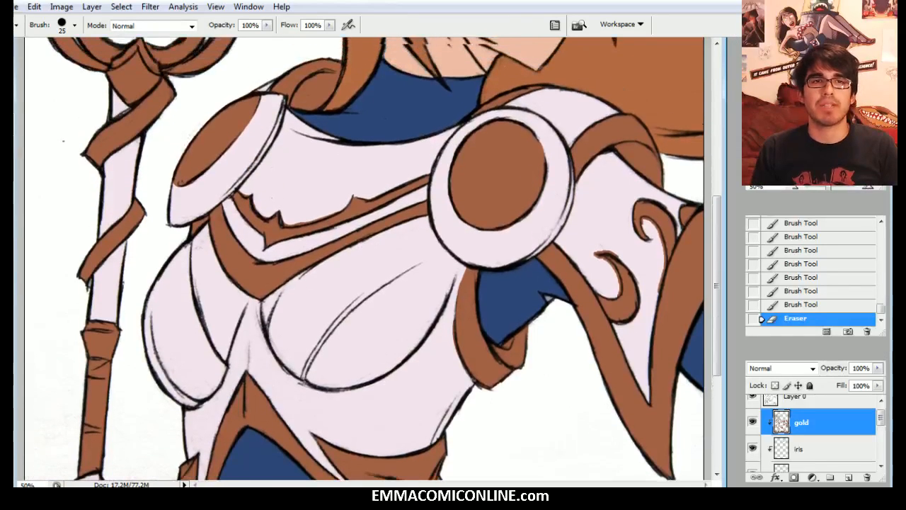
scroll(365, 258, "up", 3)
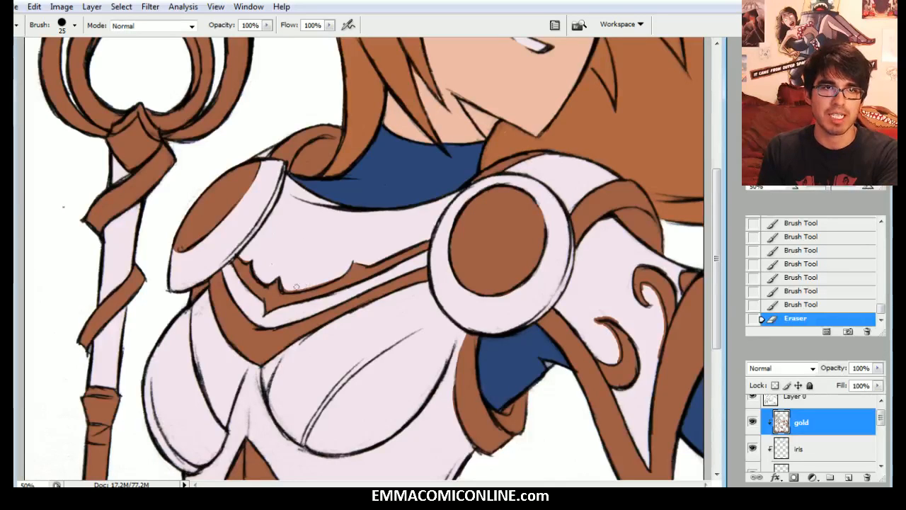
left_click_drag(290, 285, 259, 268)
left_click_drag(372, 259, 355, 264)
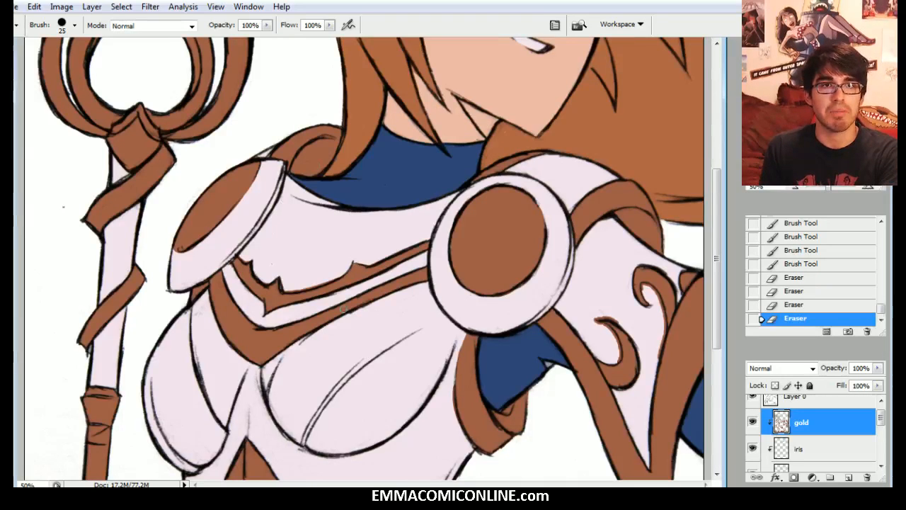
Step: Touch up the small peak of the chest trim with a size 9 brush and erase the stray colour around it
left_click_drag(355, 263, 362, 264)
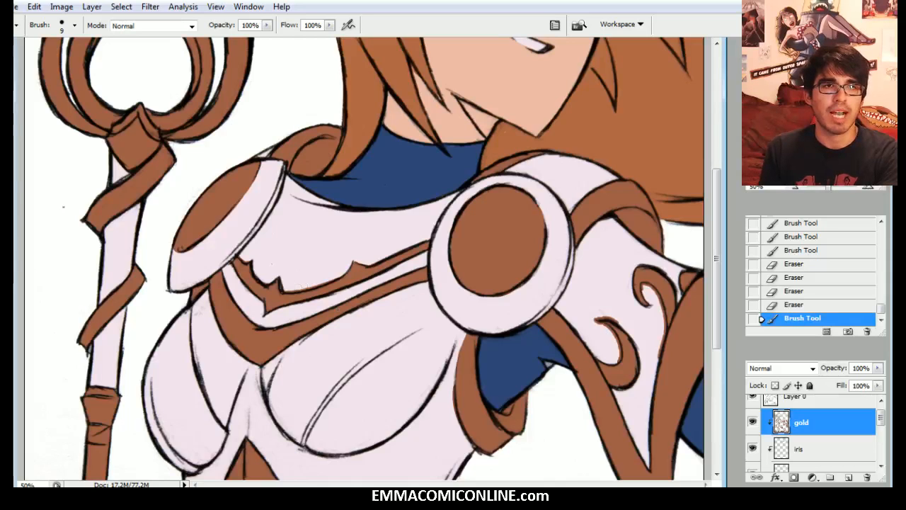
key("e")
mouse_move(330, 276)
left_mouse_down()
mouse_move(269, 267)
mouse_move(356, 210)
mouse_move(358, 252)
mouse_move(372, 246)
mouse_move(374, 224)
left_mouse_up()
left_click(356, 210)
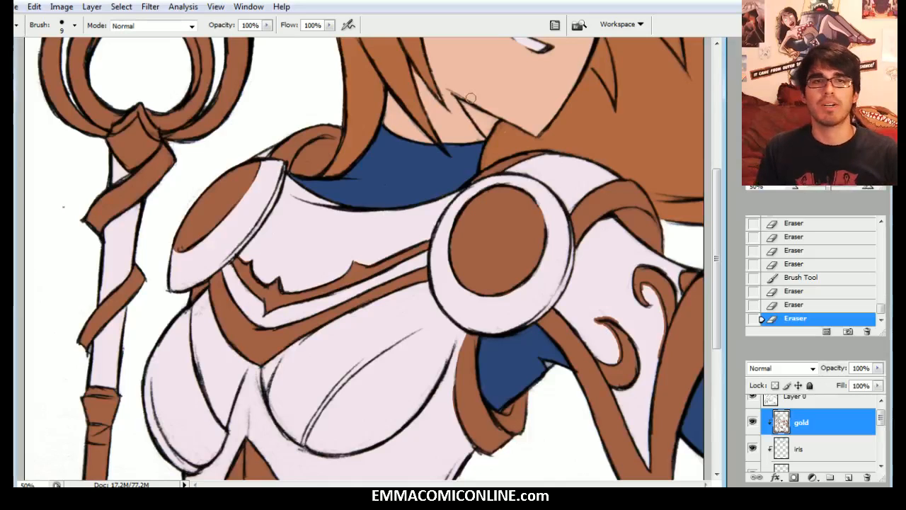
Step: On the hair layer, touch up the orange-brown of the locks framing the face, enlarging the brush to size 50
scroll(365, 259, "up", 3)
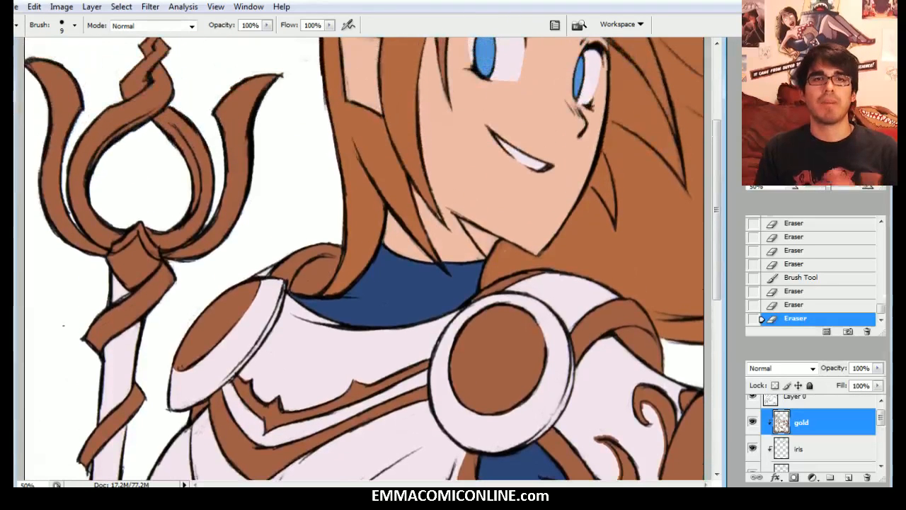
left_click_drag(882, 417, 880, 446)
left_click(844, 458)
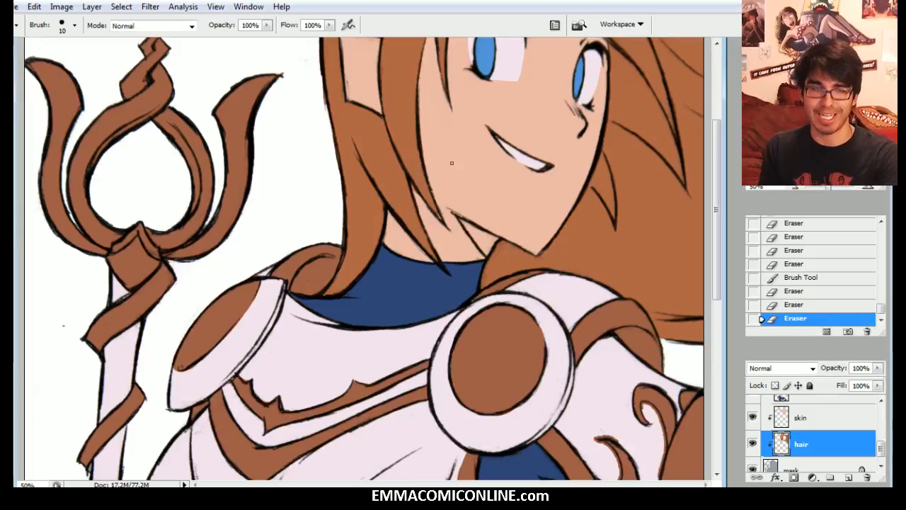
key("b")
left_click_drag(436, 207, 449, 216)
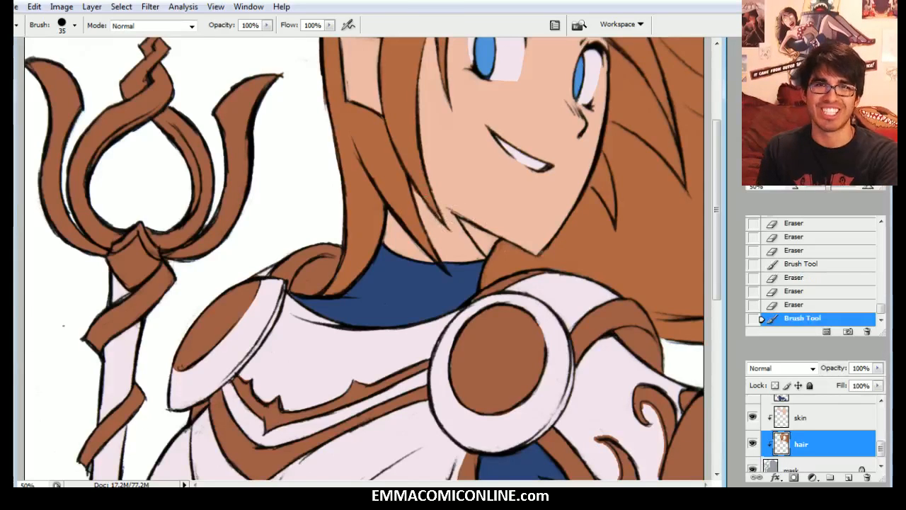
scroll(502, 162, "up", 3)
key("bracketright")
key("bracketright")
left_click_drag(437, 159, 434, 169)
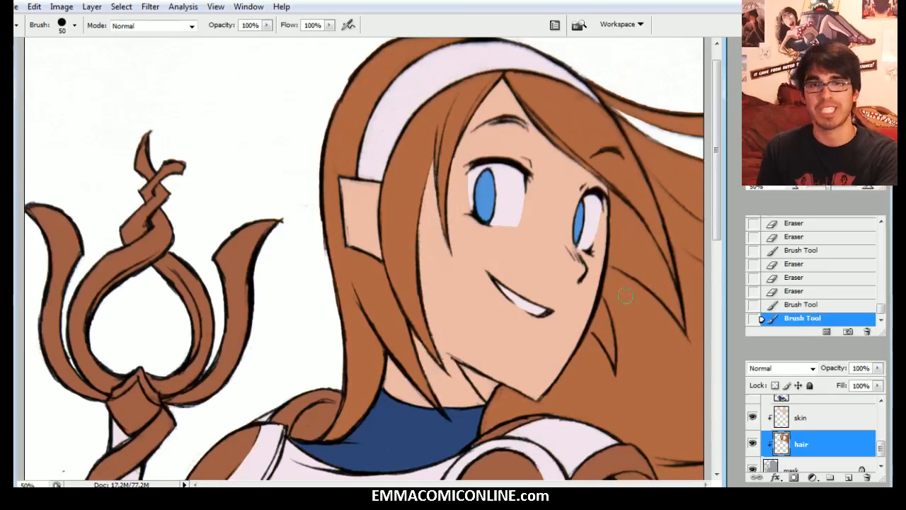
left_click(622, 188)
Step: On the skin layer, erase the skin colour spilling onto the hair lock beside the cheek and around the eyes
left_click(806, 421)
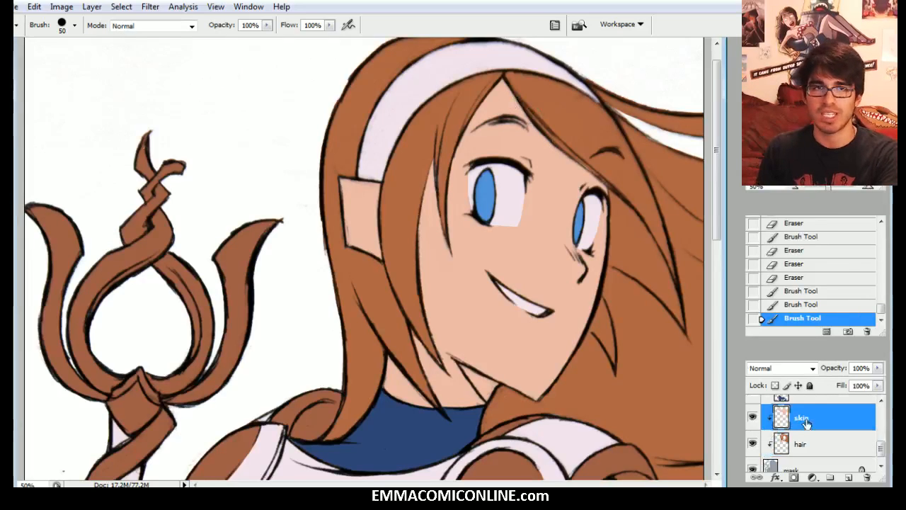
left_click_drag(440, 362, 434, 342)
left_click(484, 186)
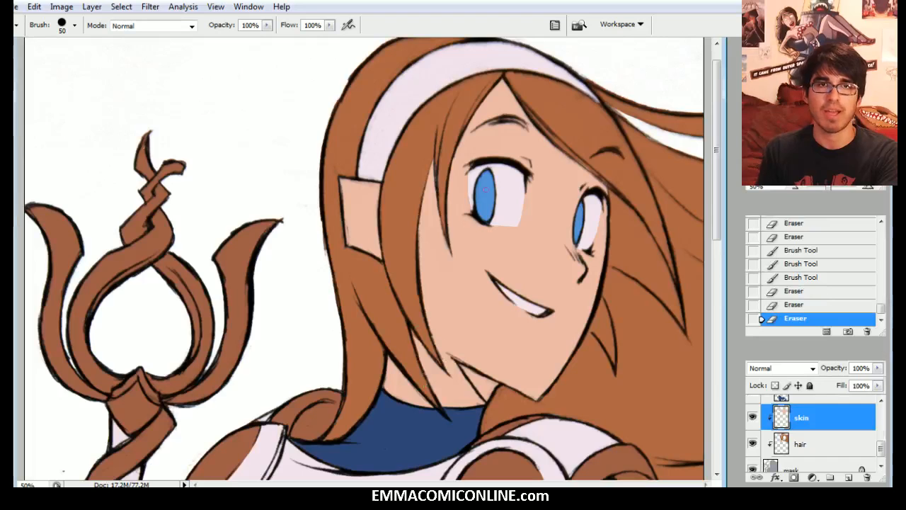
left_click(567, 151)
left_click(601, 179)
left_click(596, 176)
left_click(580, 165)
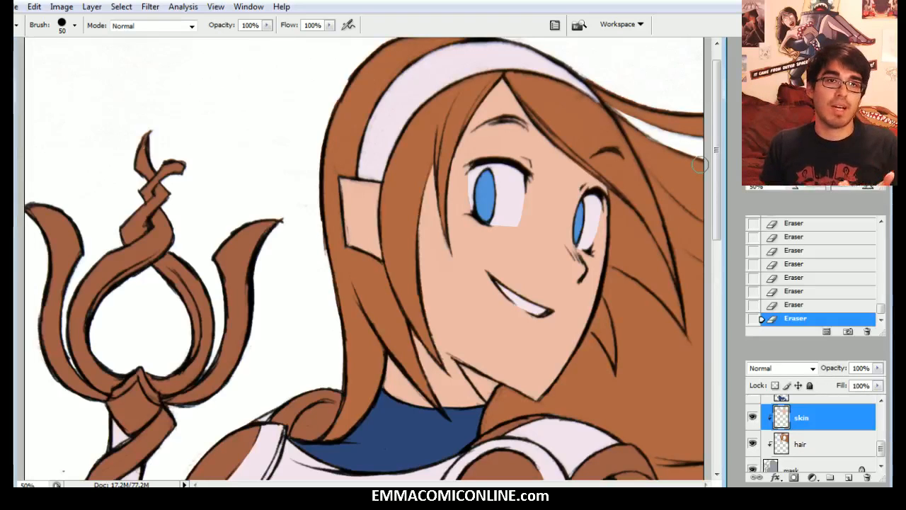
Step: Review the flat colours over the whole figure, and inspect the chest, shoulder guard and sleeve up close
scroll(699, 164, "up", 1)
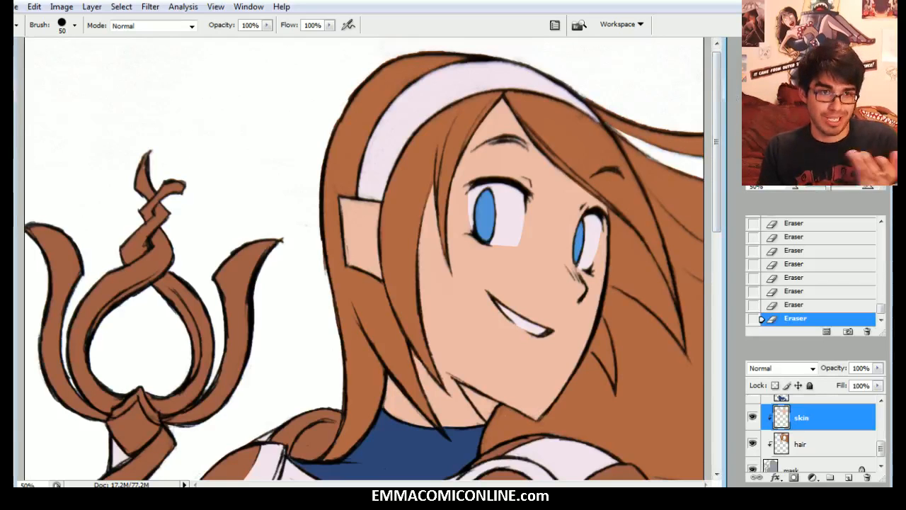
scroll(364, 261, "down", 8)
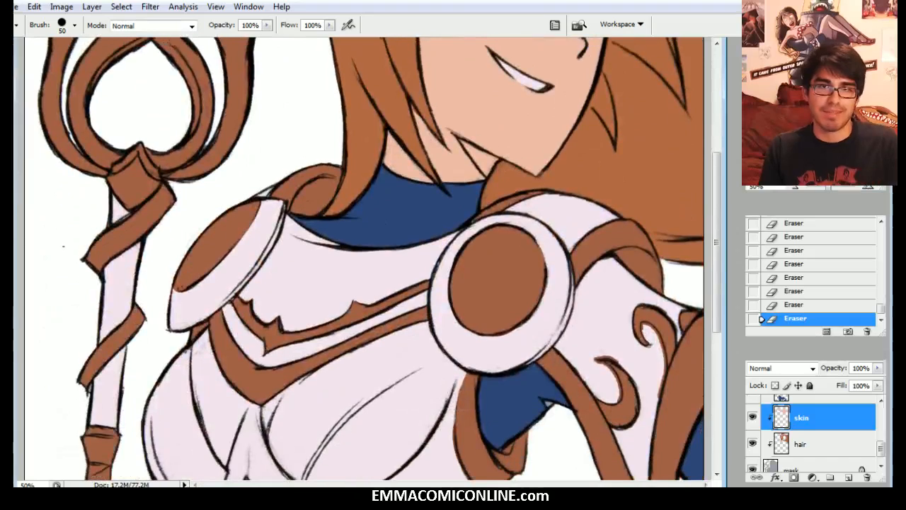
left_click(794, 187)
left_click(794, 187)
left_click_drag(814, 119, 814, 122)
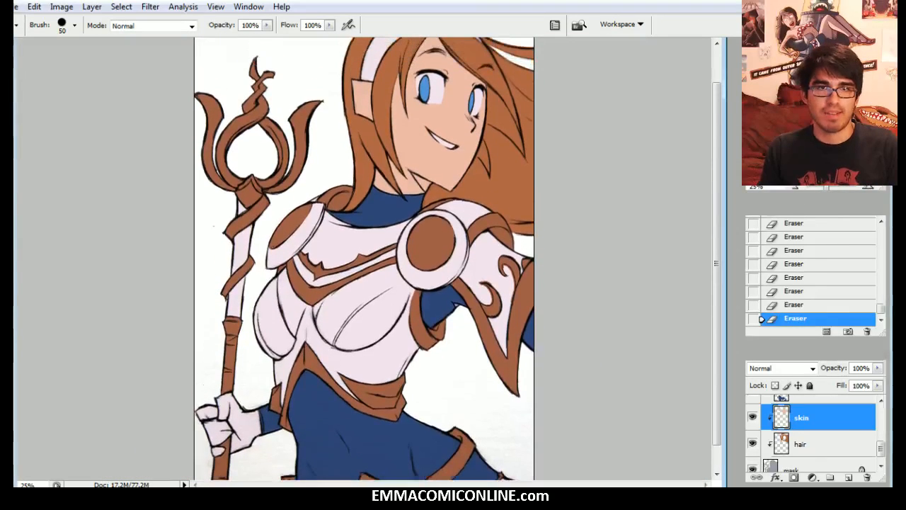
left_click(869, 189)
left_click(869, 188)
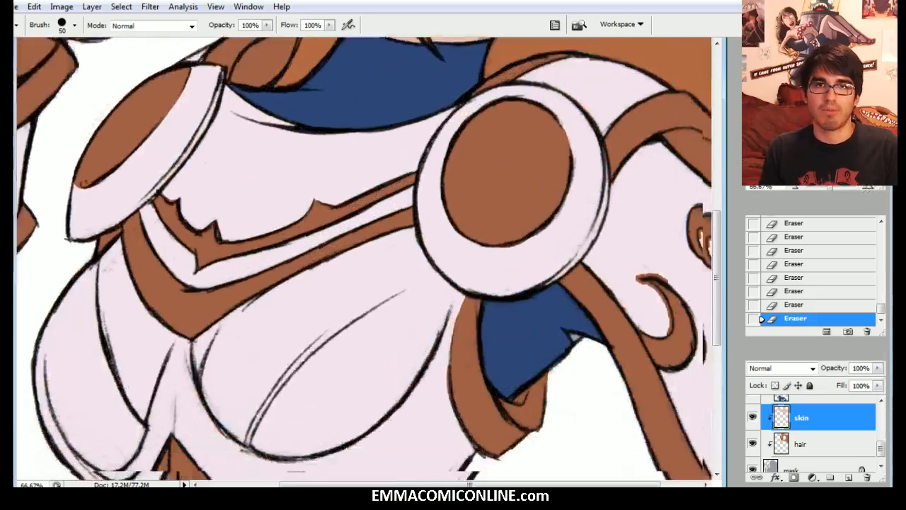
left_click(870, 188)
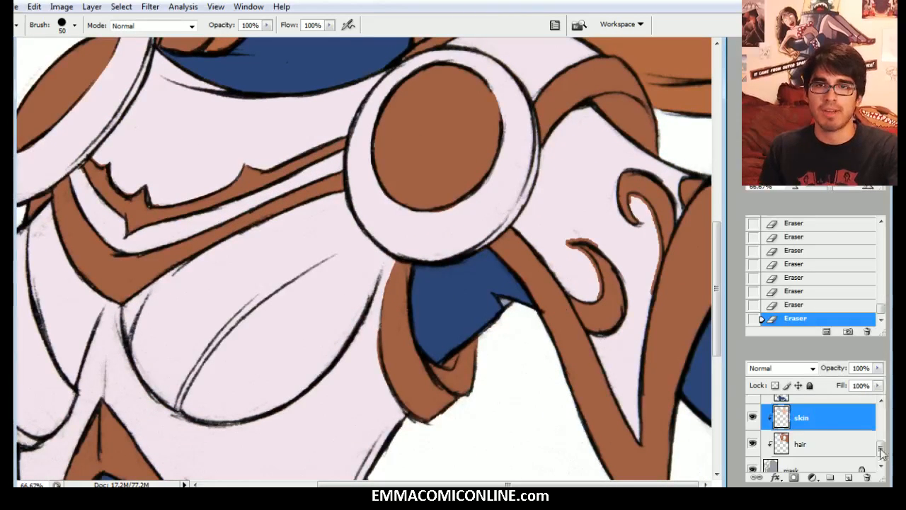
Step: On the blue layer, fill the unpainted notch in the sleeve below the large shoulder guard, reducing the brush to size 25
scroll(823, 435, "up", 2)
left_click(824, 434)
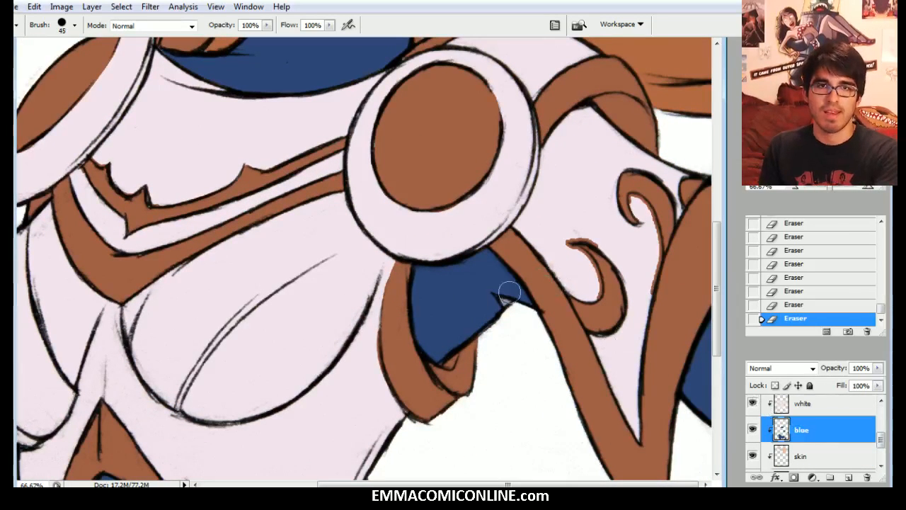
key("bracketleft")
mouse_move(504, 298)
left_mouse_down()
mouse_move(501, 285)
mouse_move(485, 285)
mouse_move(513, 286)
left_mouse_up()
left_click(470, 330)
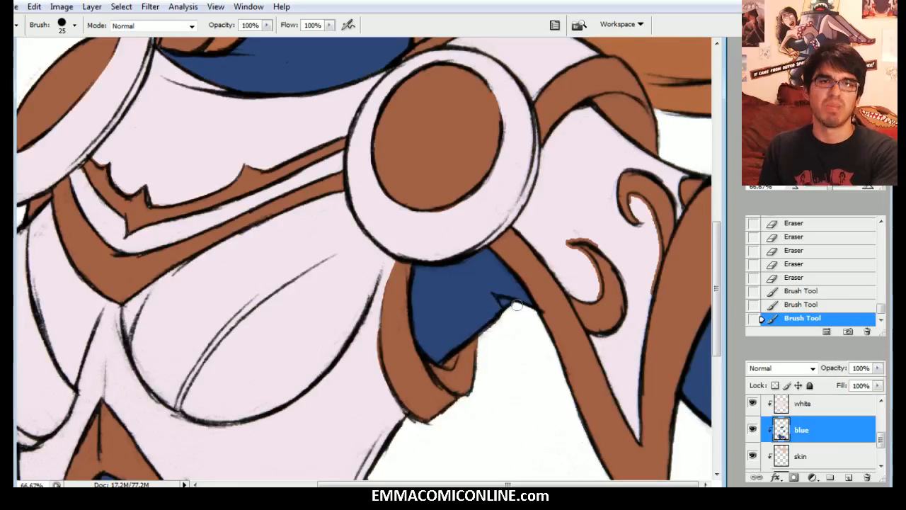
left_click(521, 300)
left_click(488, 274)
left_click(535, 252)
Step: On the gold layer, touch up the edge of the large shoulder guard's brown disc with a size 10 brush
scroll(363, 258, "up", 5)
scroll(363, 258, "left", 1)
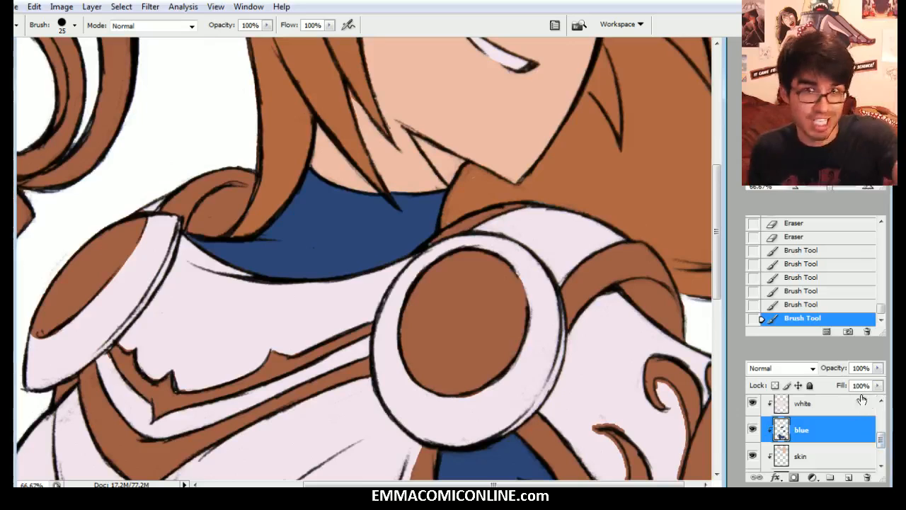
left_click_drag(886, 441, 880, 416)
left_click(821, 445)
left_click(807, 403)
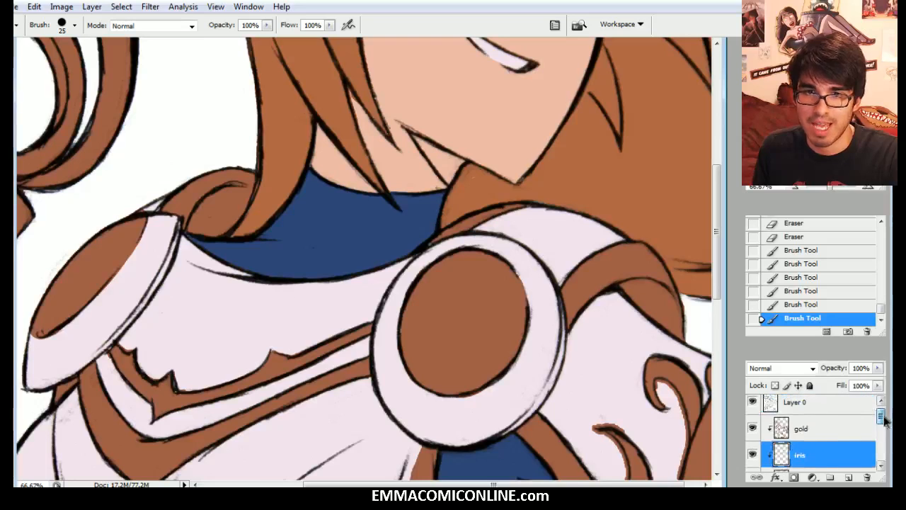
left_click(807, 429)
key("bracketleft")
key("bracketleft")
left_click_drag(516, 266, 525, 286)
Step: Select the blue layer and set the foreground colour to the darker navy 162850, based on the suit's blue
key("ctrl+minus")
key("ctrl+minus")
key("ctrl+minus")
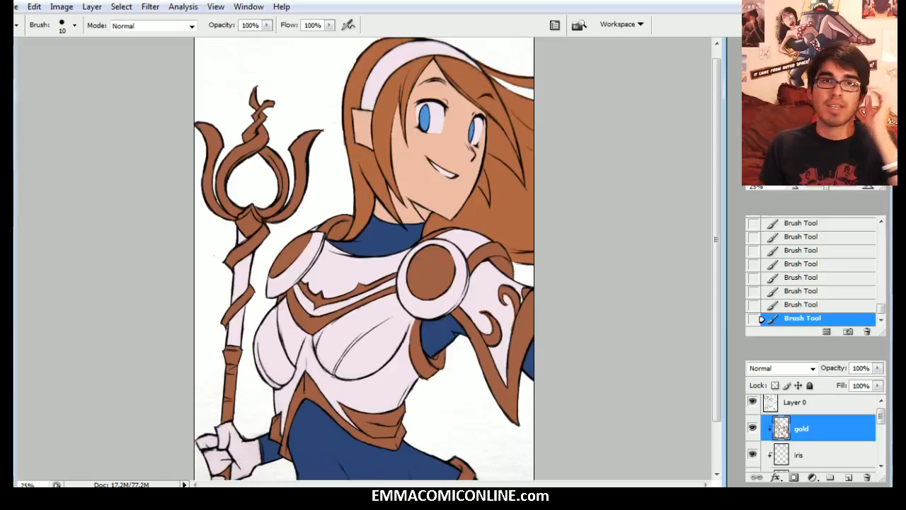
scroll(364, 258, "down", 3)
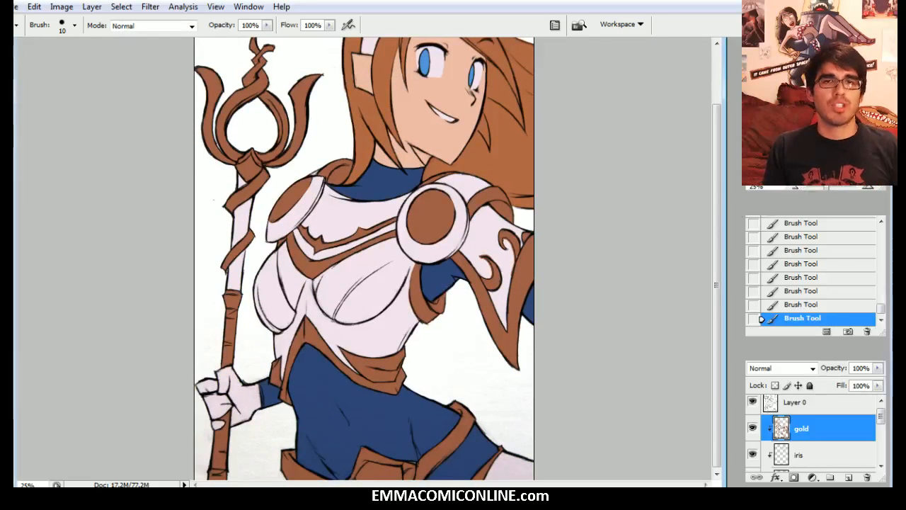
scroll(364, 258, "up", 1)
left_click_drag(881, 417, 882, 449)
left_click(846, 447)
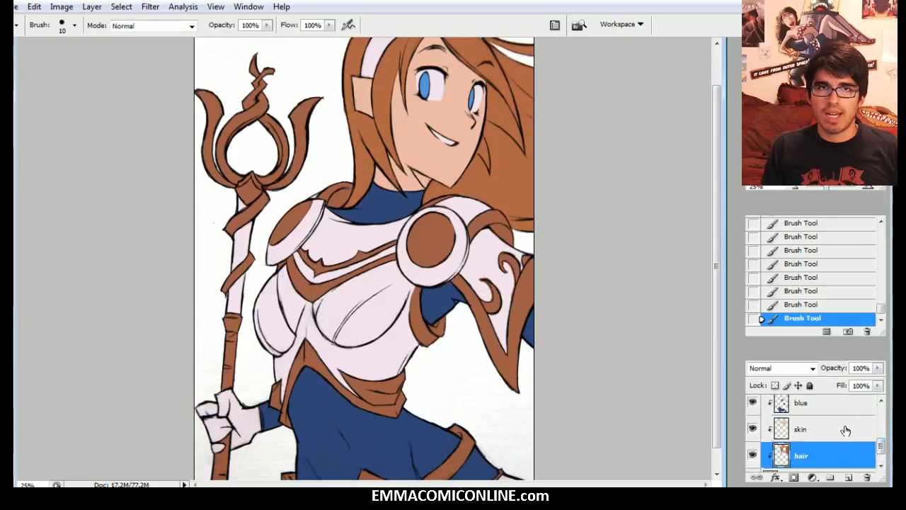
left_click(822, 404)
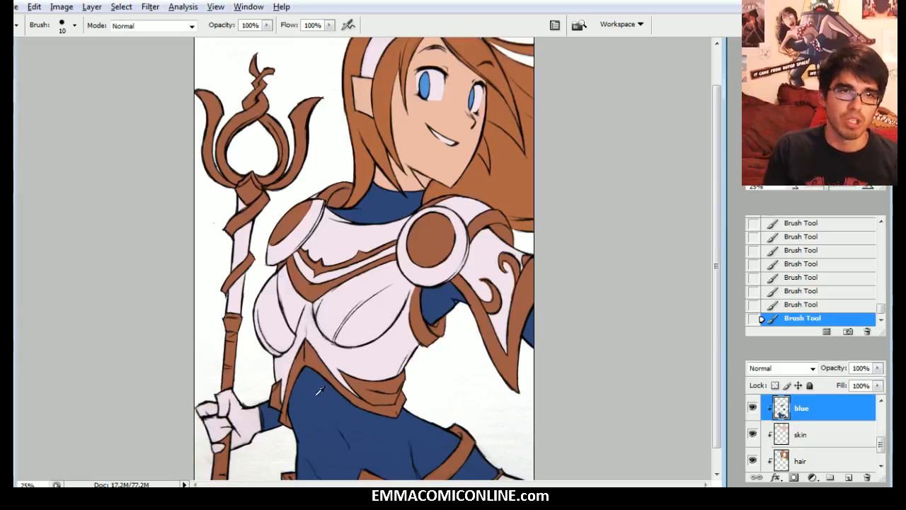
left_click(6, 382)
left_click_drag(409, 376, 422, 382)
left_click(598, 258)
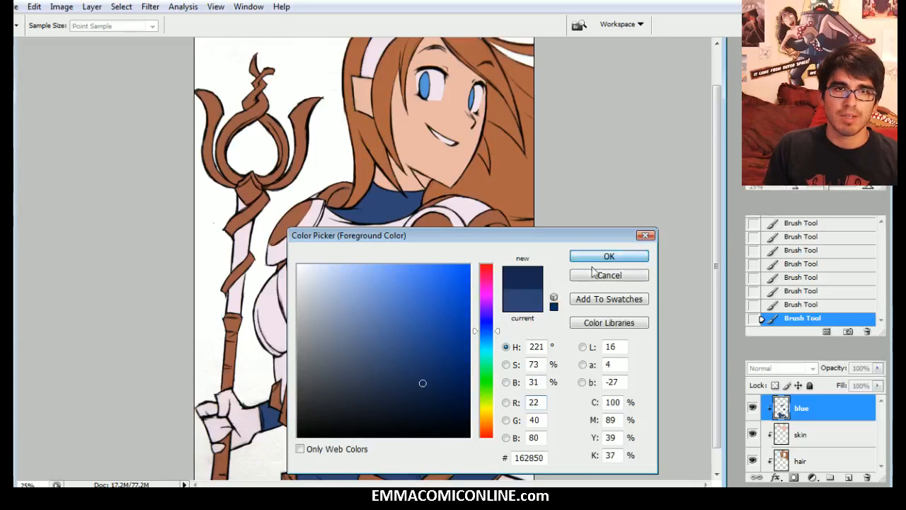
Step: Choose the K Soft brush preset for shading the blue suit
key("b")
right_click(249, 173)
left_click(287, 294)
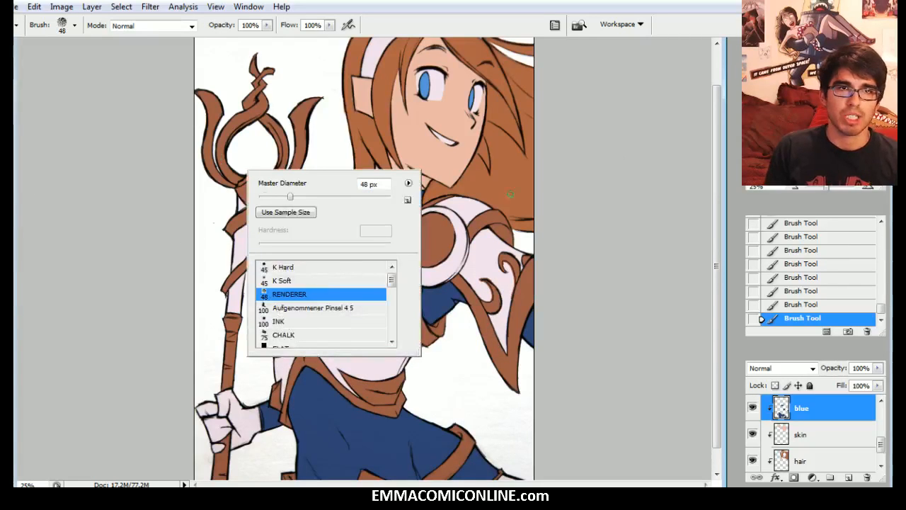
left_click(329, 282)
left_click(661, 202)
scroll(661, 202, "up", 1)
scroll(661, 203, "down", 2)
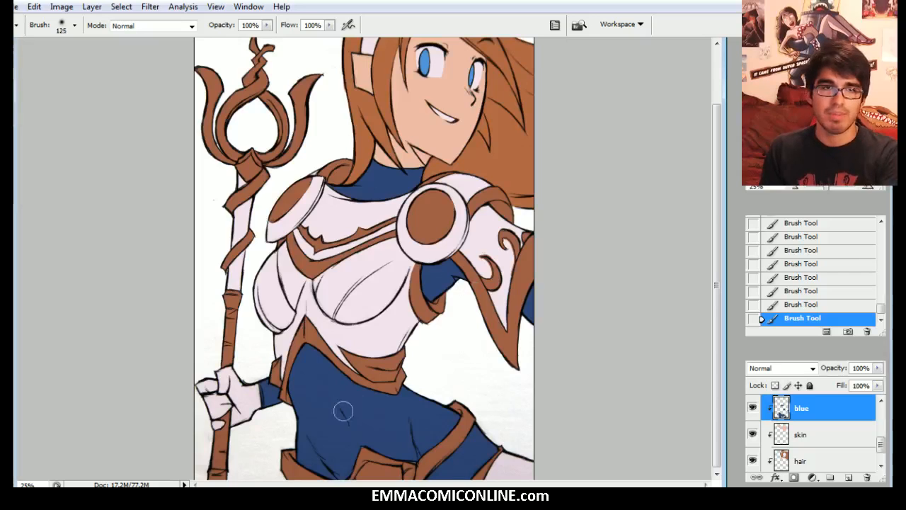
Step: Shade the blue torso below the waist trim in soft navy, enlarging the brush to size 800 and on to 900
key("bracketright")
key("bracketright")
key("bracketright")
key("bracketright")
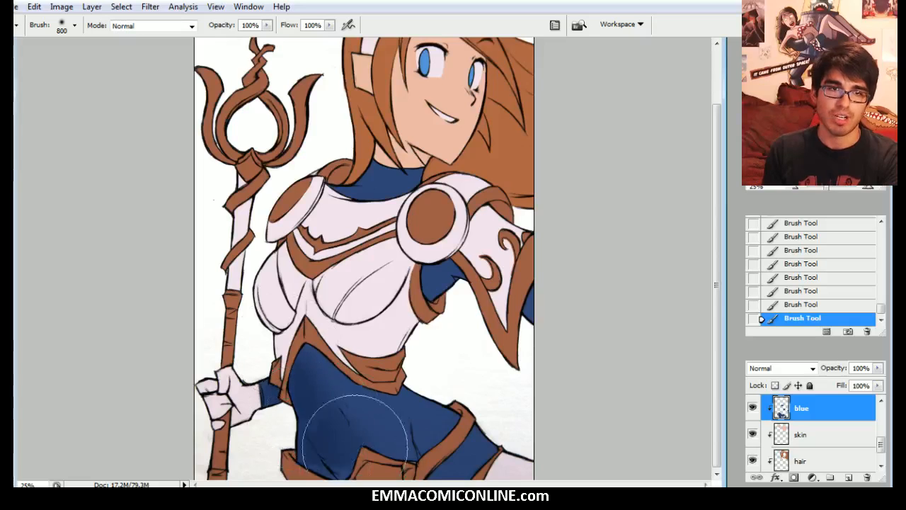
key("bracketright")
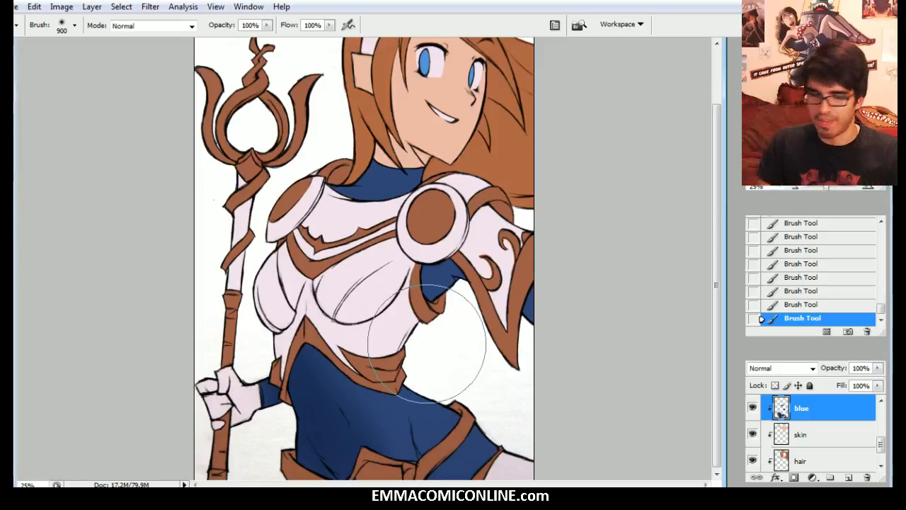
Step: Deepen the soft navy shading around the hip and upper thigh with the brush at about size 600
key("bracketleft")
key("bracketleft")
key("bracketleft")
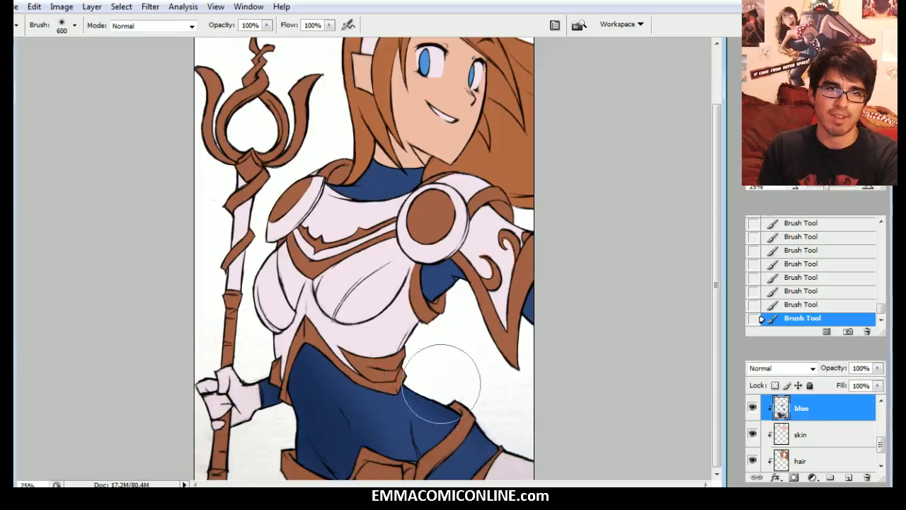
key("bracketright")
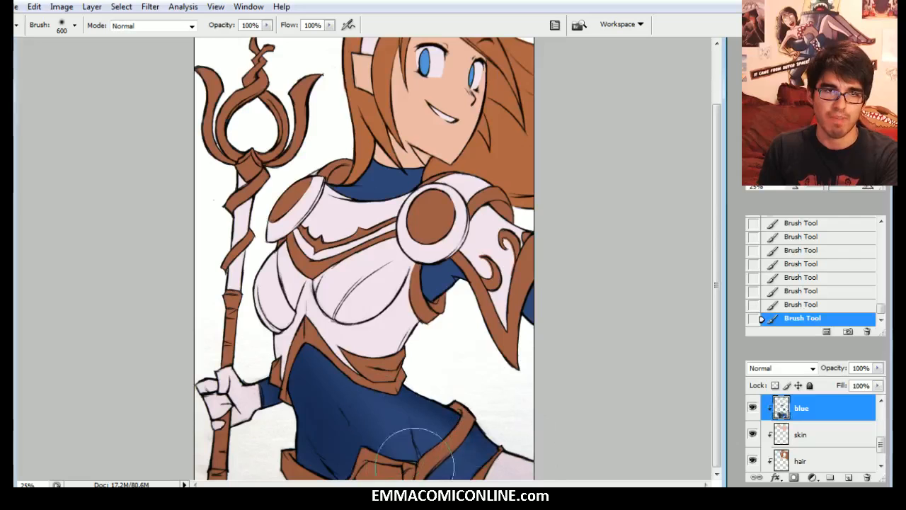
key("bracketleft")
key("bracketleft")
key("bracketleft")
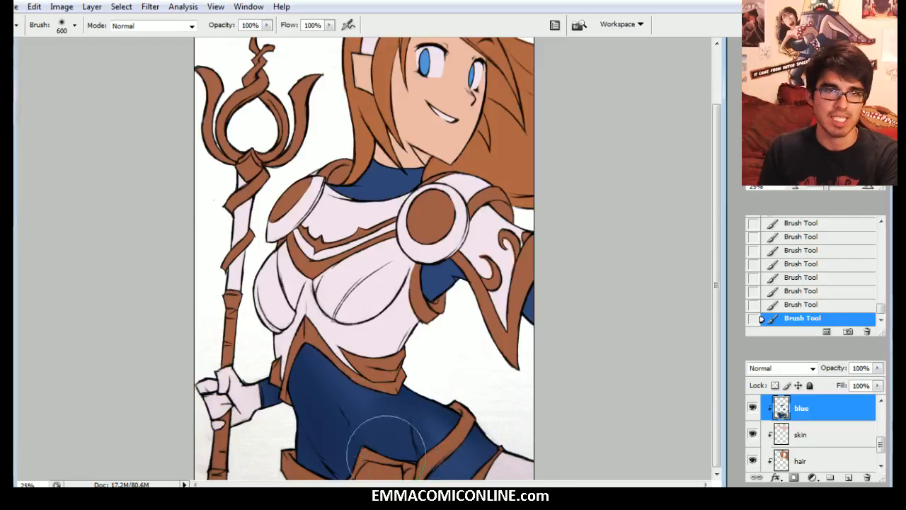
Step: Shade a tighter navy shadow along the blue torso beneath the waist trim and beside the thigh band, with the brush at about size 50 to 80
key("bracketleft")
key("bracketleft")
key("bracketleft")
key("bracketleft")
key("bracketleft")
key("bracketleft")
key("bracketleft")
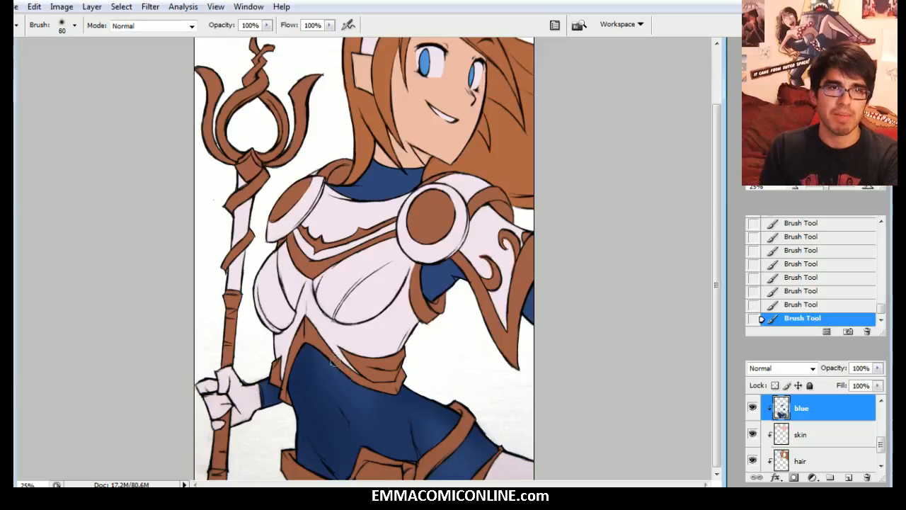
left_click(873, 189)
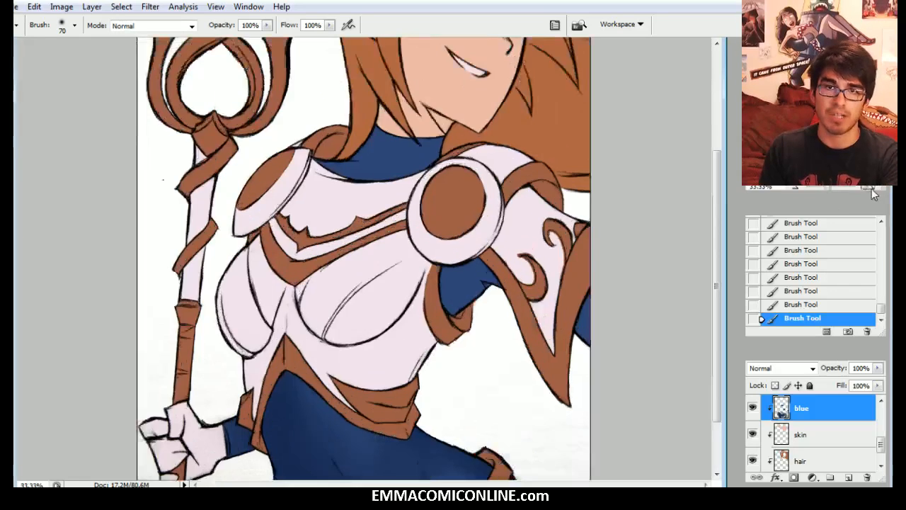
left_click(873, 189)
scroll(364, 257, "down", 2)
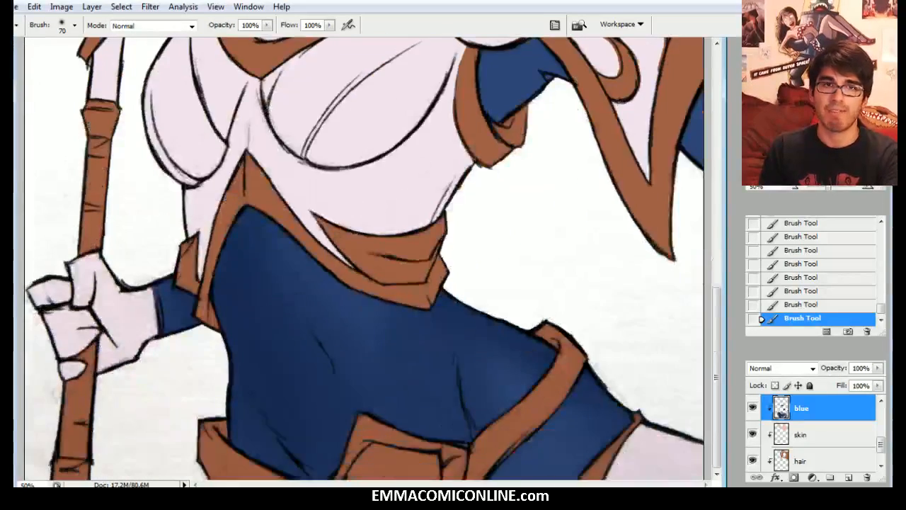
mouse_move(422, 315)
left_mouse_down()
mouse_move(281, 242)
mouse_move(365, 294)
mouse_move(264, 224)
mouse_move(290, 250)
left_mouse_up()
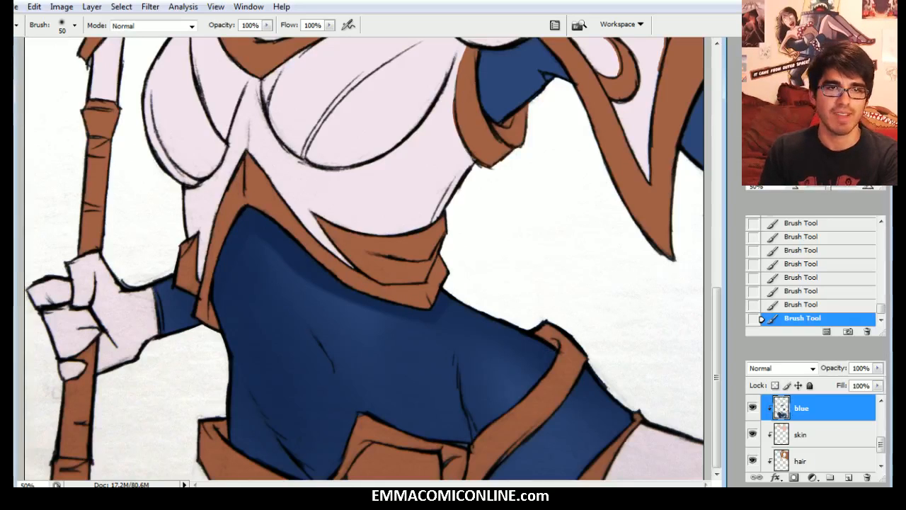
key("bracketleft")
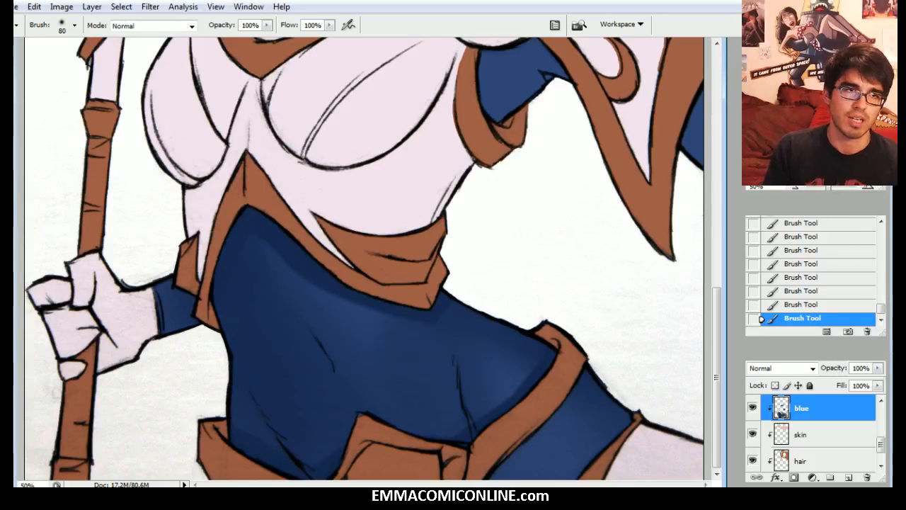
Step: Set the foreground colour to the lighter blue 4563ac for highlights on the suit
left_click(18, 442)
left_click(400, 321)
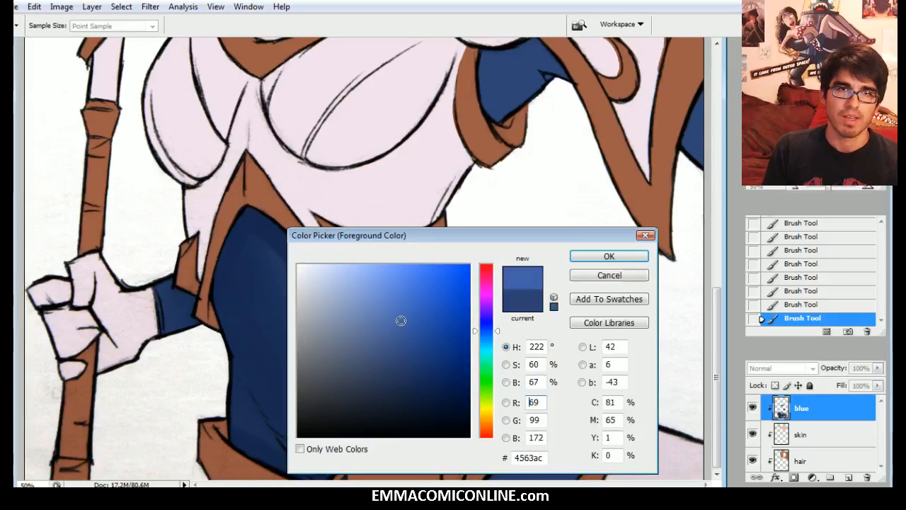
left_click(608, 258)
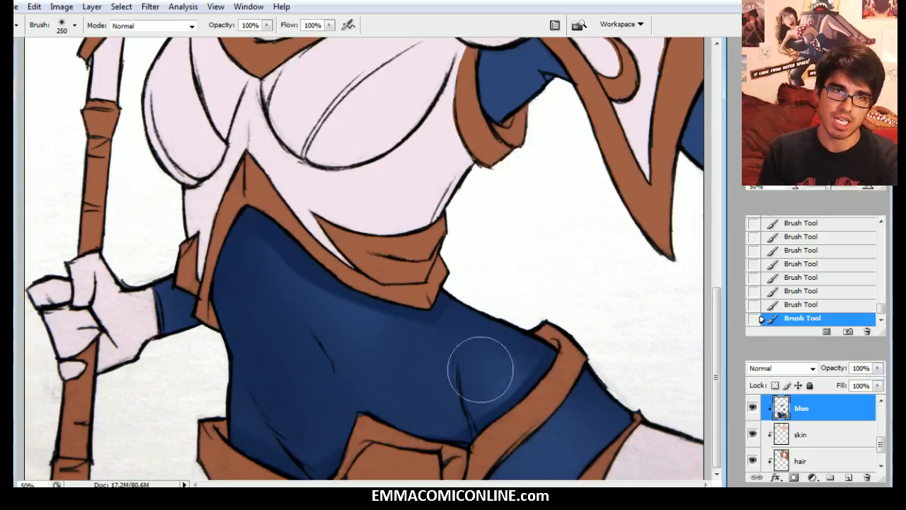
Step: Brush soft lighter-blue highlights across the upper hip and the torso below the waist trim at brush size 175
key("bracketleft")
left_click_drag(394, 304, 538, 378)
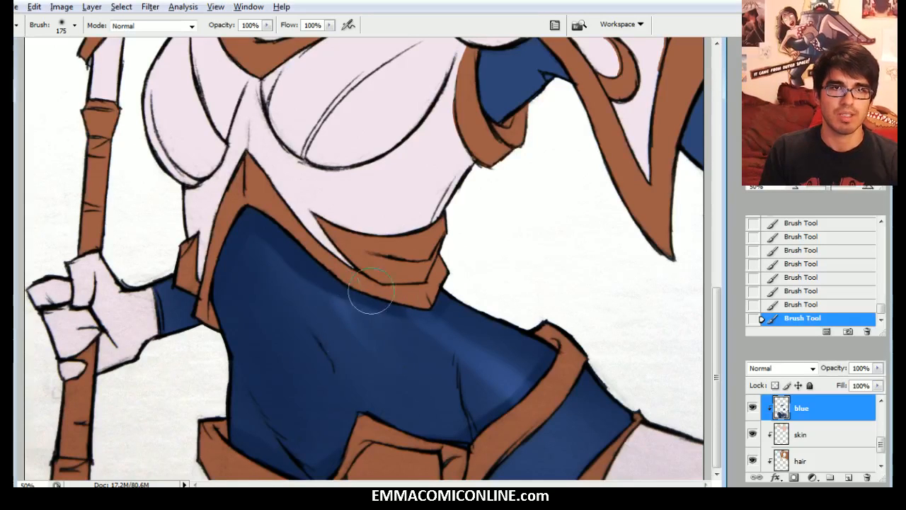
left_click_drag(490, 391, 412, 329)
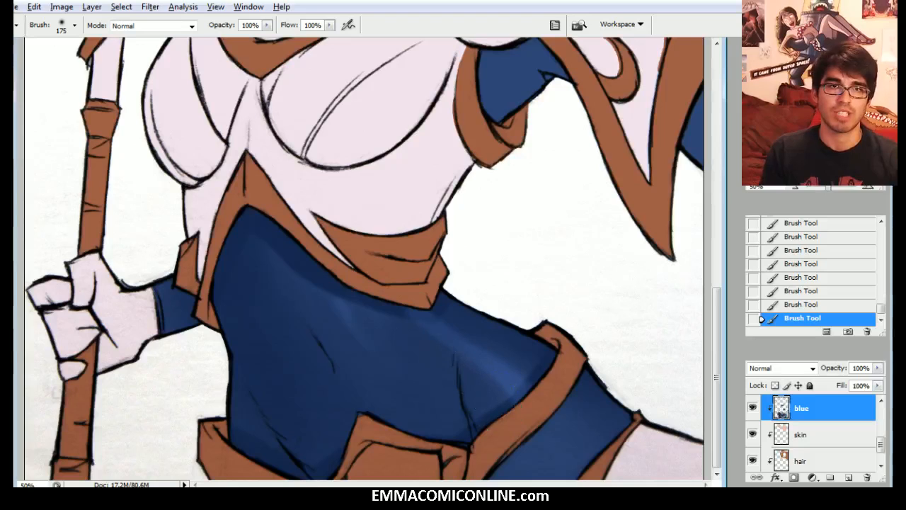
key("p")
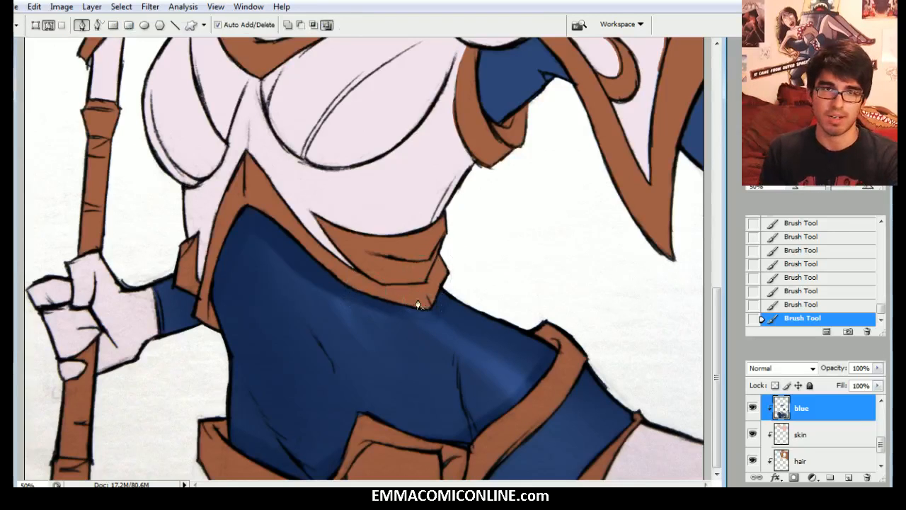
key("b")
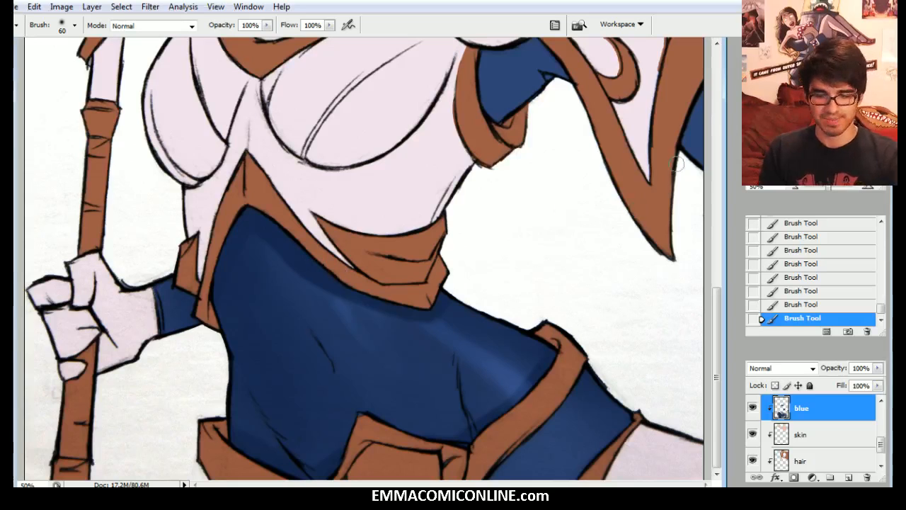
Step: Shade the blue upper arm beneath the round shoulder guard in soft navy, enlarging the brush from 150 to 300
scroll(516, 233, "up", 4)
key("bracketright")
key("bracketright")
key("bracketright")
key("bracketright")
key("bracketright")
key("bracketright")
key("bracketright")
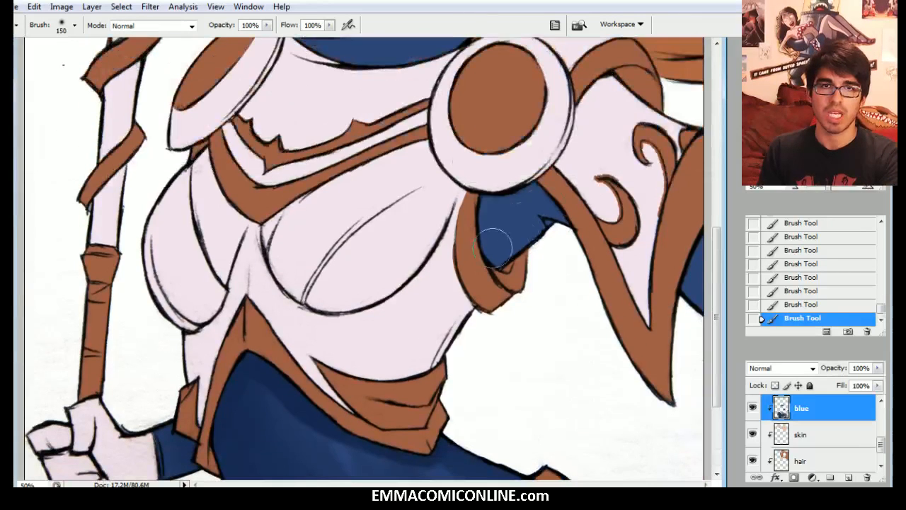
scroll(679, 142, "up", 1)
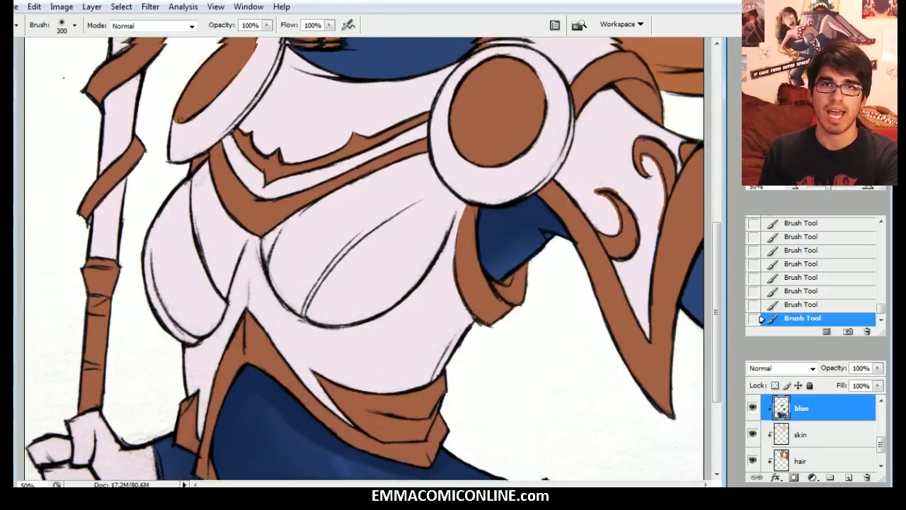
key("bracketright")
key("bracketright")
key("bracketright")
key("bracketright")
scroll(680, 326, "down", 5)
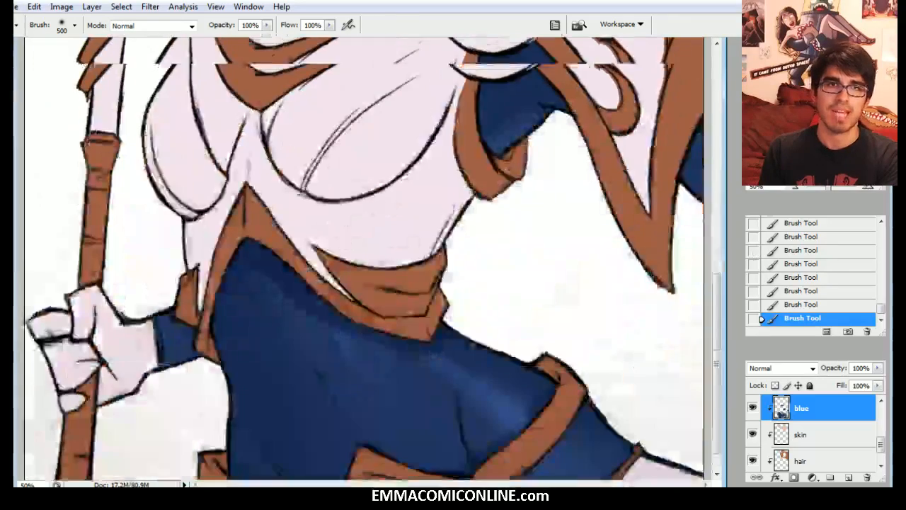
scroll(453, 201, "up", 10)
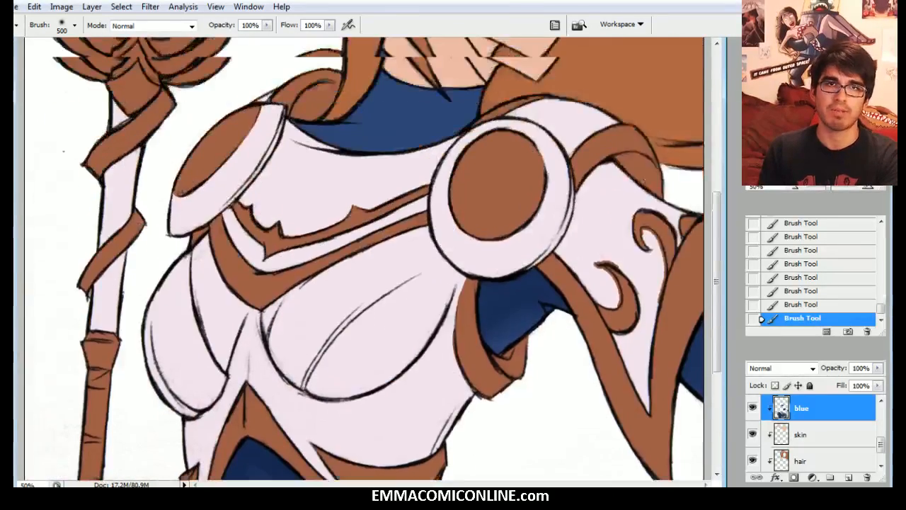
Step: Try to shade the blue collar in soft navy at brush size 250
key("bracketleft")
key("bracketleft")
key("bracketleft")
mouse_move(468, 283)
left_mouse_down()
mouse_move(511, 203)
mouse_move(474, 273)
left_mouse_up()
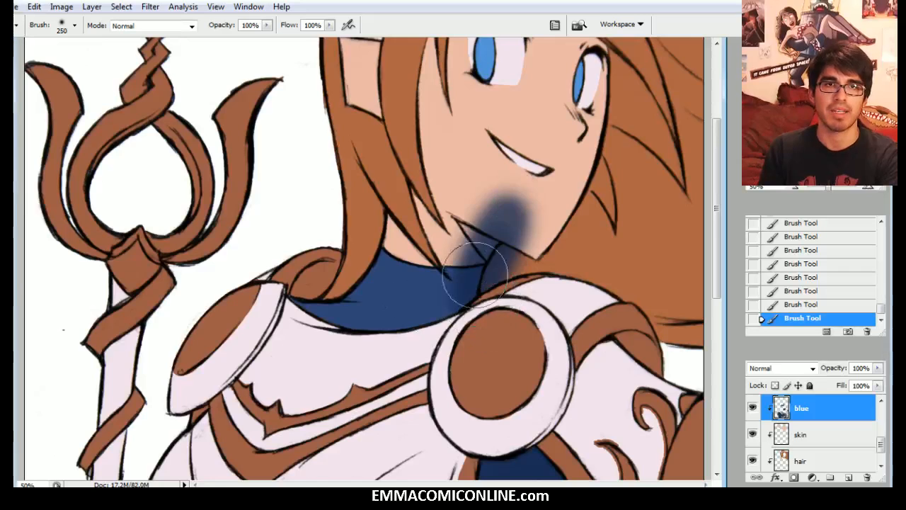
Step: Undo the navy stroke over the chin and collar, and lock the blue layer's transparent pixels
left_click(814, 304)
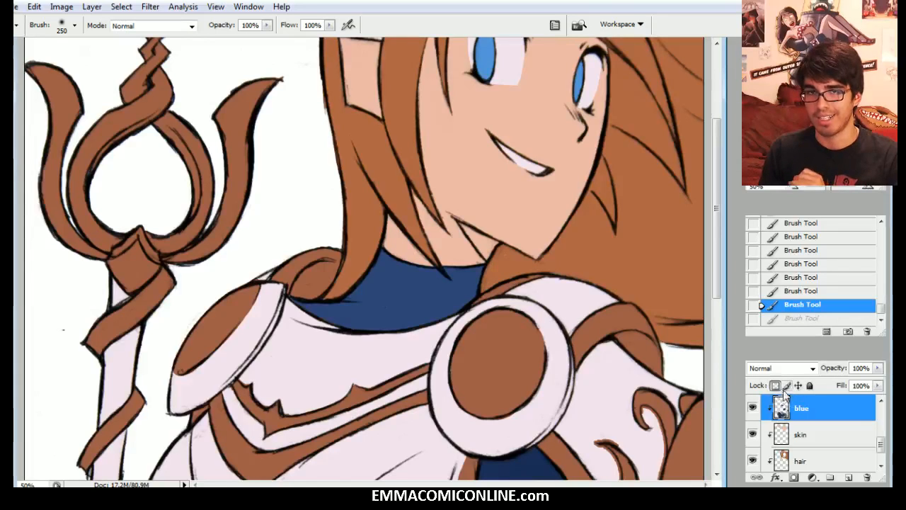
left_click(796, 318)
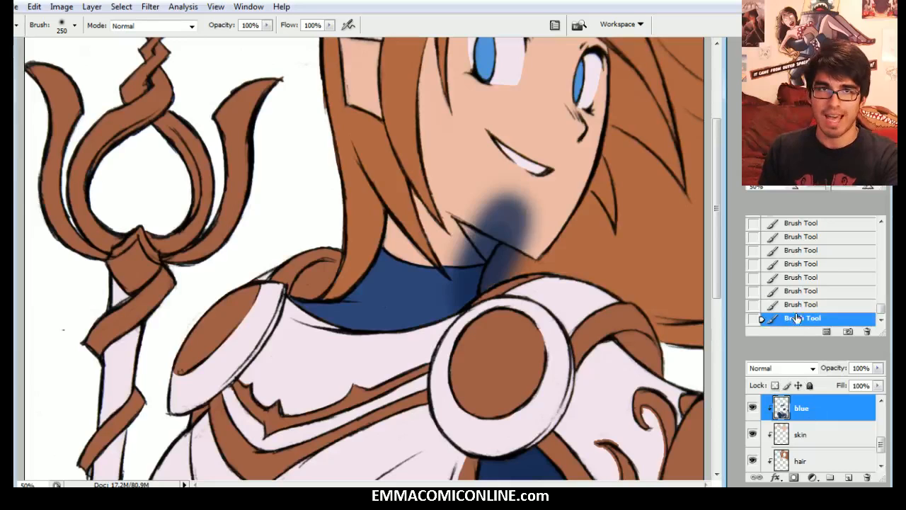
left_click(798, 306)
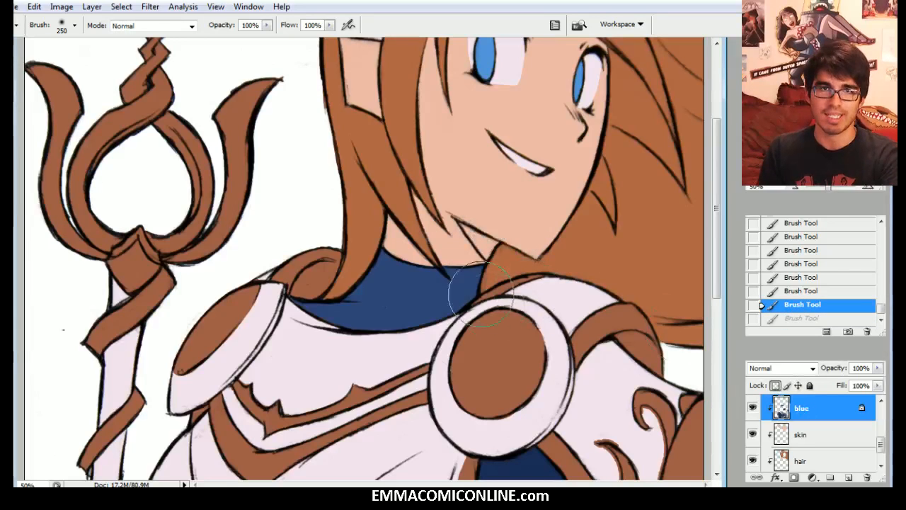
Step: Shade both sides of the blue collar in soft navy, leaving its middle lighter and reducing the brush to about size 175
left_click_drag(467, 300, 493, 250)
key("bracketright")
key("bracketright")
left_click_drag(346, 312, 386, 273)
key("bracketleft")
key("bracketleft")
key("bracketleft")
key("bracketleft")
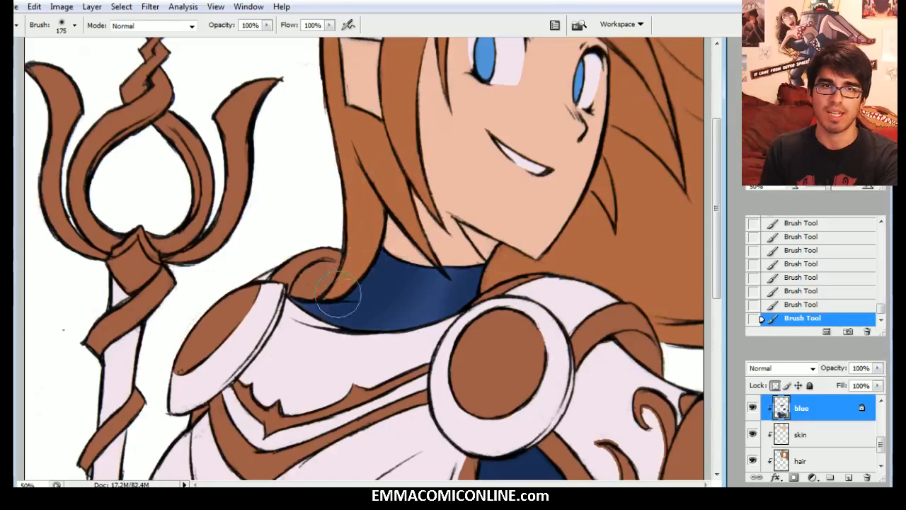
key("bracketright")
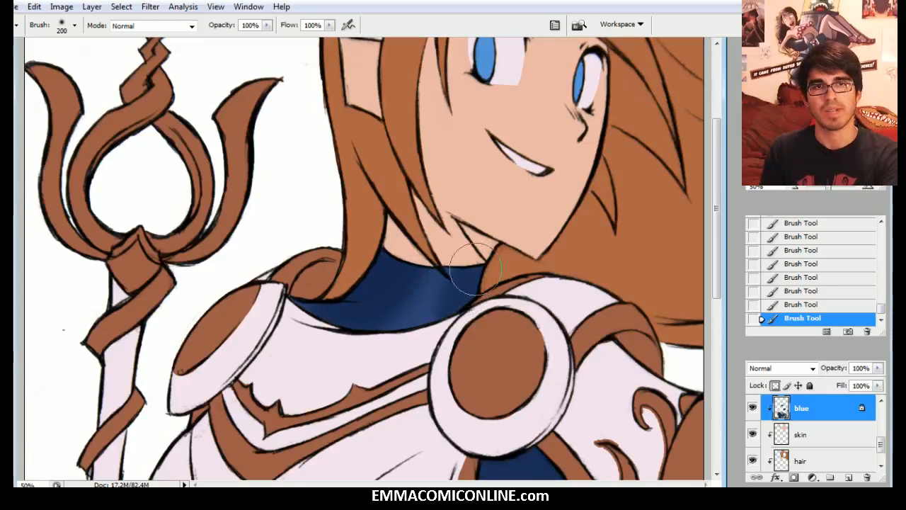
Step: Set the brush to size 300 and the foreground colour to the greyish blue 5b6a8c for reflected light on the suit
scroll(432, 263, "down", 5)
key("bracketright")
key("bracketright")
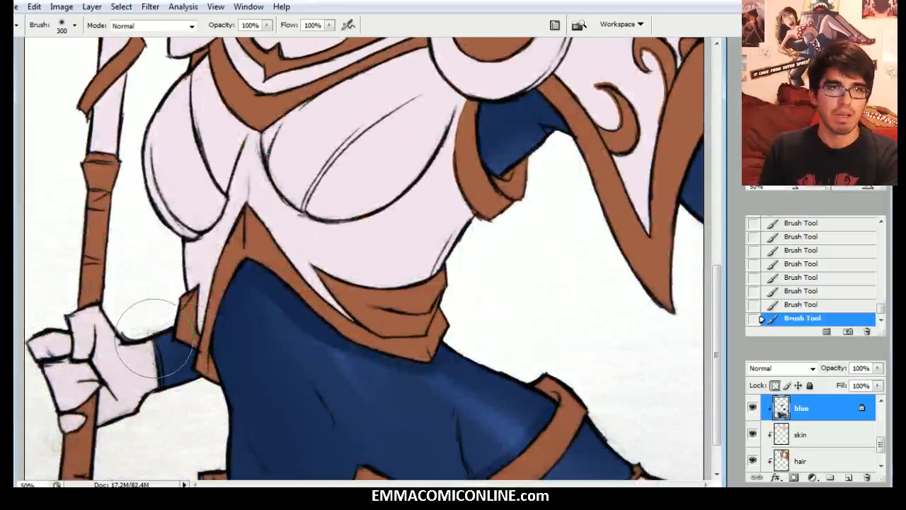
scroll(283, 397, "down", 2)
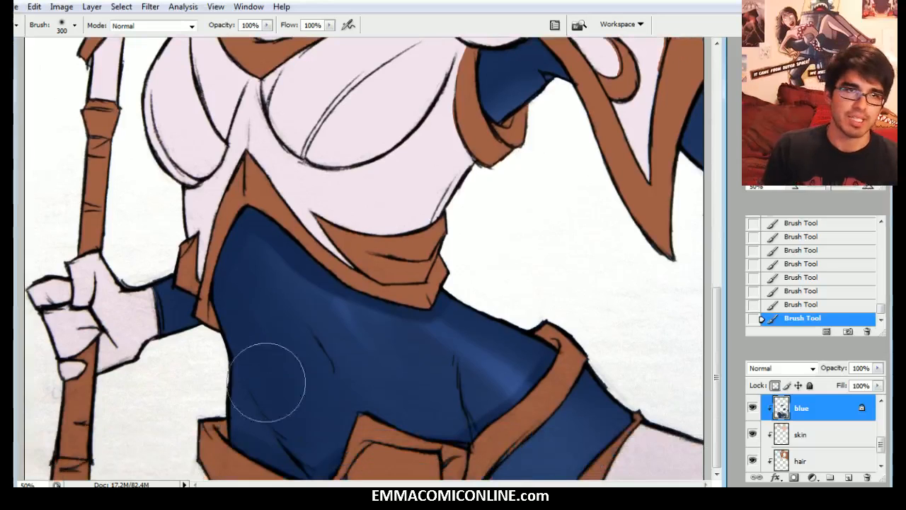
left_click_drag(358, 366, 374, 340)
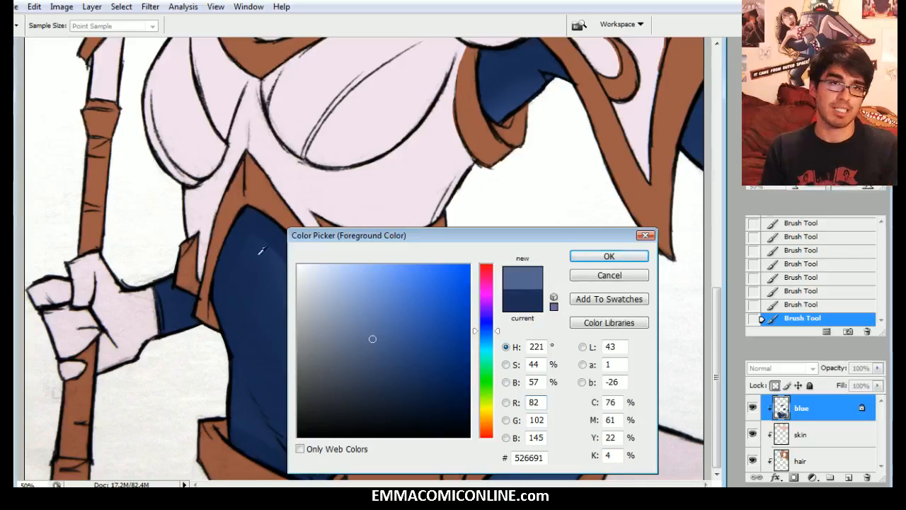
left_click_drag(375, 331, 358, 343)
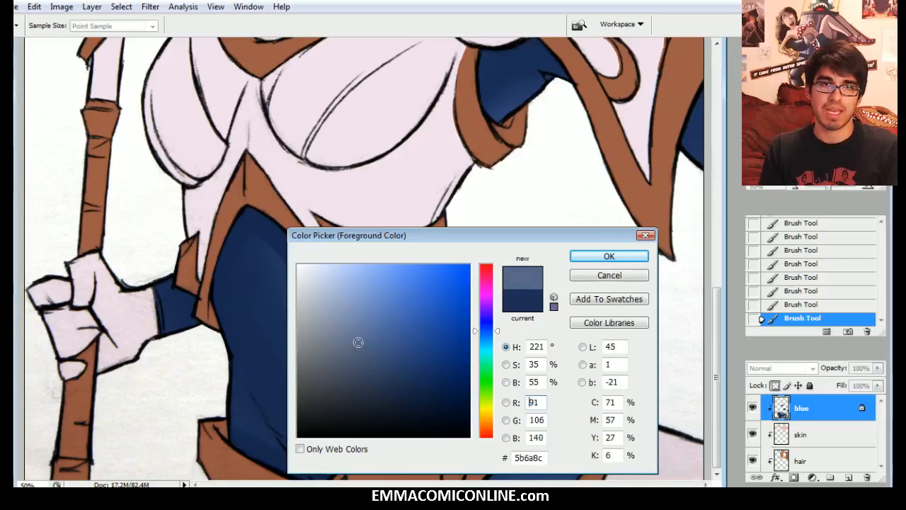
left_click(609, 256)
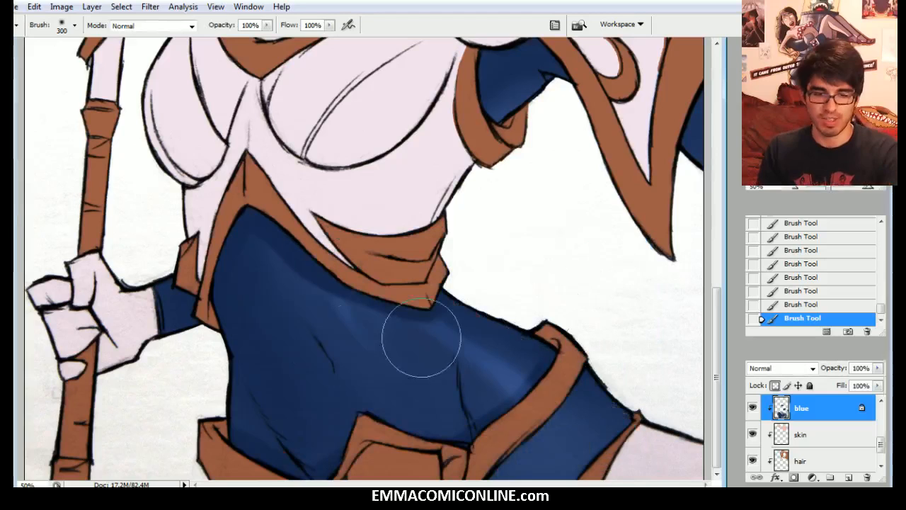
Step: Brush greyish-blue reflected light along the torso's outer edge near the staff hand and onto the blue forearm, starting at brush size 150
key("bracketleft")
key("bracketleft")
left_click_drag(235, 448, 223, 375)
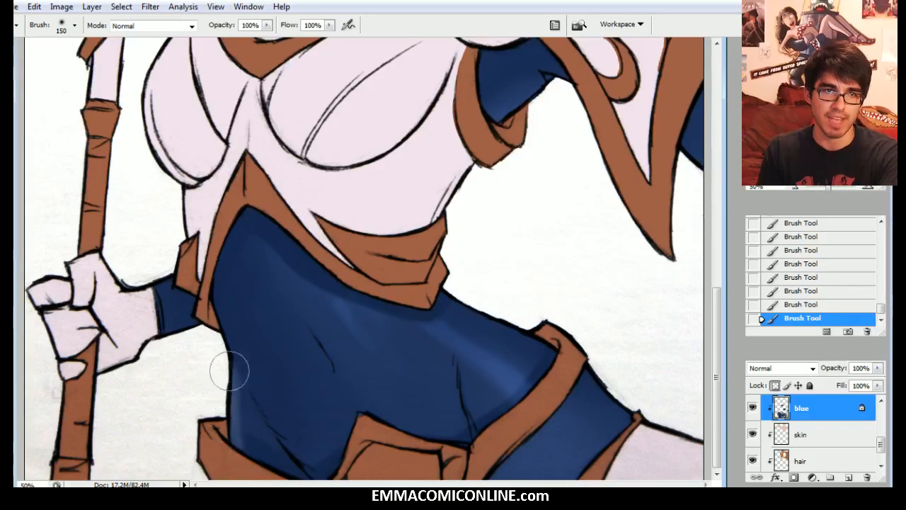
key("bracketright")
left_click_drag(214, 334, 226, 378)
left_click_drag(204, 304, 201, 318)
key("bracketleft")
key("bracketleft")
key("bracketright")
key("bracketright")
key("bracketright")
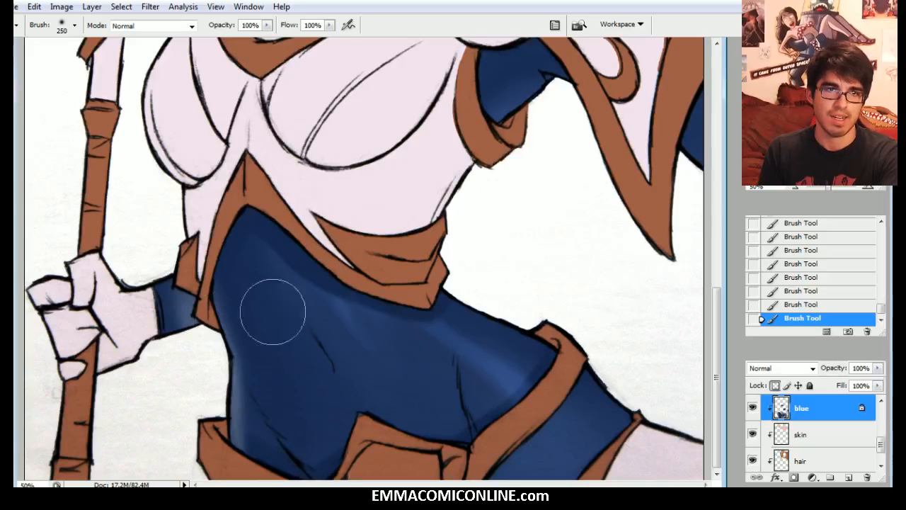
Step: Try to spread the greyish-blue light across the torso with broad strokes at brush size 400
key("bracketright")
left_click_drag(307, 427, 283, 283)
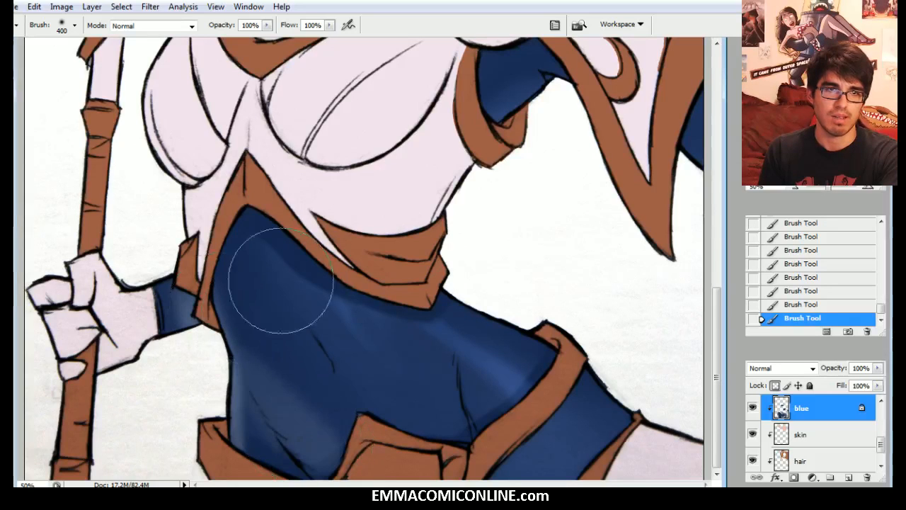
left_click(816, 299)
key("bracketleft")
key("bracketleft")
key("bracketleft")
key("ctrl+z")
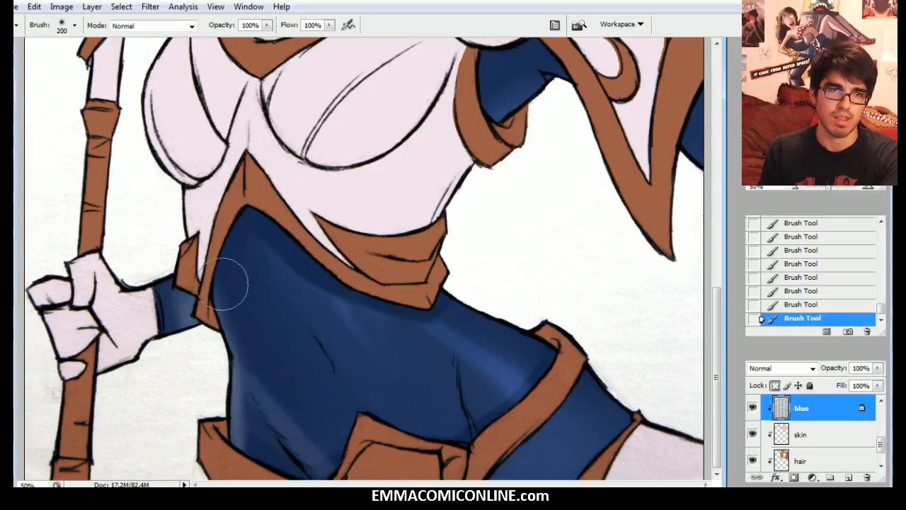
Step: Soften the reflected light along the torso's outer edge, enlarging the brush to size 500
key("bracketright")
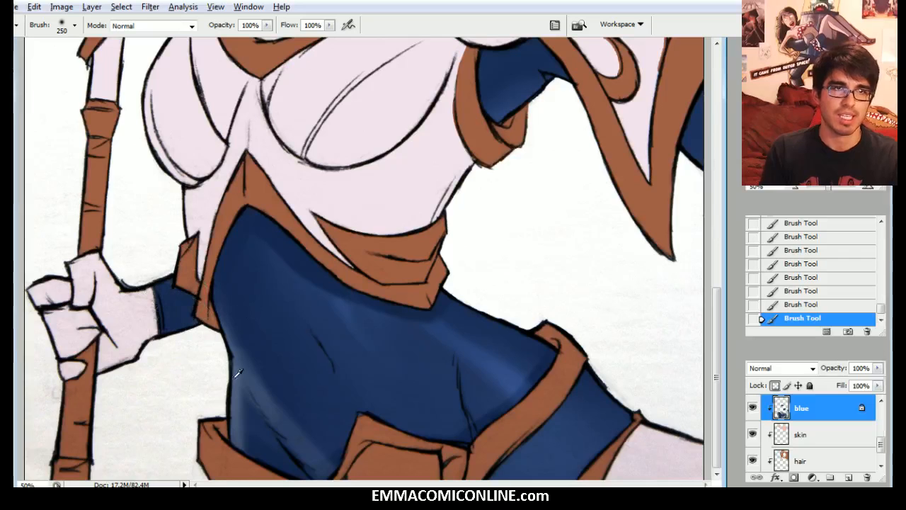
key("bracketright")
key("bracketright")
key("bracketright")
left_click_drag(283, 404, 283, 283)
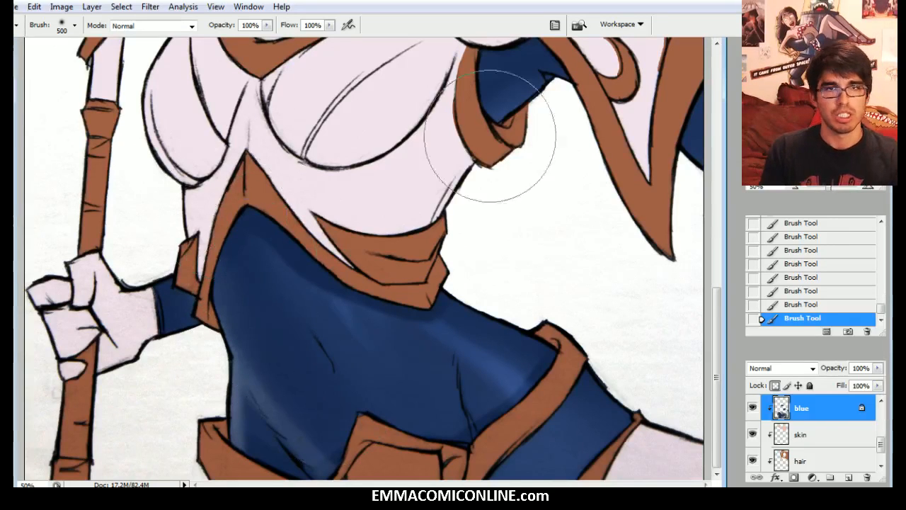
Step: Brush soft greyish-blue light onto the blue collar with the brush reduced to size 250
key("bracketleft")
key("bracketleft")
key("bracketleft")
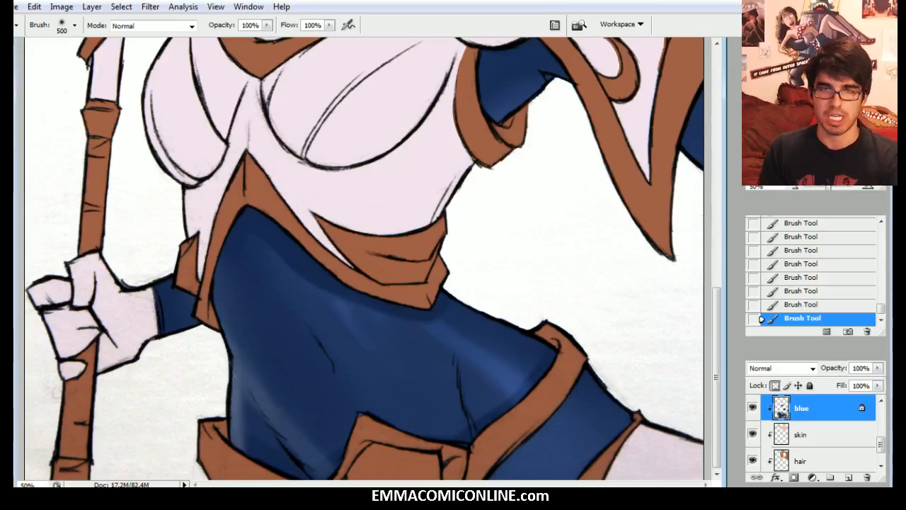
scroll(297, 319, "up", 8)
left_click_drag(352, 244, 533, 173)
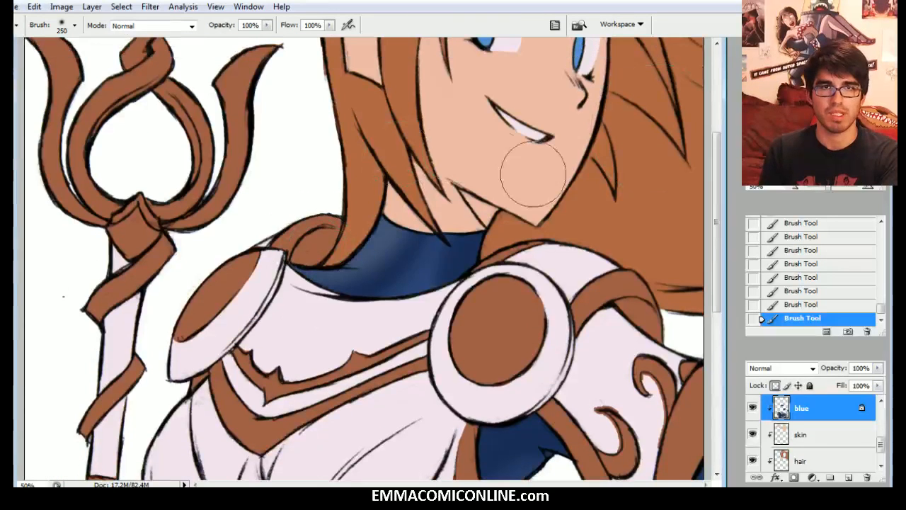
scroll(364, 258, "up", 3)
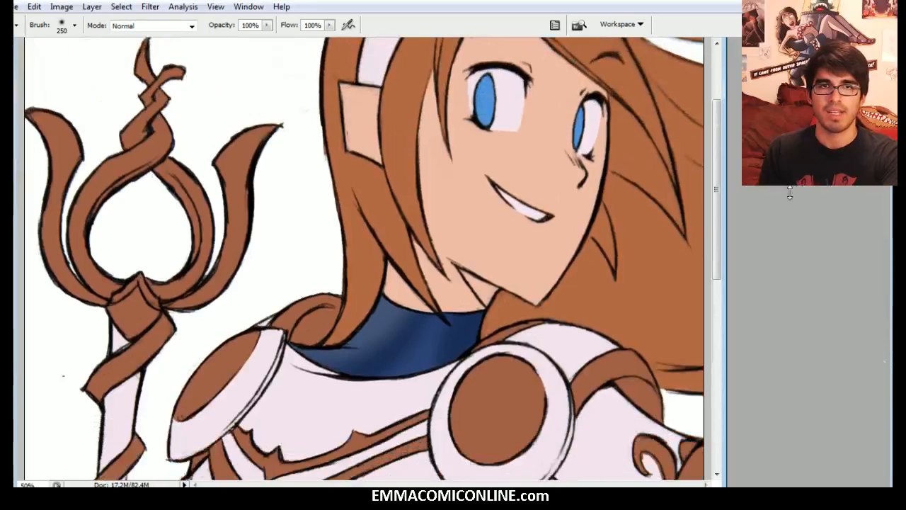
Step: Brush greyish-blue reflected light onto the blue upper arm and soften the torso's shading, enlarging the brush from size 300 to 600
left_click(796, 190)
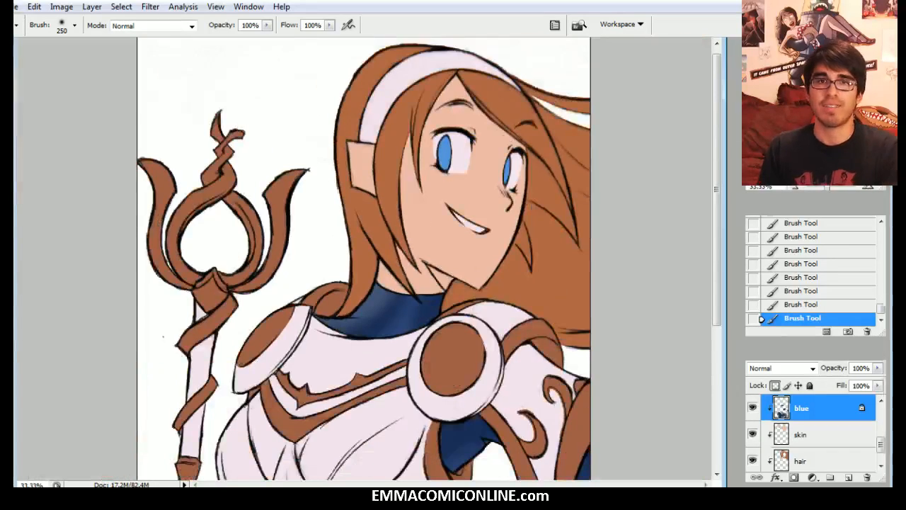
scroll(503, 241, "down", 5)
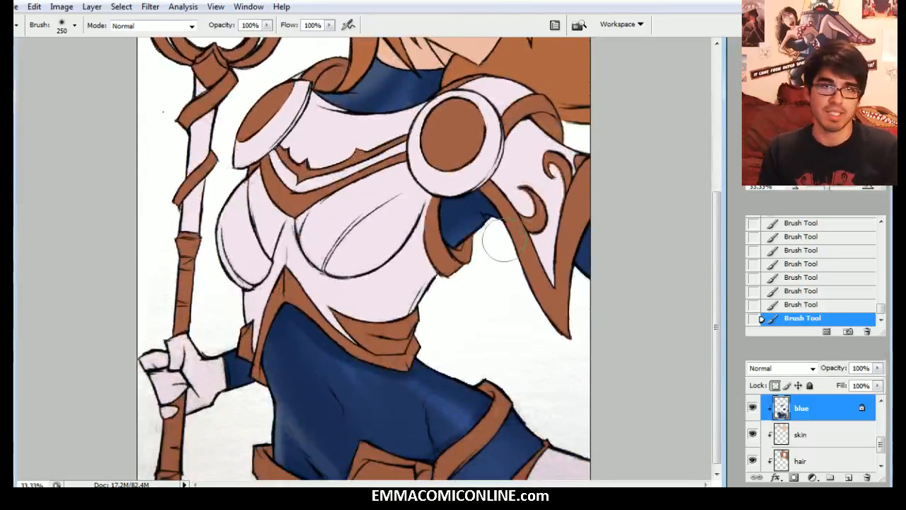
scroll(364, 258, "down", 1)
scroll(364, 258, "up", 1)
scroll(364, 258, "down", 2)
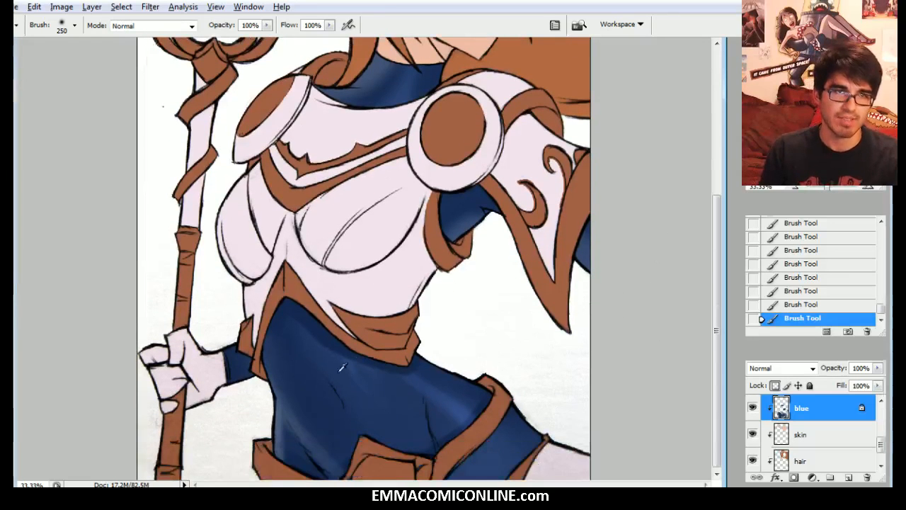
key("bracketleft")
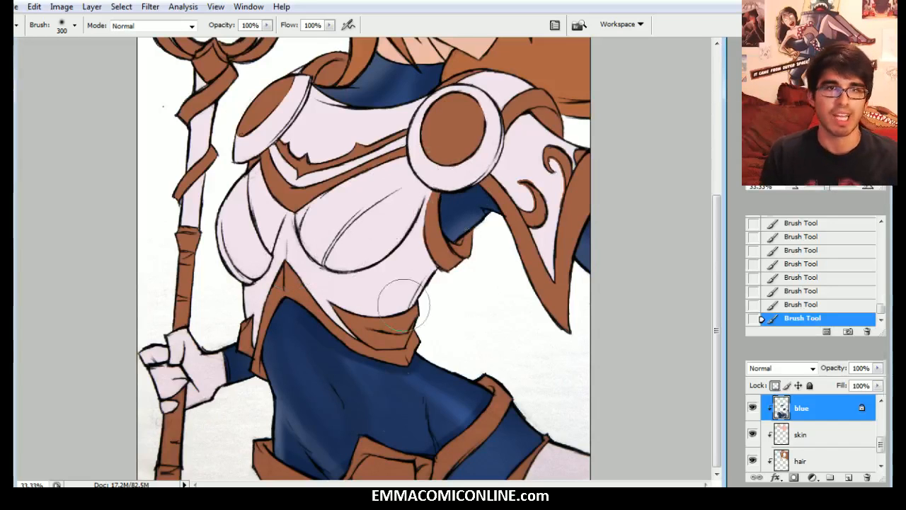
key("bracketright")
key("bracketright")
key("bracketright")
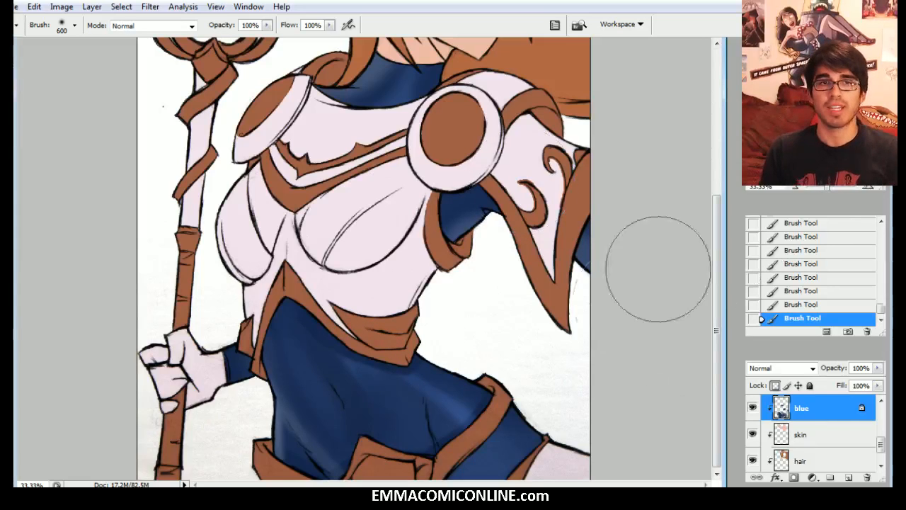
Step: Compare the torso before and after the latest brush strokes by stepping back in the history and returning to the newest state
left_click(870, 187)
left_click(869, 188)
left_click_drag(814, 134, 810, 153)
left_click_drag(882, 314, 880, 298)
left_click(814, 255)
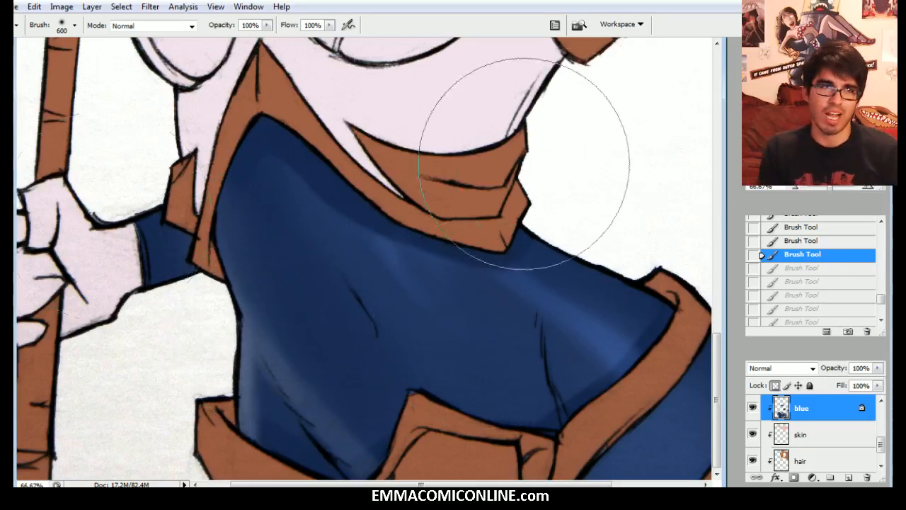
key("v")
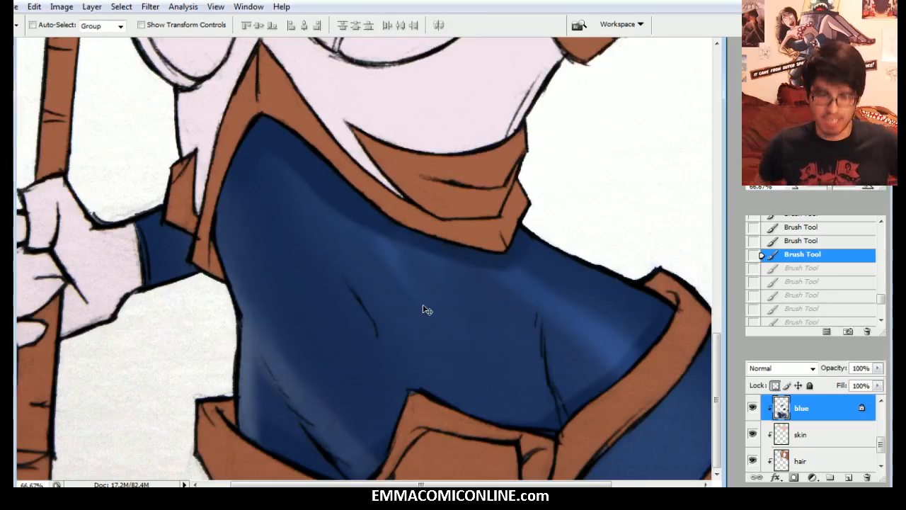
left_click_drag(880, 447, 876, 386)
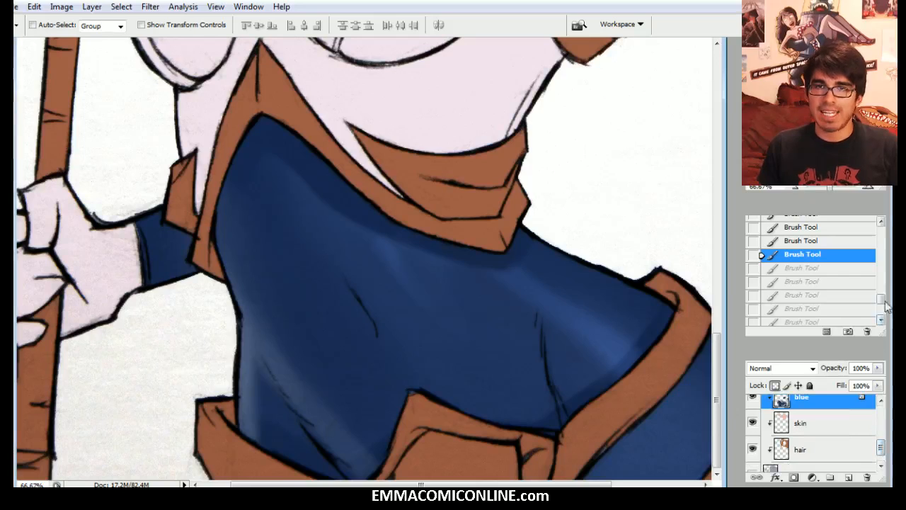
left_click_drag(881, 298, 882, 308)
left_click(800, 318)
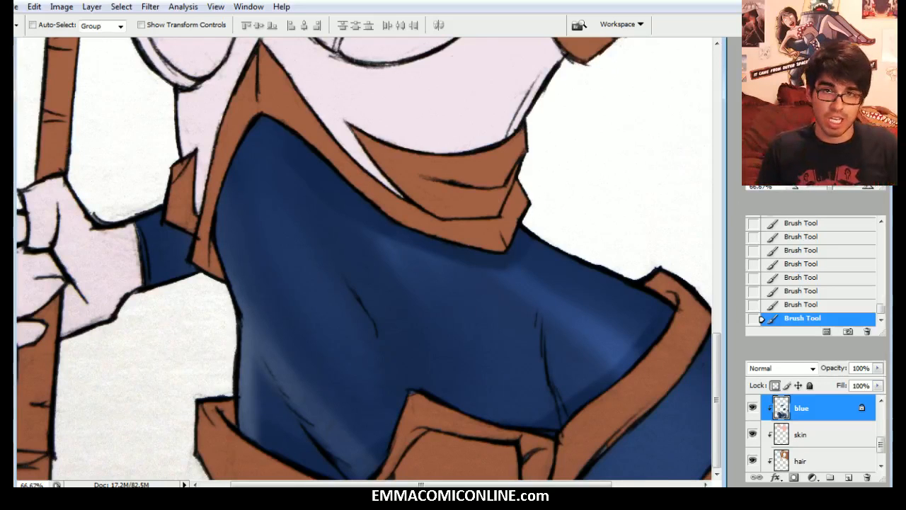
Step: Select the skin layer and toggle its visibility off and on to check which areas it covers
left_click(796, 189)
left_click(796, 189)
left_click_drag(815, 136, 814, 92)
left_click(796, 189)
mouse_move(814, 127)
left_mouse_down()
mouse_move(814, 141)
mouse_move(814, 131)
left_mouse_up()
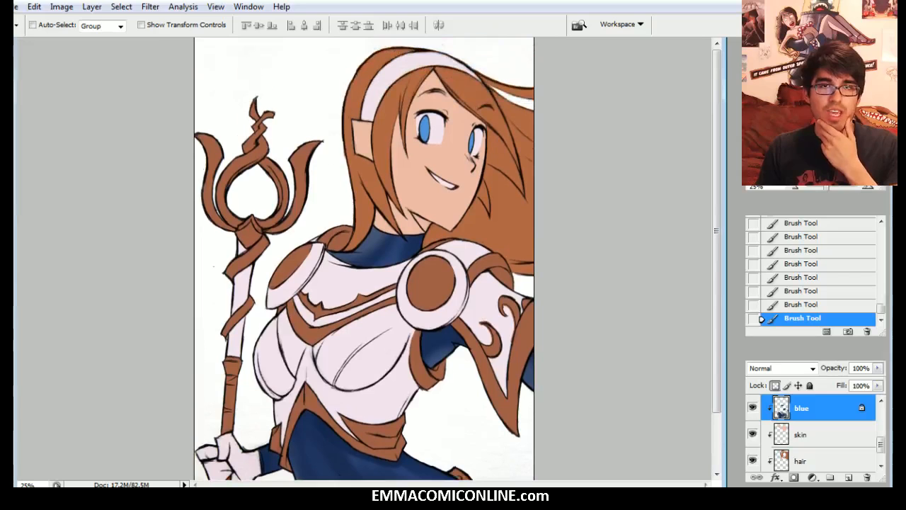
left_click(829, 439)
left_click(753, 434)
left_click(753, 434)
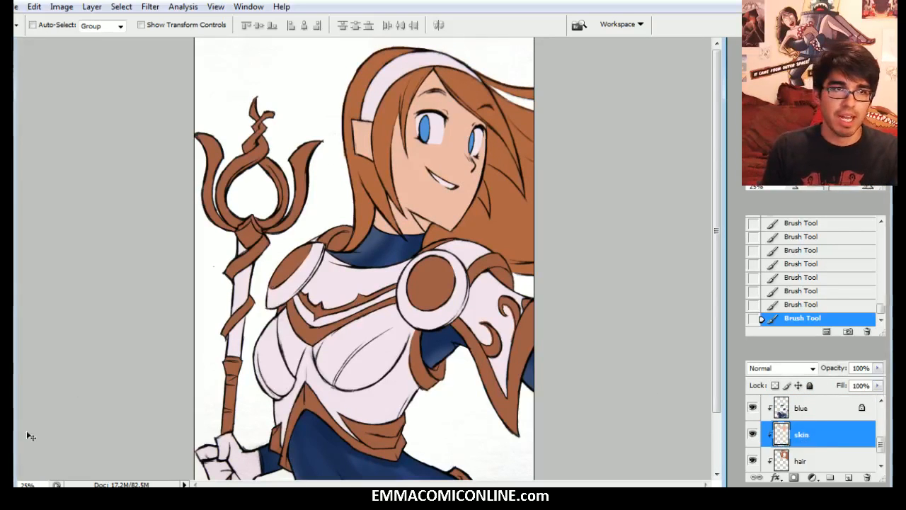
Step: Set the foreground colour to the reddish skin-shadow tone c76b59
left_click(6, 346)
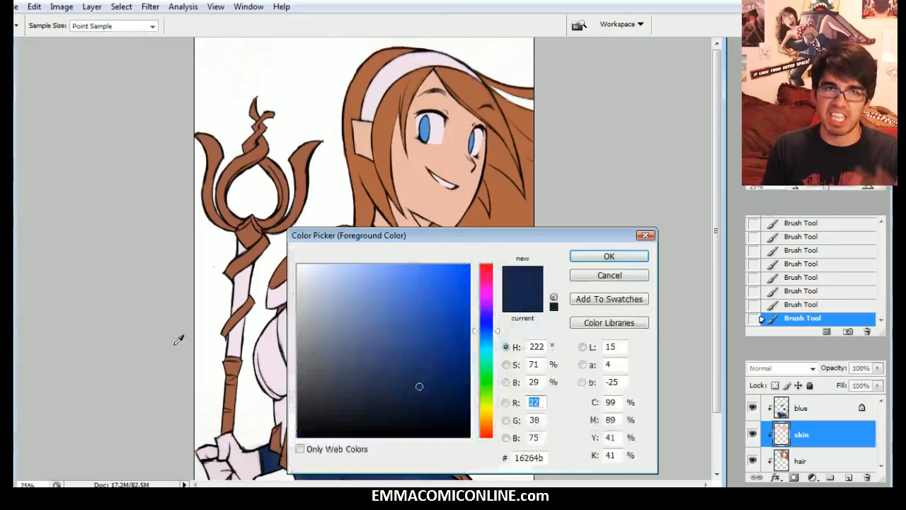
left_click(489, 434)
left_click_drag(476, 413, 382, 288)
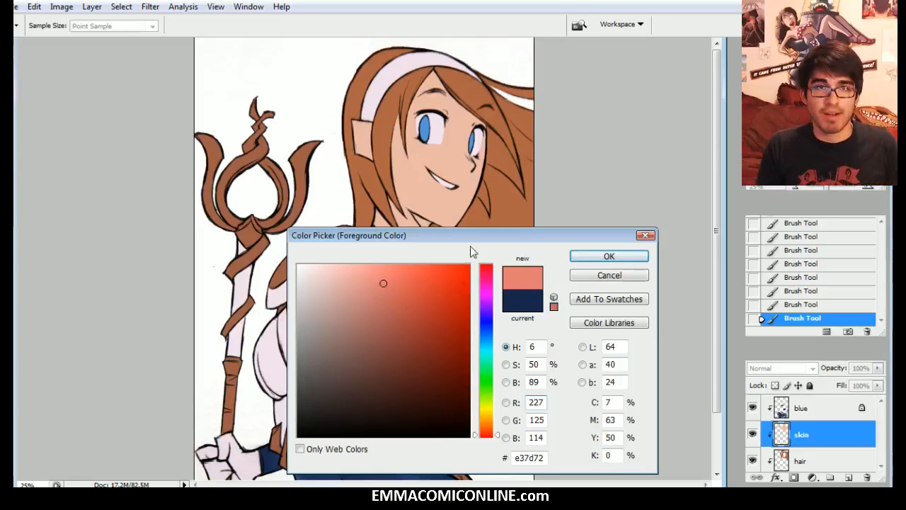
left_click(439, 165)
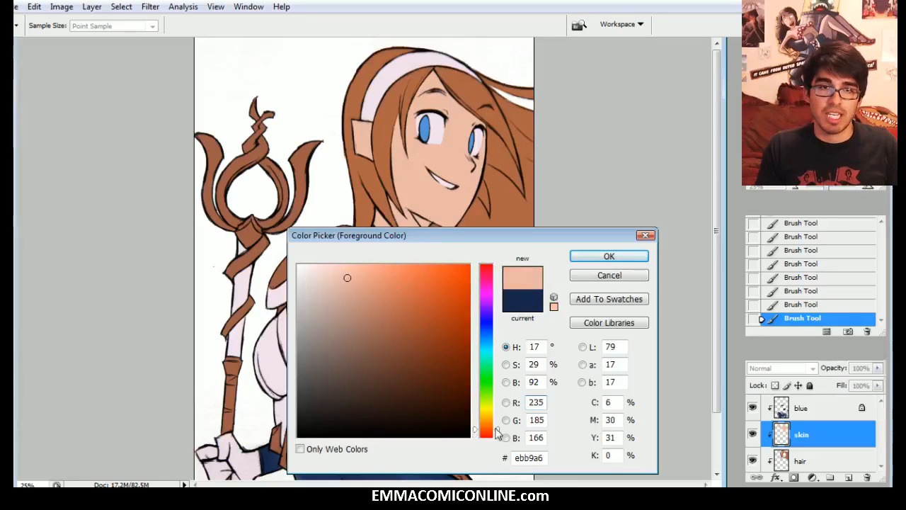
left_click_drag(499, 434, 495, 429)
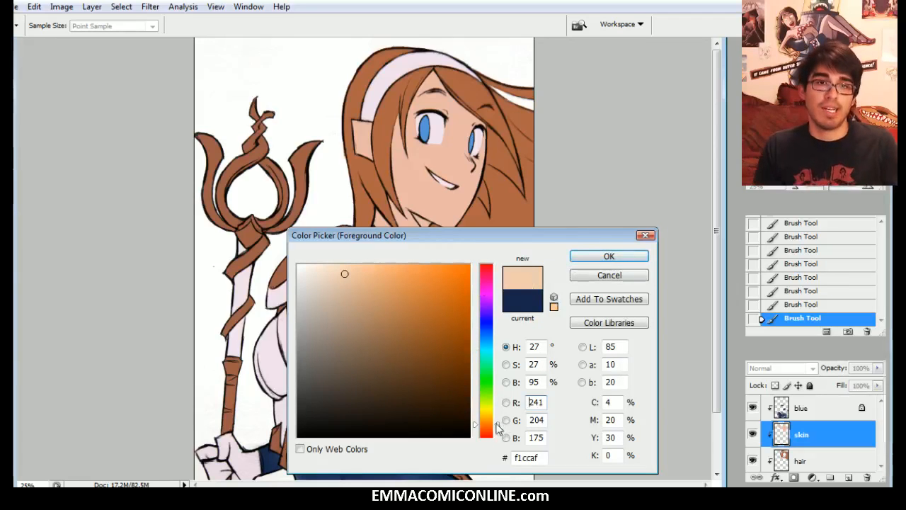
left_click_drag(498, 428, 497, 431)
left_click_drag(370, 319, 395, 300)
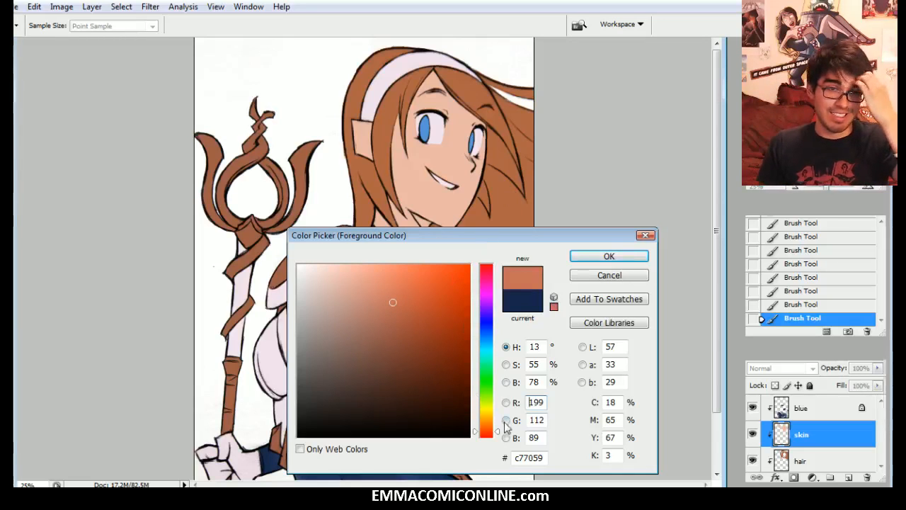
mouse_move(498, 439)
left_mouse_down()
mouse_move(498, 427)
mouse_move(501, 434)
left_mouse_up()
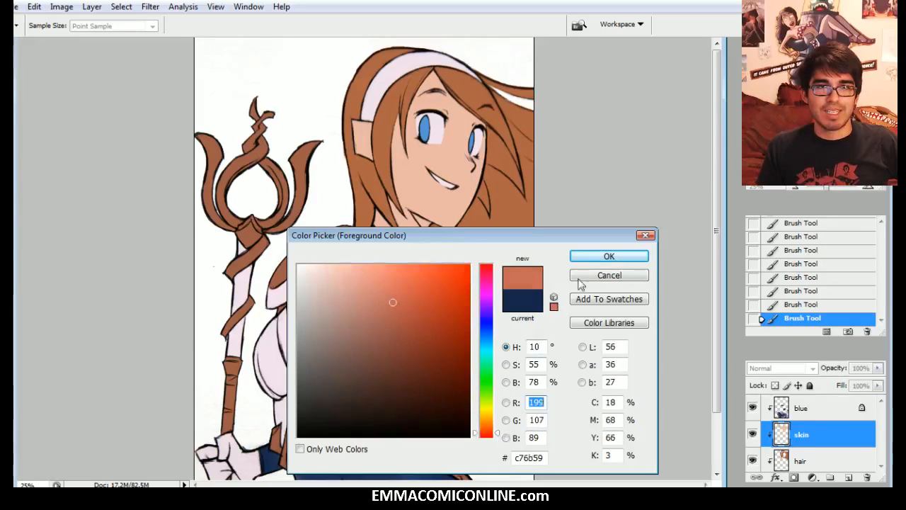
left_click(606, 256)
Step: Switch to the Brush tool and enlarge the soft brush to size 1100 for shading the skin
key("v")
right_click(457, 181)
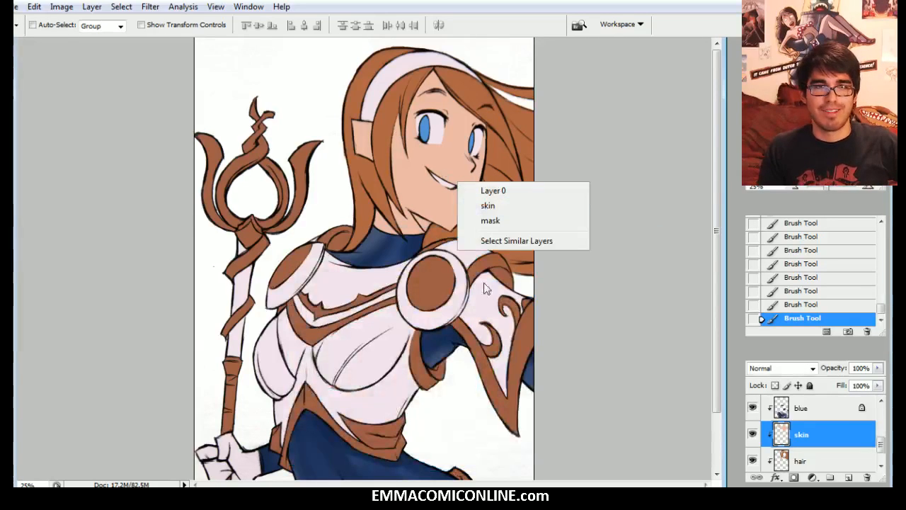
key("Escape")
key("b")
right_click(329, 255)
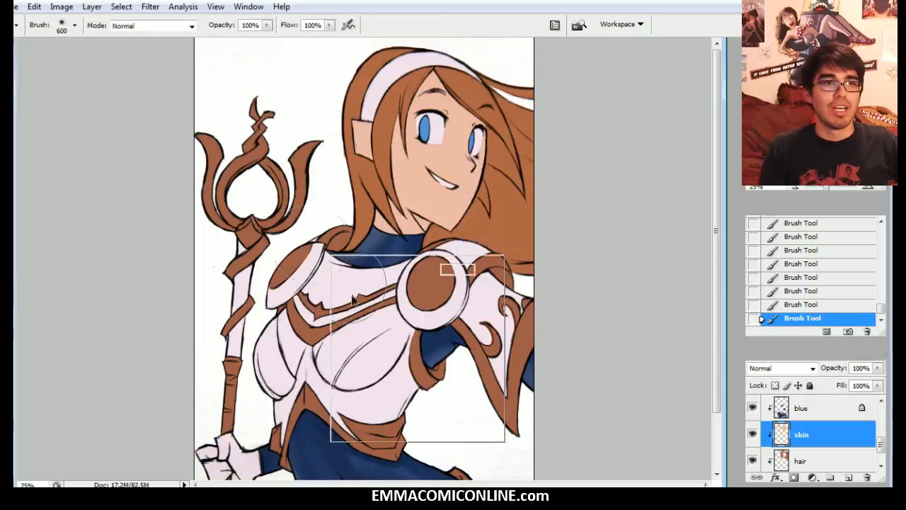
left_click(734, 177)
key("bracketright")
key("bracketright")
key("bracketright")
key("bracketright")
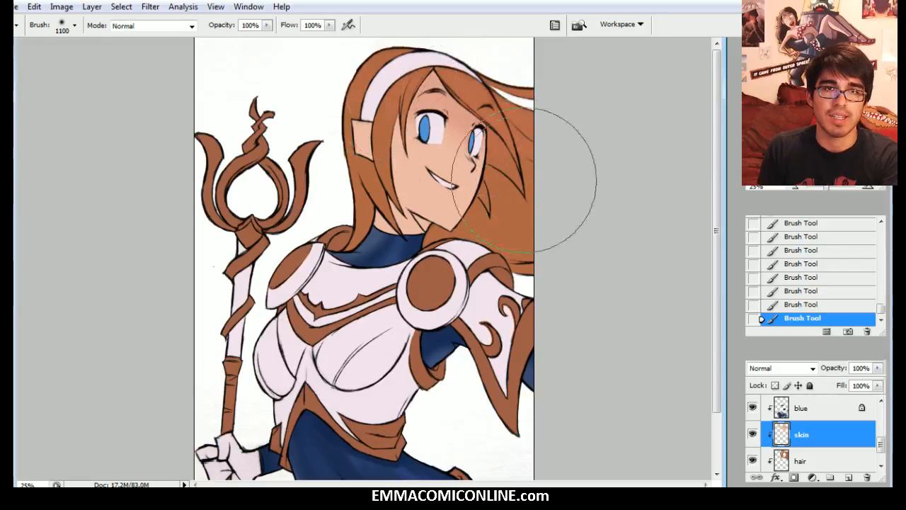
Step: Try a broad reddish shadow across the upper face and step back in the history to remove it
left_click_drag(525, 181, 439, 145)
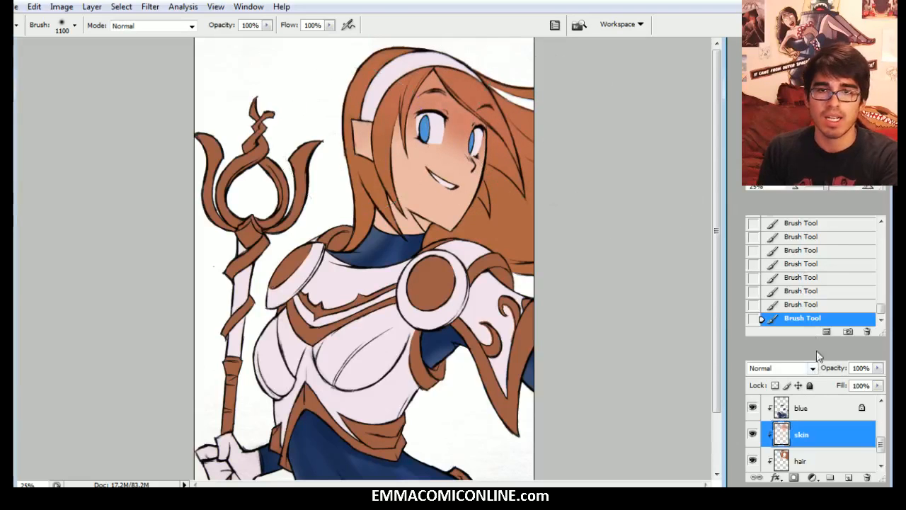
left_click(802, 305)
left_click(803, 291)
left_click(804, 277)
left_click(804, 264)
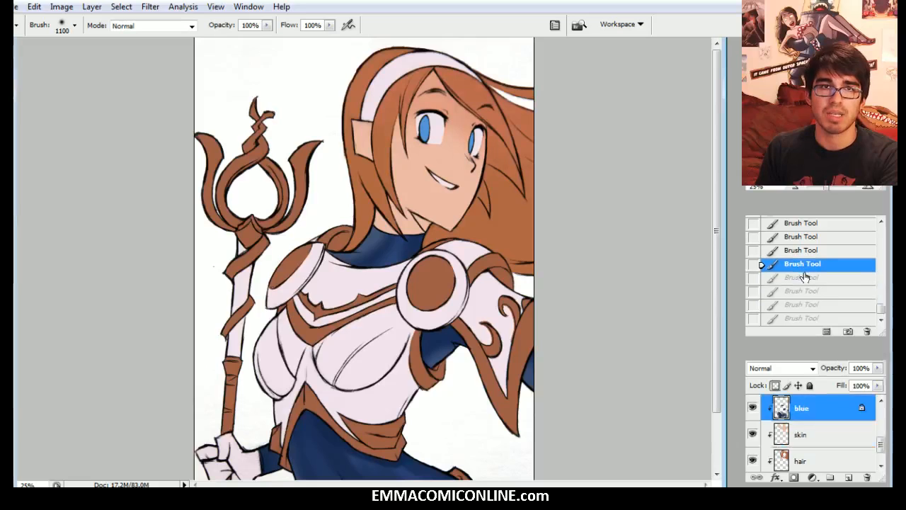
Step: Lock the skin layer's transparent pixels and brush soft reddish shadow across the forehead and eye area at brush sizes 1000 to 1200
left_click(799, 441)
left_click(775, 385)
left_click_drag(453, 92, 411, 105)
key("bracketright")
key("bracketright")
key("bracketright")
key("bracketleft")
key("bracketleft")
key("bracketleft")
key("bracketleft")
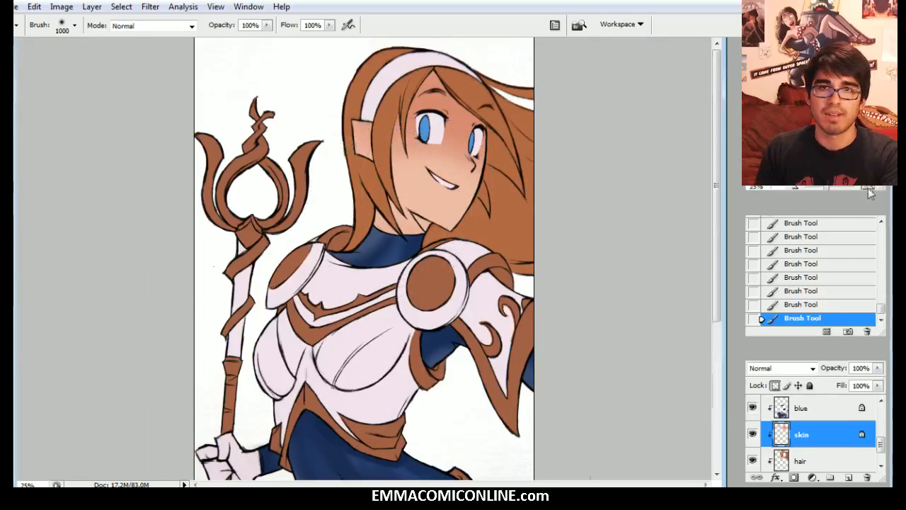
left_click(870, 190)
key("bracketright")
key("bracketright")
scroll(431, 106, "up", 2)
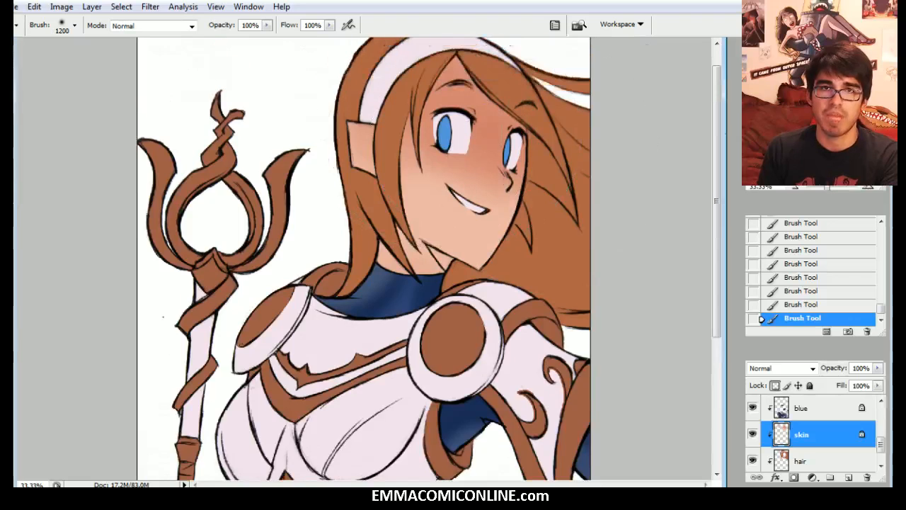
Step: Brush reddish shadow onto the neck beneath the hair and jaw with the brush reduced to size 80
key("bracketleft")
key("bracketleft")
key("bracketleft")
key("bracketleft")
key("bracketleft")
key("bracketleft")
key("bracketleft")
key("bracketleft")
key("bracketleft")
key("bracketleft")
key("bracketleft")
key("bracketleft")
key("bracketleft")
key("bracketleft")
key("bracketleft")
key("bracketleft")
key("bracketleft")
key("bracketleft")
key("bracketleft")
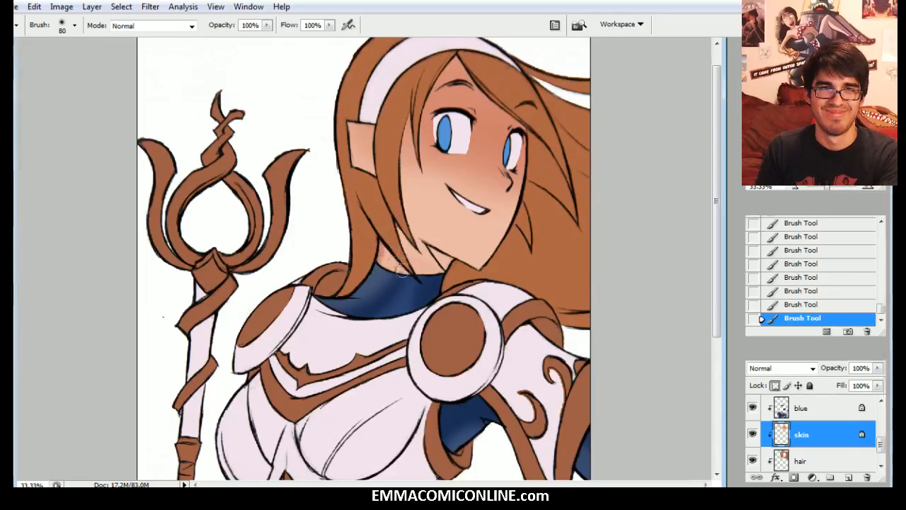
Step: Deepen and soften the neck shadow below the jaw, varying the brush between sizes 600 and 125
key("bracketright")
key("bracketright")
key("bracketright")
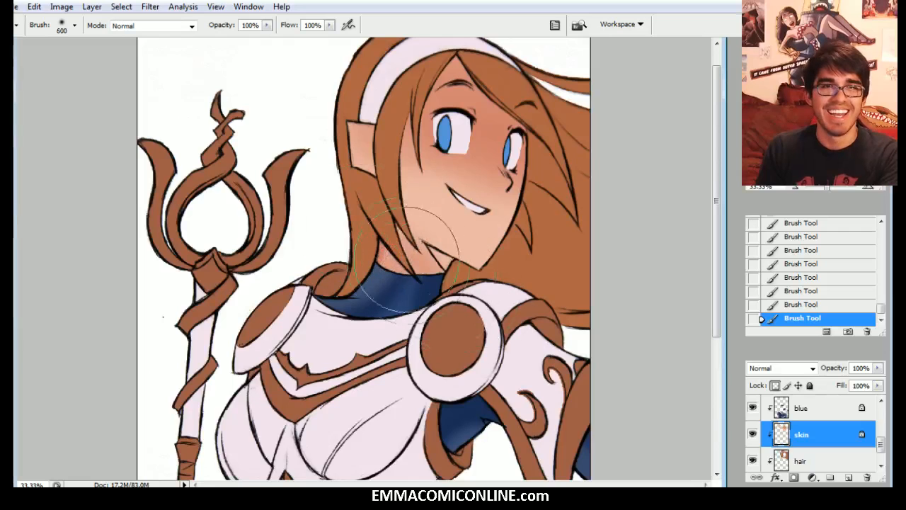
left_click_drag(370, 232, 399, 230)
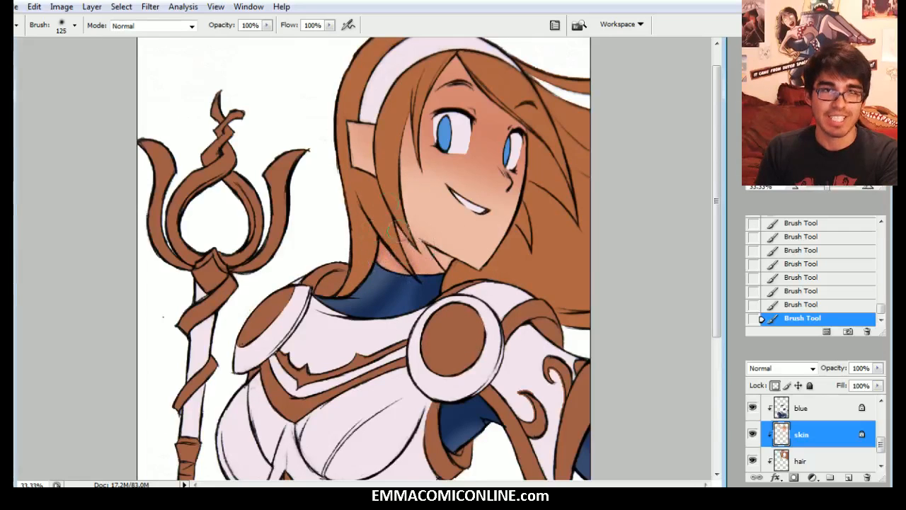
Step: Brush reddish shadow along the hair-side edge of the face from cheek to jaw and up beneath the fringe at brush size 90
key("bracketleft")
key("bracketleft")
key("bracketleft")
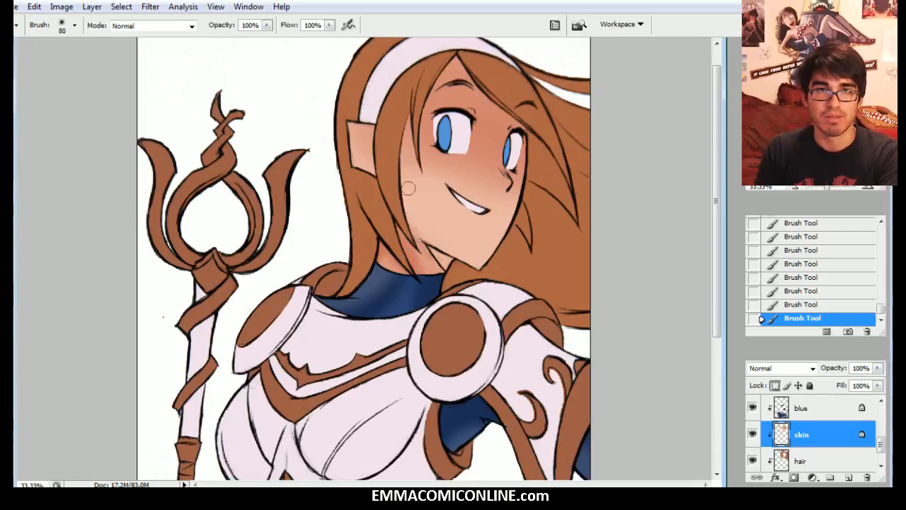
key("bracketright")
left_click_drag(408, 189, 432, 260)
mouse_move(405, 135)
left_mouse_down()
mouse_move(408, 177)
mouse_move(453, 70)
left_mouse_up()
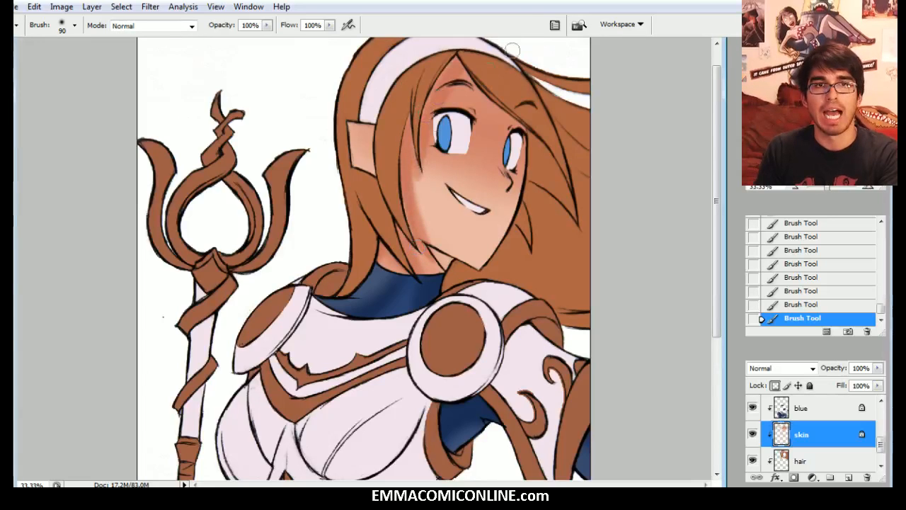
Step: Refine the reddish shadow around the eyes and brows, varying the brush between sizes 60 and 150
key("bracketright")
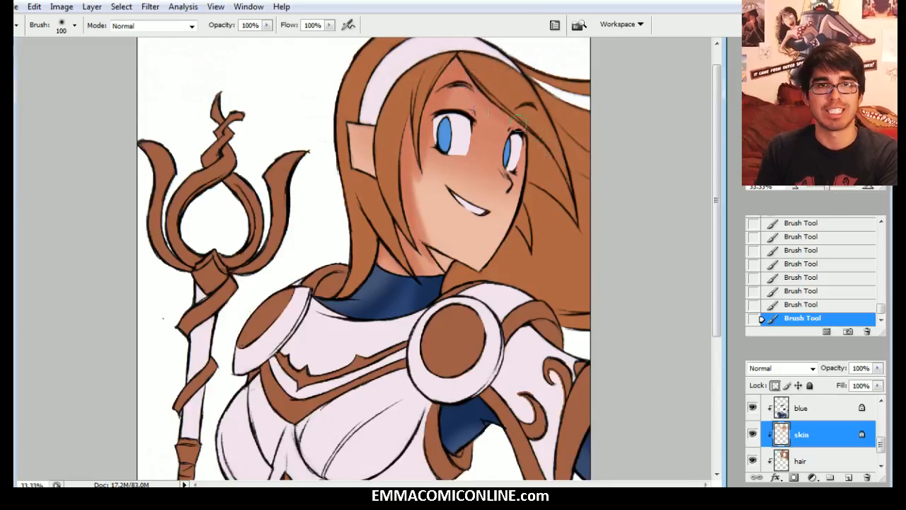
key("bracketleft")
key("bracketleft")
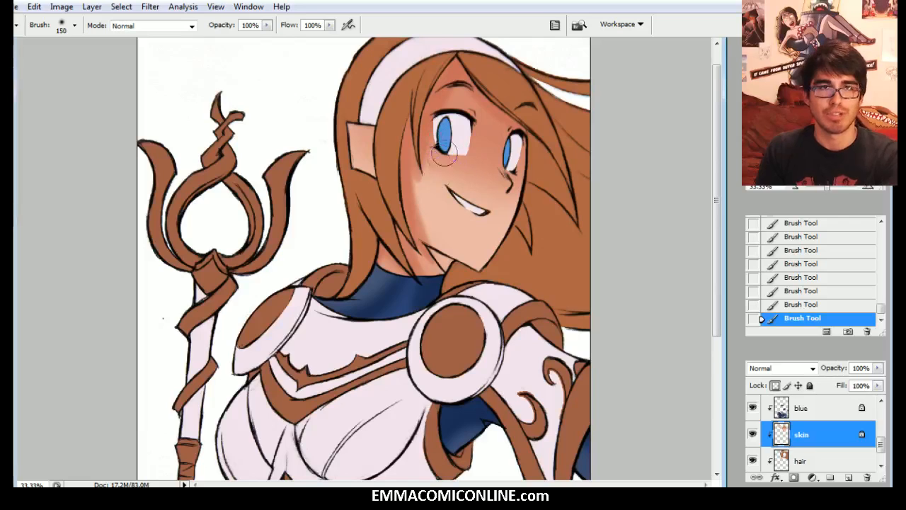
key("bracketleft")
key("bracketleft")
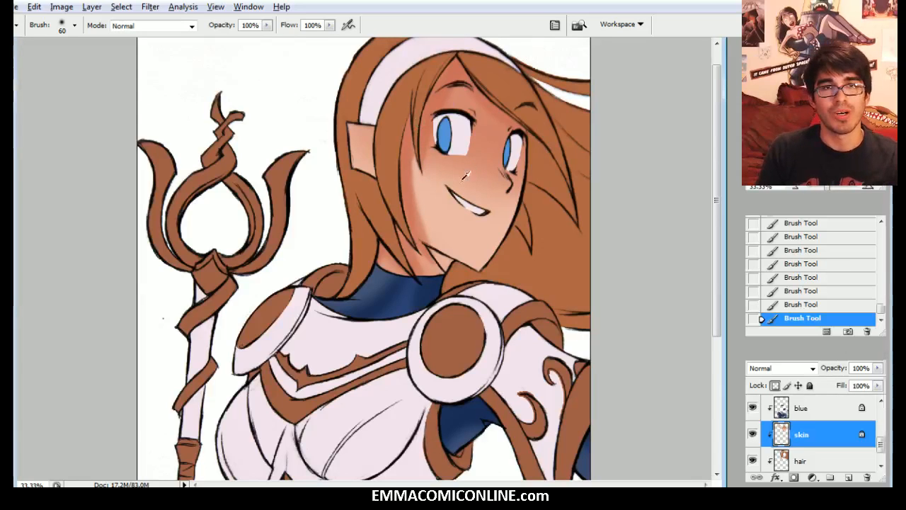
Step: Set the foreground colour to the pinkish red e16c6c
left_click(7, 398)
left_click(379, 289)
left_click(496, 436)
left_click(394, 284)
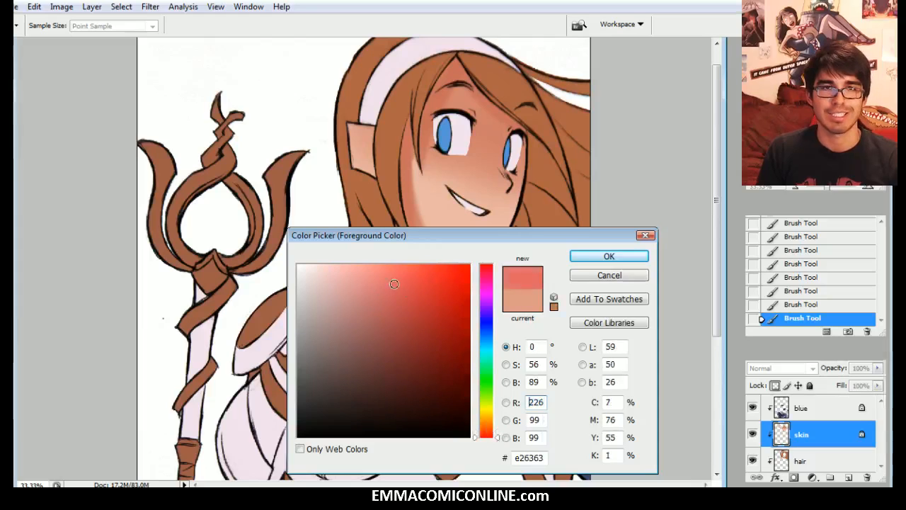
left_click_drag(391, 282, 387, 284)
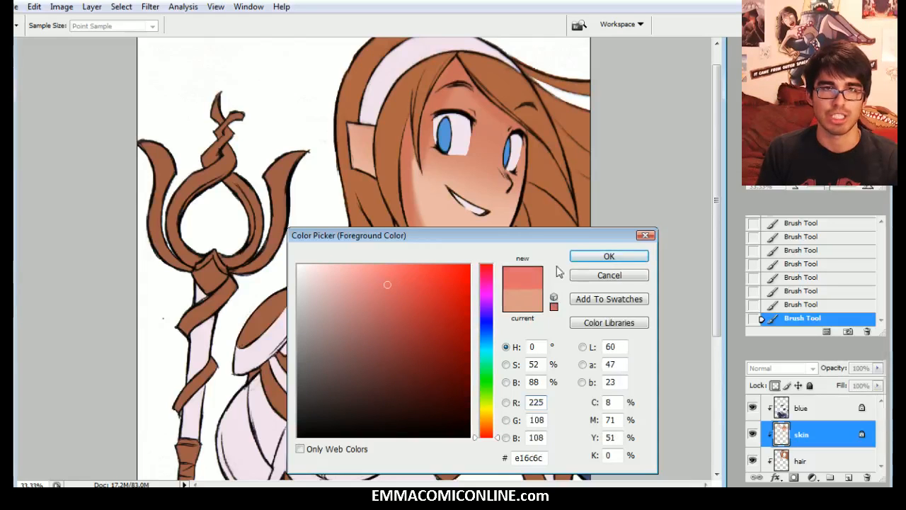
left_click(580, 259)
Step: Brush a soft pinkish blush across the cheeks and nose, enlarging the brush up to size 1000
key("bracketright")
key("bracketright")
key("bracketright")
key("bracketright")
key("bracketright")
key("bracketright")
key("bracketright")
key("bracketright")
key("bracketright")
key("bracketright")
key("bracketright")
key("bracketright")
key("bracketright")
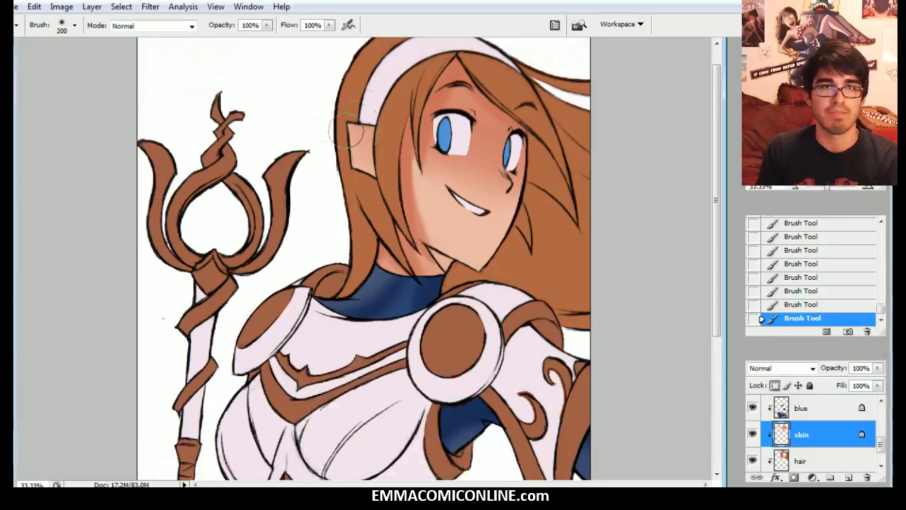
key("bracketright")
key("bracketright")
key("bracketright")
Step: Sample the blushed skin above the mouth, pick a brighter tint of it as foreground colour and reduce the brush to size 300
left_click(477, 192, "alt")
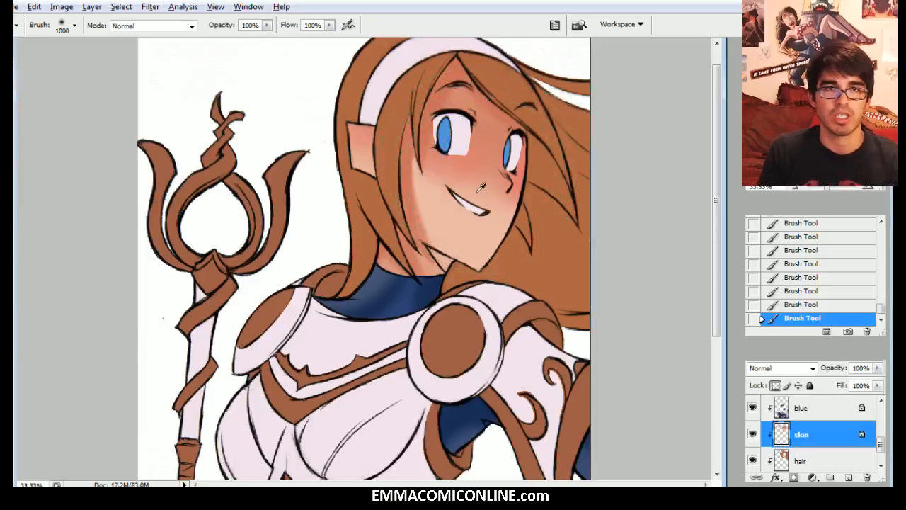
left_click(7, 394)
left_click(376, 275)
left_click(609, 256)
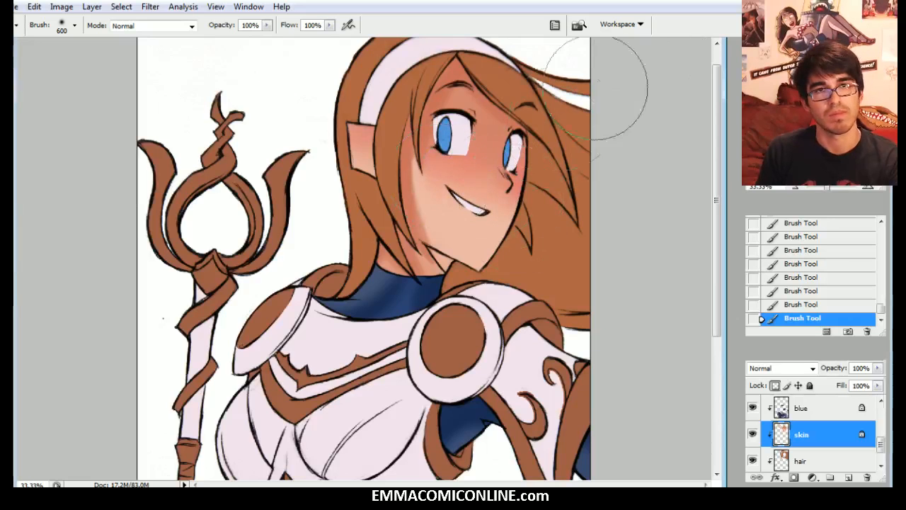
key("bracketleft")
key("bracketleft")
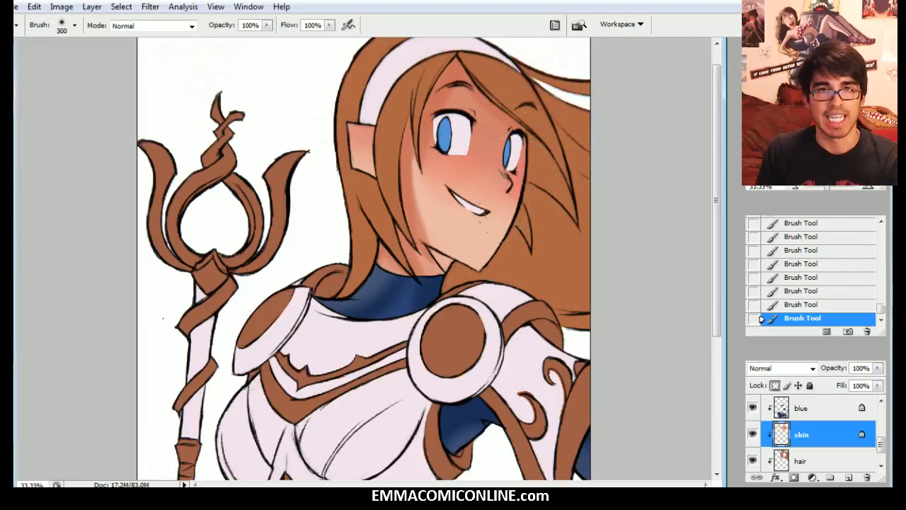
Step: Step back one brush stroke in the history and apply the tint between the eyes at brush size 800
key("bracketright")
key("bracketright")
key("bracketright")
key("bracketright")
key("bracketright")
key("bracketright")
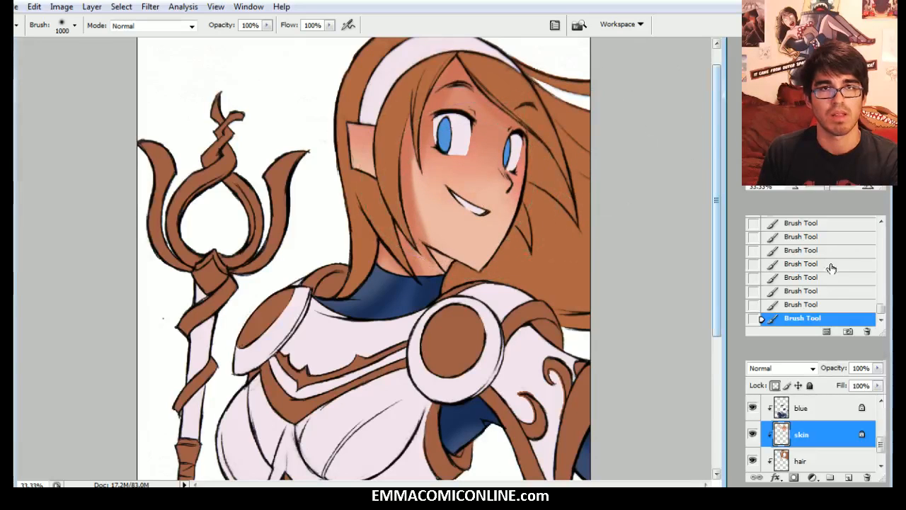
left_click(817, 304)
key("bracketleft")
key("bracketleft")
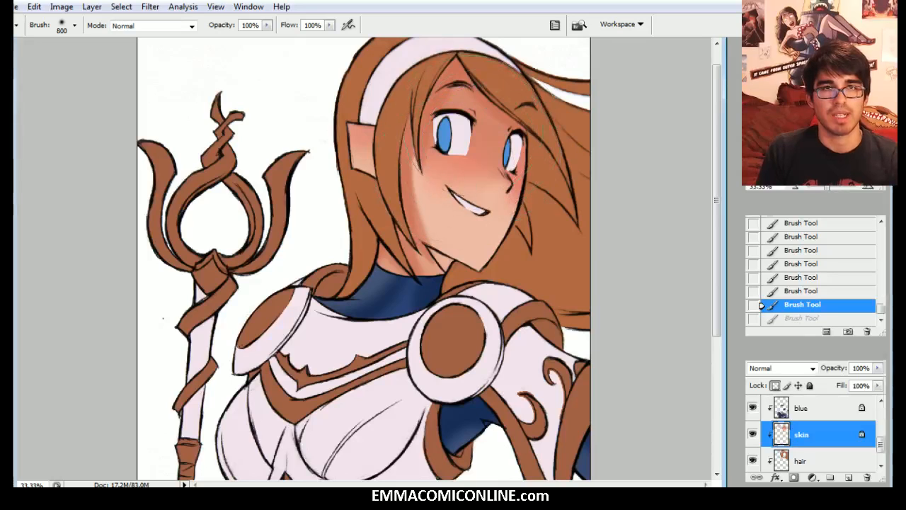
left_click(487, 127)
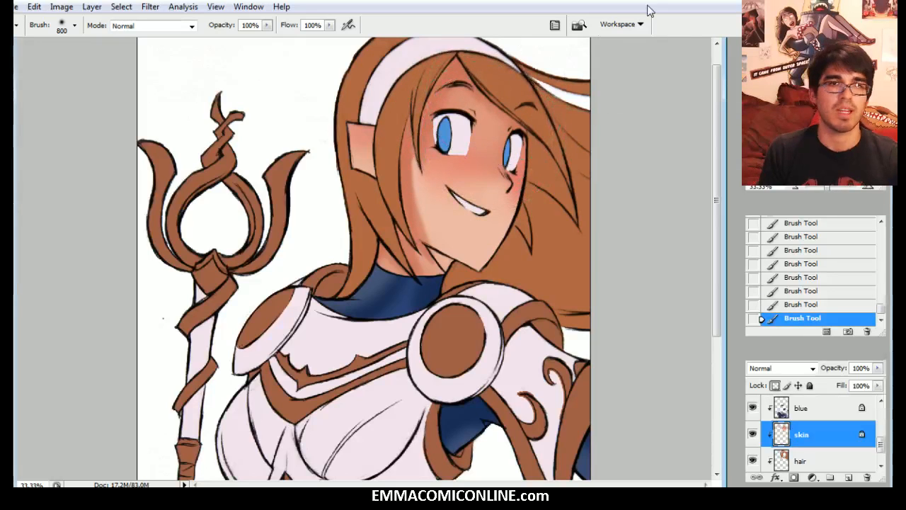
Step: Touch up the tint along the jaw and neck with the brush reduced to about size 175
key("bracketleft")
key("bracketleft")
key("bracketleft")
key("bracketleft")
key("bracketleft")
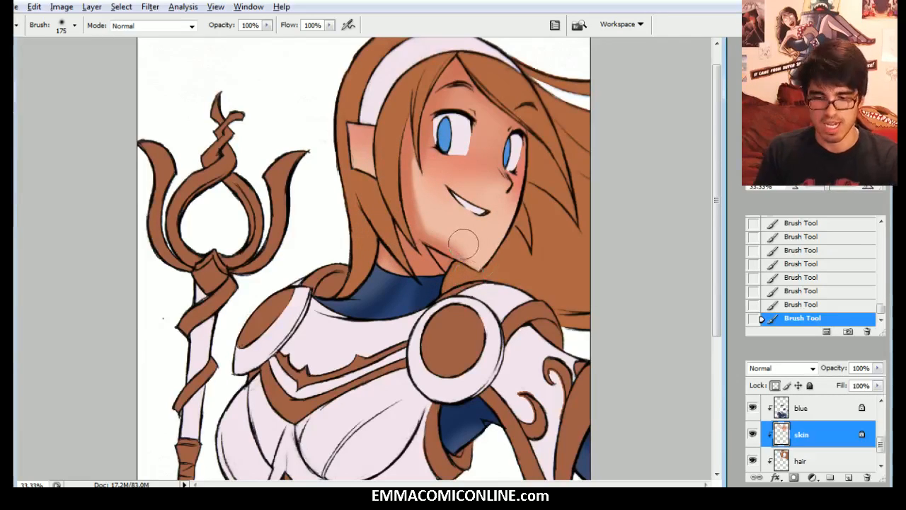
key("bracketleft")
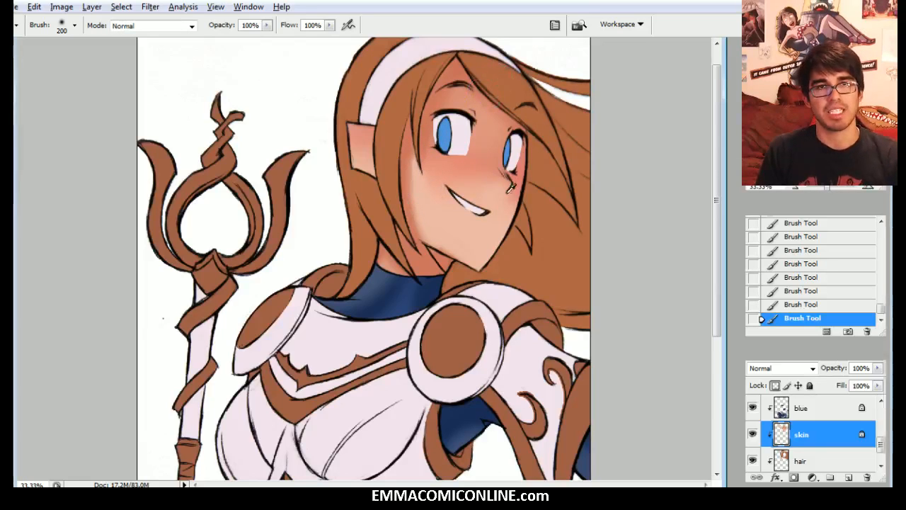
Step: Sample skin tones from the chin and cheek and blend the hair-side cheek softly at brush size 600
key("bracketright")
key("bracketright")
key("bracketright")
key("bracketright")
key("bracketright")
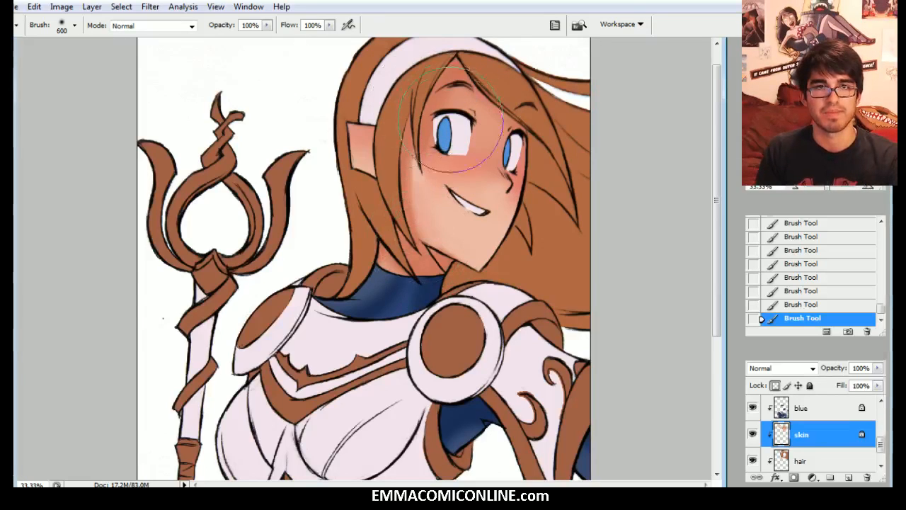
left_click(453, 236, "alt")
mouse_move(442, 211)
left_mouse_down()
mouse_move(443, 177)
mouse_move(436, 225)
left_mouse_up()
left_click(426, 213, "alt")
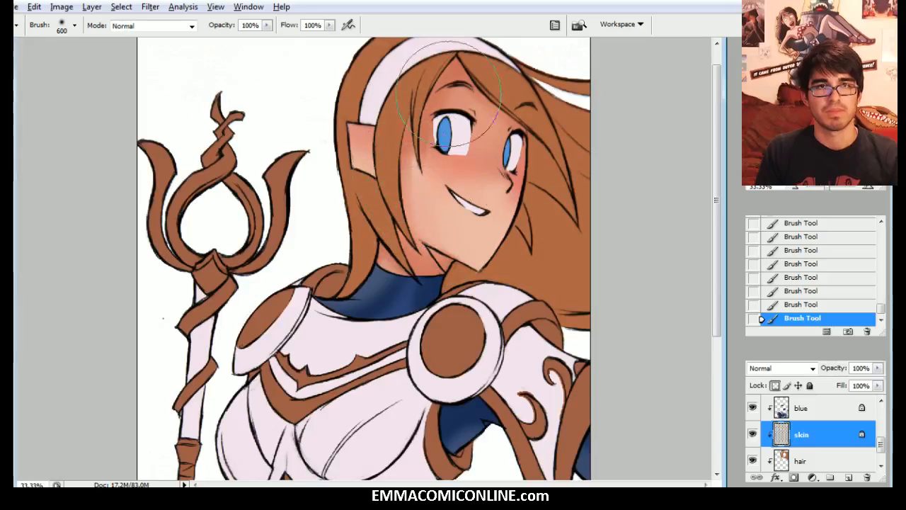
Step: Refine the soft blending on the face, reducing the brush from size 600 to 175
key("bracketleft")
key("bracketleft")
key("bracketleft")
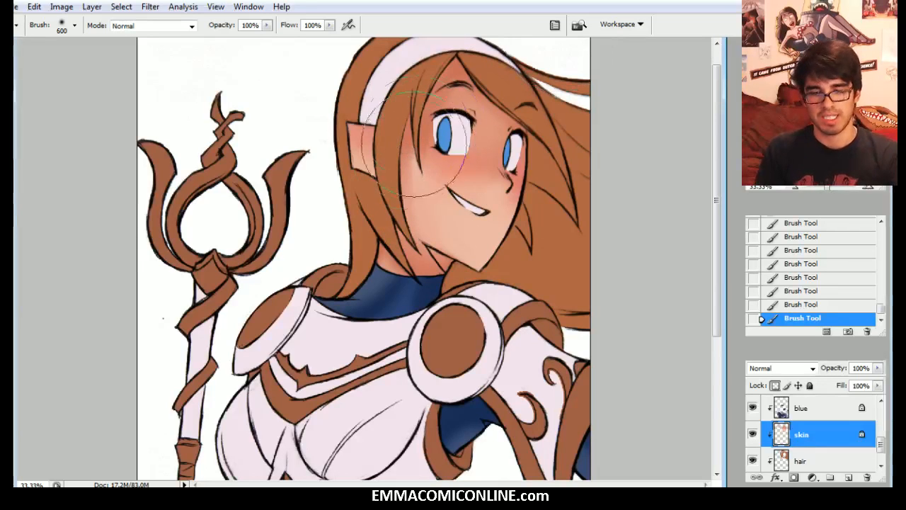
key("bracketleft")
key("bracketleft")
key("bracketleft")
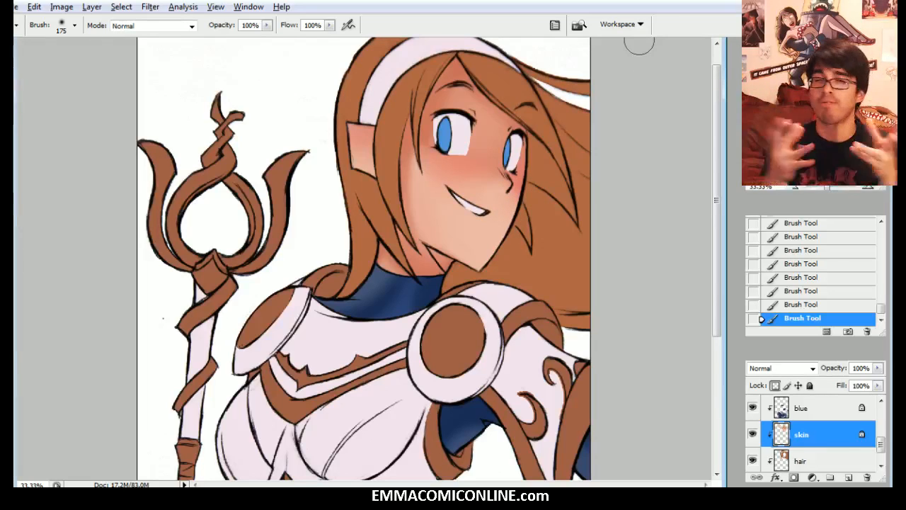
left_click(798, 188)
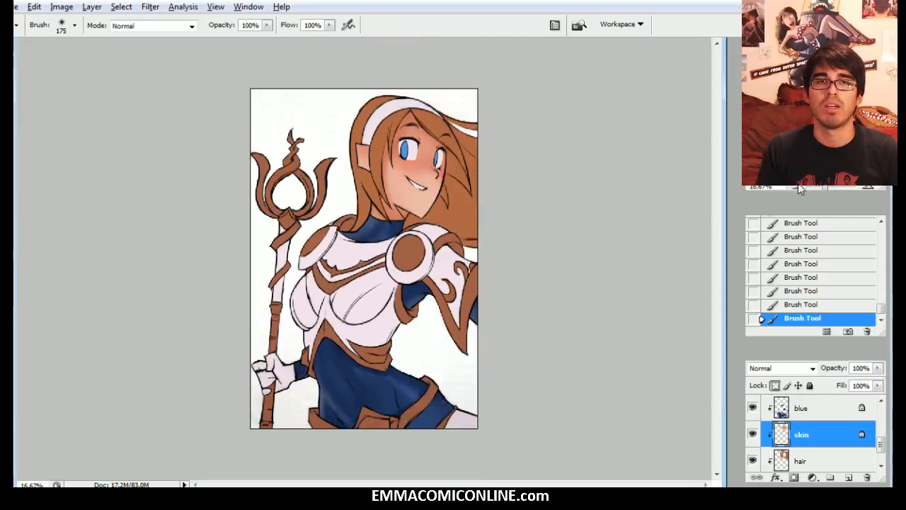
left_click(867, 188)
left_click_drag(816, 135, 816, 130)
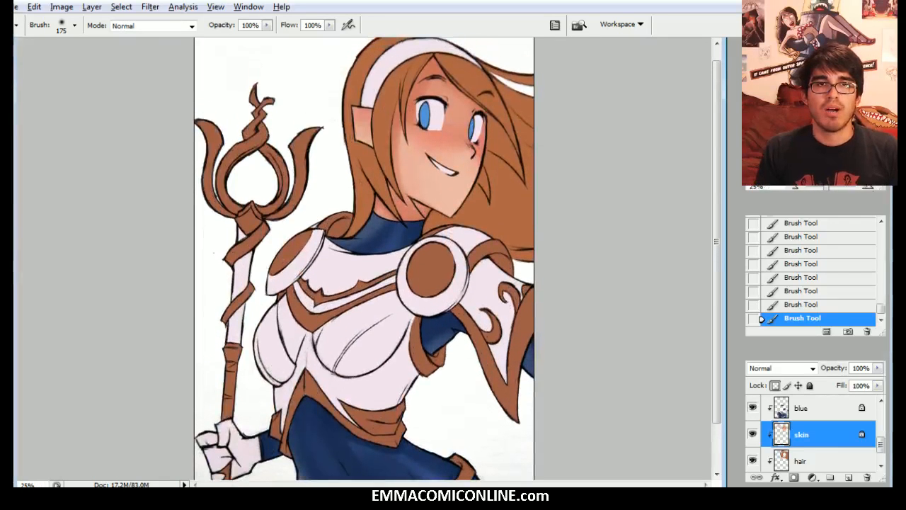